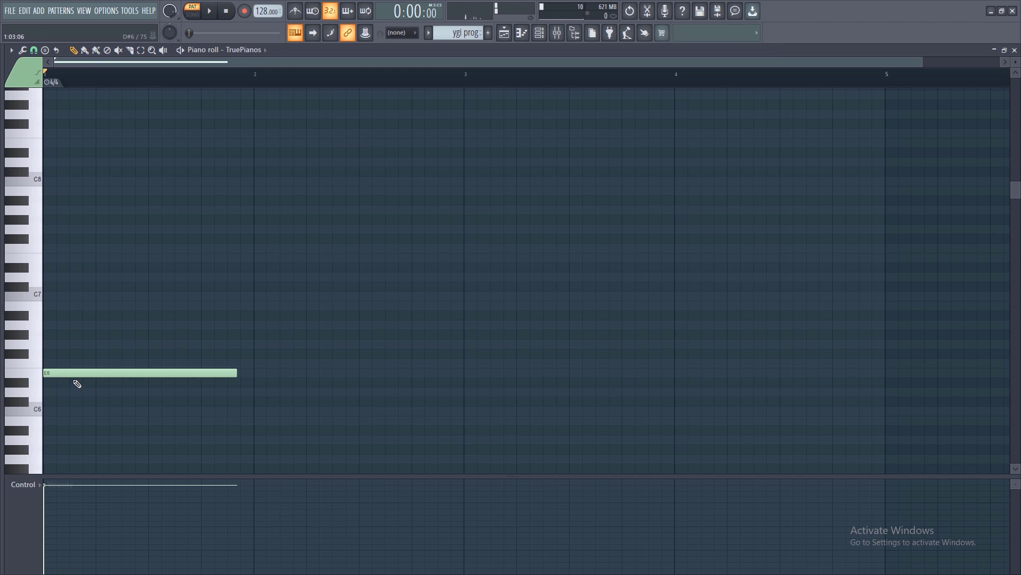
# Step: Move the one-bar note in bar 1 down to A5 and play it back
pyautogui.moveTo(1014, 195); pyautogui.dragTo(1014, 208)
pyautogui.scroll(-5, 80, 438)
pyautogui.moveTo(53, 430); pyautogui.dragTo(7, 315)
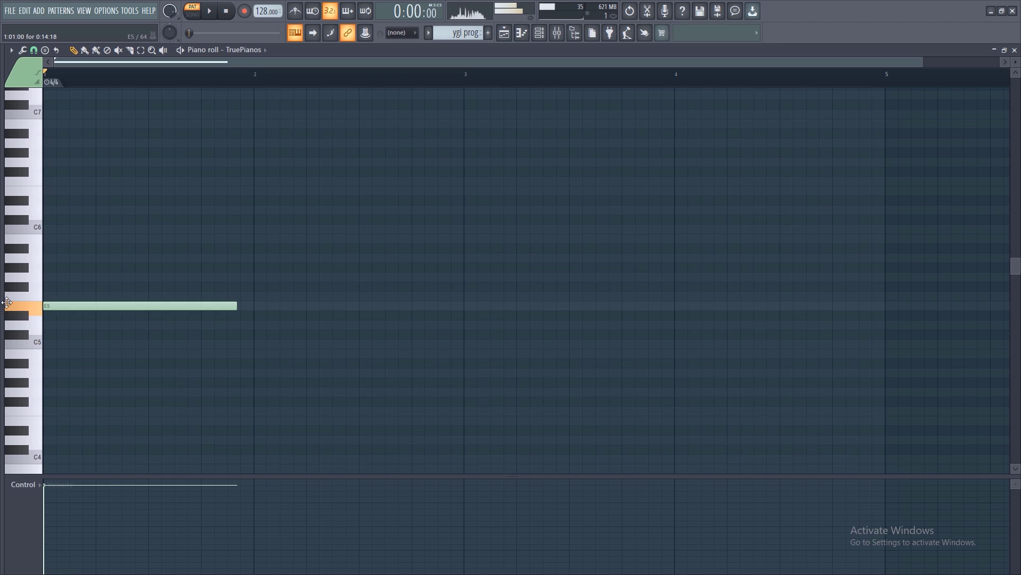
pyautogui.moveTo(15, 262); pyautogui.dragTo(19, 254)
pyautogui.press('space')
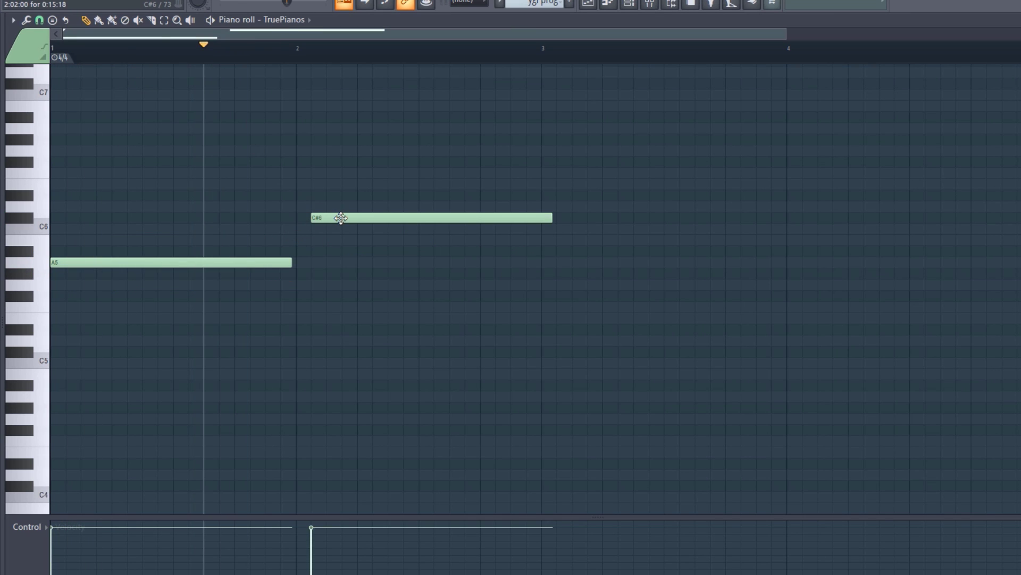
# Step: Add one-bar notes at C6 in bar 2, G5 in bar 3 and D6 in bar 4
pyautogui.moveTo(318, 211); pyautogui.dragTo(317, 231)
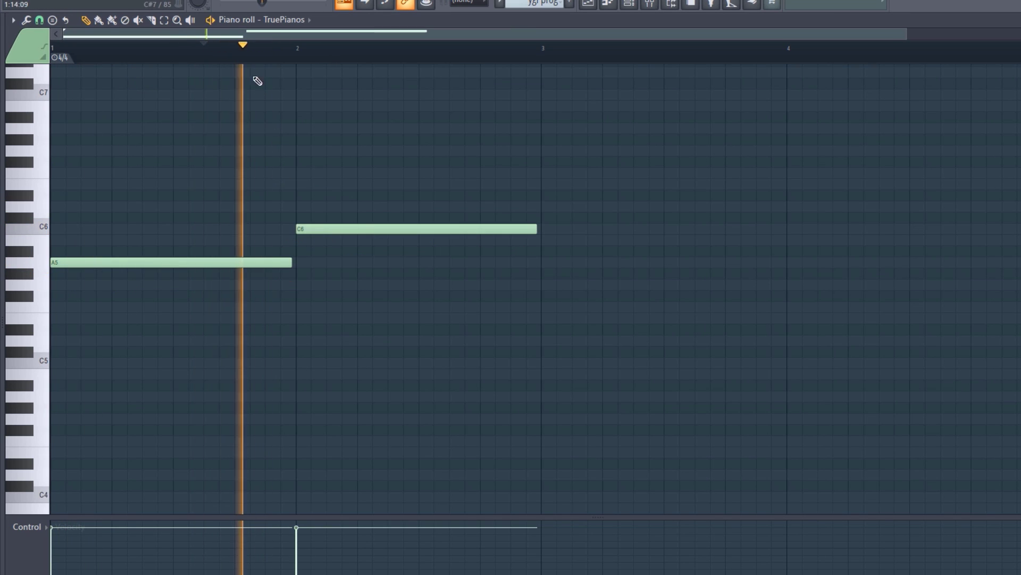
pyautogui.click(548, 285)
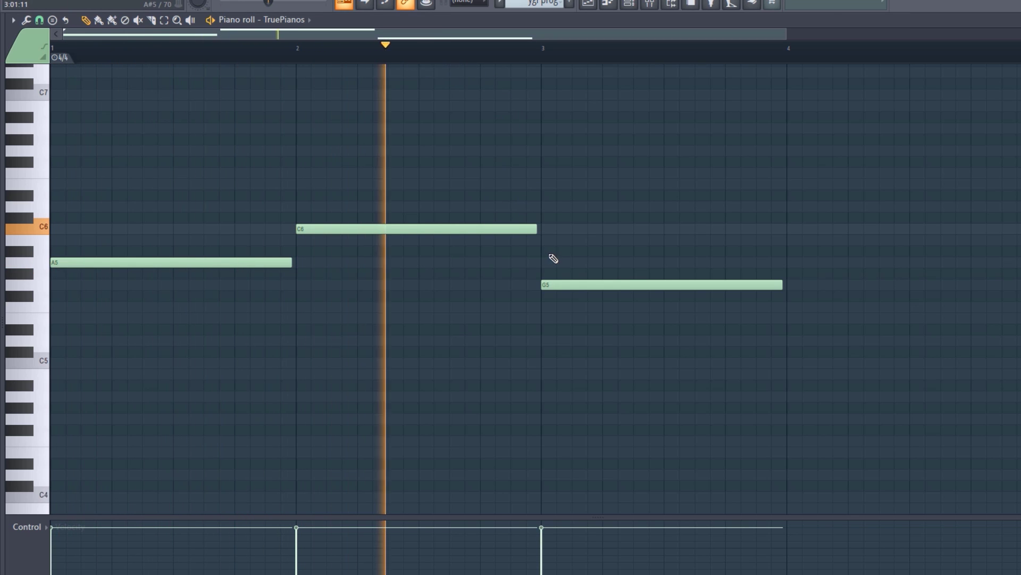
pyautogui.moveTo(575, 36); pyautogui.dragTo(658, 37)
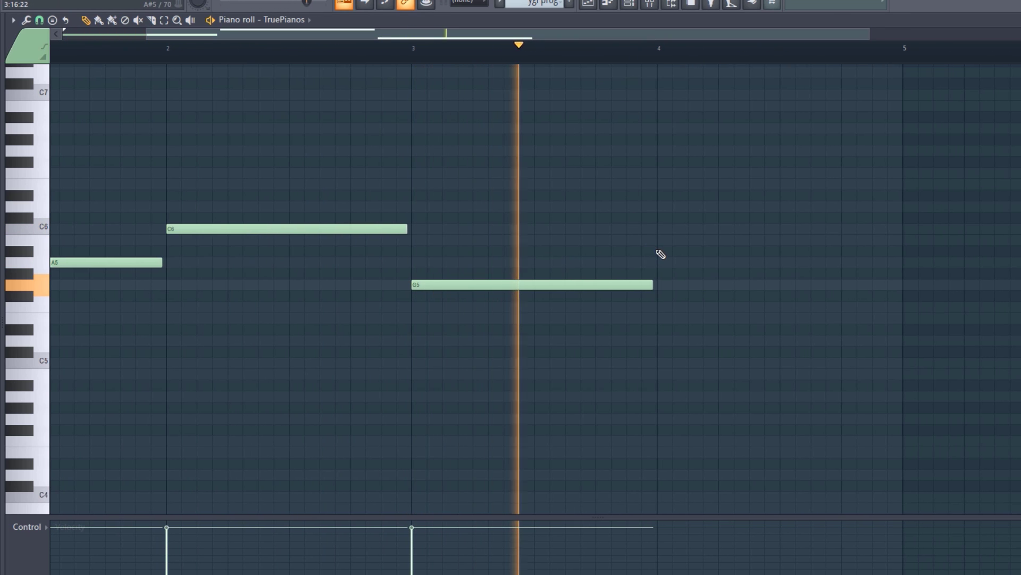
pyautogui.click(661, 251)
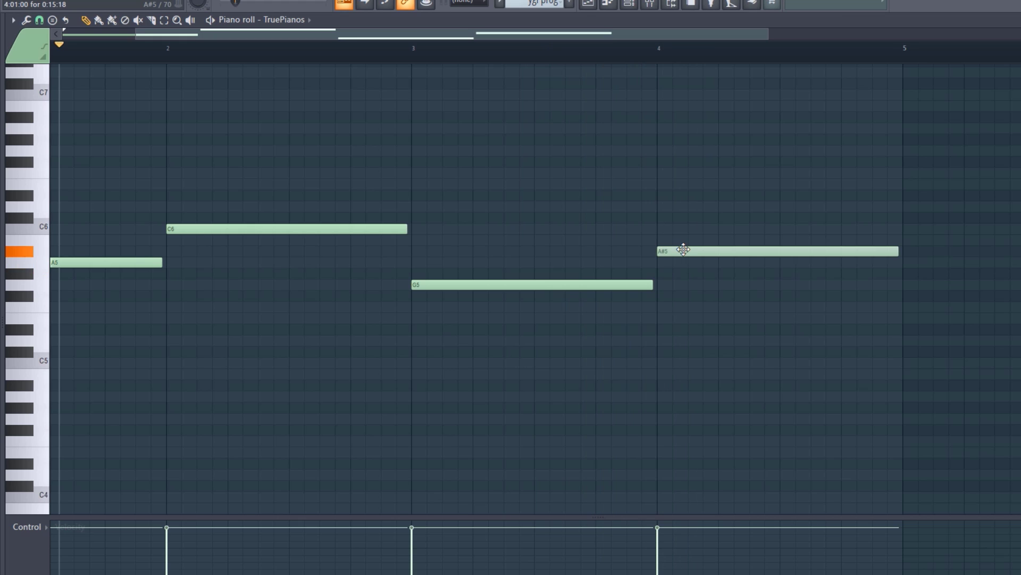
pyautogui.click(597, 51)
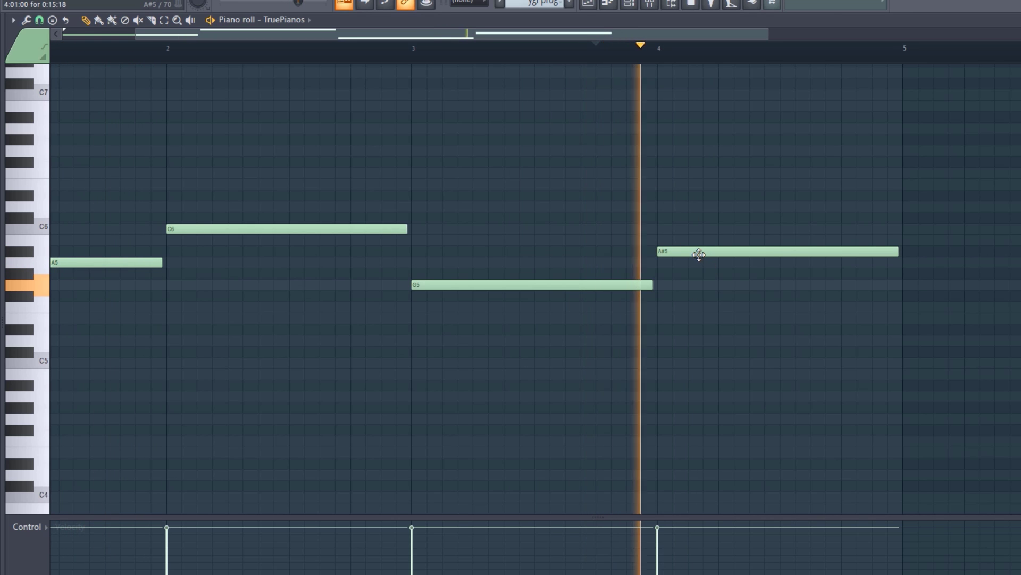
pyautogui.moveTo(699, 254); pyautogui.dragTo(697, 206)
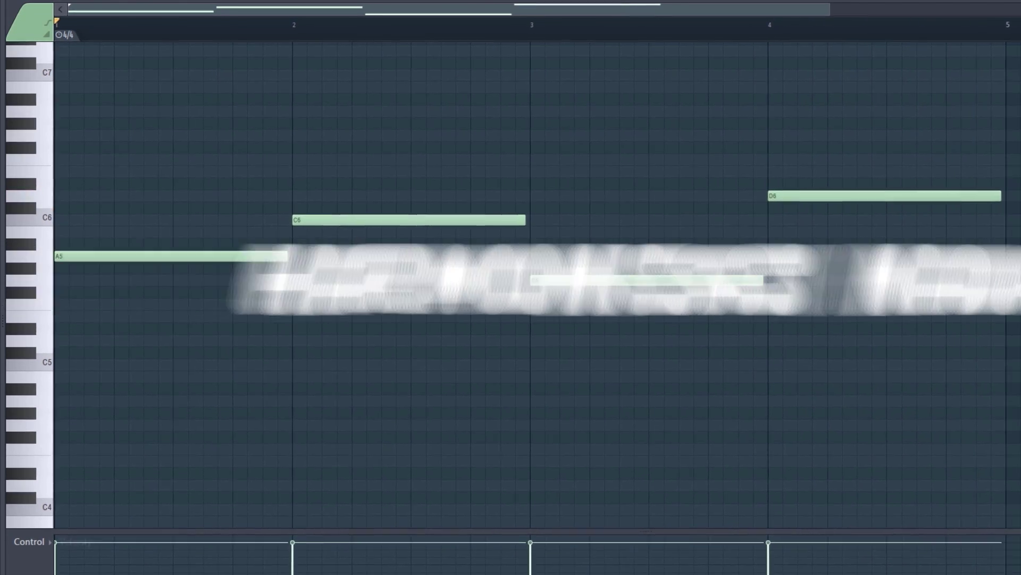
# Step: Add one-bar G6 notes above the lowest notes in bars 1 and 2, auditioning the first chord
pyautogui.moveTo(60, 197); pyautogui.dragTo(86, 208)
pyautogui.press('space')
pyautogui.press('space')
pyautogui.press('space')
pyautogui.press('space')
pyautogui.press('space')
pyautogui.press('space')
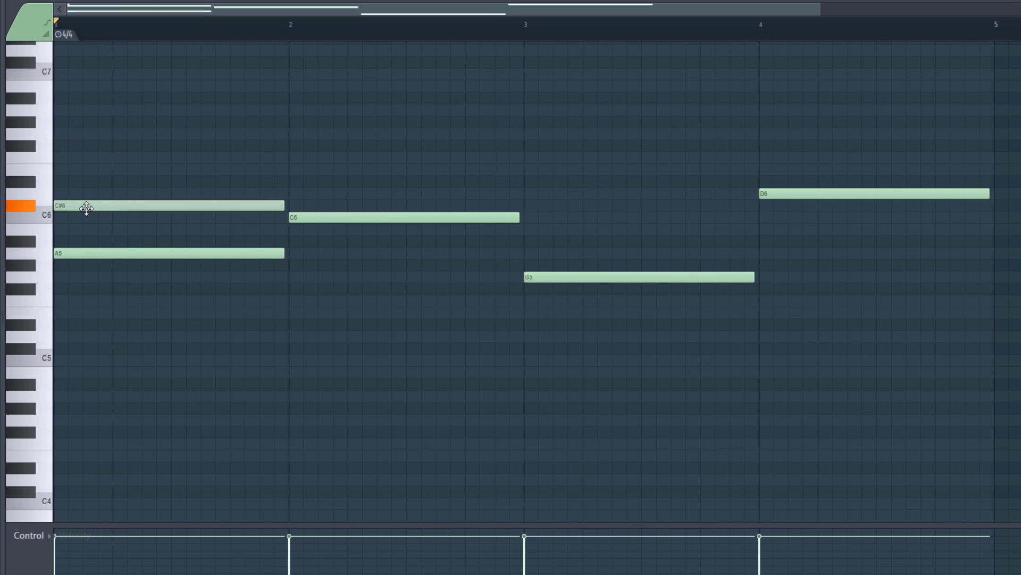
pyautogui.press('space')
pyautogui.moveTo(250, 206); pyautogui.dragTo(250, 130)
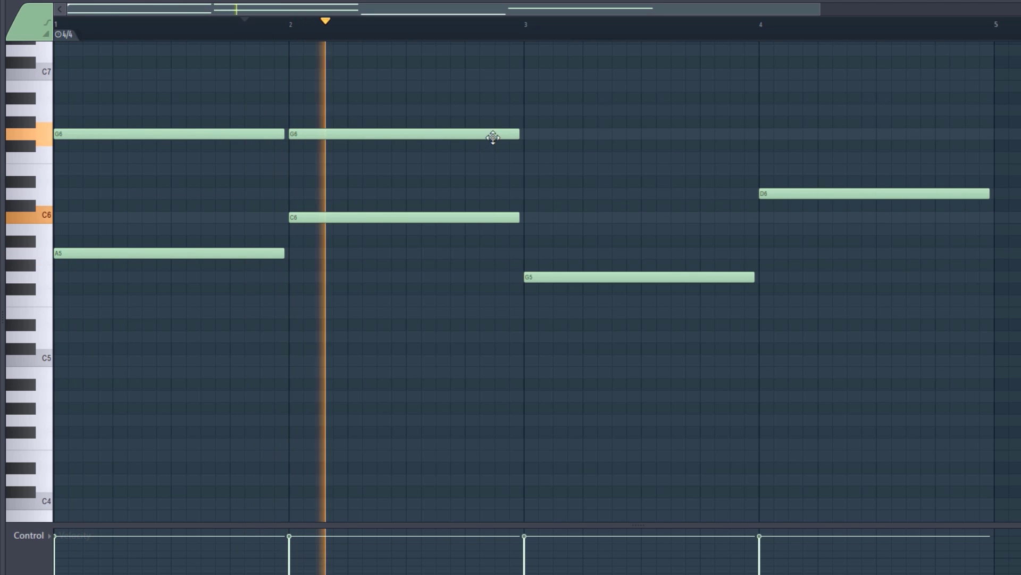
# Step: Add one-bar G6 notes in bars 3 and 4 and play back the progression
pyautogui.press('space')
pyautogui.click(553, 134)
pyautogui.press('space')
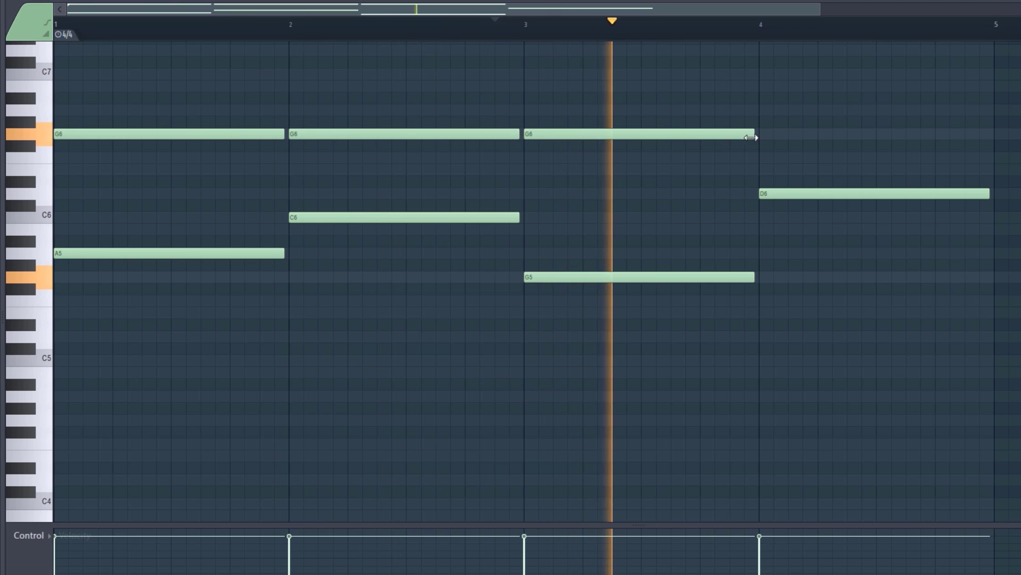
pyautogui.click(766, 133)
pyautogui.press('space')
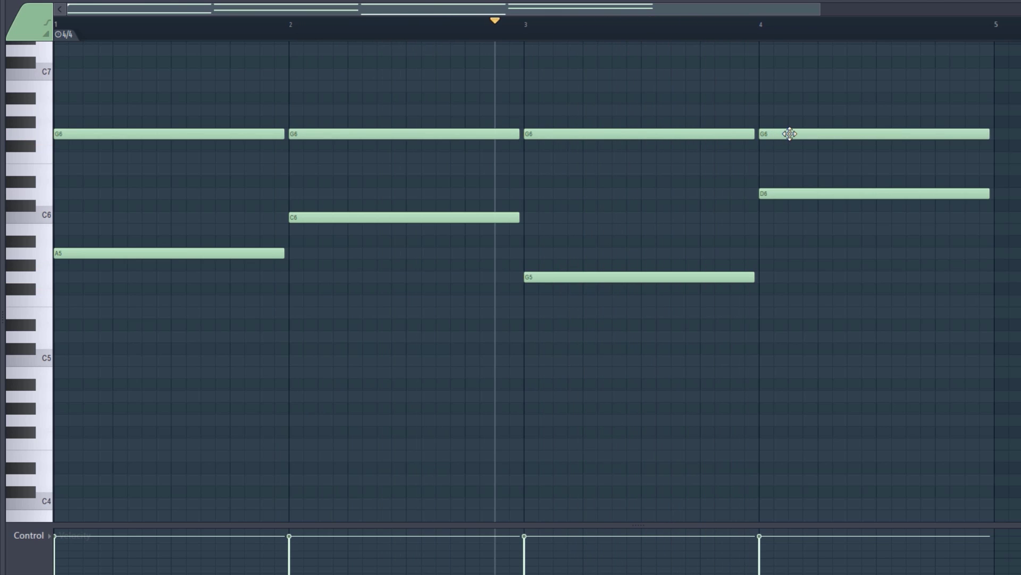
pyautogui.press('space')
pyautogui.press('space')
# Step: Add a one-bar C7 note on top of bar 1 and play from the start of the pattern
pyautogui.moveTo(178, 110); pyautogui.dragTo(2, 64)
pyautogui.scroll(1, 537, 281)
pyautogui.press('space')
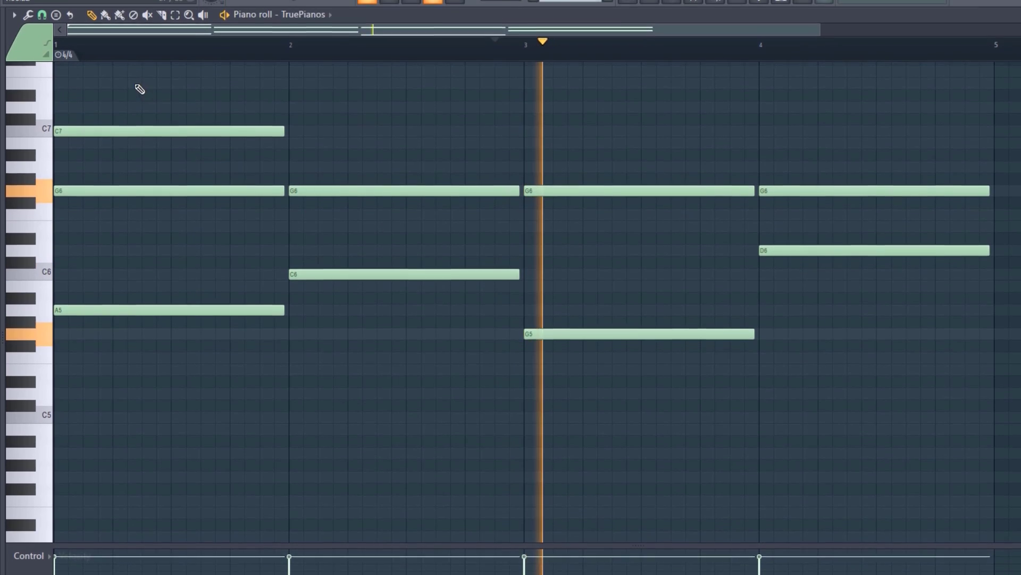
pyautogui.click(55, 24)
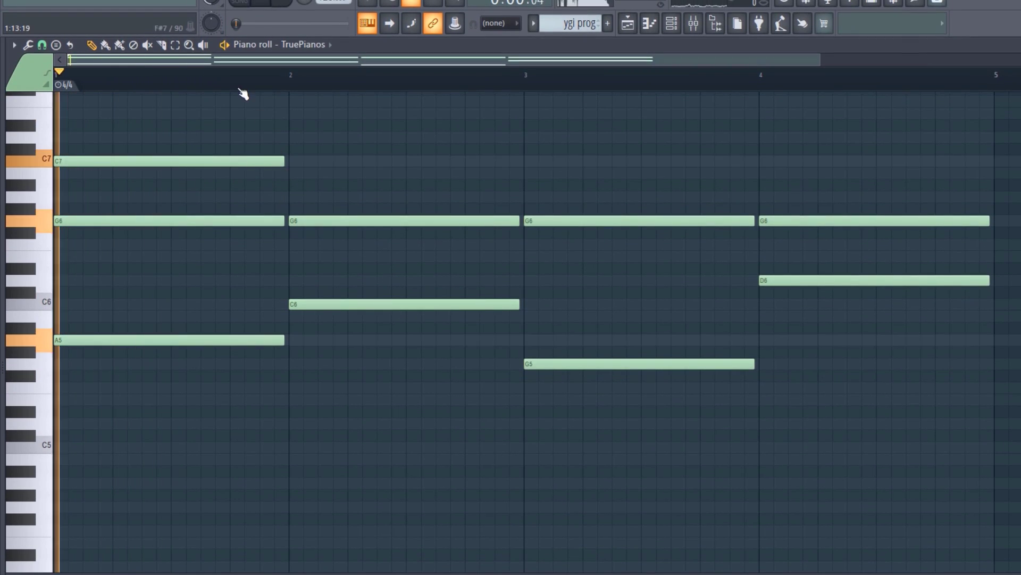
# Step: Add a one-bar D7 note on top of bar 2 and play back the change from bar 1
pyautogui.press('space')
pyautogui.click(297, 170)
pyautogui.moveTo(296, 170)
pyautogui.mouseDown()
pyautogui.moveTo(296, 184)
pyautogui.moveTo(317, 165)
pyautogui.moveTo(314, 137)
pyautogui.mouseUp()
pyautogui.click(260, 79)
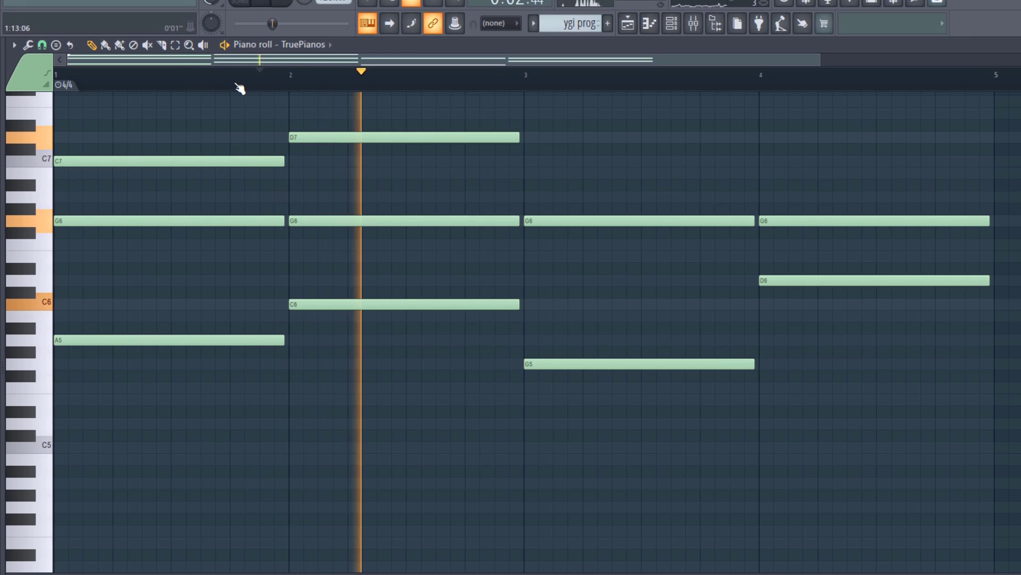
pyautogui.press('space')
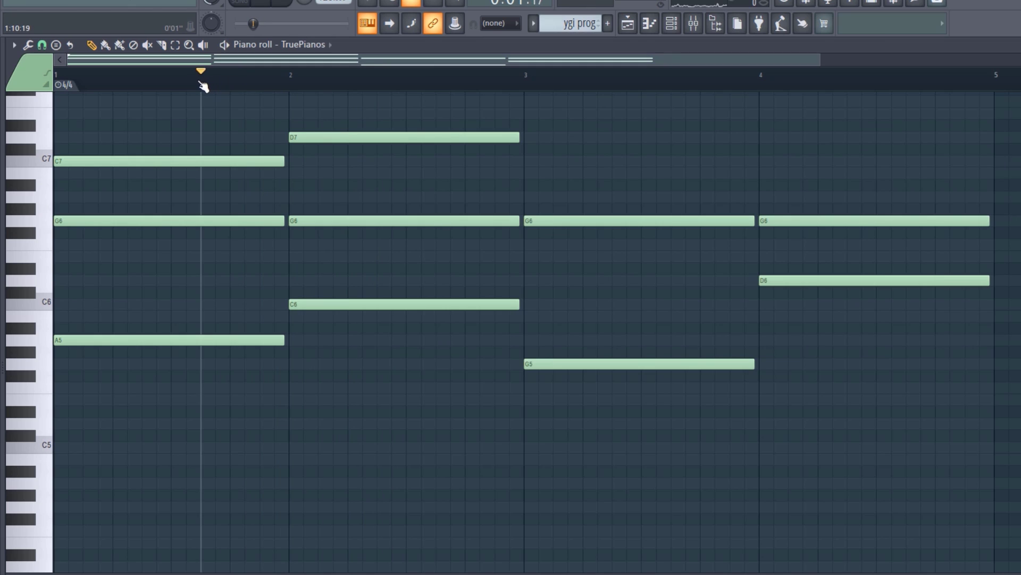
pyautogui.press('space')
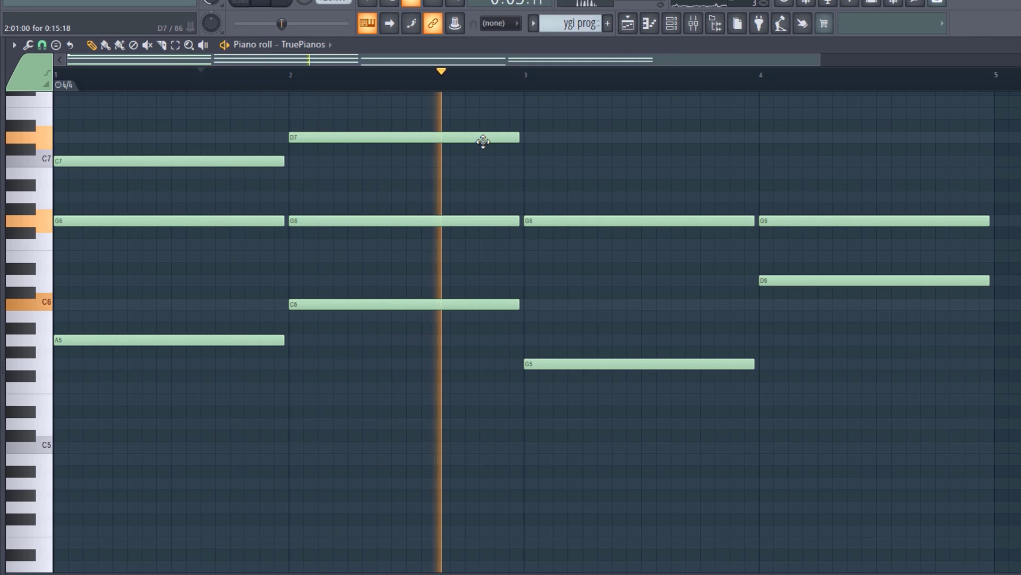
# Step: Add a one-bar B6 note on top of bar 3 and play from just before that bar
pyautogui.press('space')
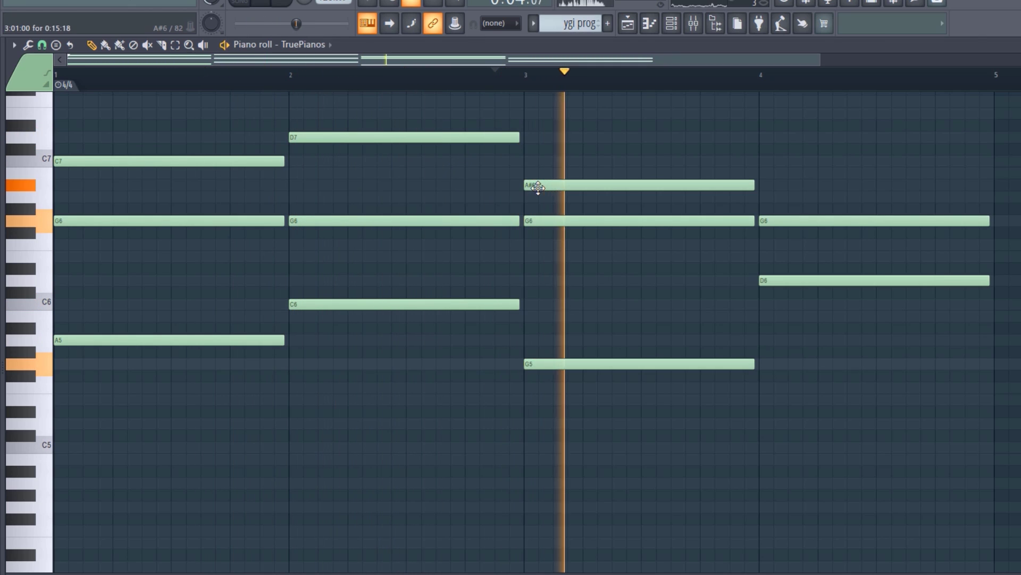
pyautogui.moveTo(537, 183)
pyautogui.mouseDown()
pyautogui.moveTo(537, 142)
pyautogui.moveTo(542, 169)
pyautogui.mouseUp()
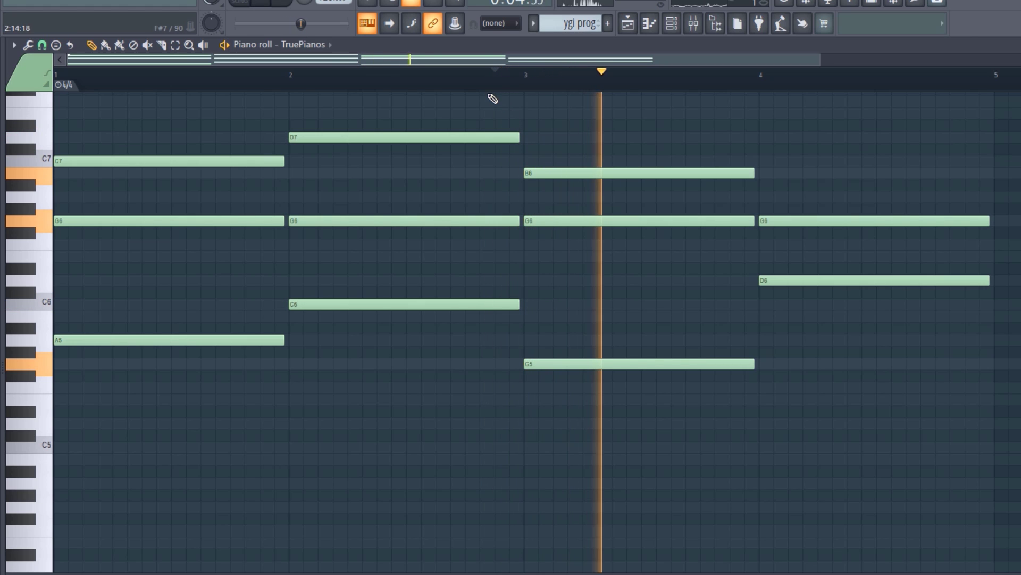
pyautogui.click(494, 75)
# Step: Add a one-bar D7 note on top of bar 4
pyautogui.moveTo(488, 63); pyautogui.dragTo(589, 67)
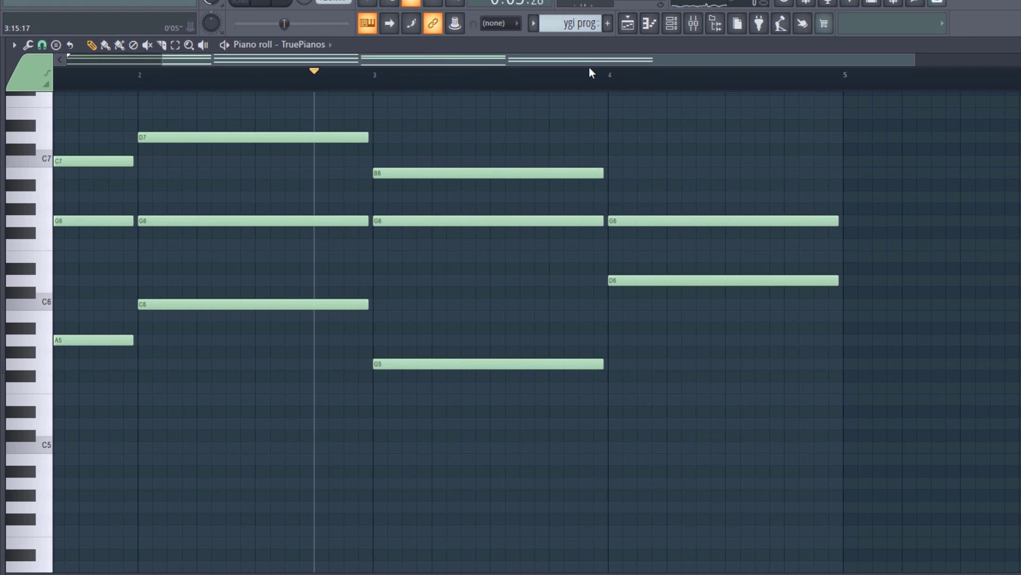
pyautogui.click(643, 136)
pyautogui.moveTo(643, 137)
pyautogui.mouseDown()
pyautogui.moveTo(643, 107)
pyautogui.moveTo(641, 141)
pyautogui.mouseUp()
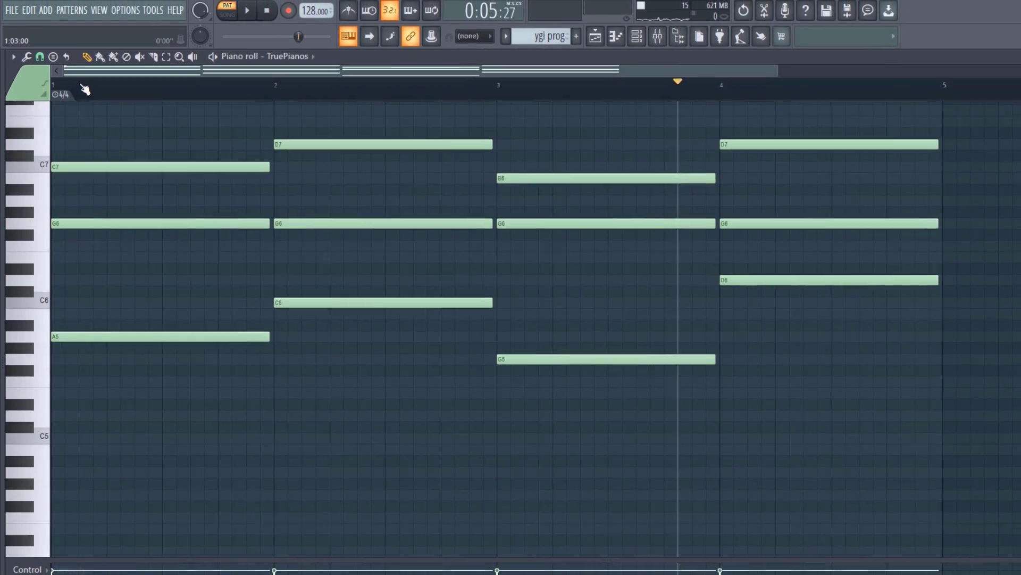
# Step: Select all the chord notes, transpose them down one octave and play back the four bars
pyautogui.press('space')
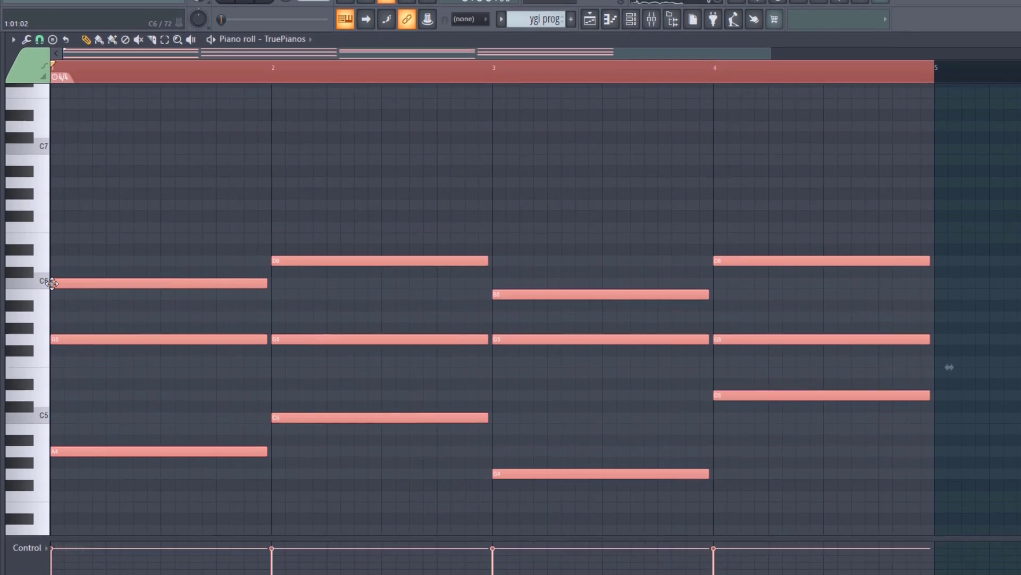
pyautogui.press('space')
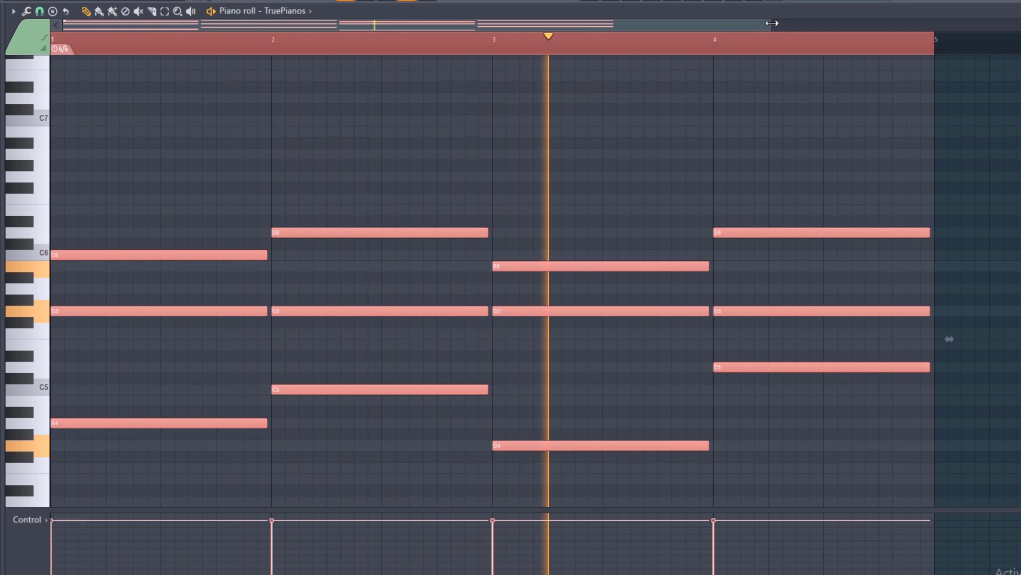
pyautogui.moveTo(773, 25); pyautogui.dragTo(861, 30)
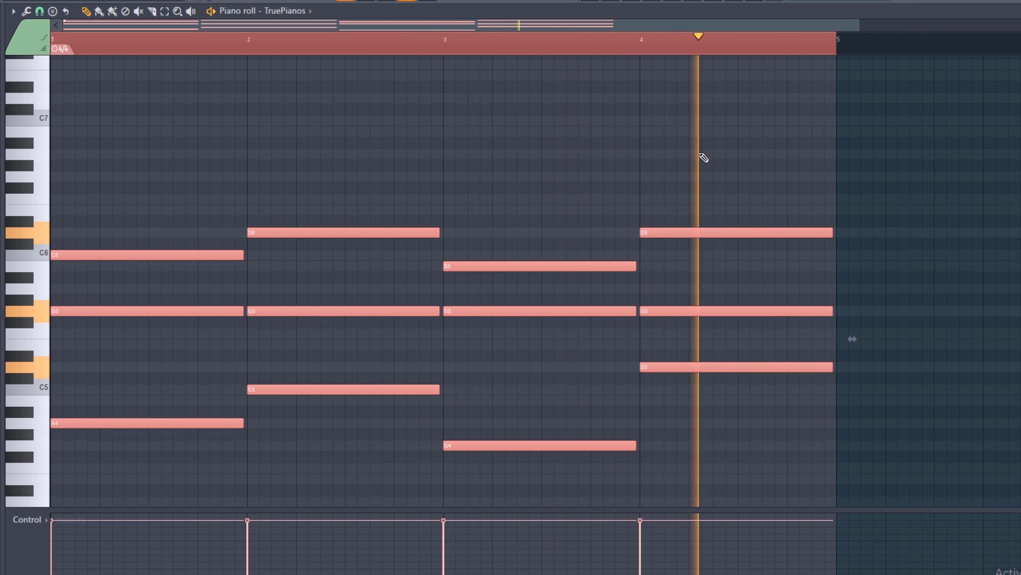
pyautogui.press('space')
# Step: Add a one-bar G6 note above the chord in bar 1, aligned to the bar start, and audition it
pyautogui.click(107, 175)
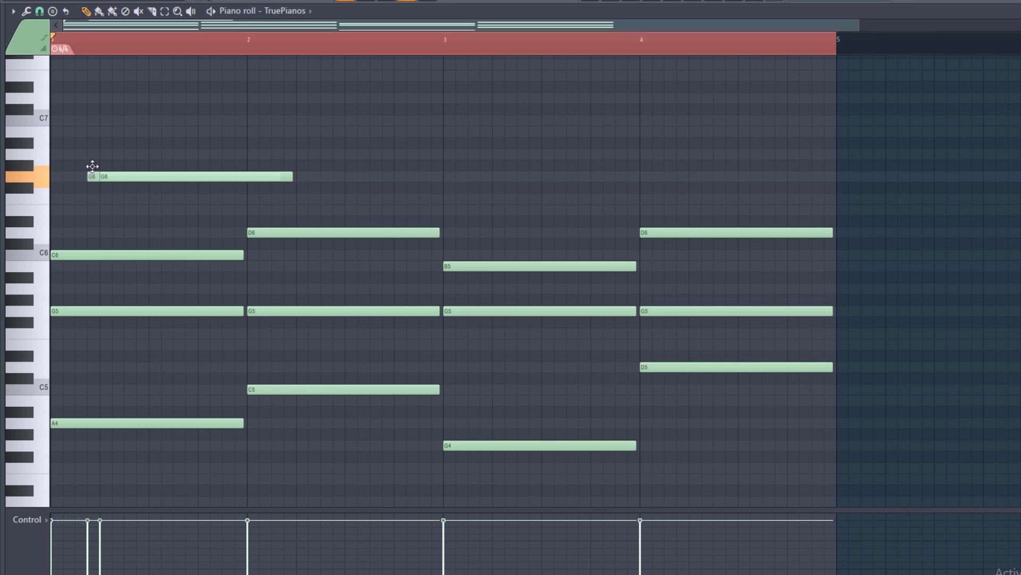
pyautogui.moveTo(98, 177)
pyautogui.mouseDown()
pyautogui.moveTo(59, 218)
pyautogui.moveTo(86, 185)
pyautogui.mouseUp()
pyautogui.press('space')
pyautogui.press('space')
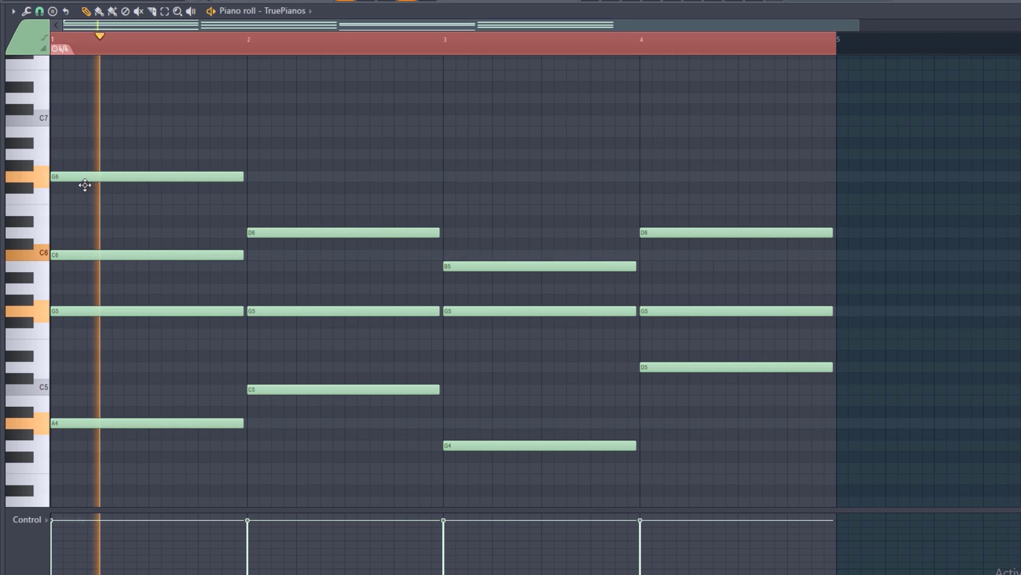
pyautogui.press('space')
pyautogui.press('space')
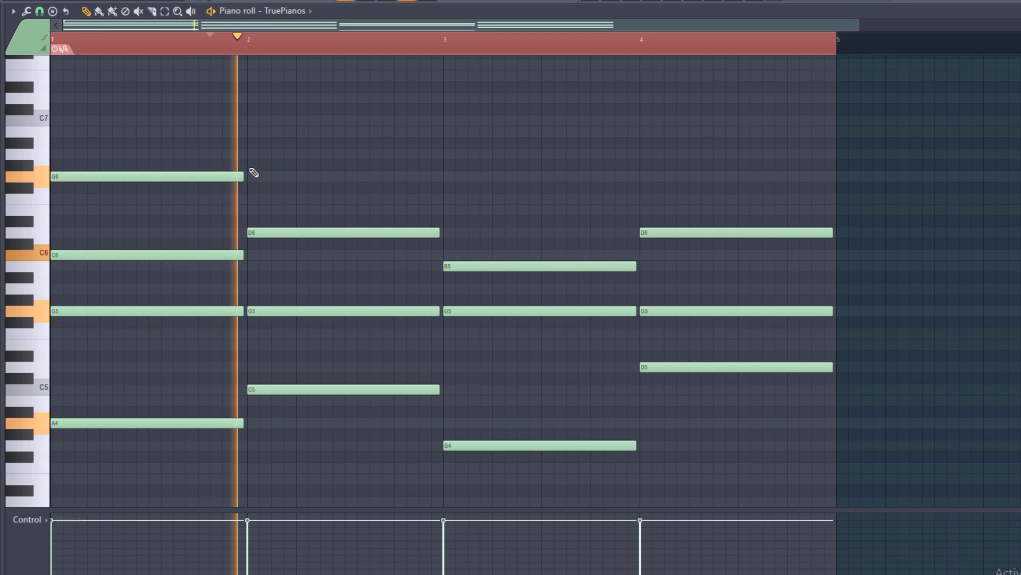
# Step: Add one-bar G6 notes above the chords in bars 2, 3 and 4, playing back the transitions
pyautogui.click(268, 187)
pyautogui.moveTo(268, 194); pyautogui.dragTo(265, 174)
pyautogui.press('space')
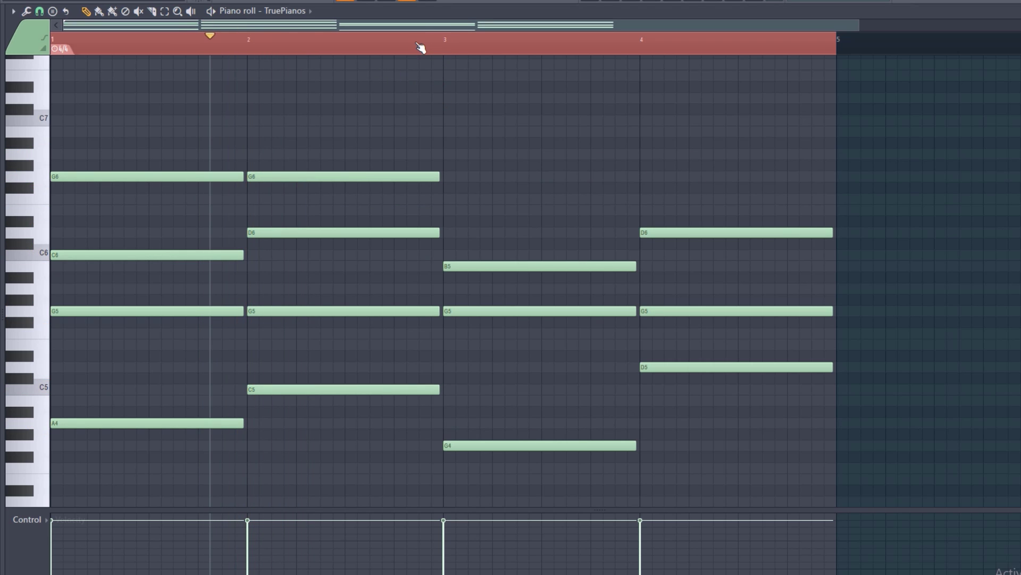
pyautogui.click(451, 177)
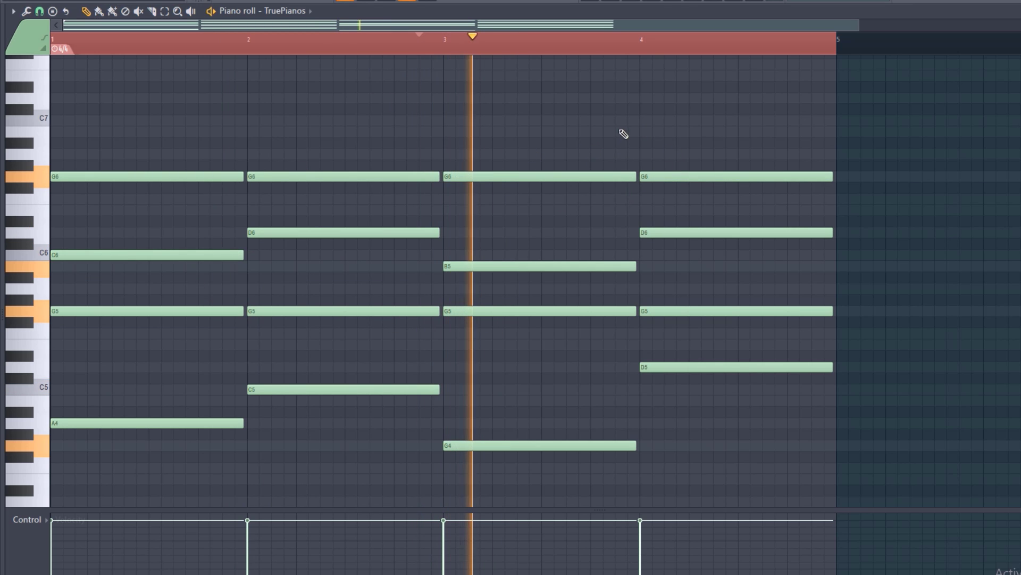
pyautogui.click(605, 47)
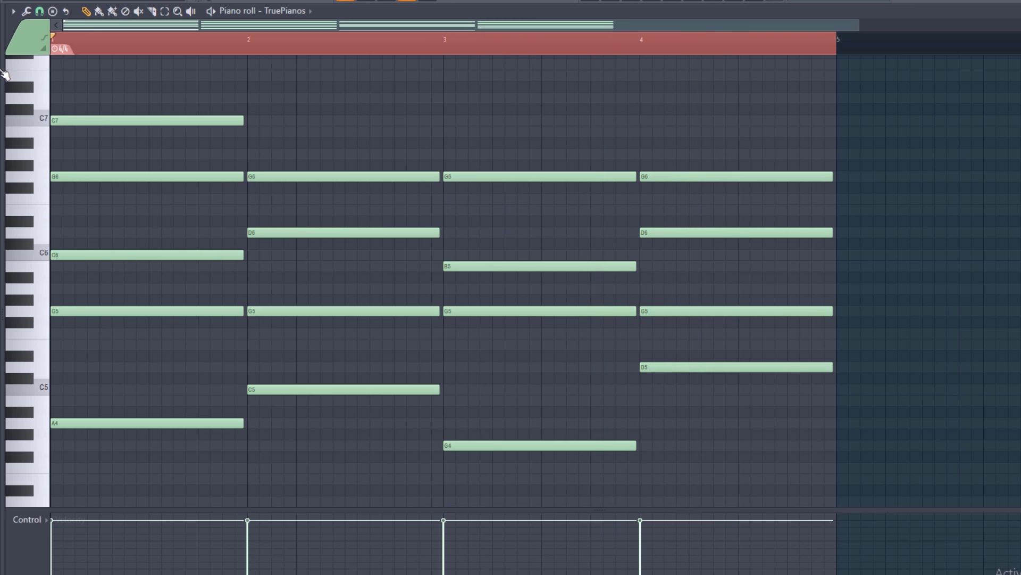
# Step: Add a top C7 note in bar 1 and a top D7 note in bar 2, auditioning the change between them
pyautogui.press('space')
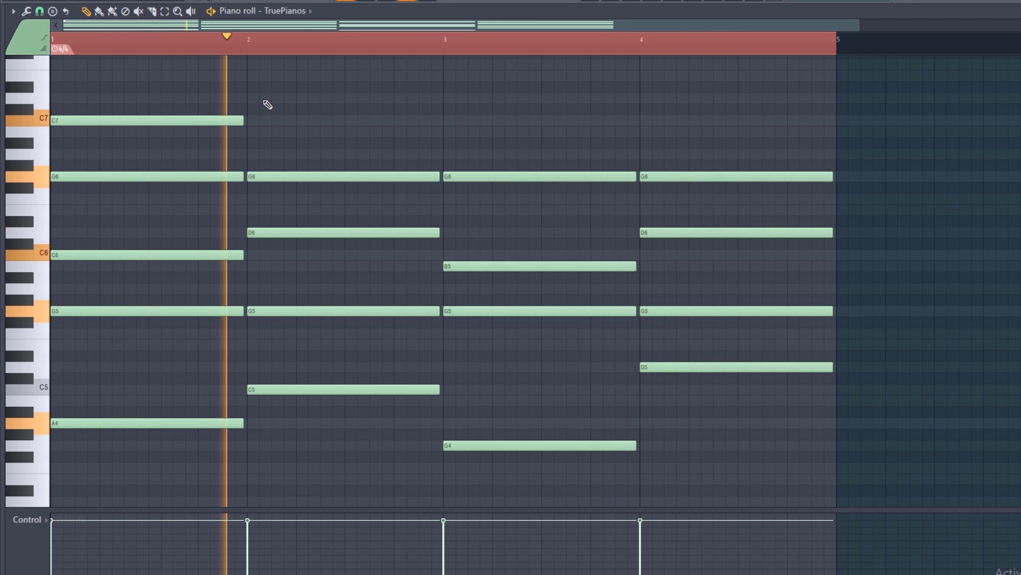
pyautogui.click(266, 99)
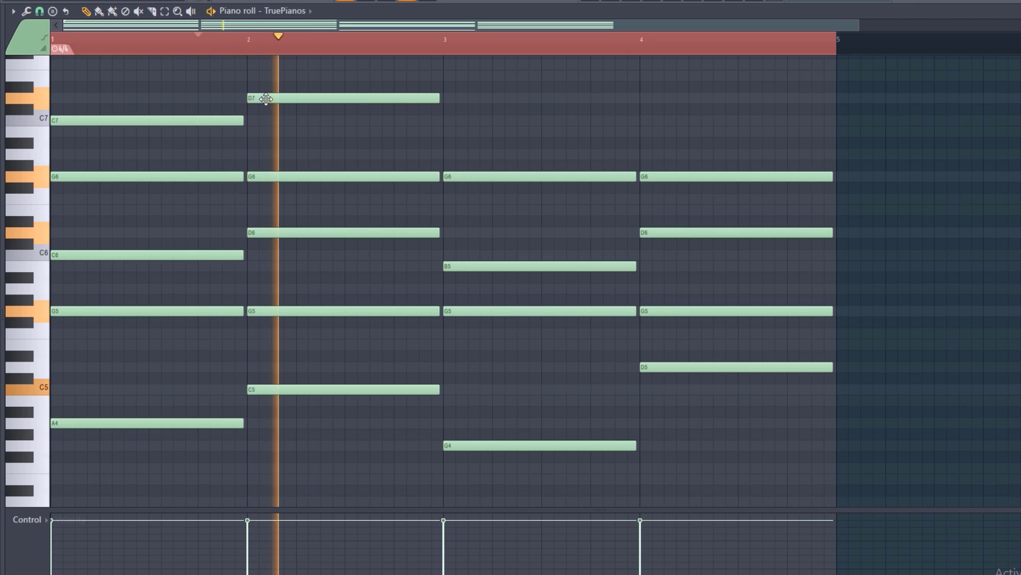
pyautogui.press('space')
pyautogui.press('space')
pyautogui.moveTo(265, 100)
pyautogui.mouseDown()
pyautogui.moveTo(265, 84)
pyautogui.moveTo(266, 100)
pyautogui.mouseUp()
pyautogui.press('space')
pyautogui.press('space')
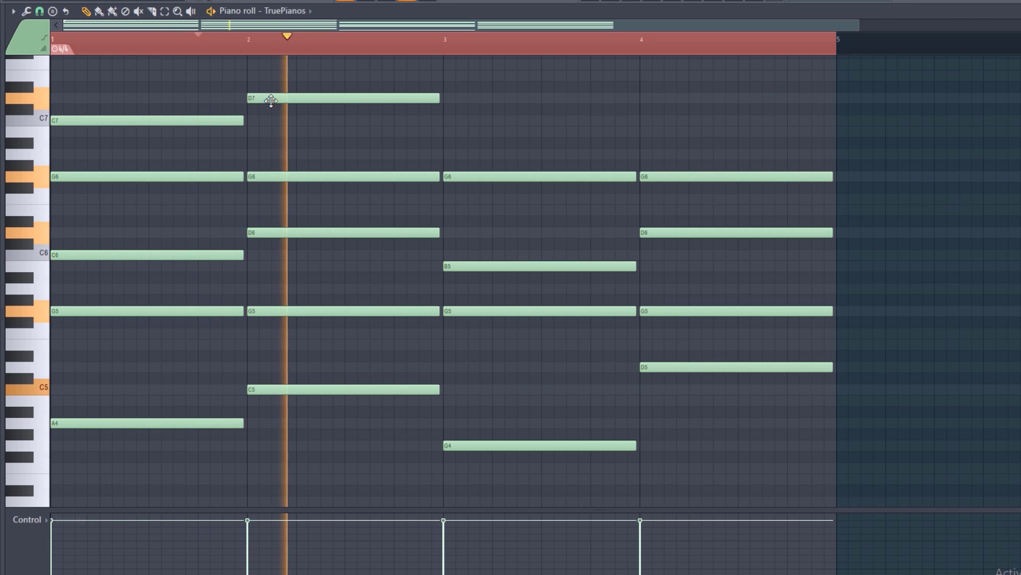
pyautogui.click(201, 48)
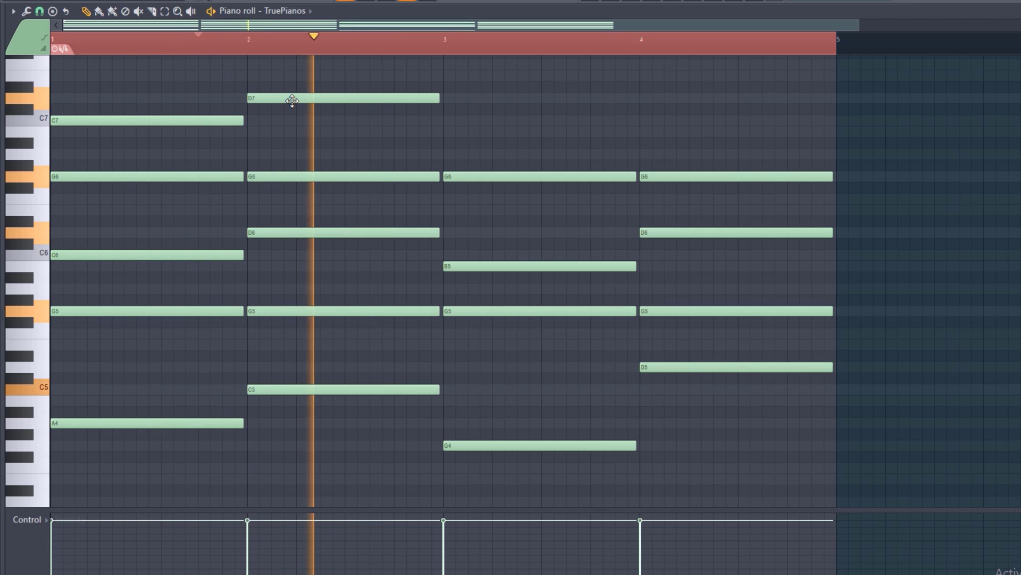
# Step: Add a one-bar B6 note on top of the chord in bar 3 and play it back
pyautogui.press('space')
pyautogui.click(452, 132)
pyautogui.press('space')
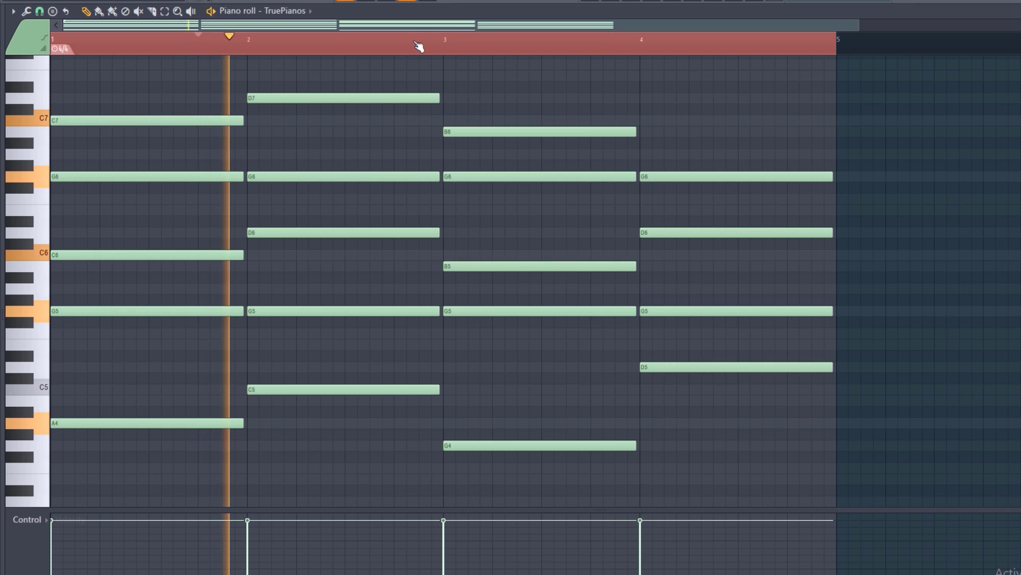
# Step: Add a one-bar A6 note on top of the chord in bar 4 and audition the change from bar 3
pyautogui.click(419, 42)
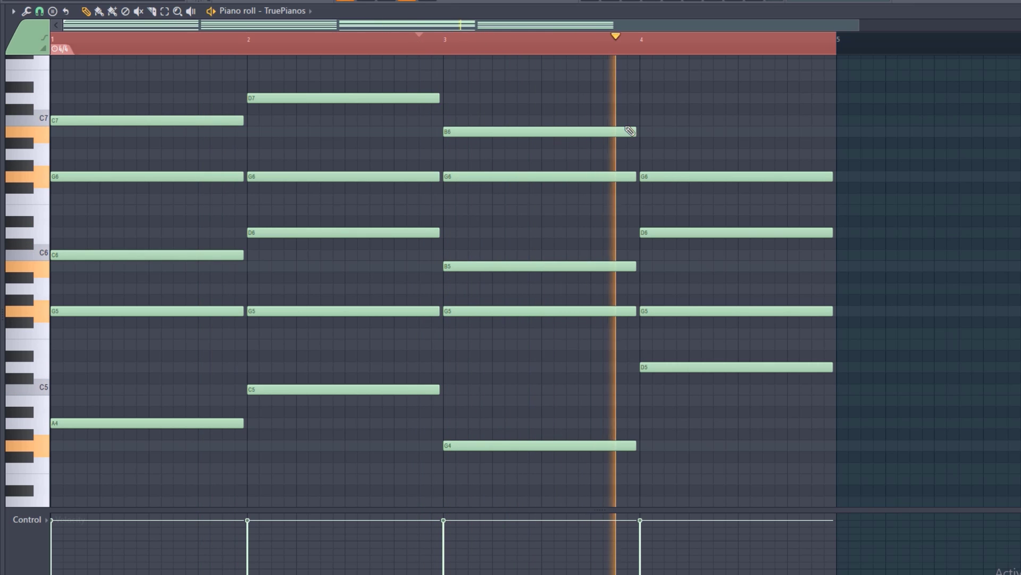
pyautogui.click(646, 154)
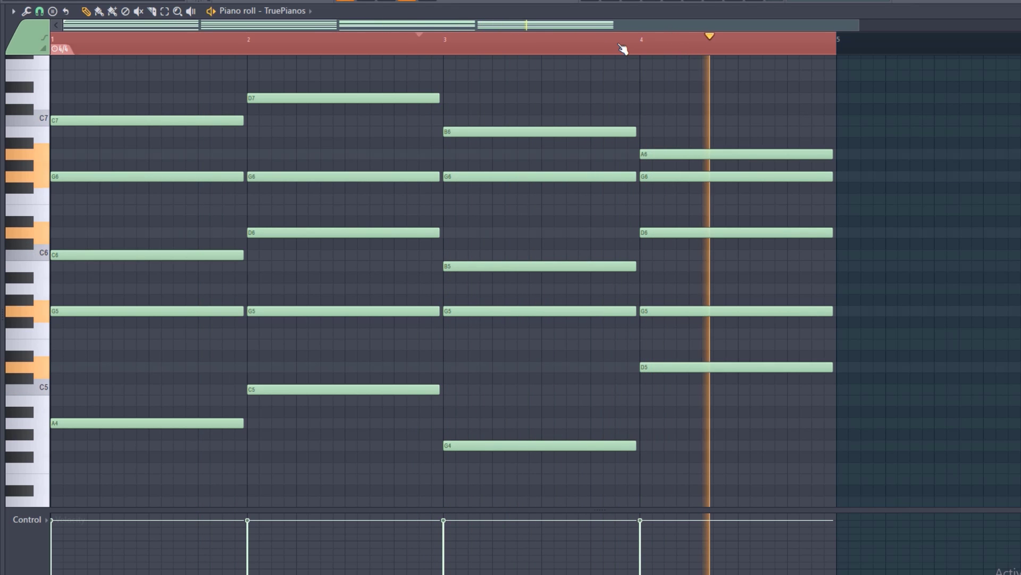
pyautogui.click(630, 43)
pyautogui.press('space')
pyautogui.press('space')
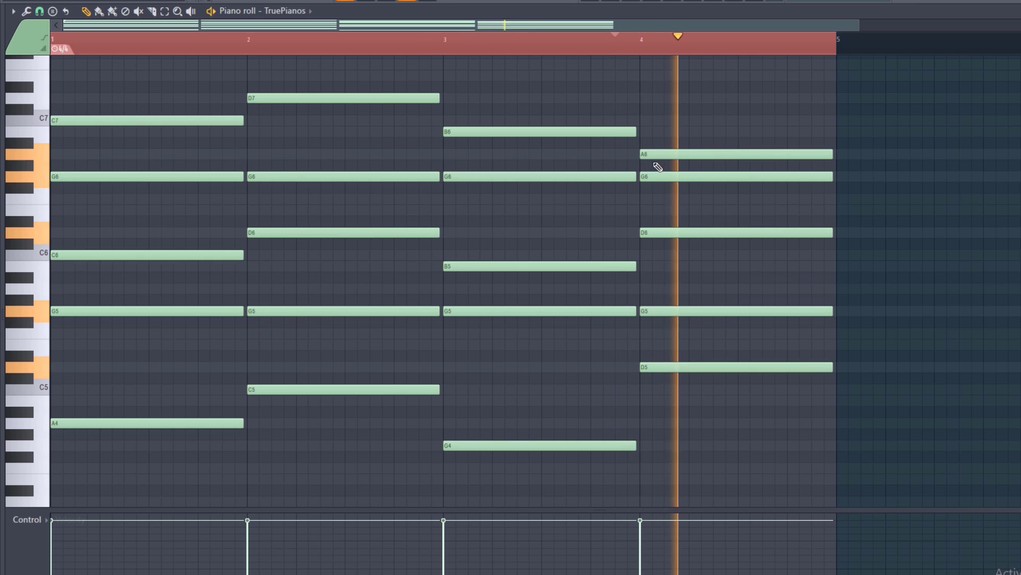
# Step: Lower the G6 note in bar 4 to F#6 and play back the full four-bar progression
pyautogui.press('space')
pyautogui.press('space')
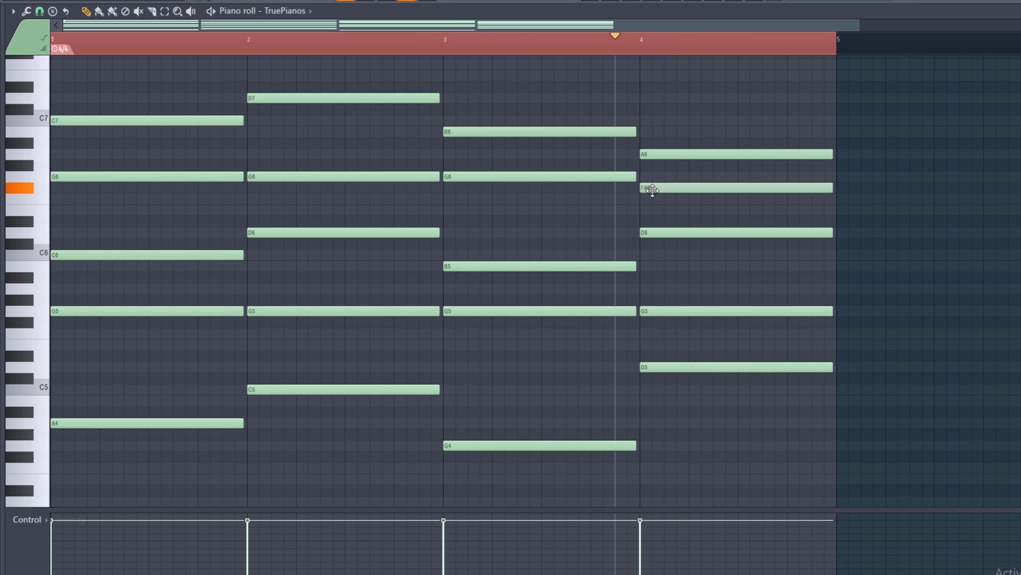
pyautogui.press('space')
pyautogui.moveTo(661, 188)
pyautogui.mouseDown()
pyautogui.moveTo(662, 201)
pyautogui.moveTo(663, 183)
pyautogui.mouseUp()
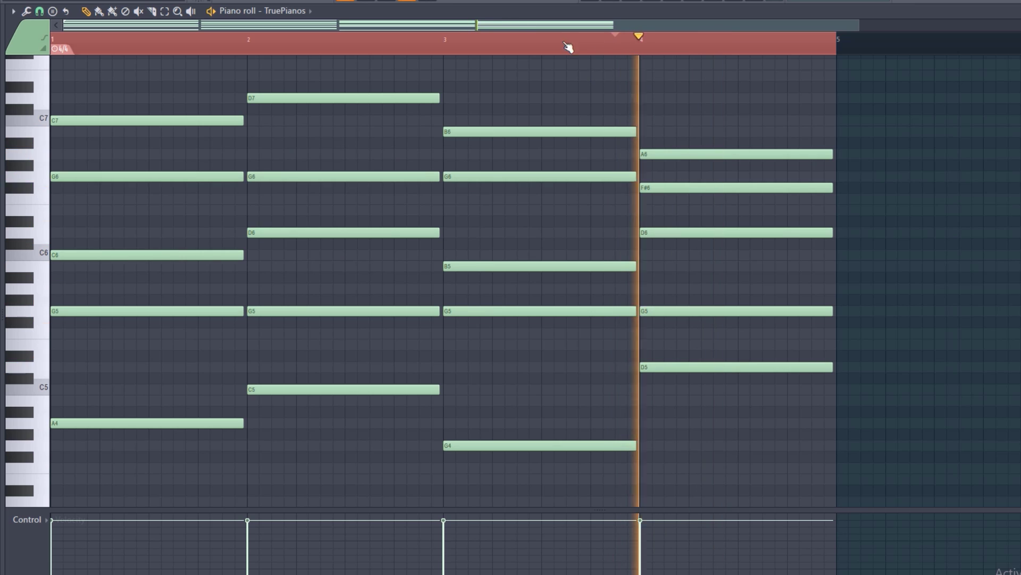
pyautogui.click(529, 45)
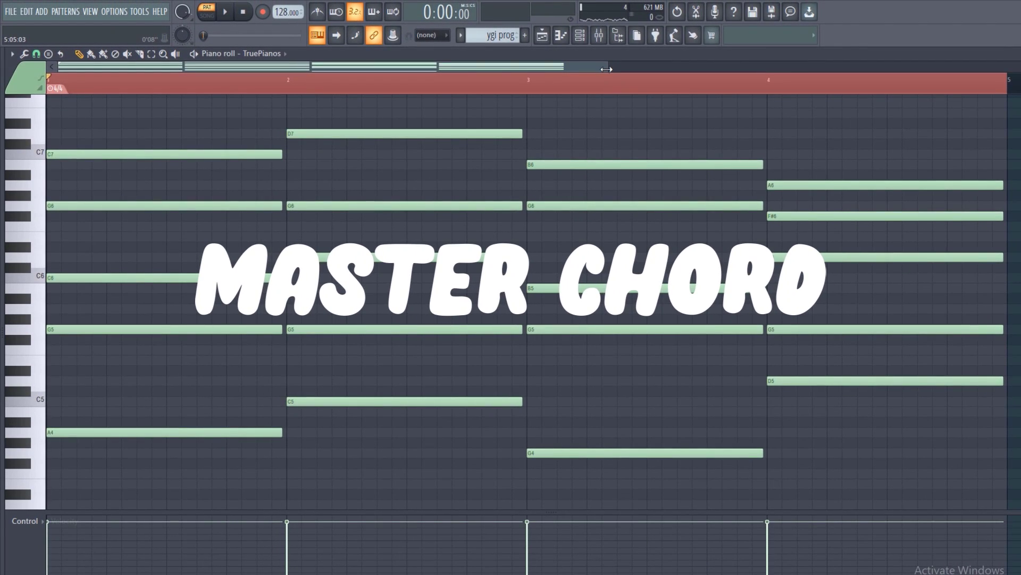
pyautogui.press('space')
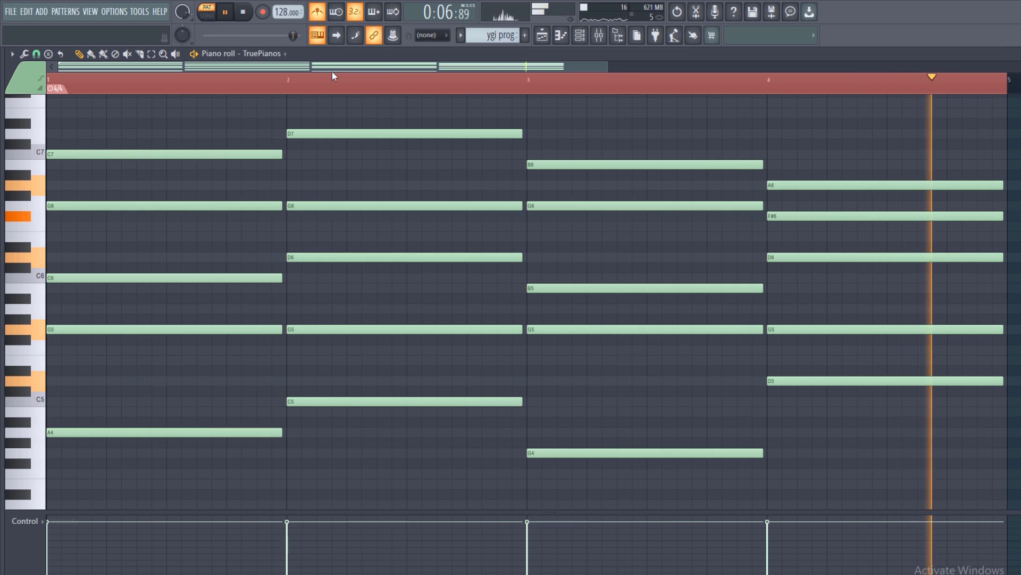
pyautogui.press('space')
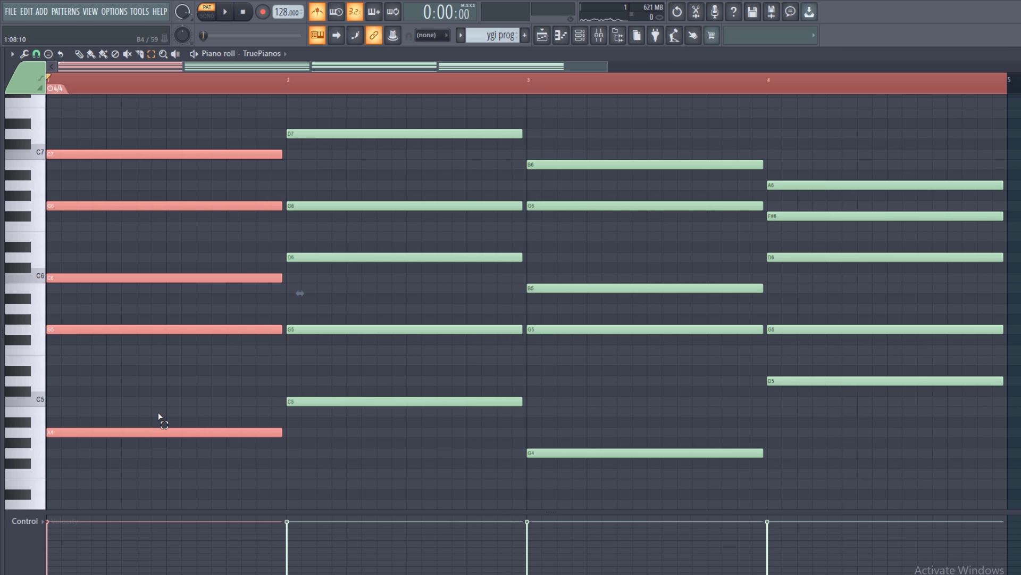
# Step: Break the sustained bar 1 chord into six repeated hits, four longer ones followed by two shorter ones
pyautogui.press('space')
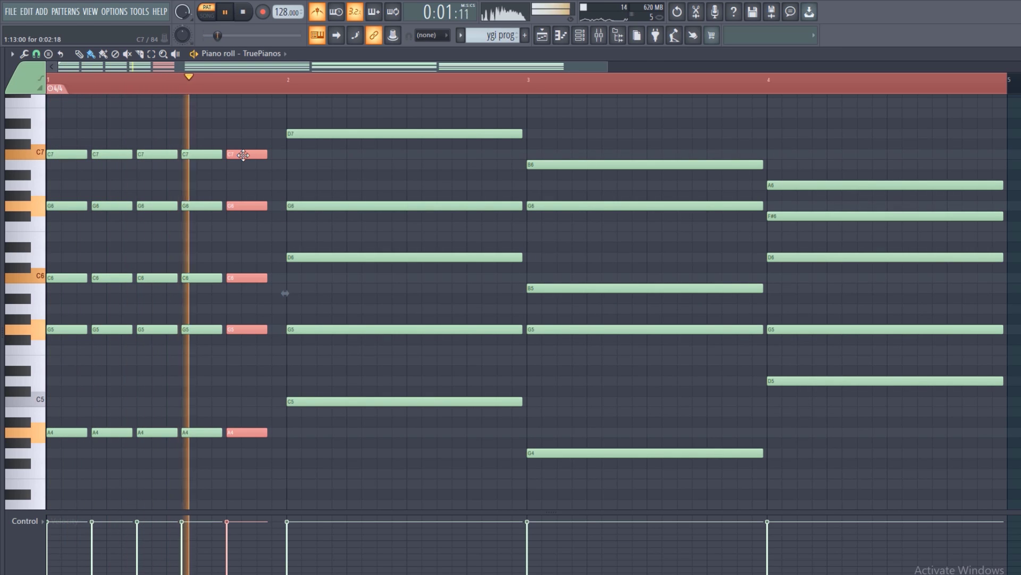
pyautogui.press('space')
pyautogui.moveTo(267, 154)
pyautogui.mouseDown()
pyautogui.moveTo(251, 157)
pyautogui.moveTo(264, 155)
pyautogui.mouseUp()
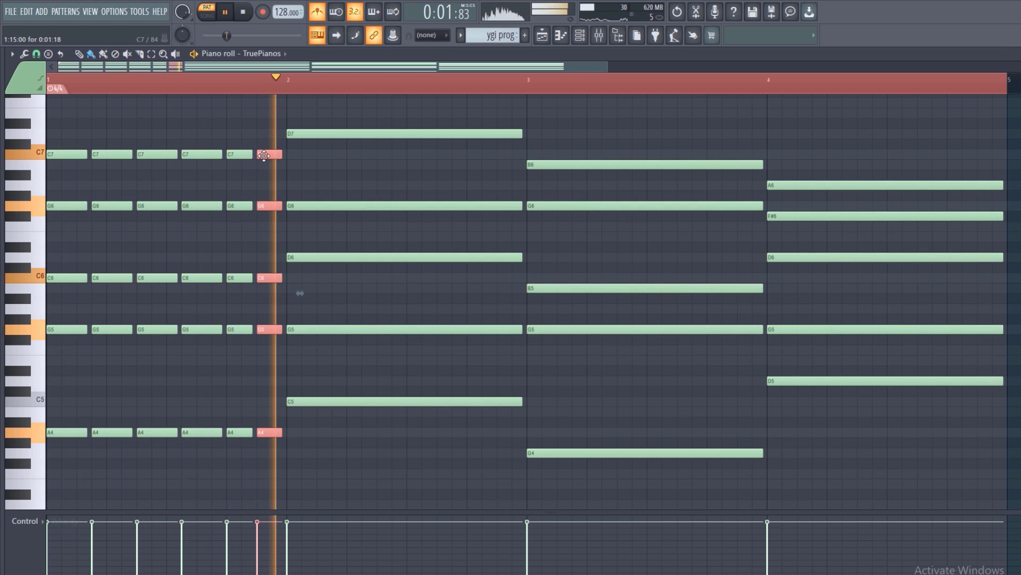
# Step: Break the chords in bars 2, 3 and 4 into the same six-hit rhythm as bar 1 and play them back
pyautogui.press('space')
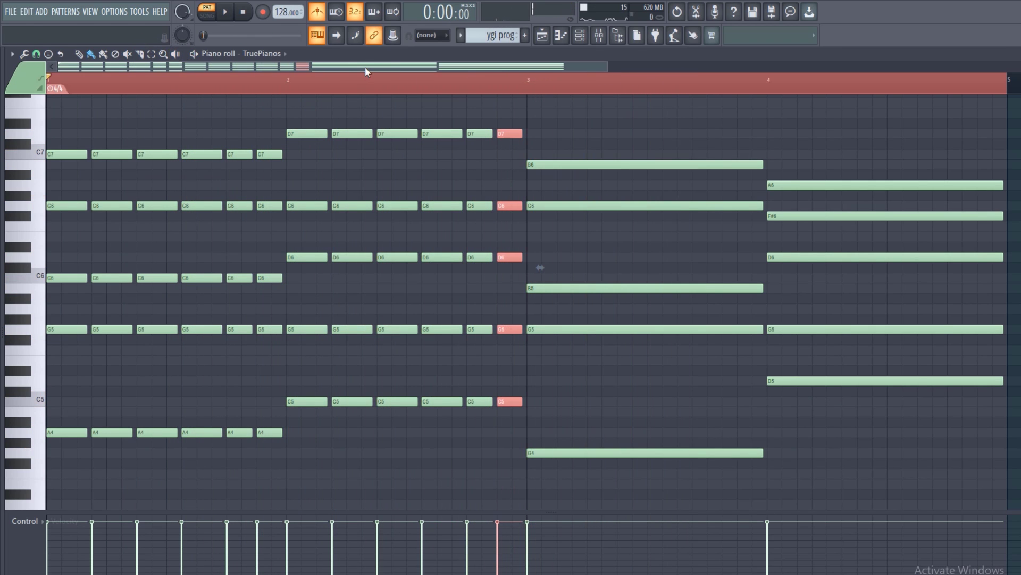
pyautogui.moveTo(366, 68); pyautogui.dragTo(512, 70)
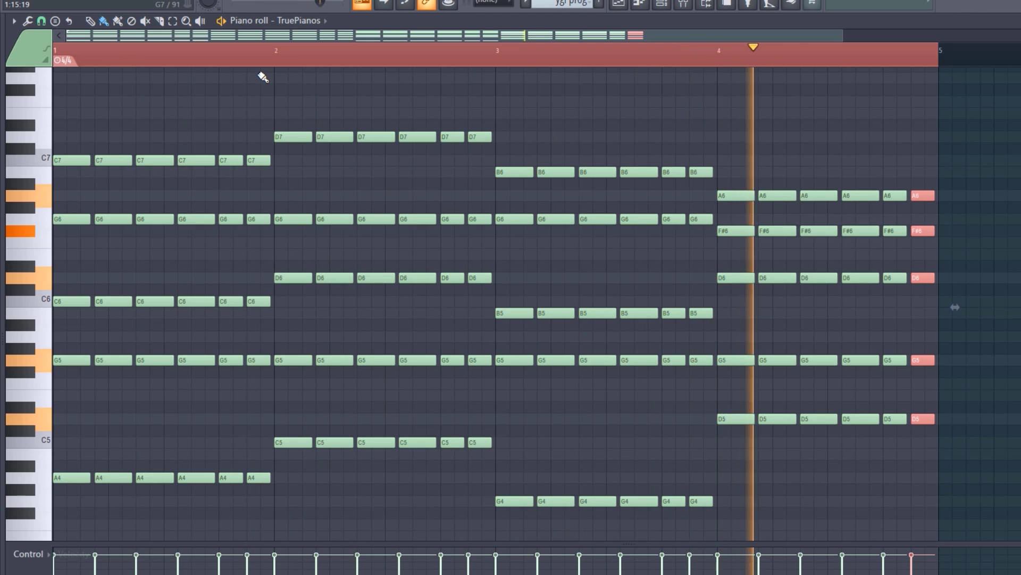
pyautogui.press('space')
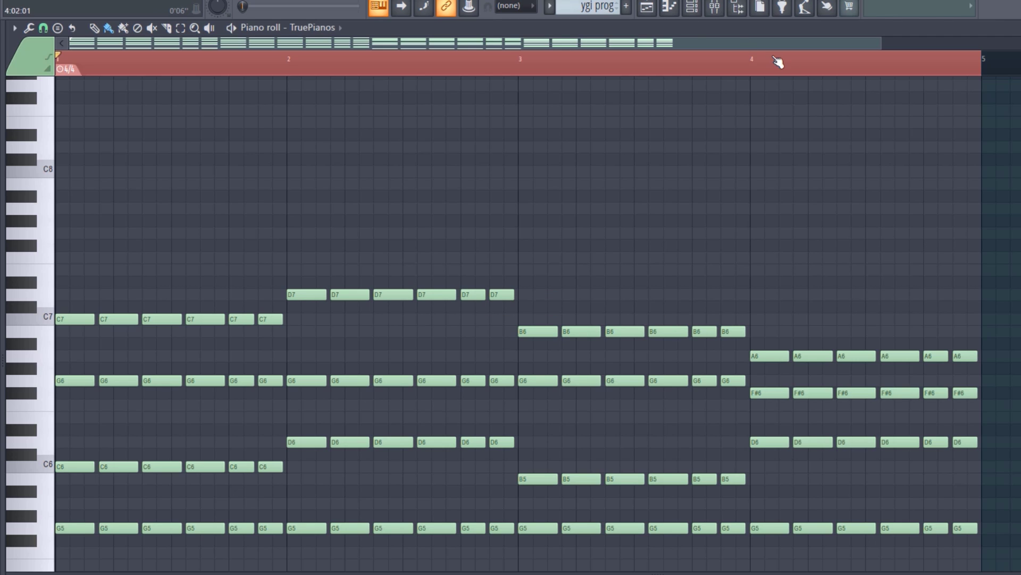
# Step: Add a B7 melody note above the first chord hit of bar 1, matching the hit's length
pyautogui.moveTo(881, 39); pyautogui.dragTo(665, 39)
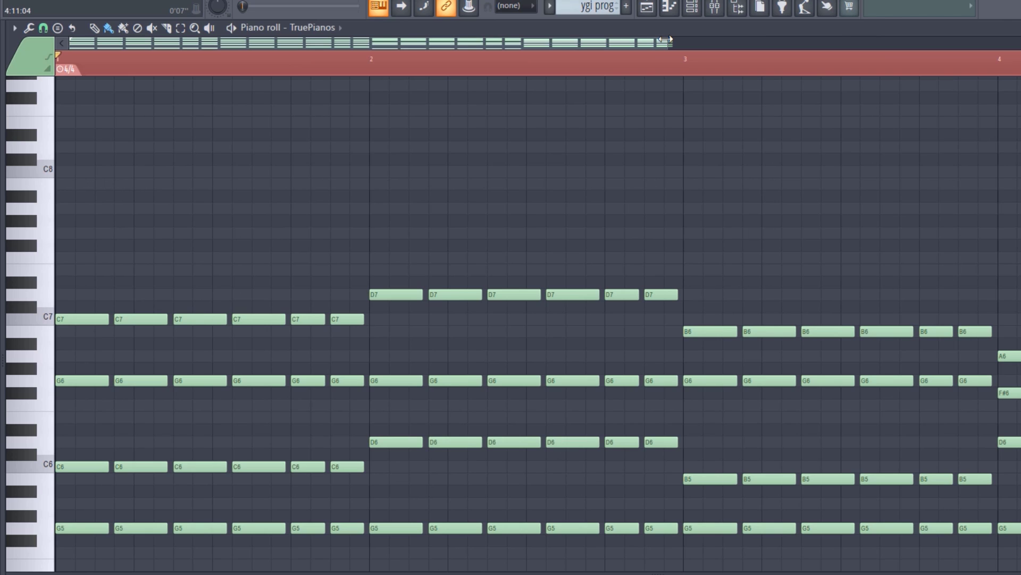
pyautogui.scroll(2, 186, 223)
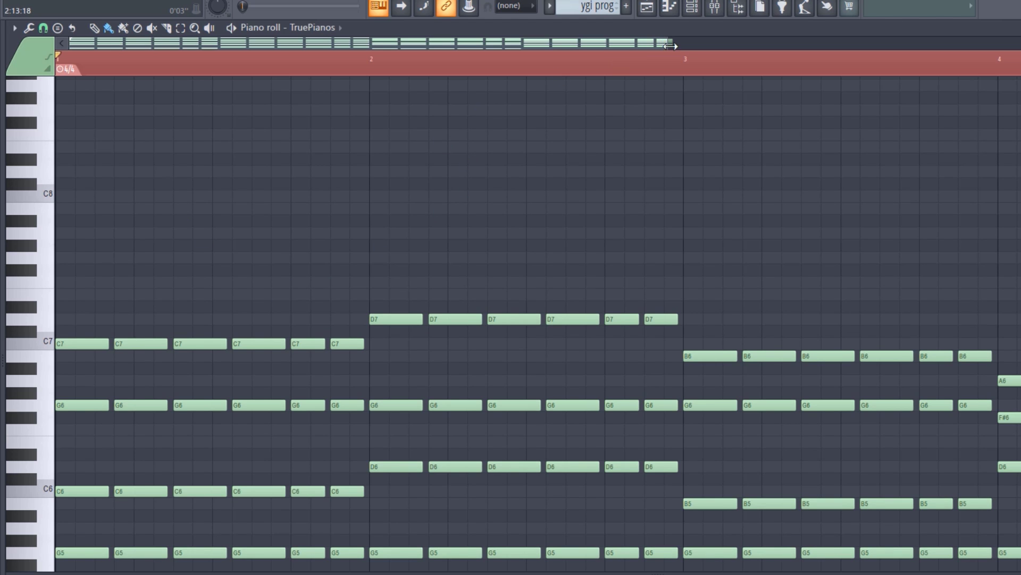
pyautogui.moveTo(669, 47); pyautogui.dragTo(784, 46)
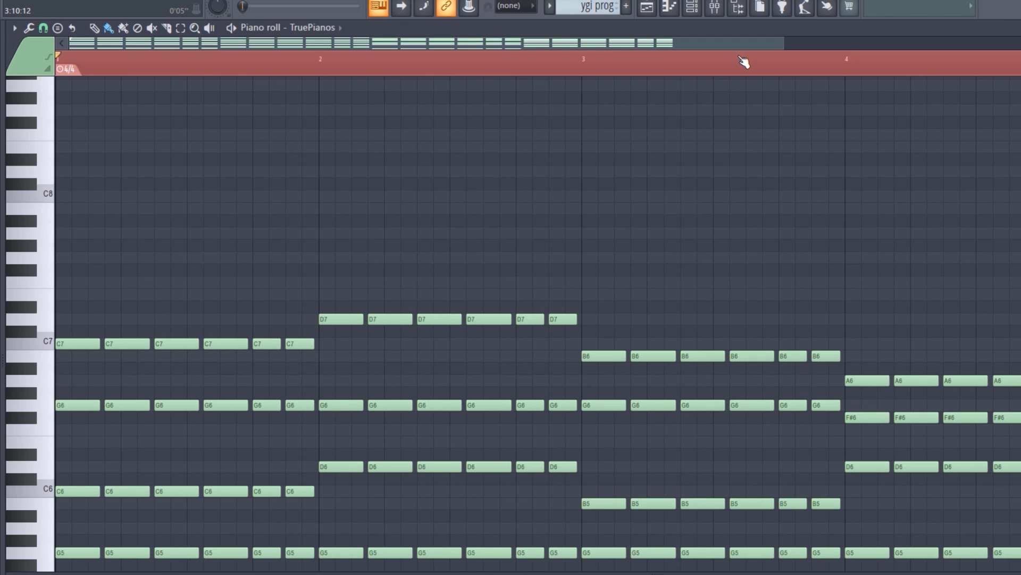
pyautogui.moveTo(783, 42); pyautogui.dragTo(776, 43)
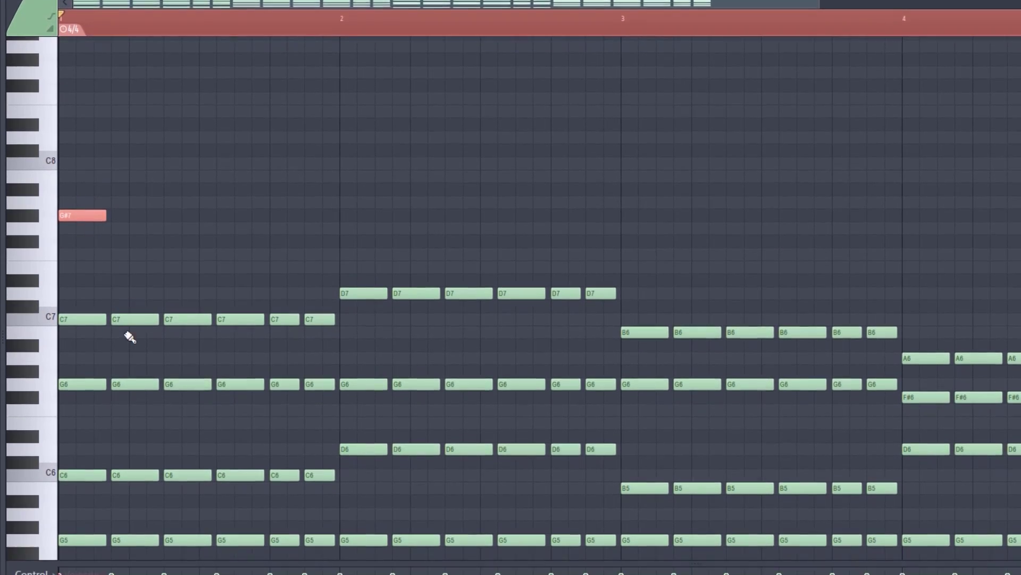
pyautogui.scroll(-5, 511, 234)
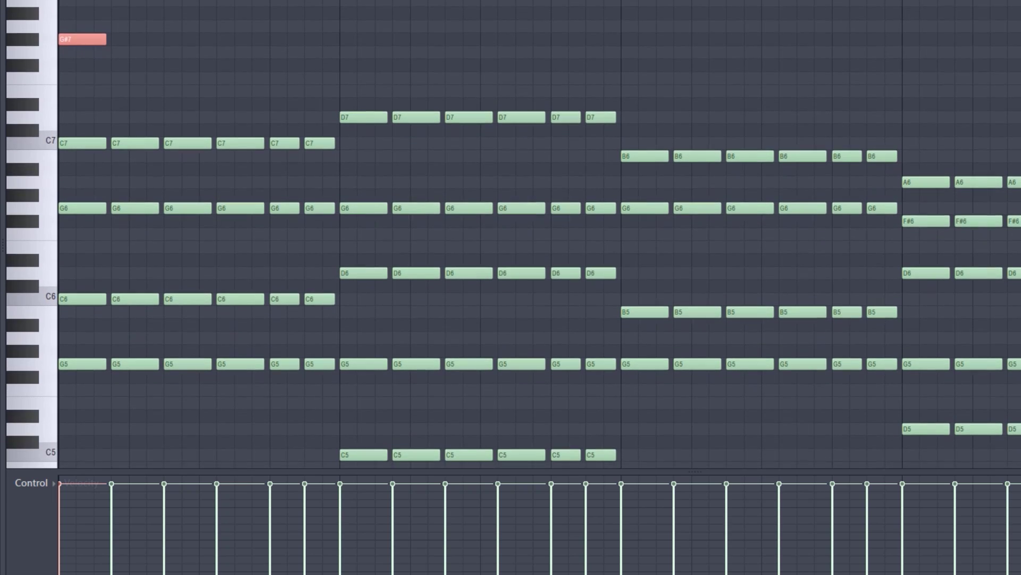
pyautogui.scroll(5, 141, 280)
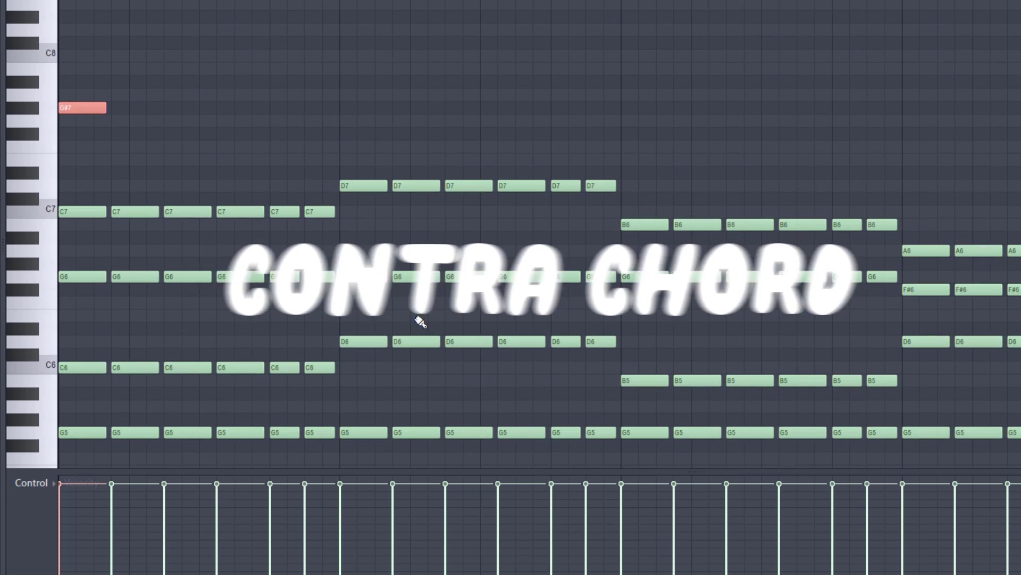
pyautogui.scroll(-1, 364, 212)
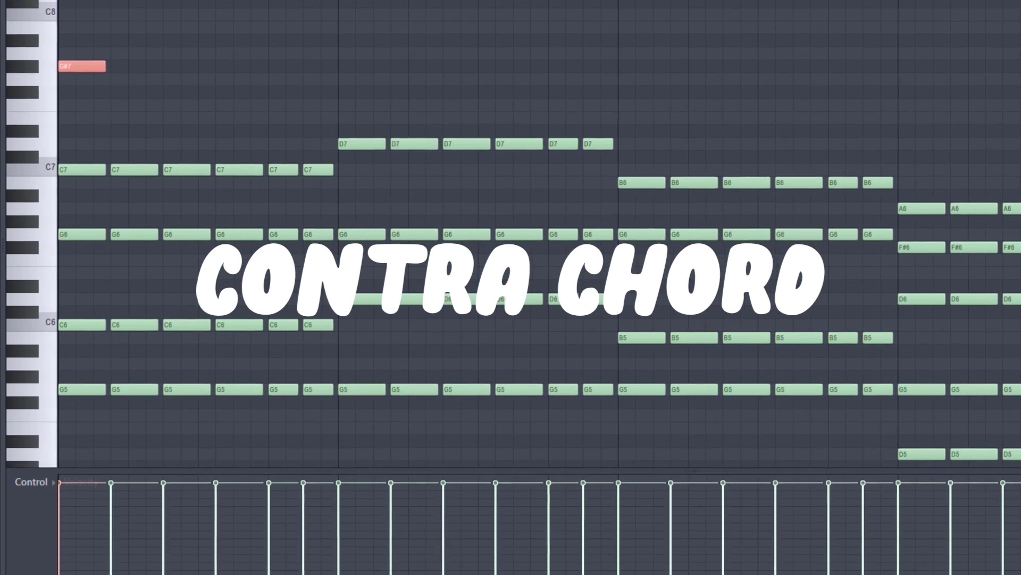
pyautogui.scroll(1, 159, 131)
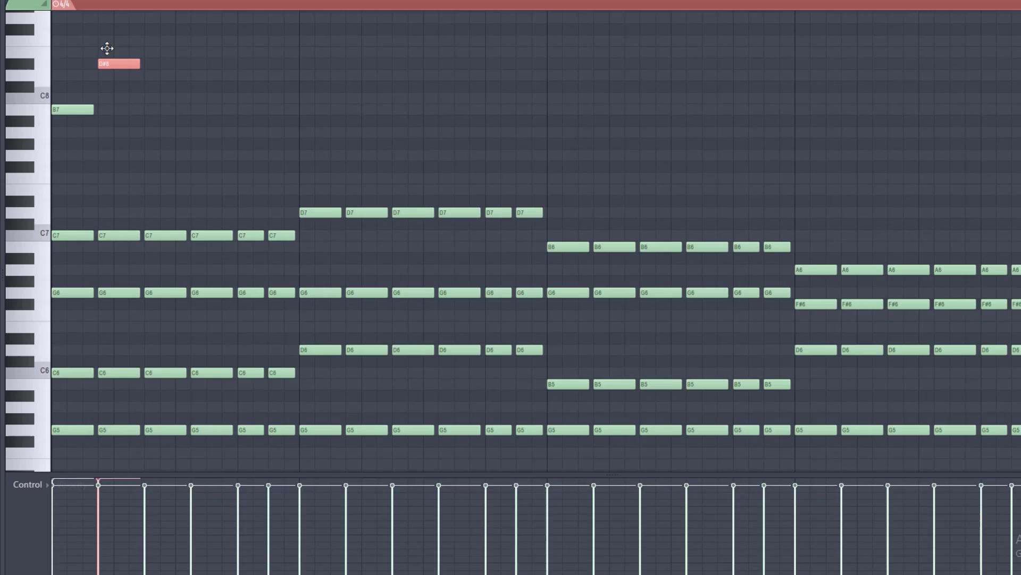
# Step: Place a D8 melody note above the second chord hit of bar 1, auditioning different pitches against the chord
pyautogui.press('space')
pyautogui.moveTo(105, 48); pyautogui.dragTo(101, 150)
pyautogui.press('space')
pyautogui.press('space')
pyautogui.press('space')
pyautogui.press('space')
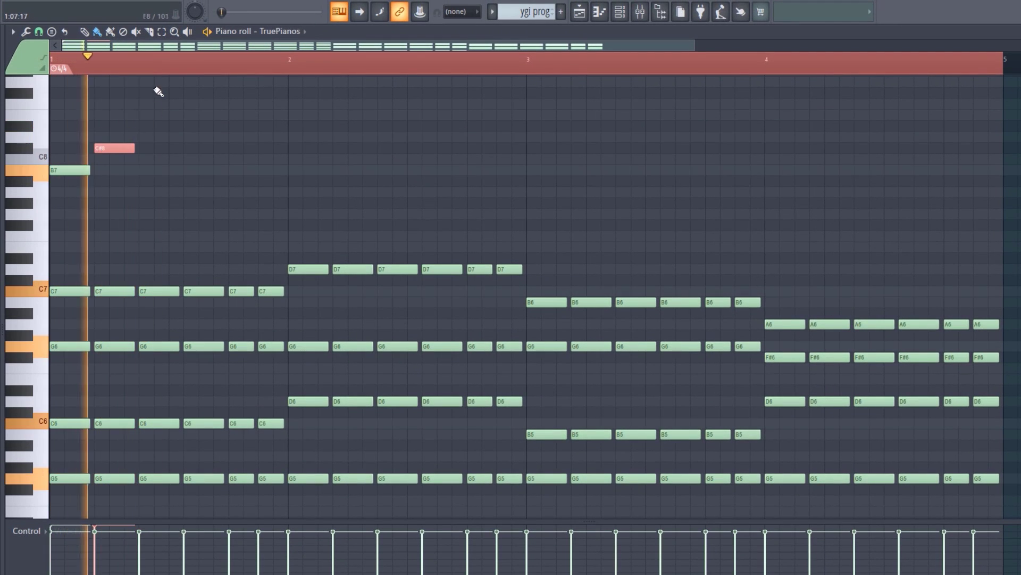
pyautogui.press('space')
pyautogui.press('space')
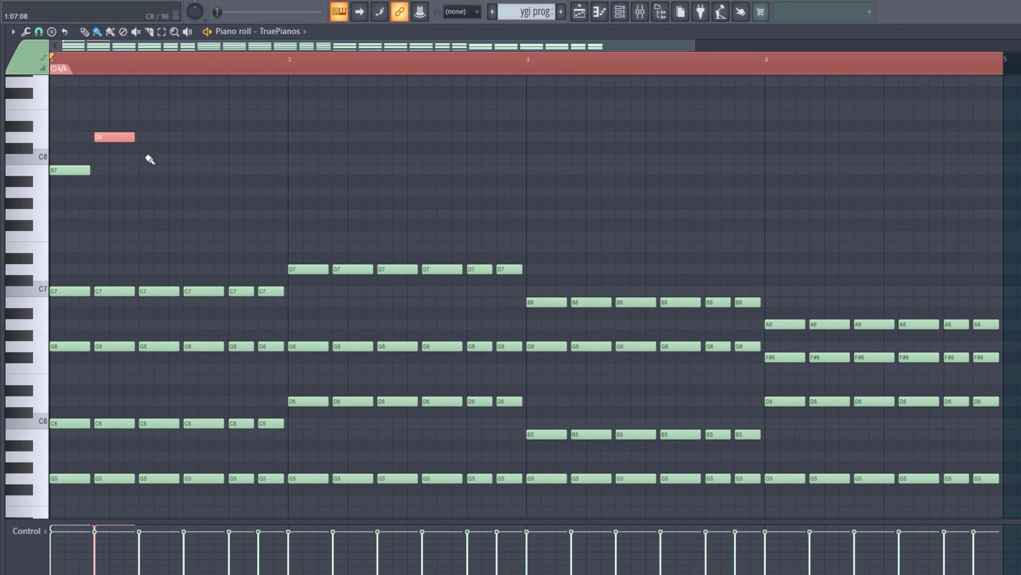
pyautogui.press('space')
pyautogui.press('space')
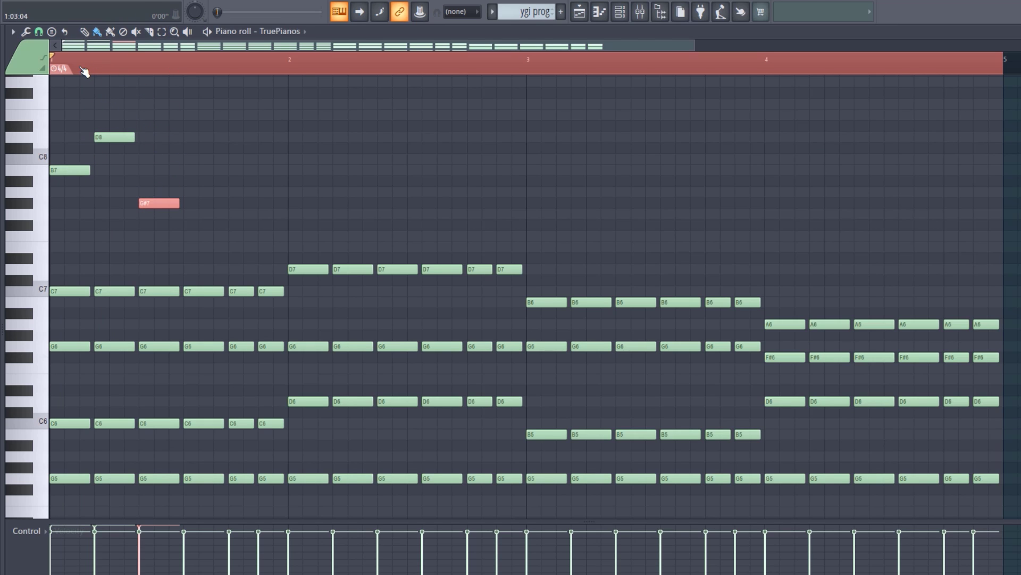
# Step: Set the third melody note of bar 1 to G7, repeat it over the remaining chord hits, and play back the bar
pyautogui.press('space')
pyautogui.press('space')
pyautogui.press('space')
pyautogui.moveTo(161, 207); pyautogui.dragTo(163, 219)
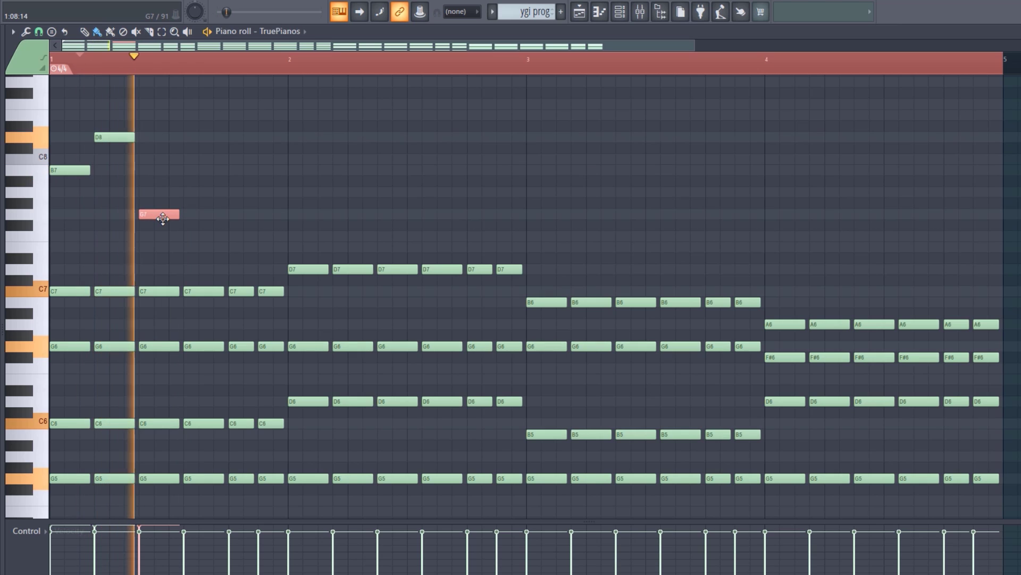
pyautogui.press('space')
pyautogui.press('space')
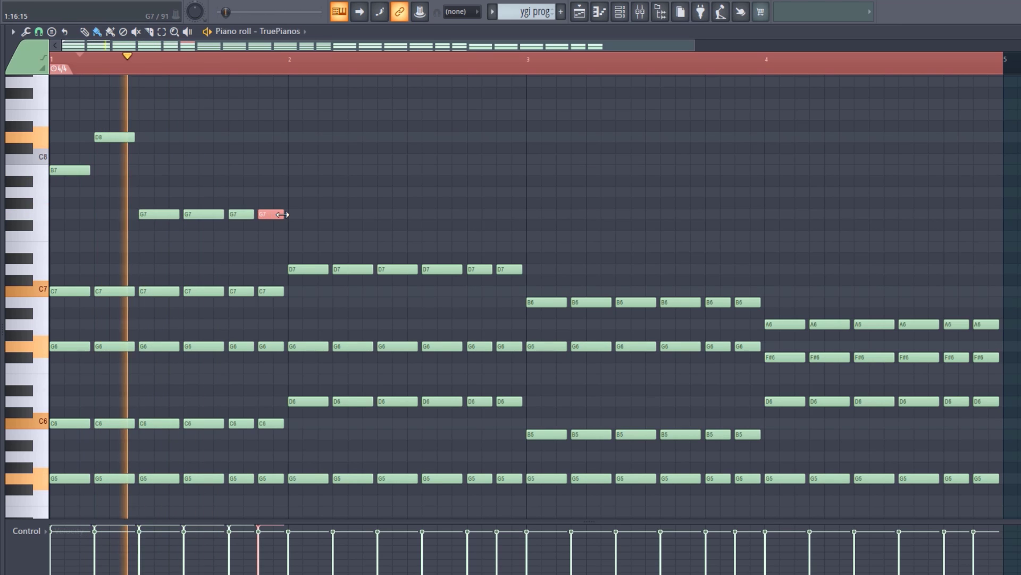
pyautogui.press('space')
pyautogui.press('space')
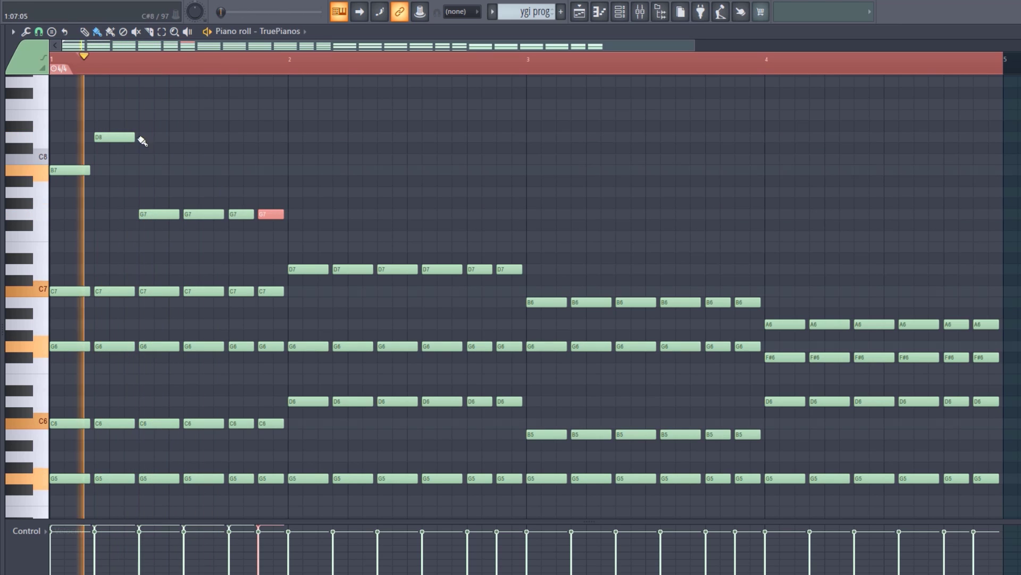
# Step: Split the last G7 melody note of bar 1 into two short notes, lower the first to F#7, and audition them
pyautogui.press('space')
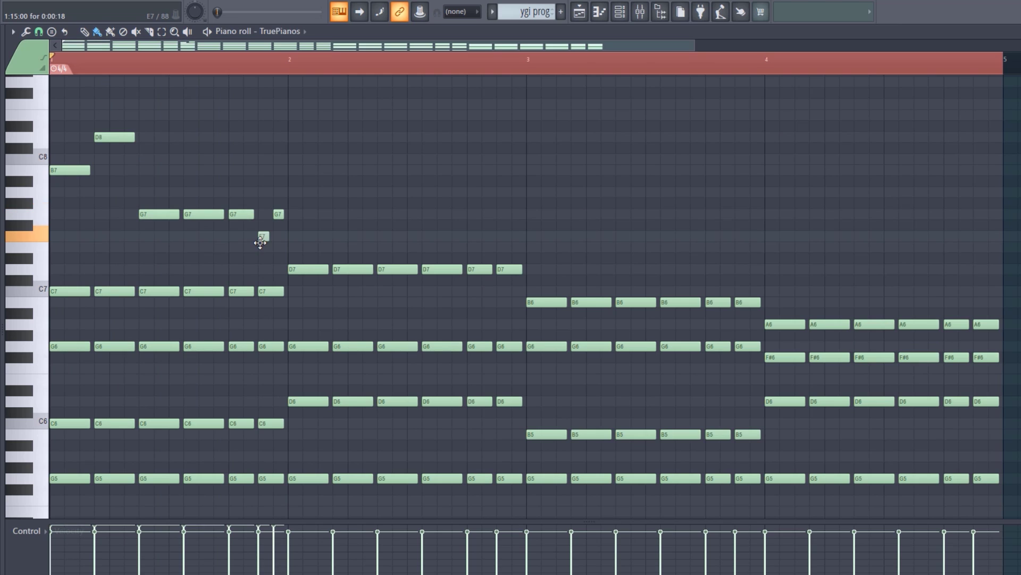
pyautogui.moveTo(265, 235); pyautogui.dragTo(265, 222)
pyautogui.press('space')
pyautogui.press('space')
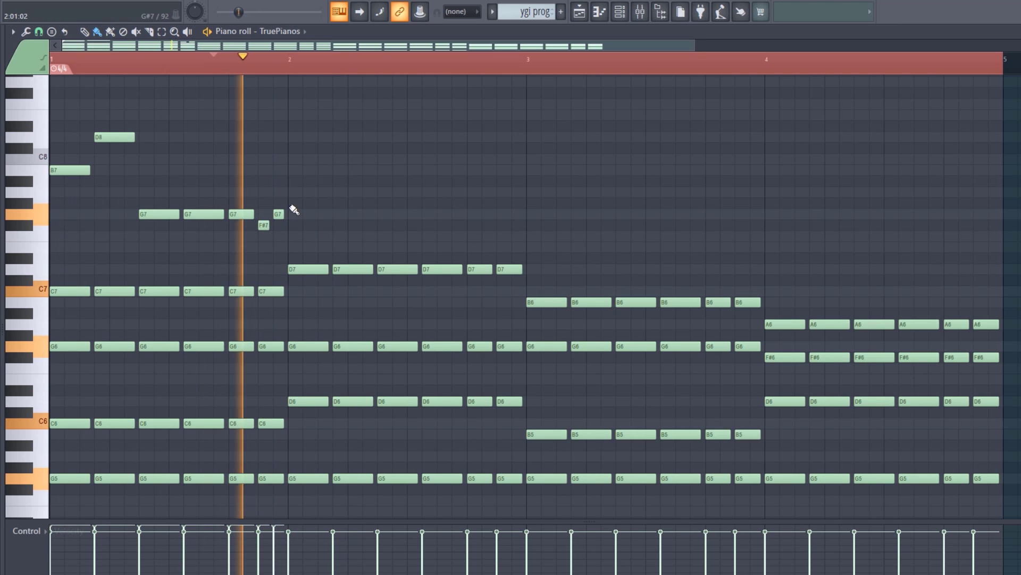
pyautogui.press('space')
# Step: Add an E8 melody note above the first chord hit of bar 2 and audition the lead-in from bar 1
pyautogui.press('space')
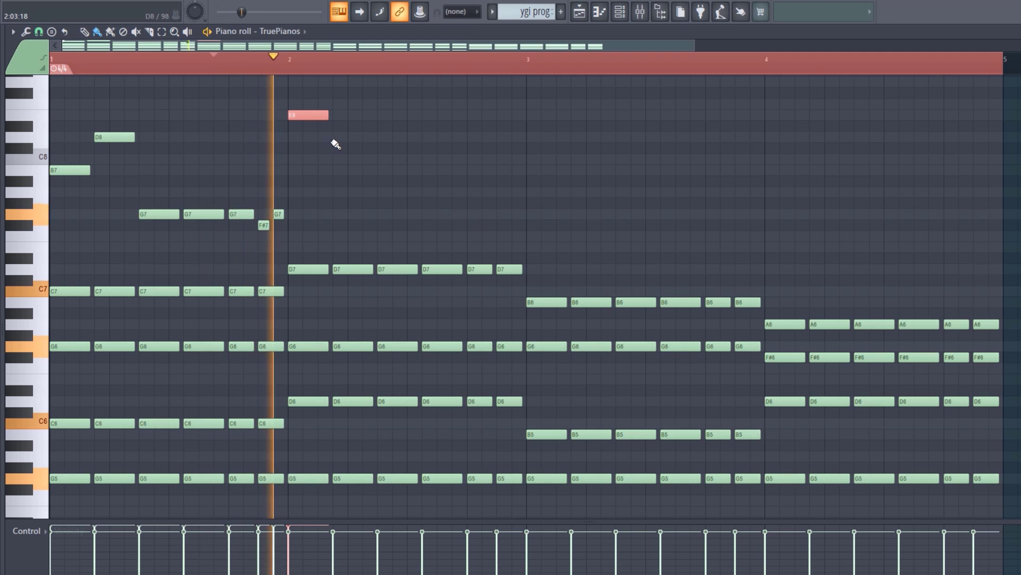
pyautogui.press('space')
pyautogui.click(242, 69)
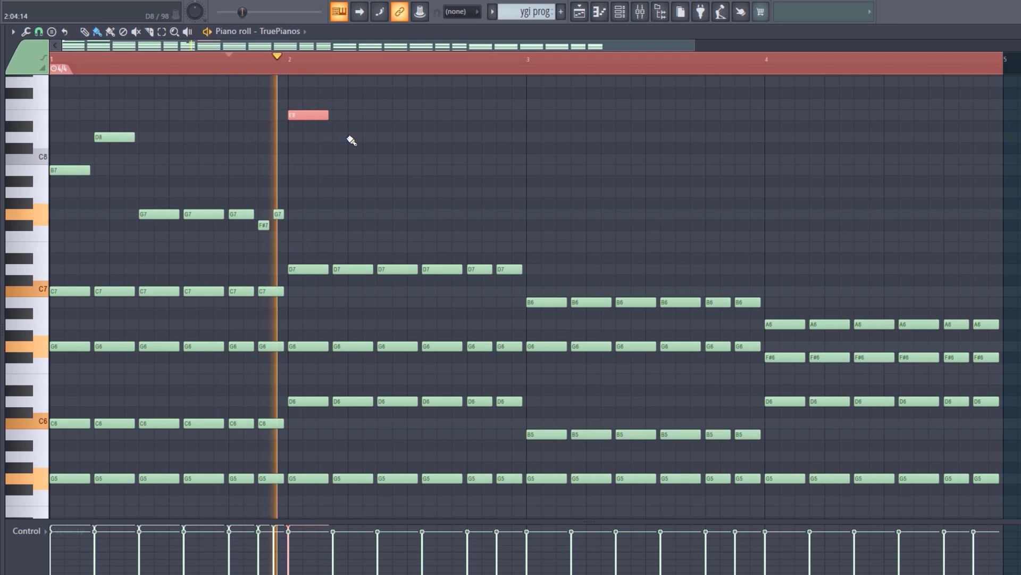
pyautogui.press('space')
# Step: Place a D8 melody note above the second chord hit of bar 2 and audition it
pyautogui.click(355, 128)
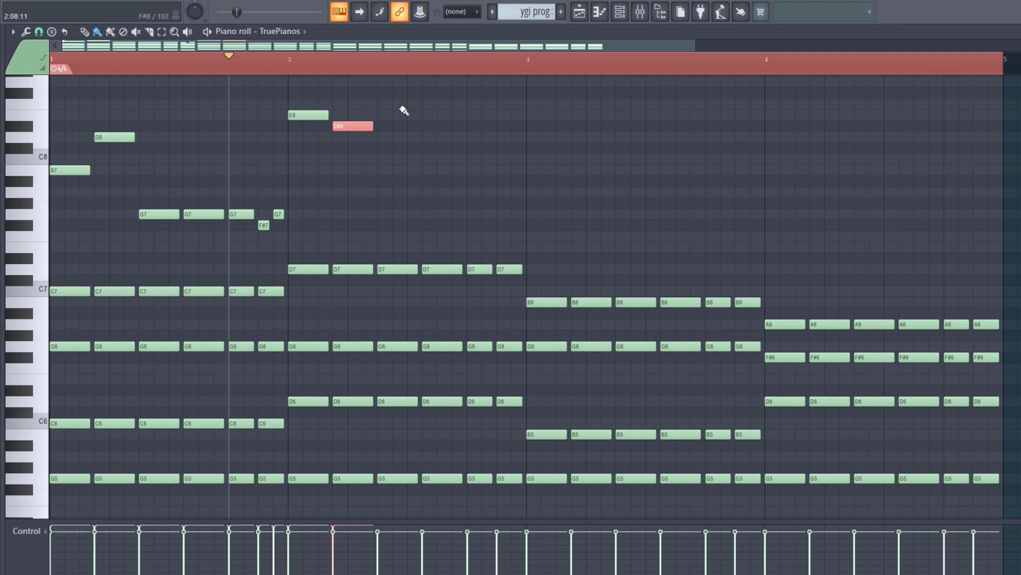
pyautogui.press('space')
pyautogui.moveTo(349, 126)
pyautogui.mouseDown()
pyautogui.moveTo(352, 68)
pyautogui.moveTo(358, 166)
pyautogui.mouseUp()
pyautogui.press('space')
pyautogui.press('space')
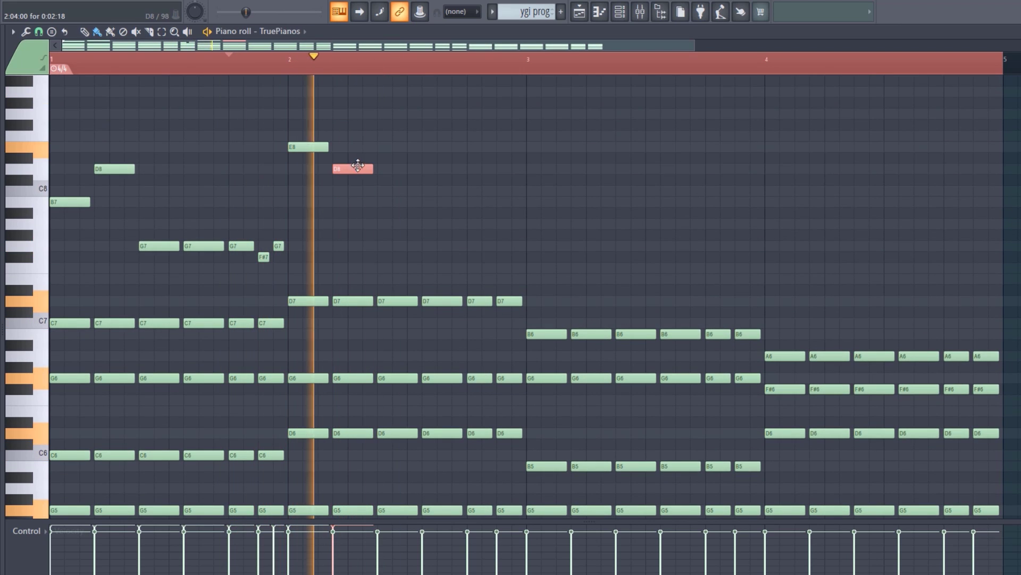
# Step: Complete the bar 2 melody with three A7 notes followed by short G7 and A7 notes, and play it back
pyautogui.press('space')
pyautogui.press('space')
pyautogui.click(61, 67)
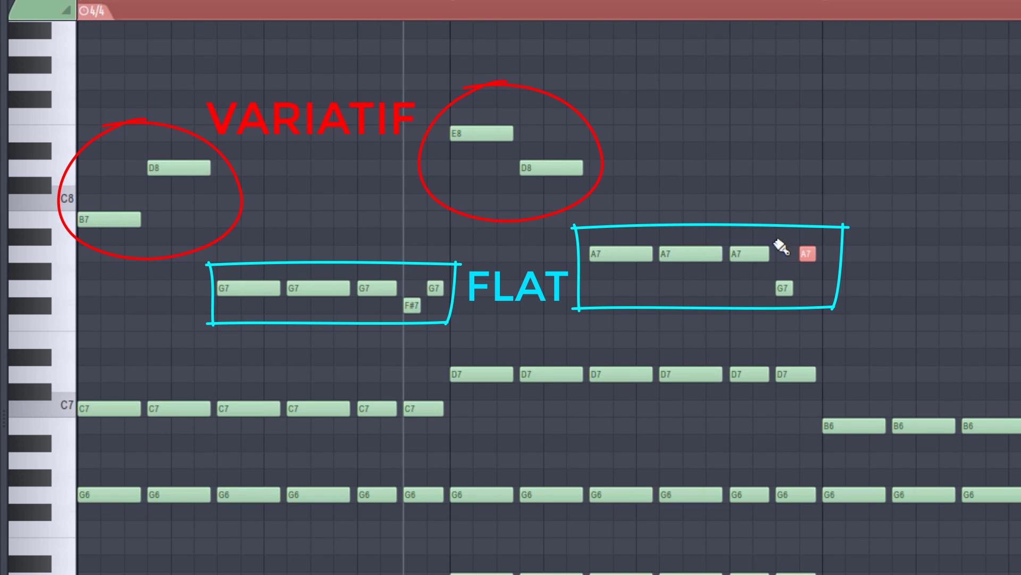
pyautogui.press('space')
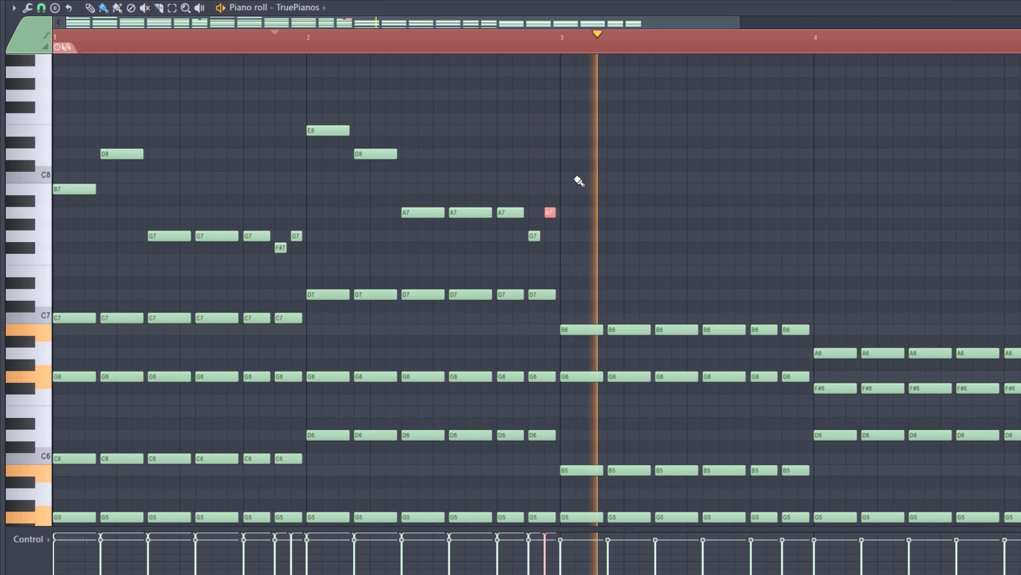
# Step: Place a B7 melody note above the first chord hit of bar 3 and audition the lead-in from the end of bar 1
pyautogui.press('space')
pyautogui.press('space')
pyautogui.press('space')
pyautogui.click(473, 212)
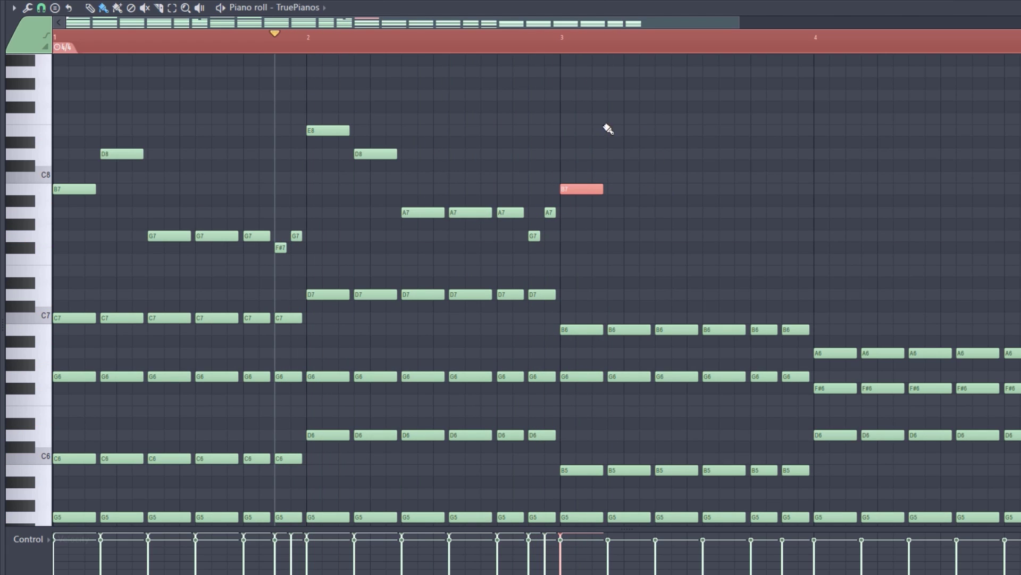
pyautogui.press('space')
pyautogui.click(596, 180)
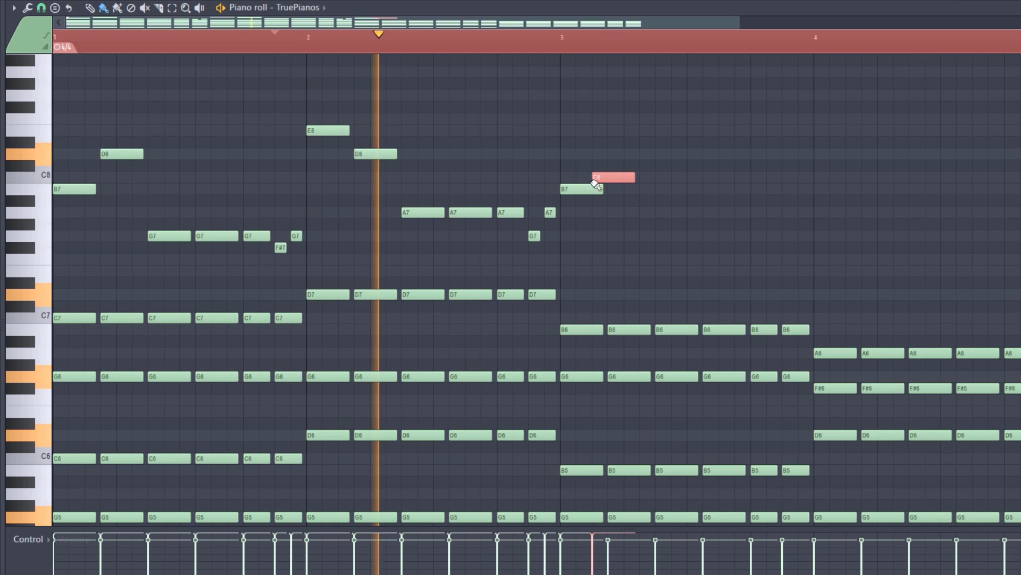
pyautogui.rightClick(597, 179)
pyautogui.press('space')
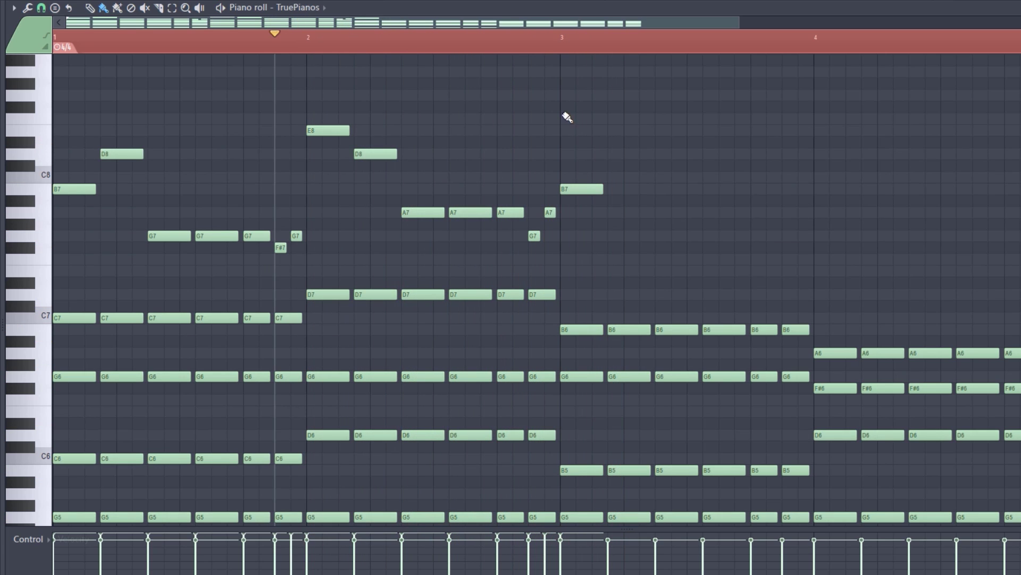
pyautogui.press('space')
pyautogui.press('space')
pyautogui.press('space')
# Step: Place A7 melody notes above the second to fifth chord hits of bar 3 and audition them
pyautogui.moveTo(581, 187)
pyautogui.mouseDown()
pyautogui.moveTo(581, 164)
pyautogui.moveTo(583, 187)
pyautogui.mouseUp()
pyautogui.press('space')
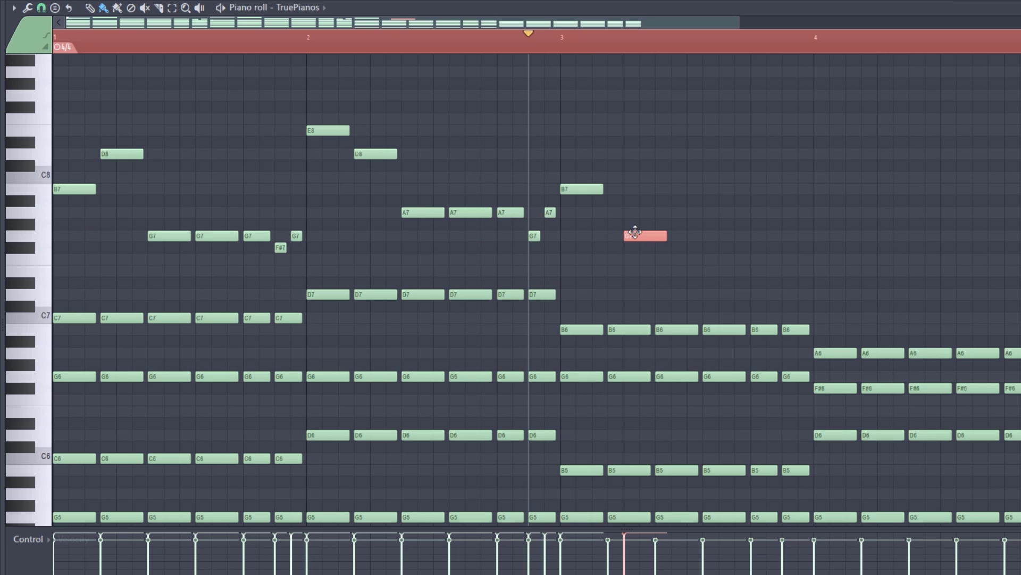
pyautogui.press('space')
pyautogui.moveTo(635, 232); pyautogui.dragTo(620, 212)
pyautogui.press('space')
pyautogui.press('space')
pyautogui.click(665, 213)
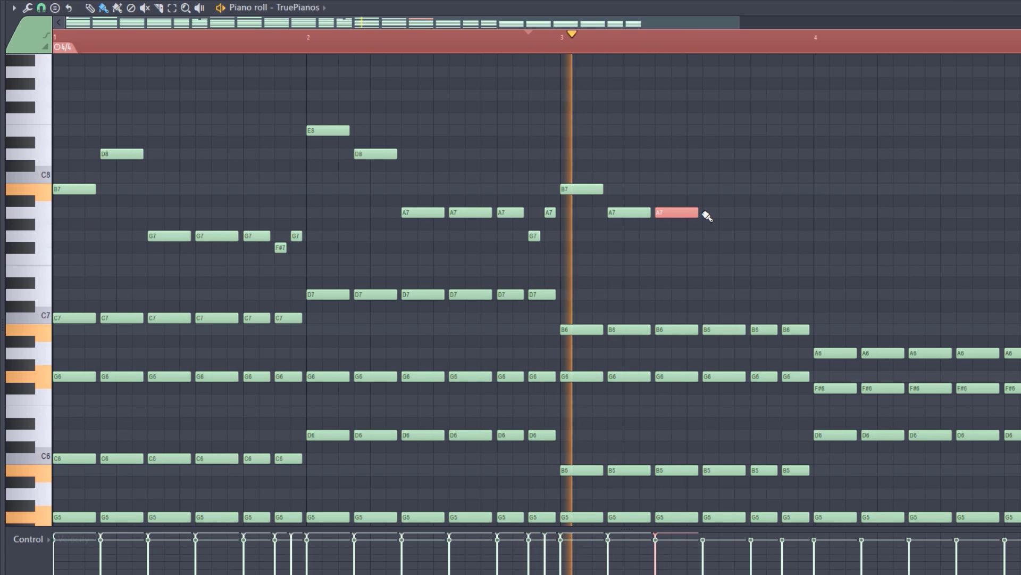
pyautogui.click(710, 213)
pyautogui.click(761, 213)
pyautogui.press('space')
pyautogui.press('space')
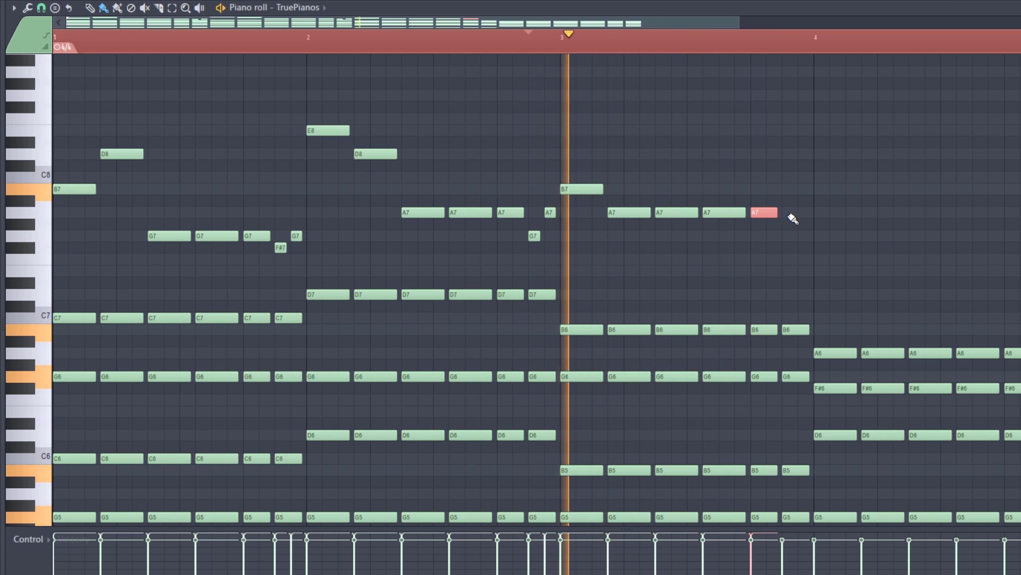
# Step: Lower the three long A7 melody notes in bar 3 to G7 and audition the change
pyautogui.press('space')
pyautogui.press('space')
pyautogui.moveTo(622, 213); pyautogui.dragTo(664, 240)
pyautogui.press('space')
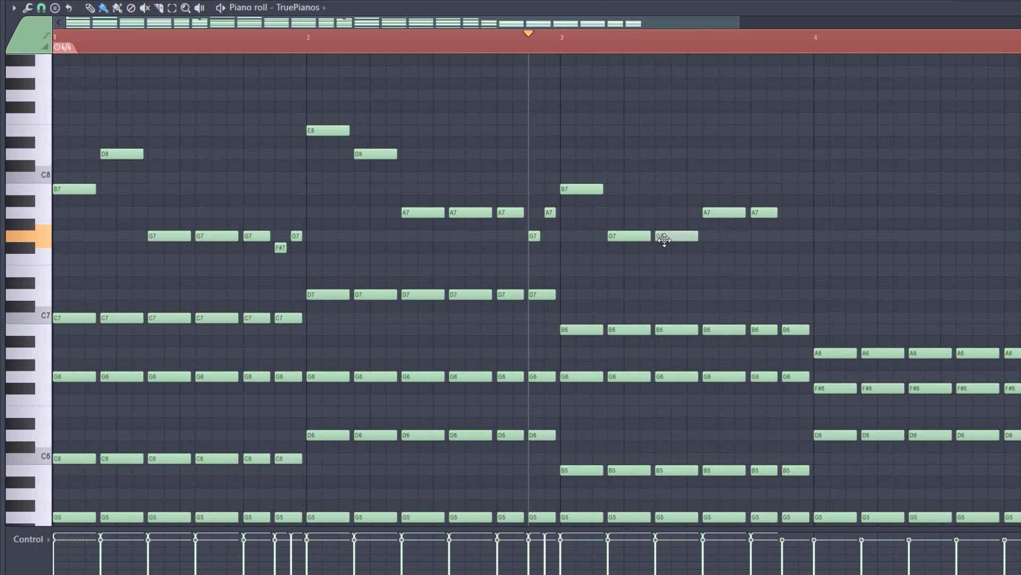
pyautogui.press('space')
pyautogui.press('space')
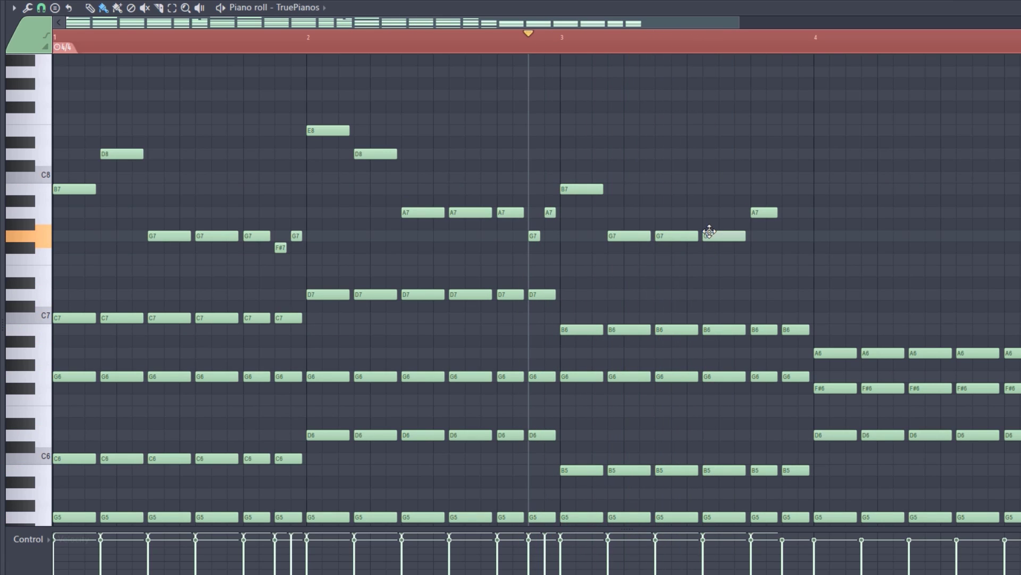
# Step: Finish the bar 3 melody by lowering the last A7 to G7 and adding short F#7 and G7 notes, and play it back
pyautogui.click(803, 235)
pyautogui.press('space')
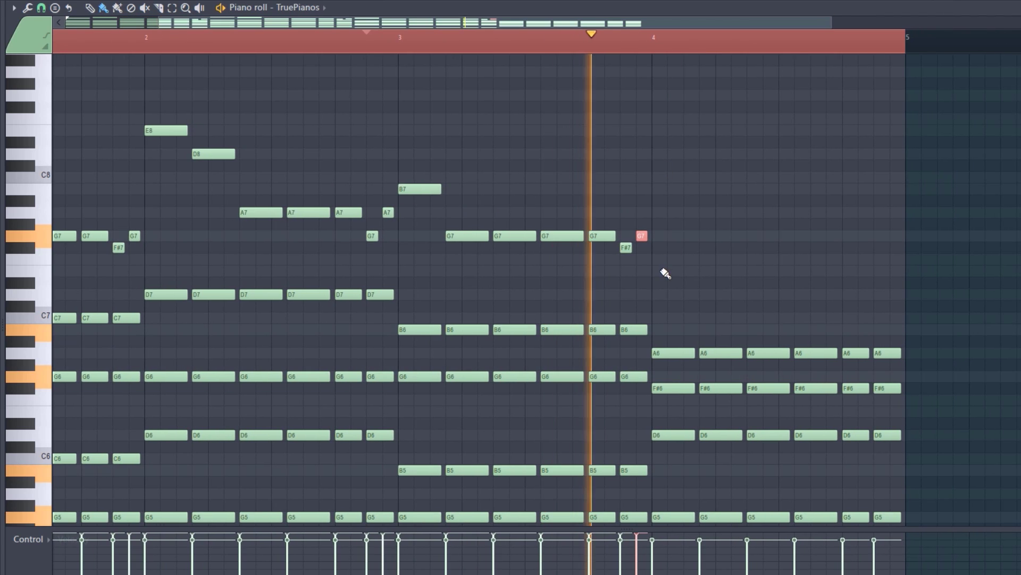
pyautogui.press('space')
pyautogui.click(658, 201)
pyautogui.press('space')
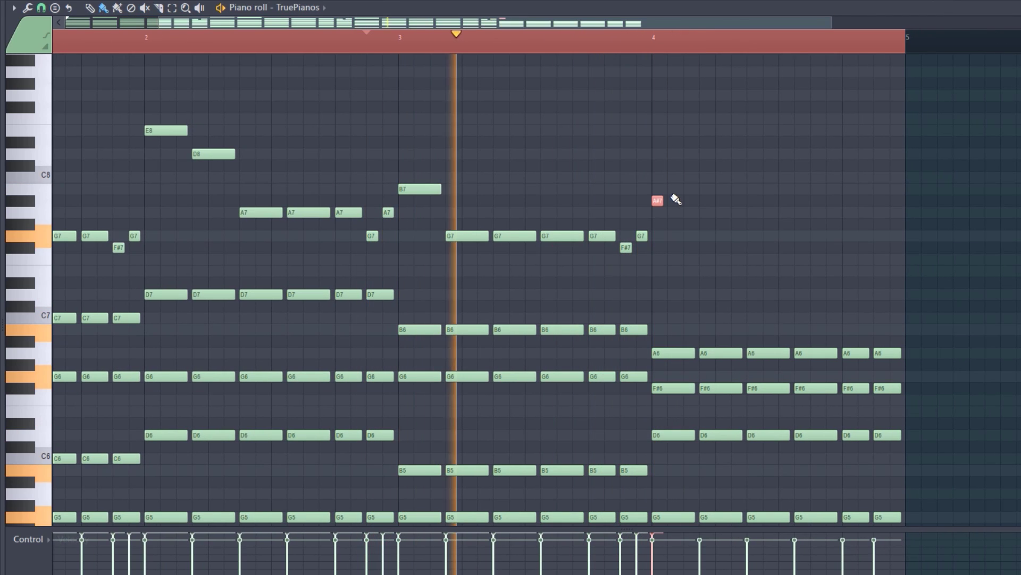
pyautogui.press('space')
pyautogui.moveTo(662, 201); pyautogui.dragTo(708, 201)
pyautogui.press('space')
pyautogui.rightClick(684, 202)
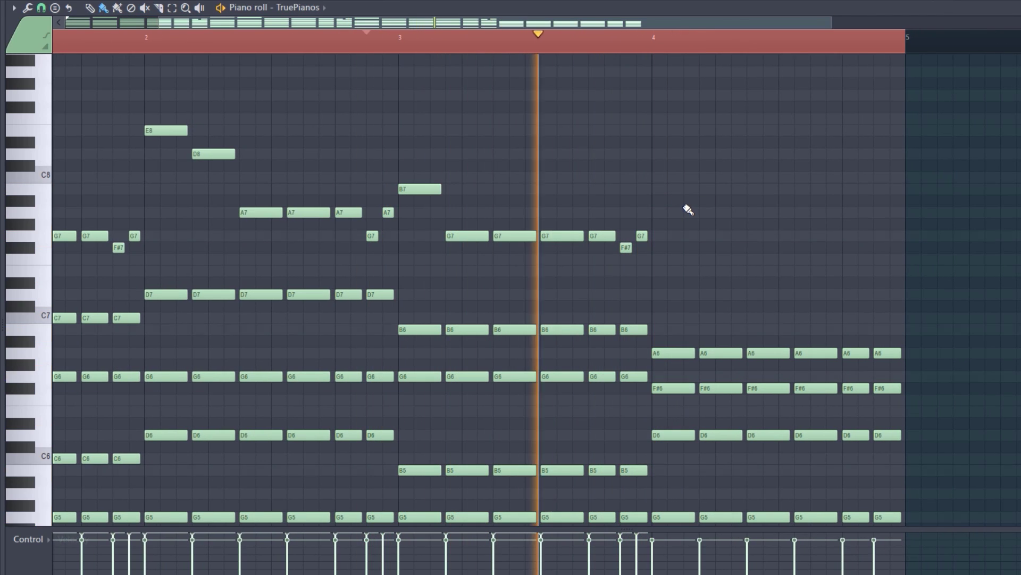
# Step: Place a B7 melody note above the first chord hit of bar 4 and audition the lead-in
pyautogui.press('space')
pyautogui.click(685, 166)
pyautogui.press('space')
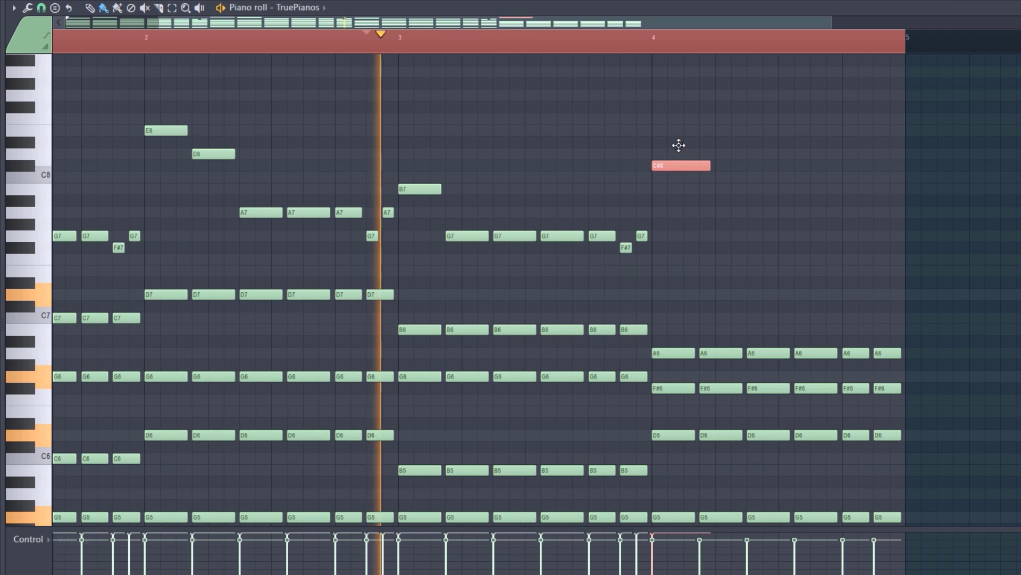
pyautogui.press('space')
pyautogui.moveTo(677, 166); pyautogui.dragTo(676, 159)
pyautogui.press('space')
# Step: Place three A7 melody notes above the second to fourth chord hits of bar 4 and audition them
pyautogui.click(712, 248)
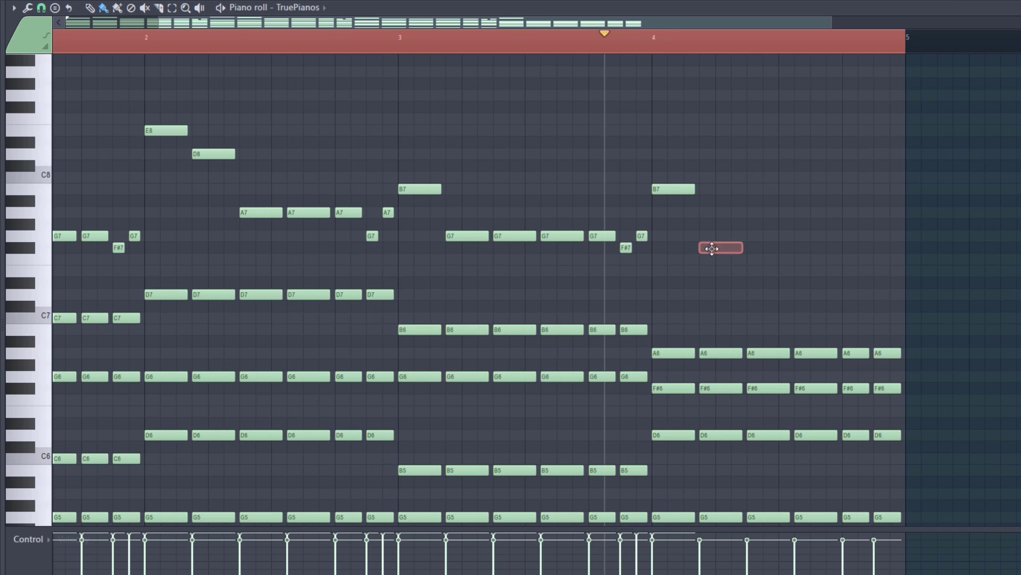
pyautogui.click(717, 270)
pyautogui.press('space')
pyautogui.moveTo(722, 273); pyautogui.dragTo(723, 299)
pyautogui.press('space')
pyautogui.press('space')
pyautogui.press('space')
pyautogui.press('space')
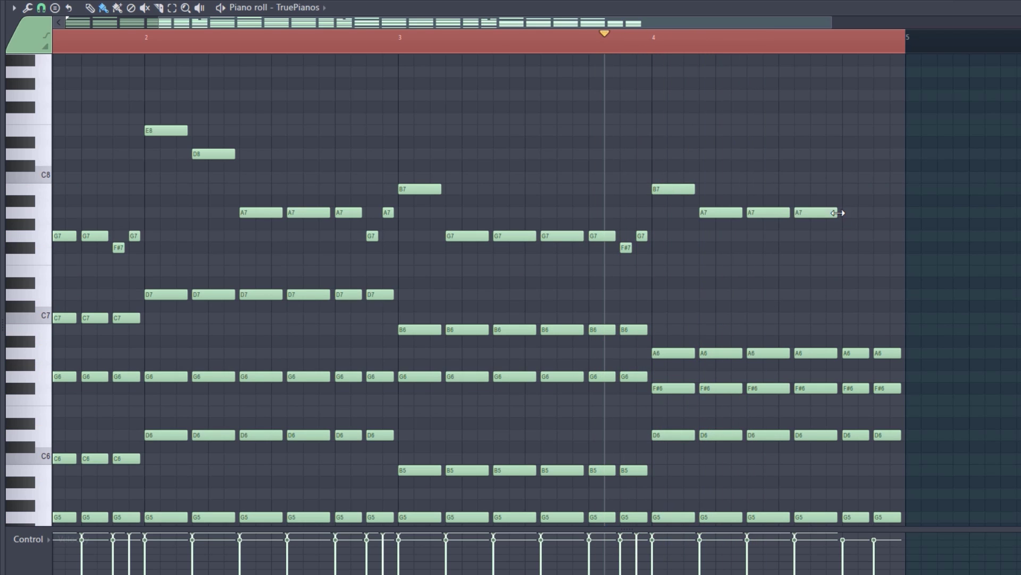
# Step: Complete the bar 4 melody with an A7 note followed by short G7 and A7 notes, and play the progression from bar 1
pyautogui.press('space')
pyautogui.click(848, 214)
pyautogui.moveTo(887, 214)
pyautogui.mouseDown()
pyautogui.moveTo(858, 213)
pyautogui.moveTo(889, 235)
pyautogui.mouseUp()
pyautogui.click(863, 212)
pyautogui.rightClick(864, 212)
pyautogui.press('space')
pyautogui.press('space')
pyautogui.press('space')
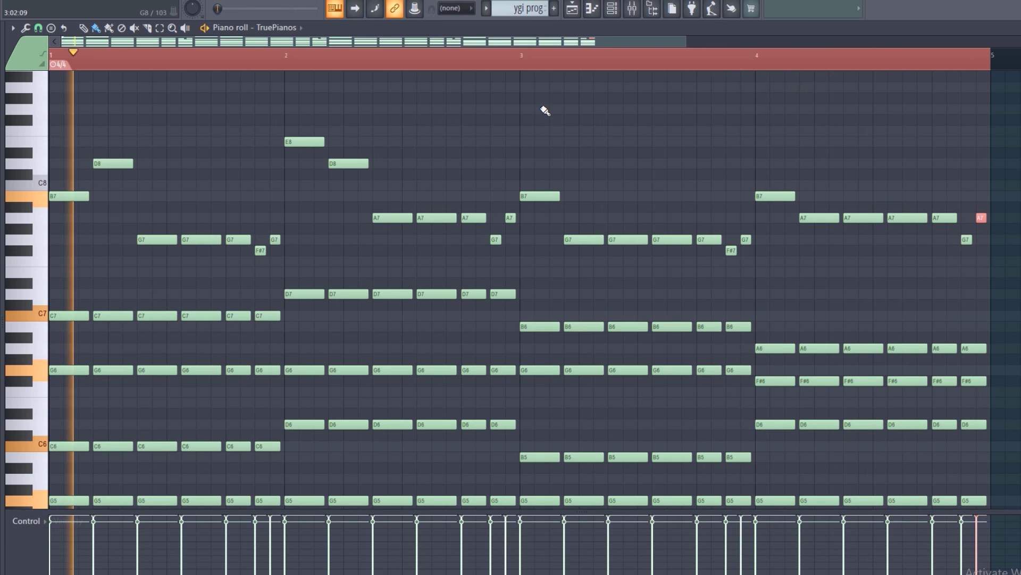
pyautogui.press('space')
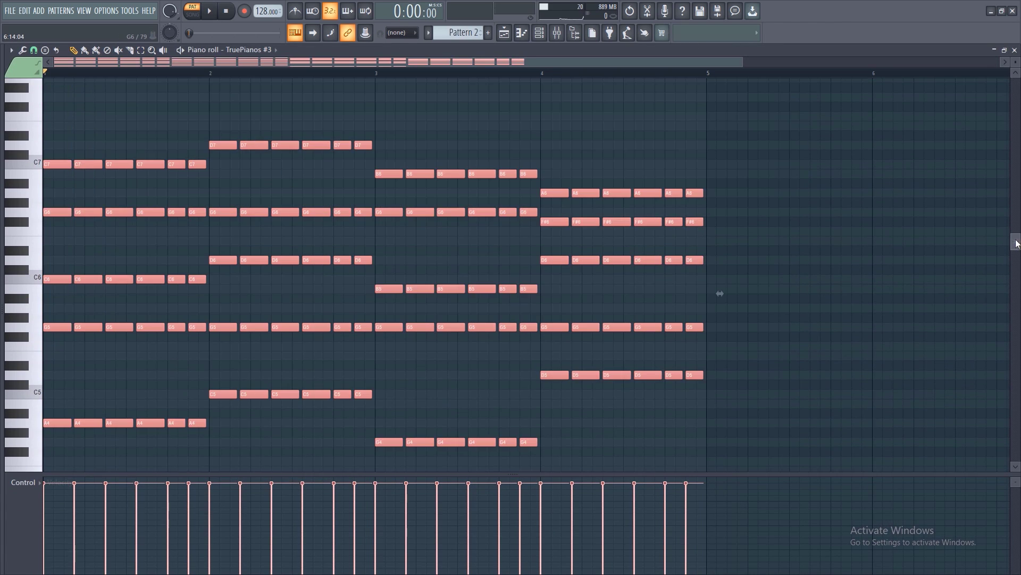
# Step: Draw uneven velocities for the lowest notes (A4, C5, G4, D5) and for the G5 row in Pattern 2
pyautogui.moveTo(1016, 244)
pyautogui.mouseDown()
pyautogui.moveTo(1013, 267)
pyautogui.moveTo(1013, 258)
pyautogui.mouseUp()
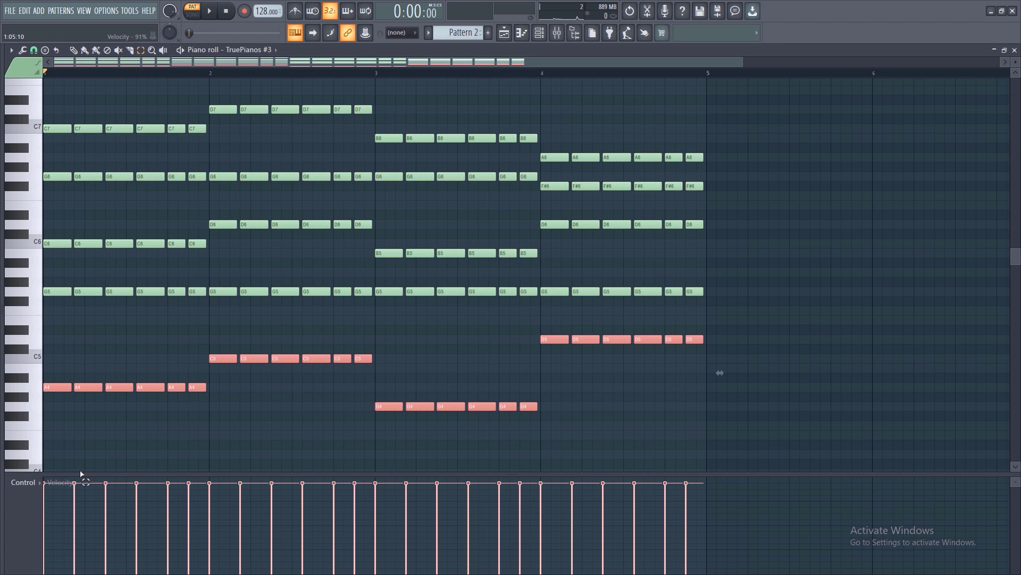
pyautogui.moveTo(56, 506); pyautogui.dragTo(290, 509)
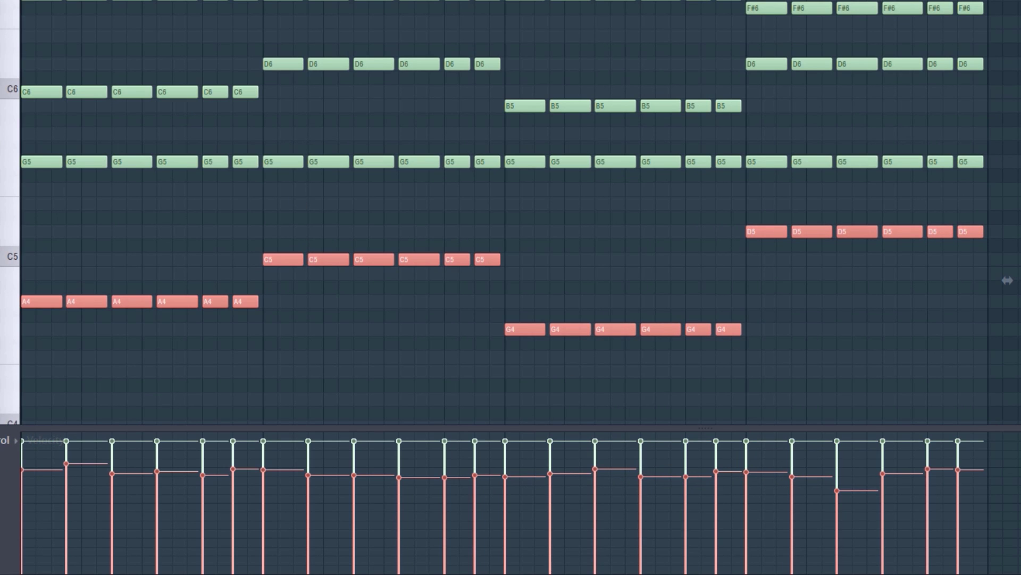
pyautogui.moveTo(1014, 142); pyautogui.dragTo(21, 224)
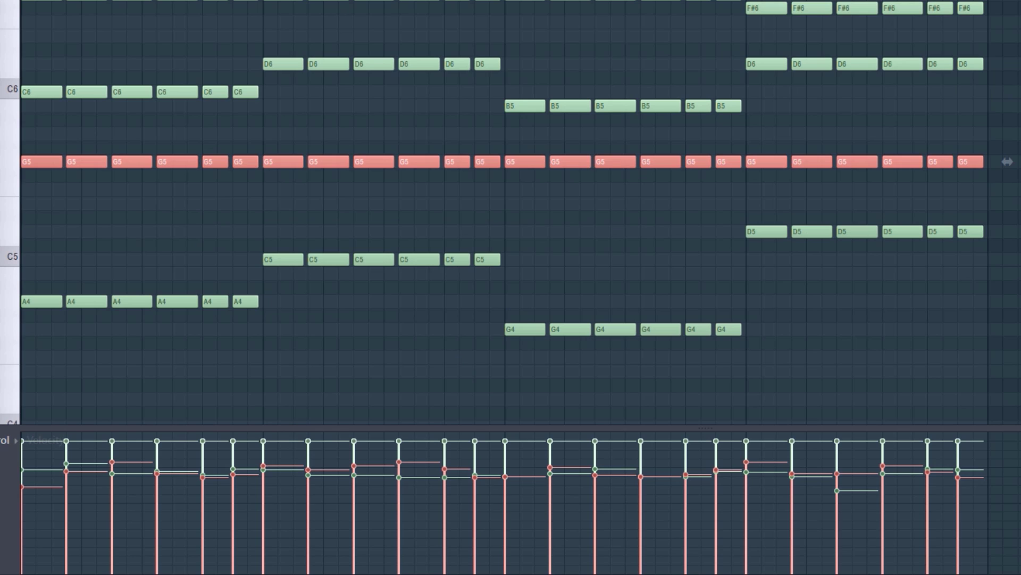
# Step: Draw uneven velocities for the C6, D6 and B5 notes and for the top chord notes, and play the pattern
pyautogui.moveTo(1000, 46); pyautogui.dragTo(37, 144)
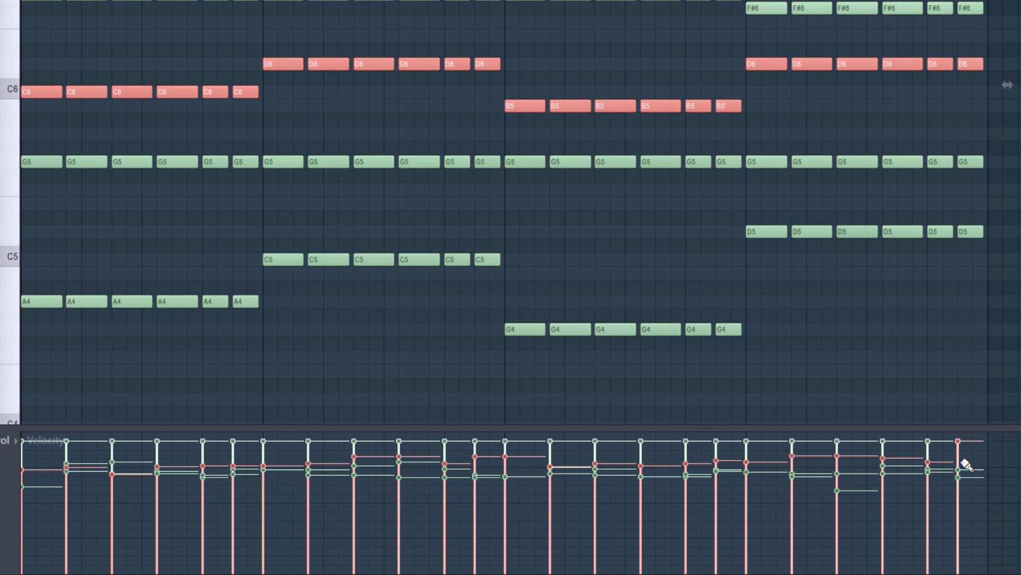
pyautogui.moveTo(962, 460); pyautogui.dragTo(964, 461)
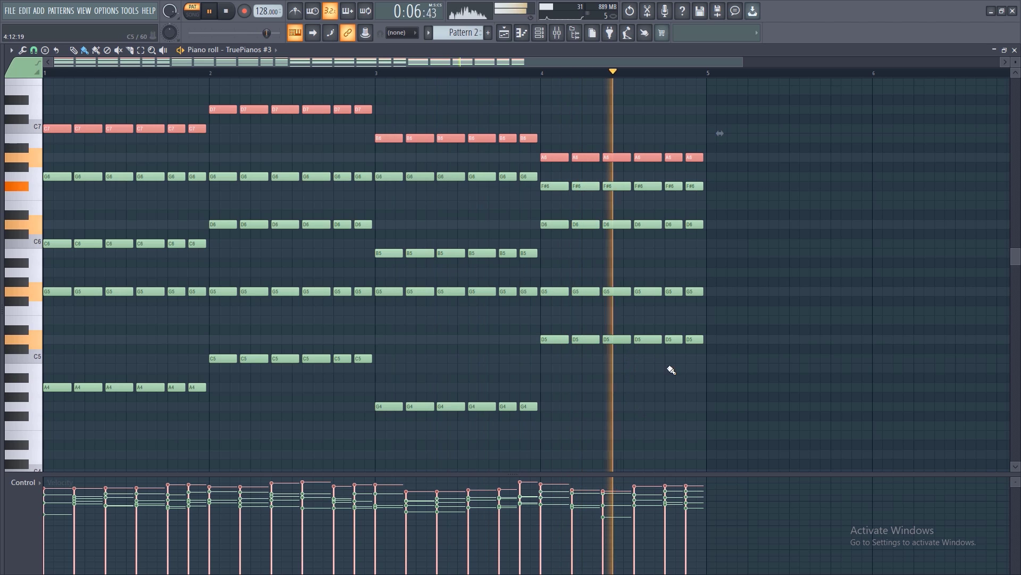
pyautogui.press('space')
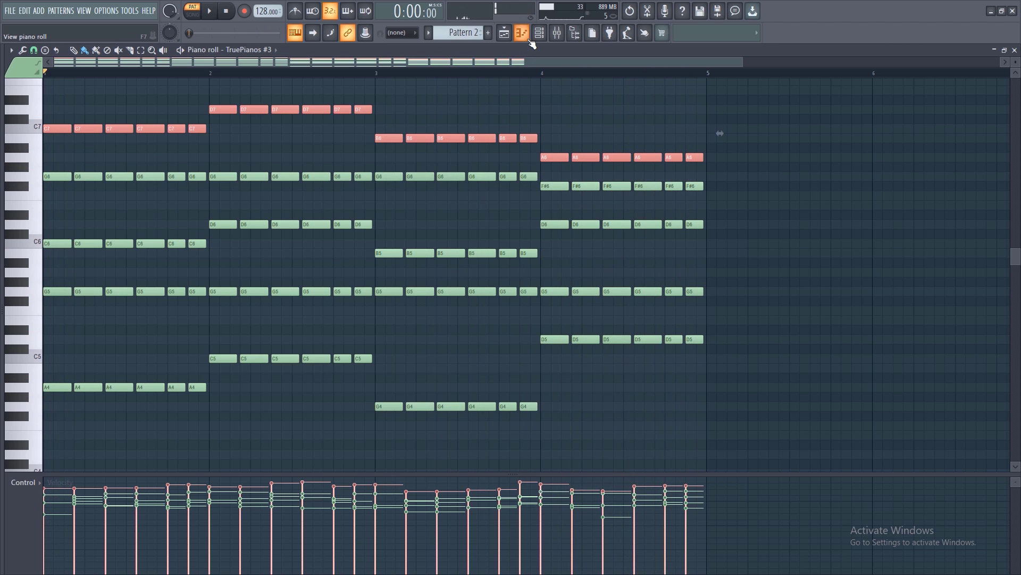
# Step: Examine the module and preset settings of the TruePianos #2 and TruePianos #3 instruments
pyautogui.click(145, 339)
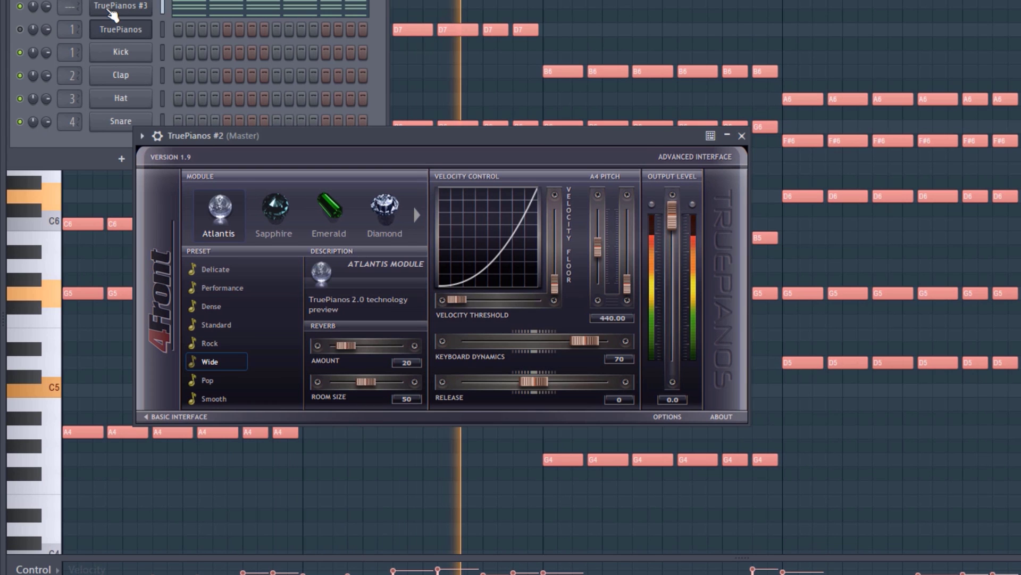
pyautogui.click(111, 9)
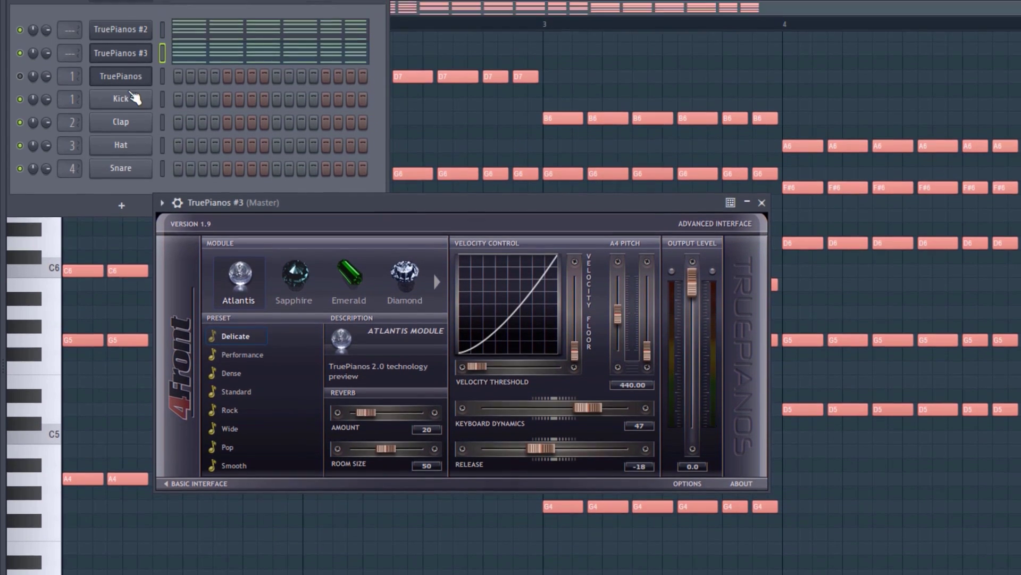
# Step: Set the playlist snap to Bar and place eight consecutive Pattern 2 clips on Track 1 starting at bar 41
pyautogui.click(33, 32)
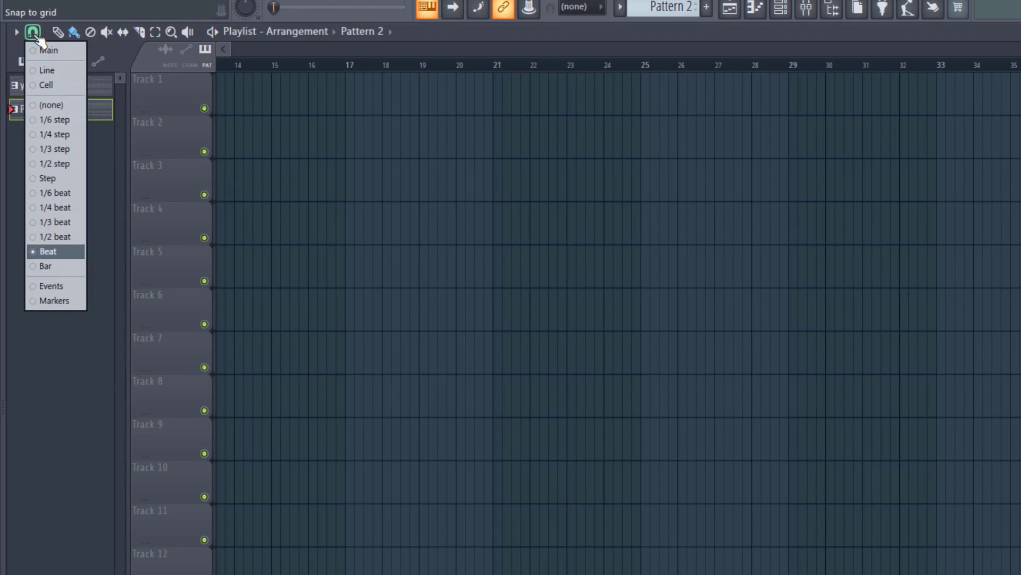
pyautogui.click(67, 270)
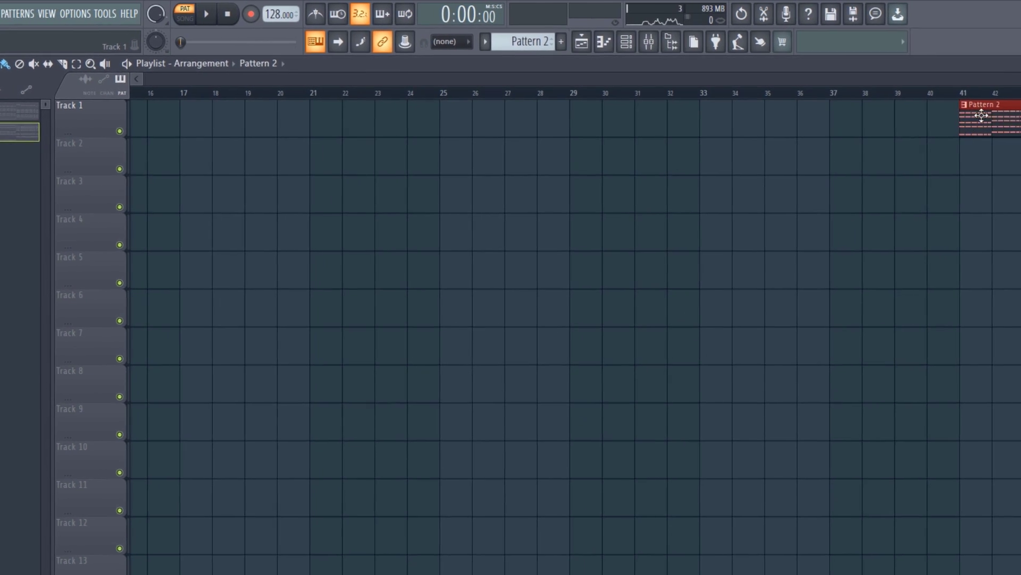
pyautogui.hscroll(5, 985, 60)
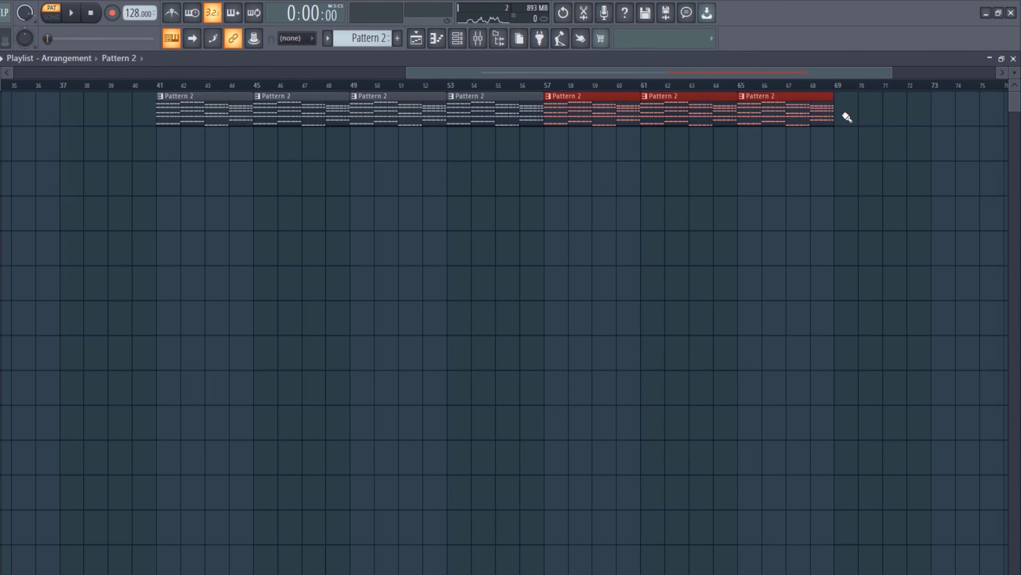
pyautogui.click(847, 117)
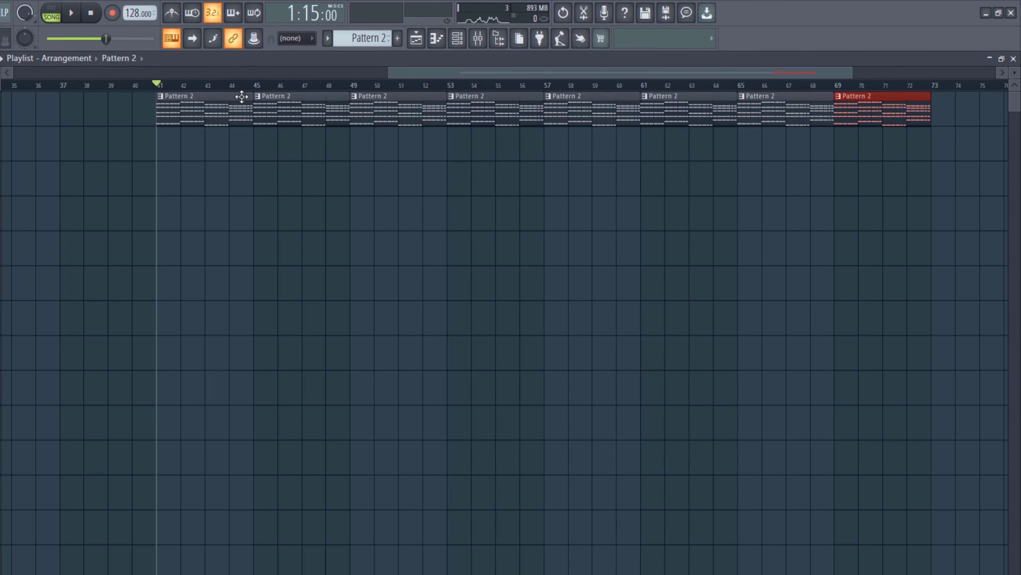
# Step: Create a new Pattern 3 and play the arrangement from bar 41
pyautogui.click(457, 39)
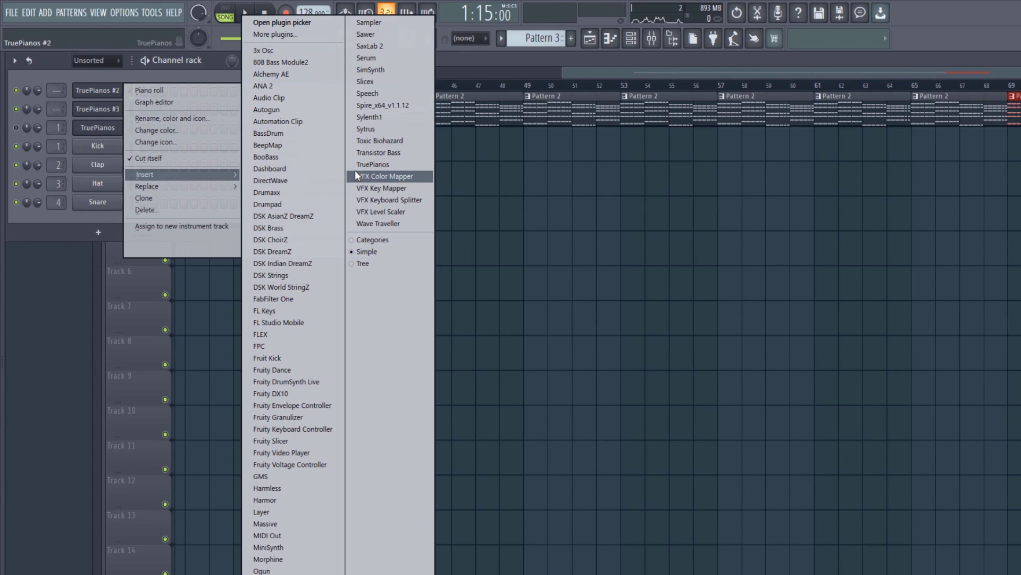
pyautogui.press('space')
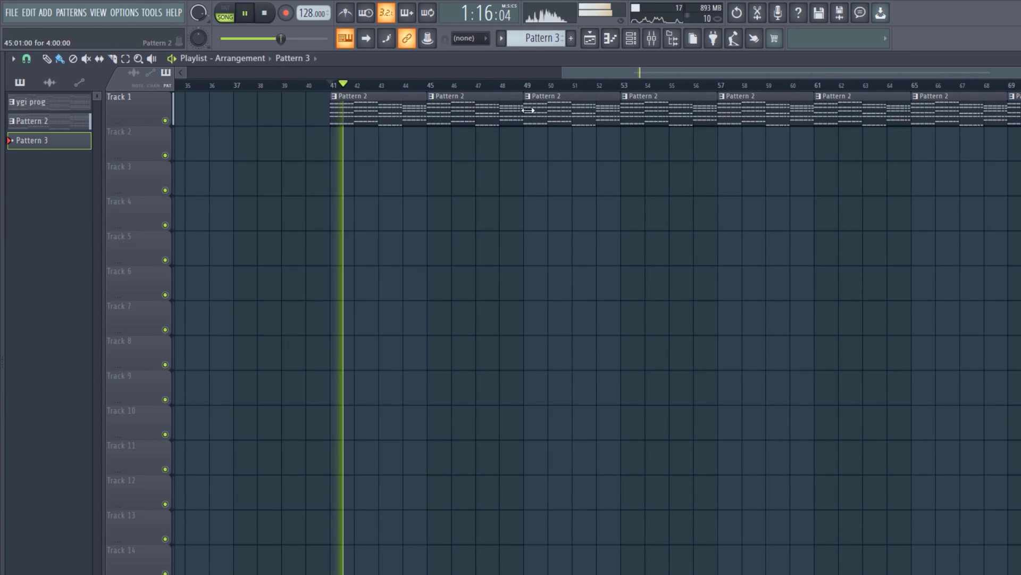
pyautogui.press('space')
# Step: Load V_RIOT_synth_one_shot_music_box_01_C from the V_RIOT_synth_one_shots folder as a new channel and play the melody with it
pyautogui.click(633, 38)
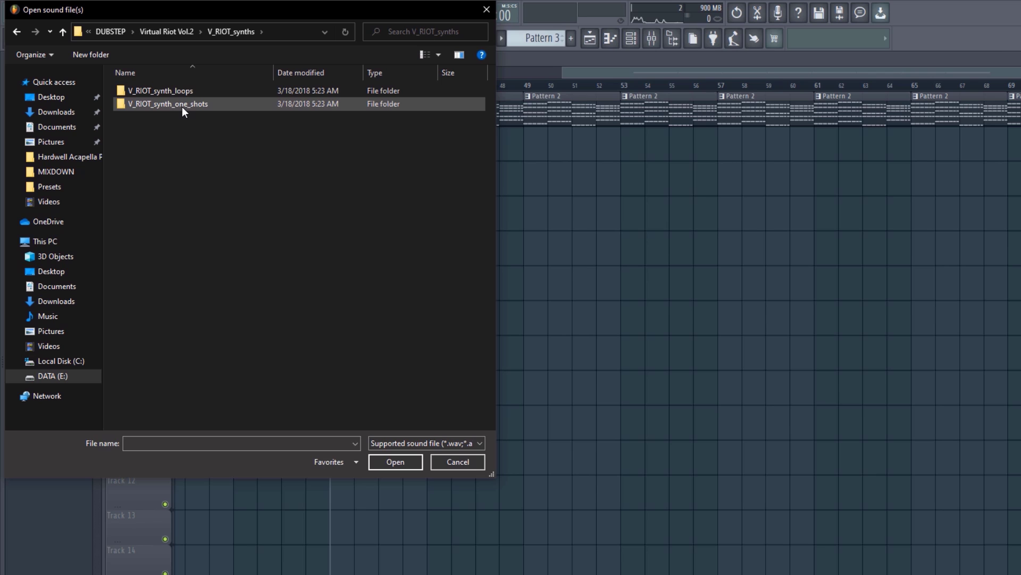
pyautogui.doubleClick(180, 102)
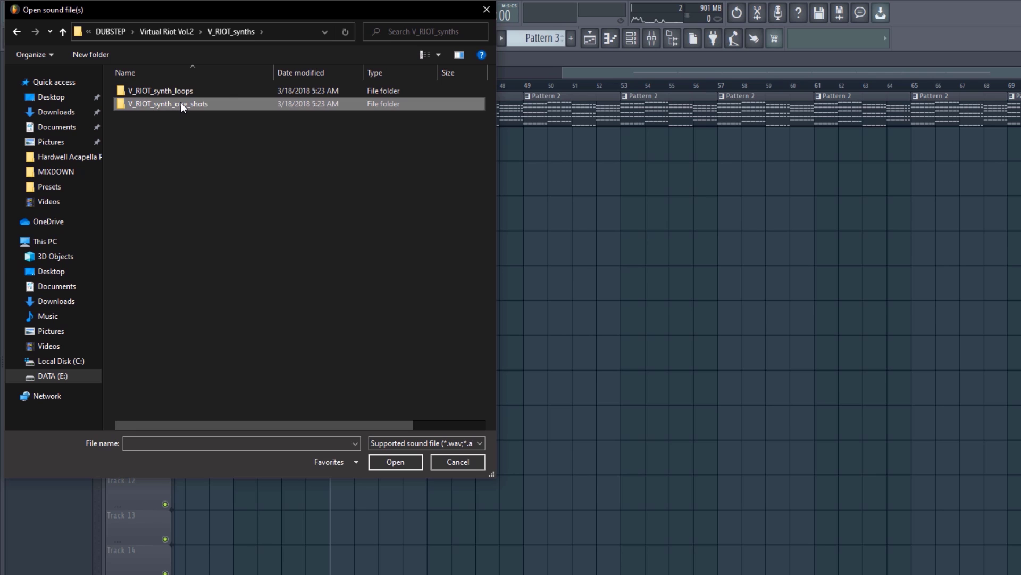
pyautogui.click(212, 185)
pyautogui.click(229, 249)
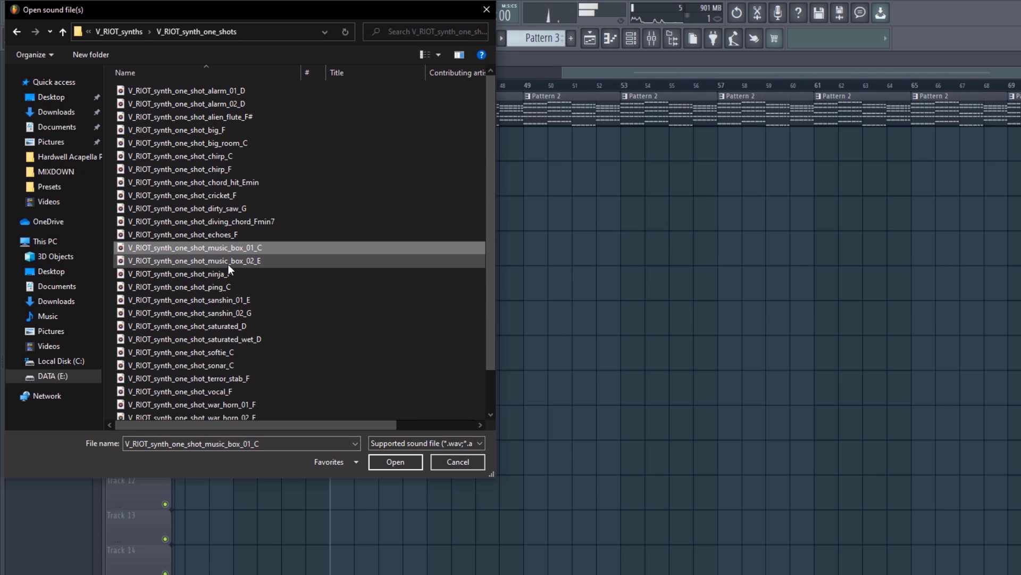
pyautogui.click(227, 261)
pyautogui.click(218, 245)
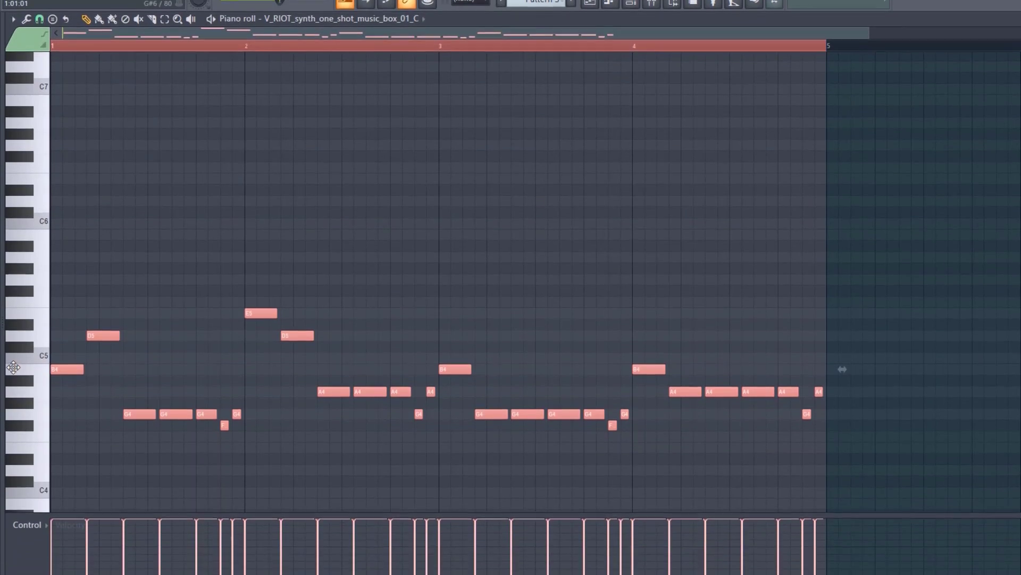
pyautogui.press('space')
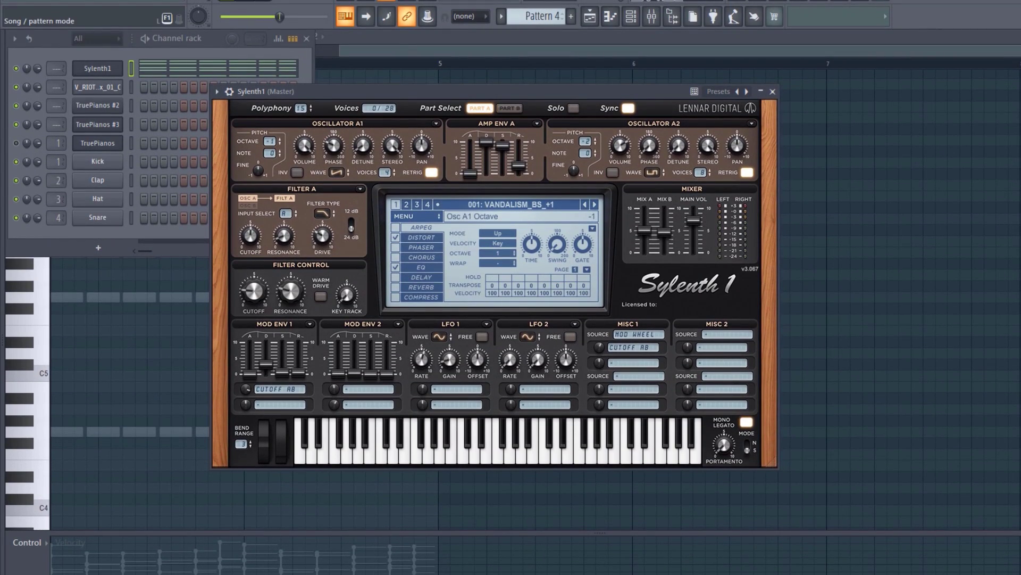
# Step: Browse the Sylenth1 presets to 029: VANDALISM_LD_Another You and clone the Sylenth1 channel
pyautogui.click(597, 203)
pyautogui.click(597, 203)
pyautogui.click(595, 203)
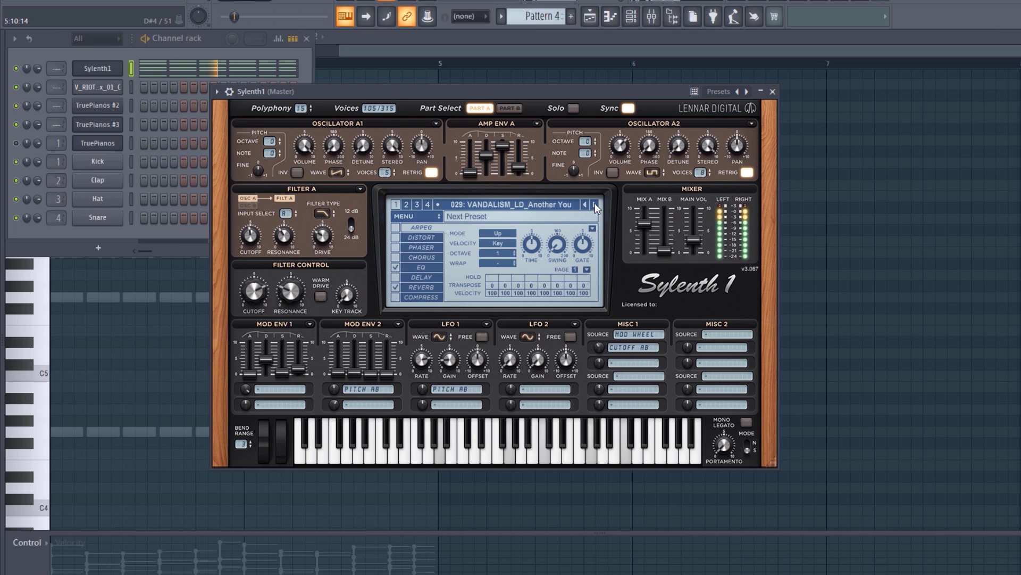
pyautogui.click(592, 17)
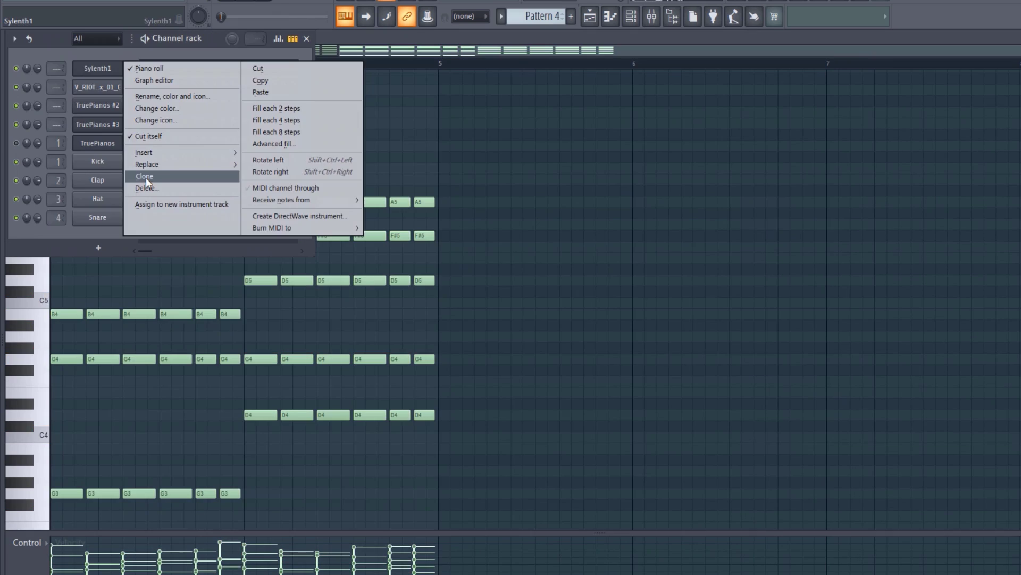
pyautogui.click(144, 177)
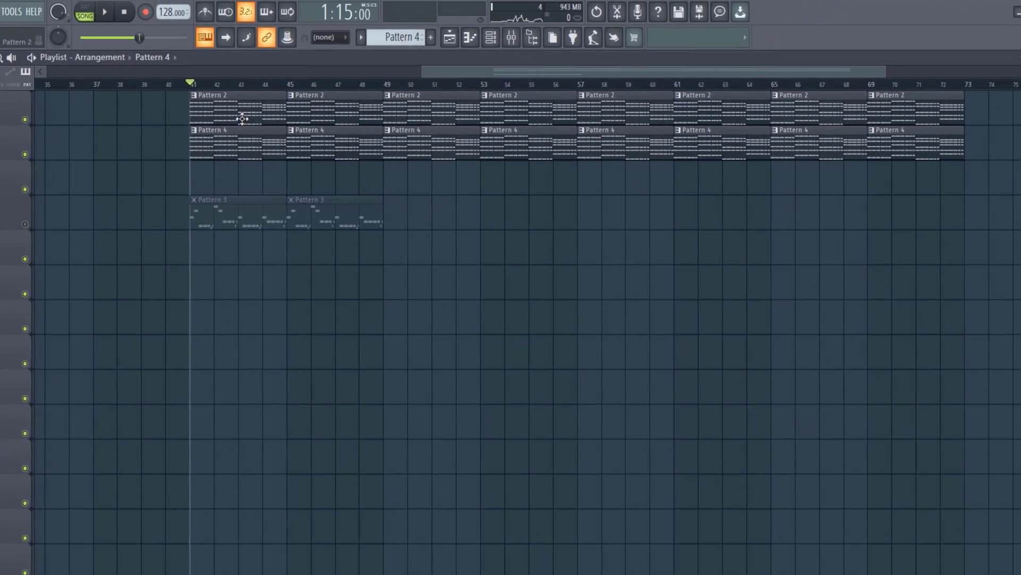
# Step: Play the arrangement from bar 41, then audition Pattern 4 with the original Sylenth1 channel muted
pyautogui.press('space')
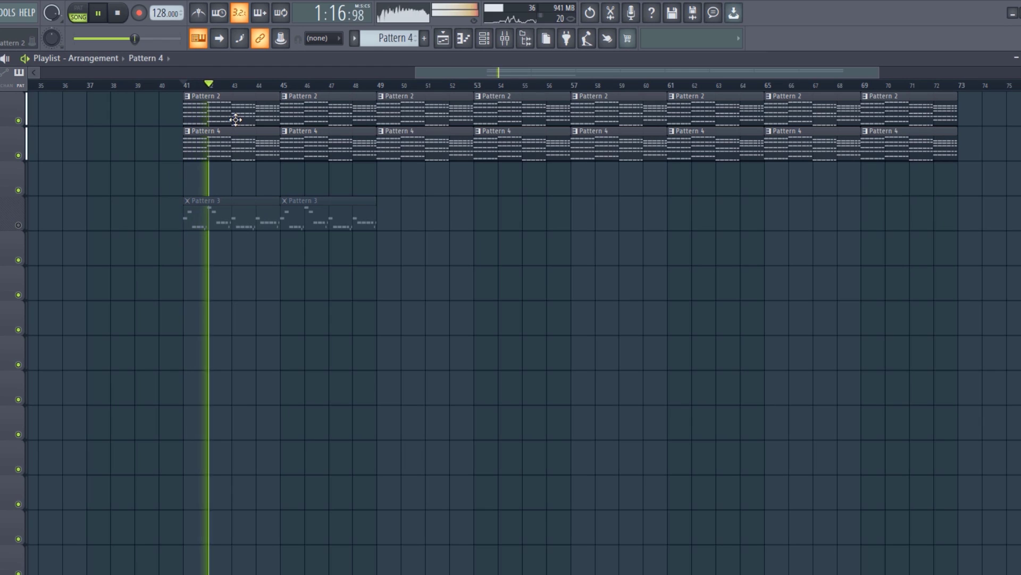
pyautogui.click(484, 40)
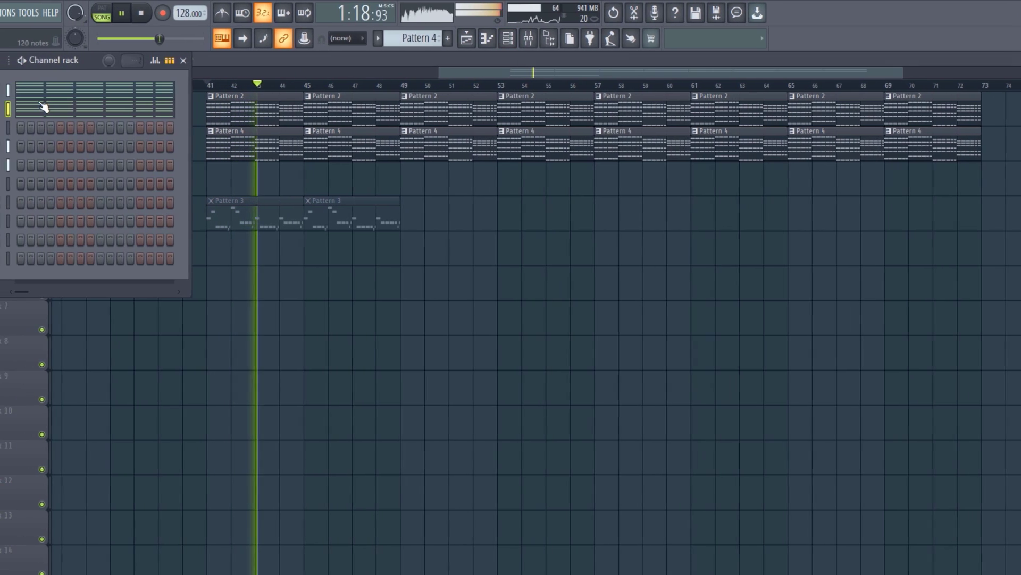
pyautogui.press('space')
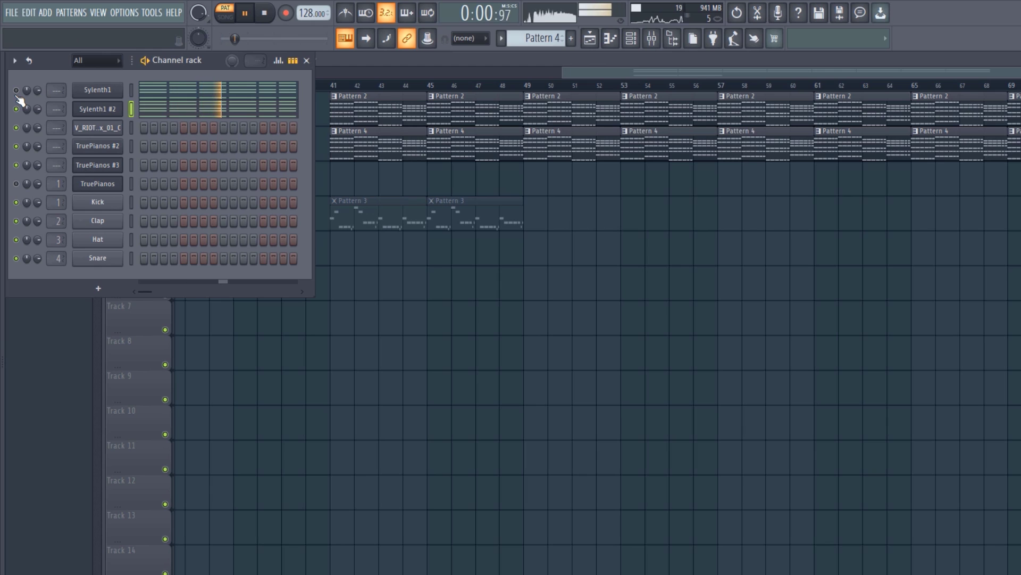
# Step: Mute the top row of chord notes (C6, D6, B5, A5) in the Sylenth1 piano roll and play the pattern
pyautogui.click(160, 99)
pyautogui.press('space')
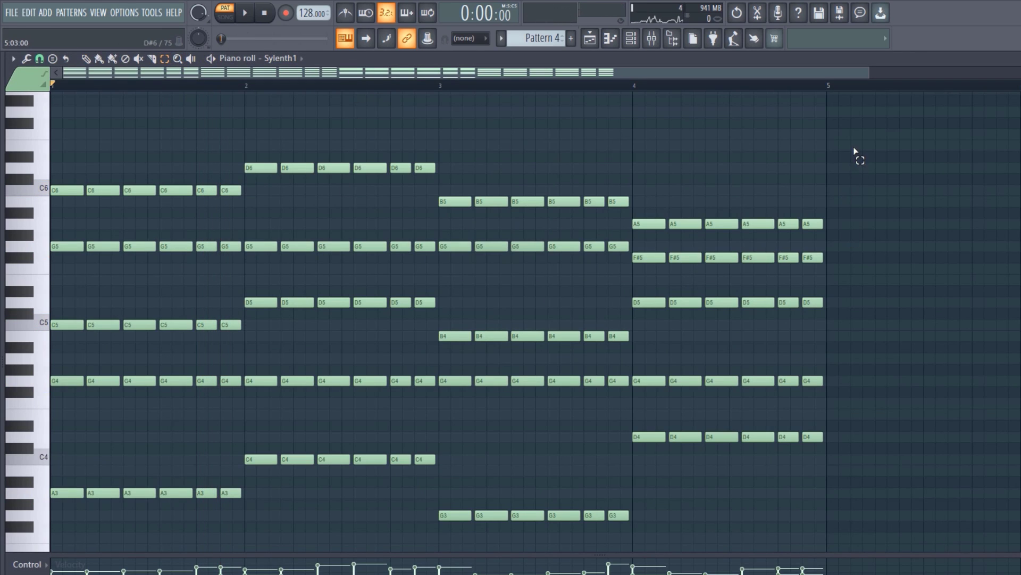
pyautogui.moveTo(855, 152); pyautogui.dragTo(58, 234)
pyautogui.hotkey('alt', 'm')
pyautogui.press('space')
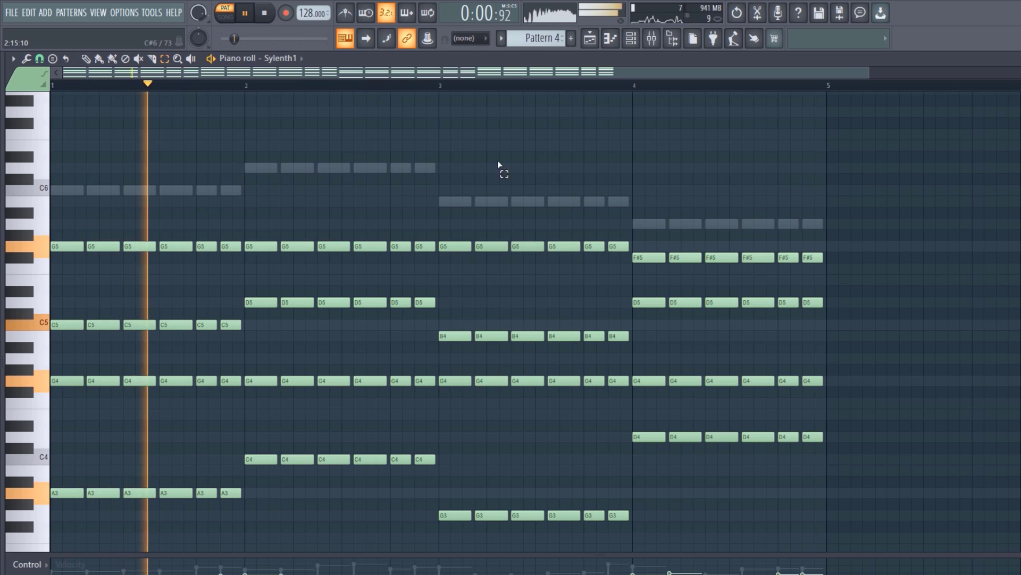
pyautogui.scroll(-1, 536, 321)
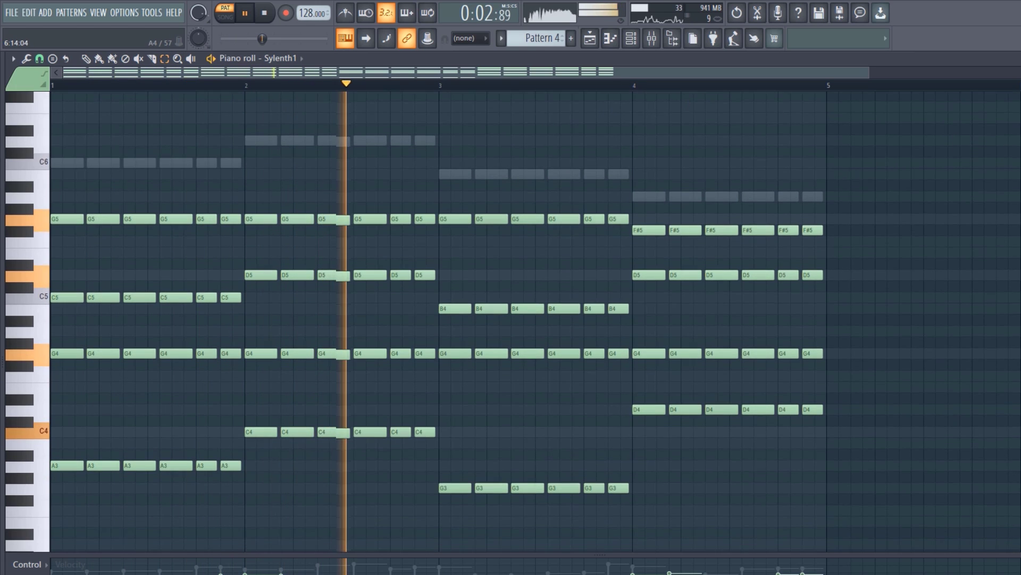
pyautogui.scroll(-2, 535, 321)
pyautogui.scroll(2, 536, 322)
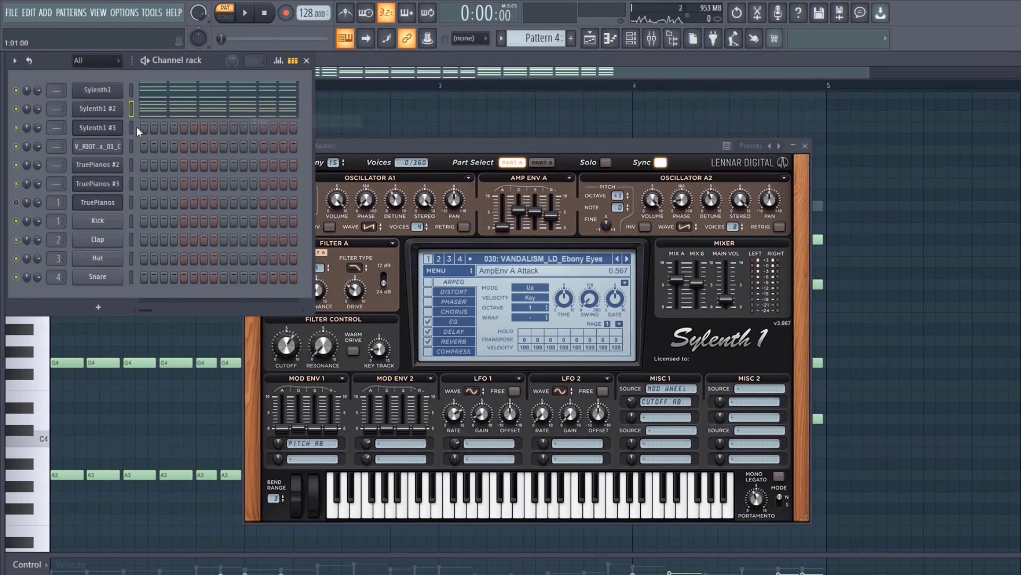
# Step: Paste the chord notes into Sylenth1 #3, load preset 047: VANDALISM_LD_Part Of Me and adjust the Filter A cutoff
pyautogui.rightClick(98, 130)
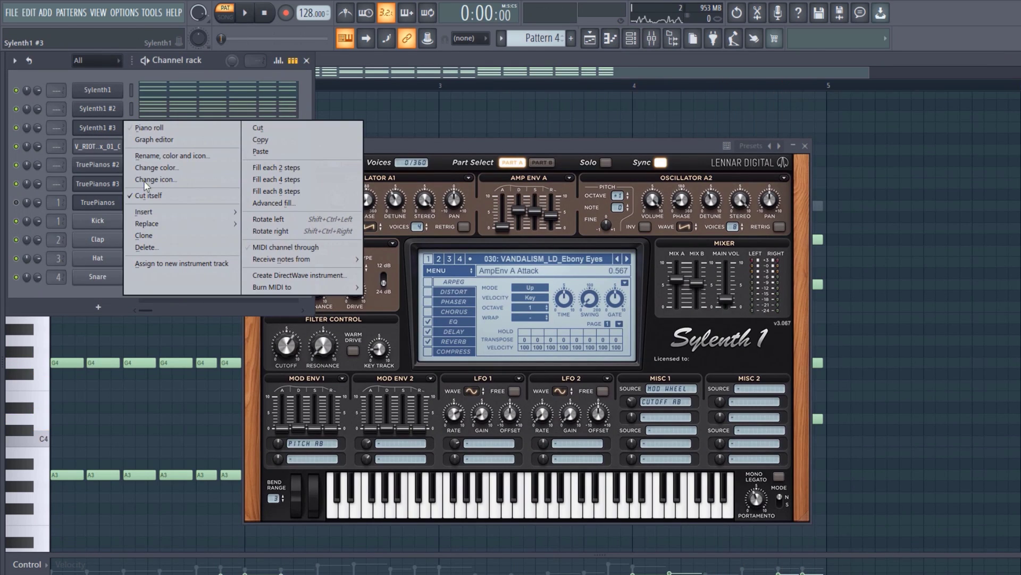
pyautogui.click(261, 152)
pyautogui.press('space')
pyautogui.click(628, 258)
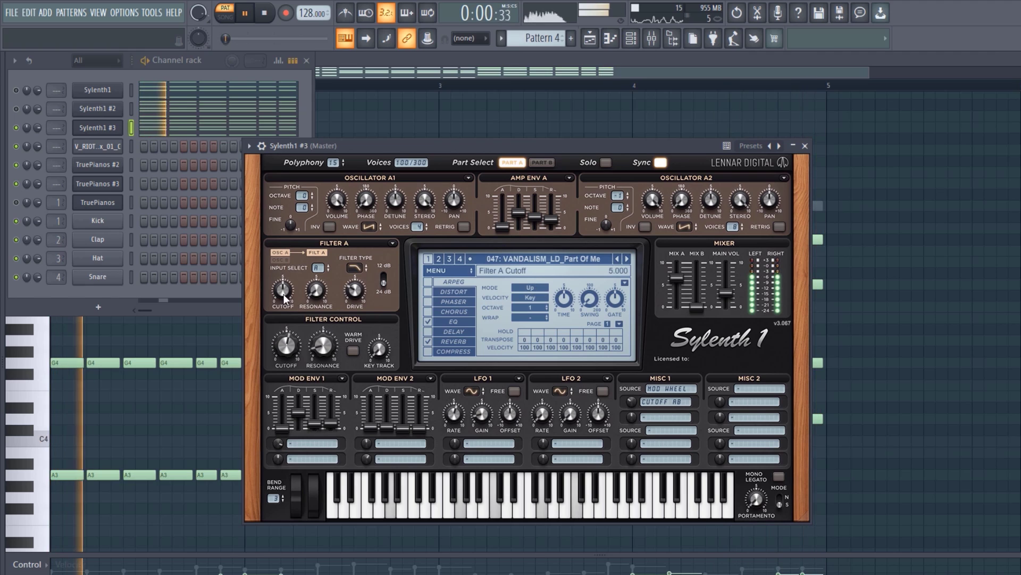
pyautogui.moveTo(284, 299); pyautogui.dragTo(302, 242)
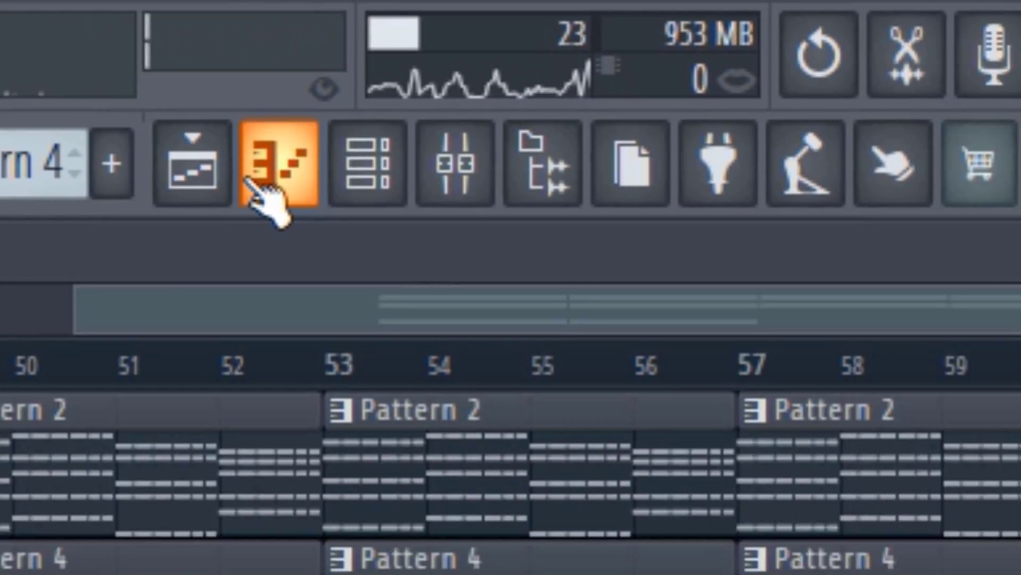
# Step: Extend Pattern 3 on Track 4 with six more clips from bar 49 to bar 73, and play the arrangement with that track muted
pyautogui.press('space')
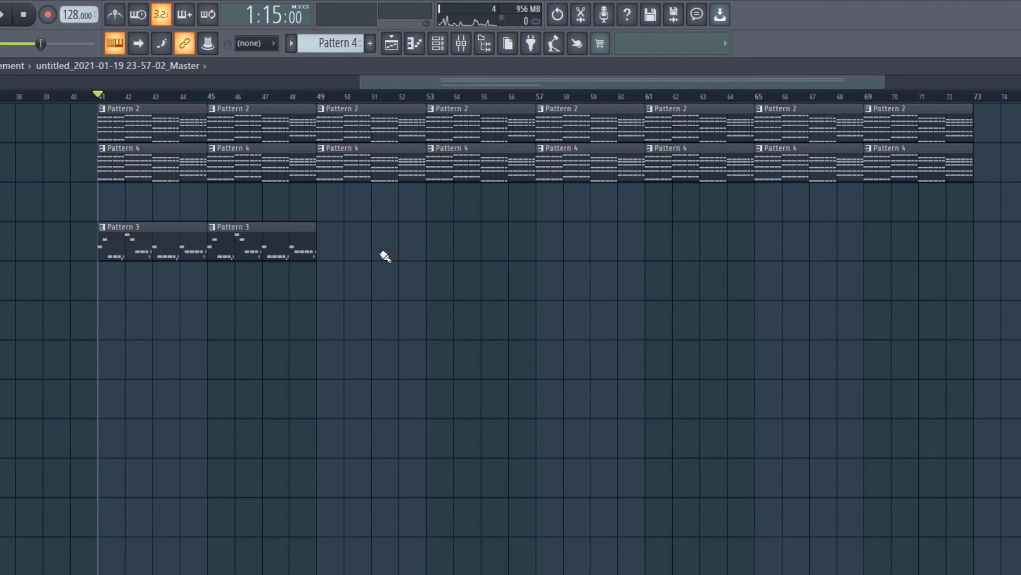
pyautogui.moveTo(328, 243); pyautogui.dragTo(891, 243)
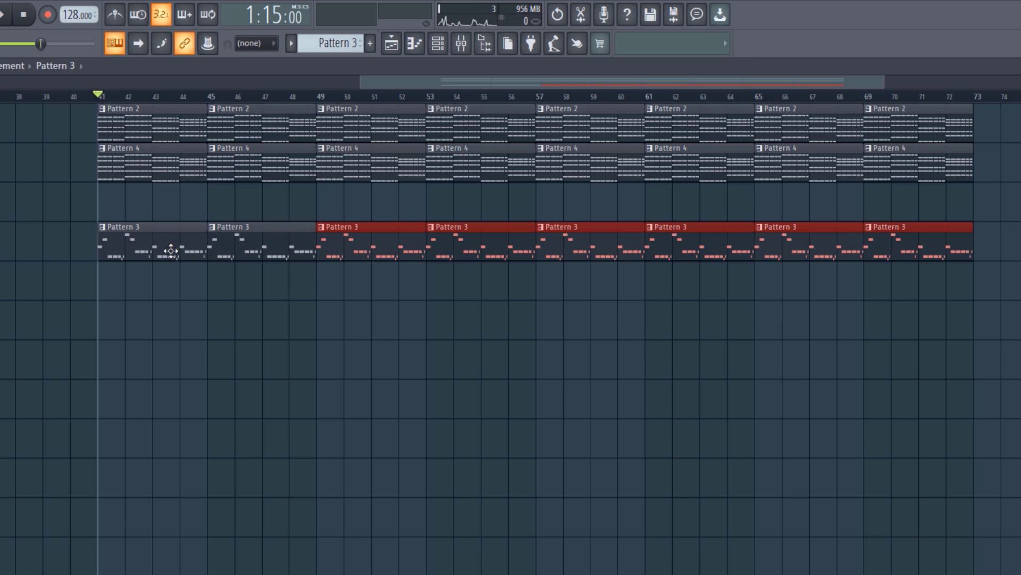
pyautogui.press('space')
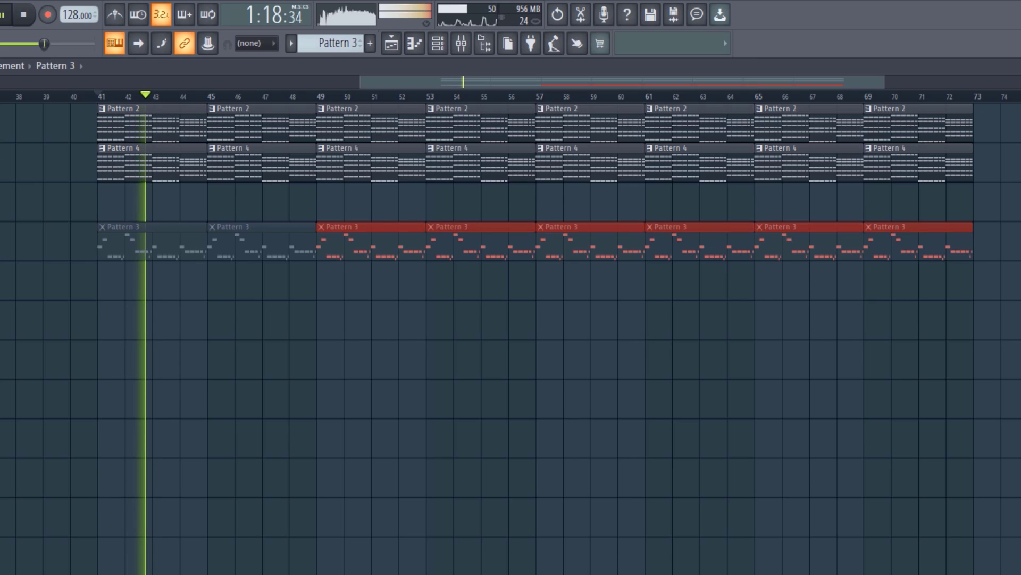
pyautogui.press('space')
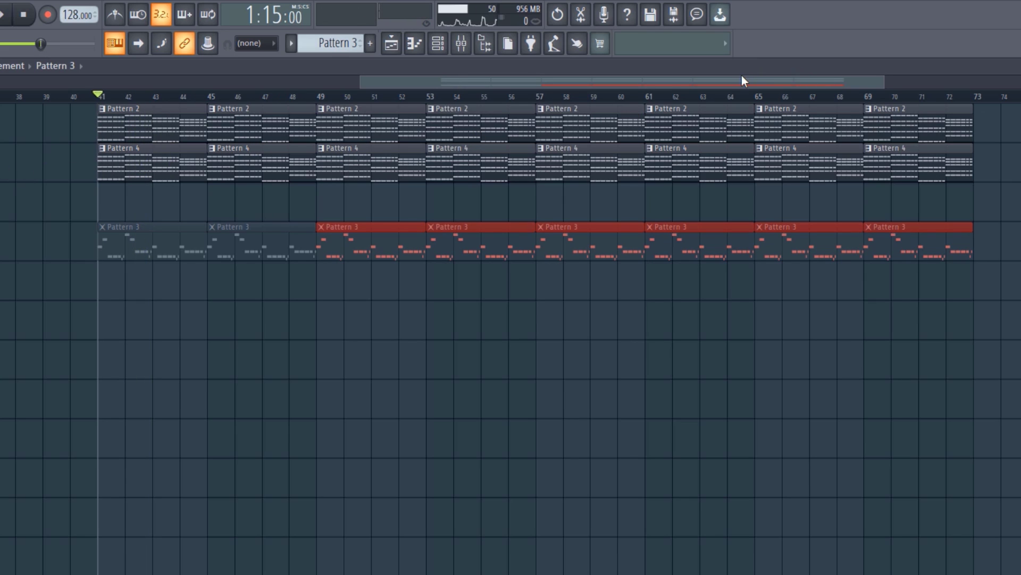
pyautogui.moveTo(743, 80); pyautogui.dragTo(767, 80)
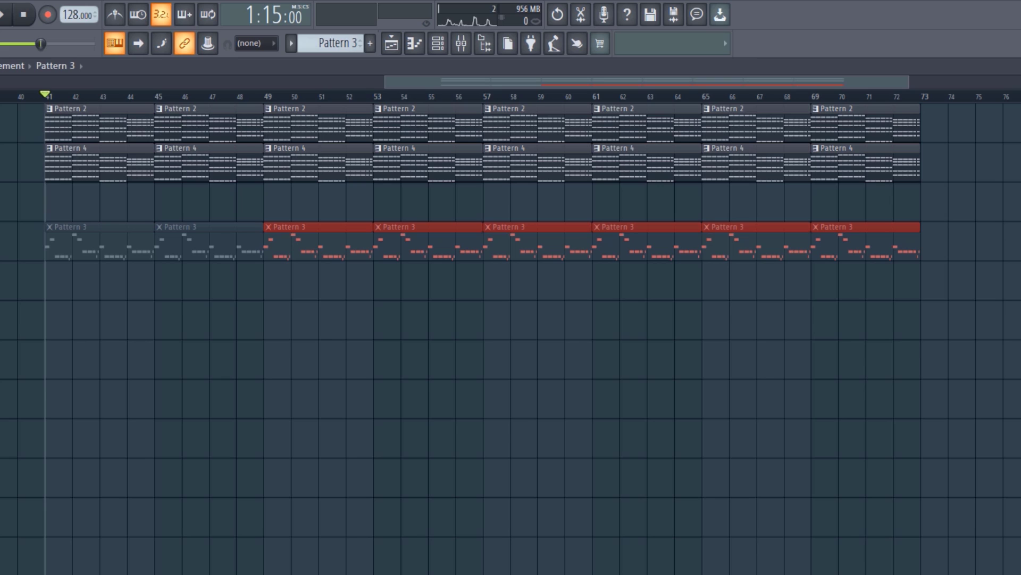
# Step: Play Pattern 2 with the Pattern 4 track muted, then solo and play the Pattern 3 track
pyautogui.click(1, 162)
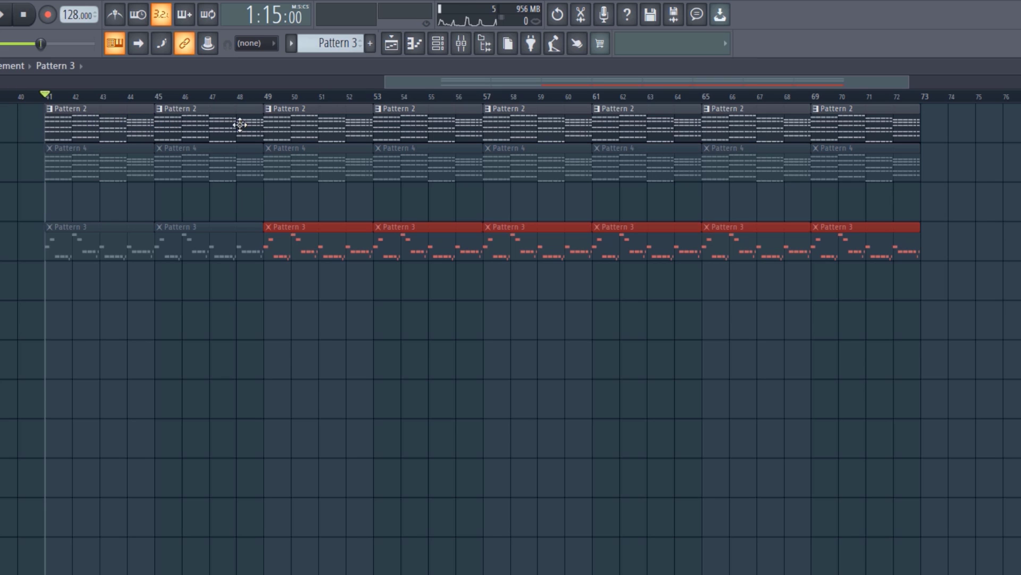
pyautogui.press('space')
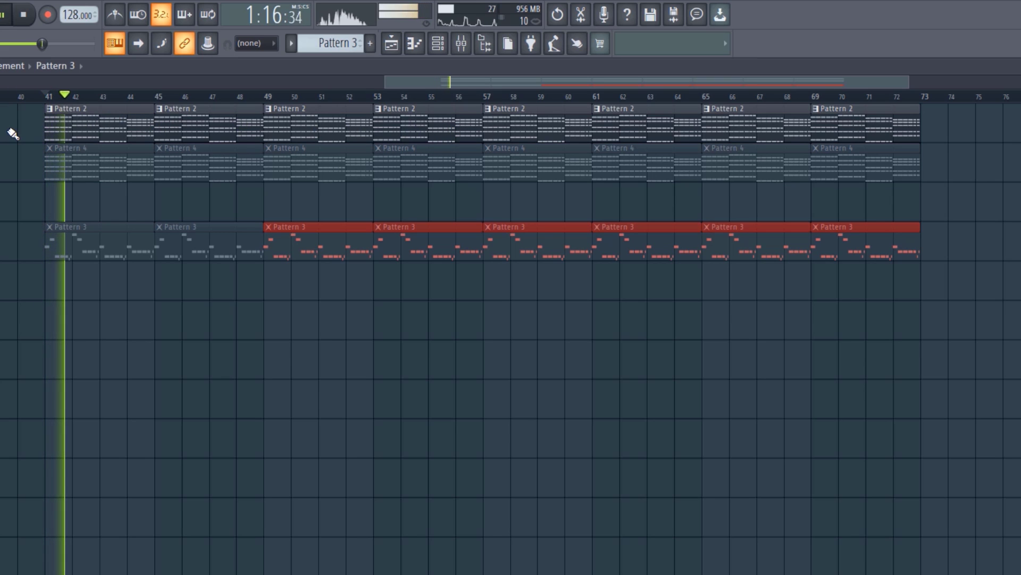
pyautogui.press('space')
pyautogui.rightClick(1, 241)
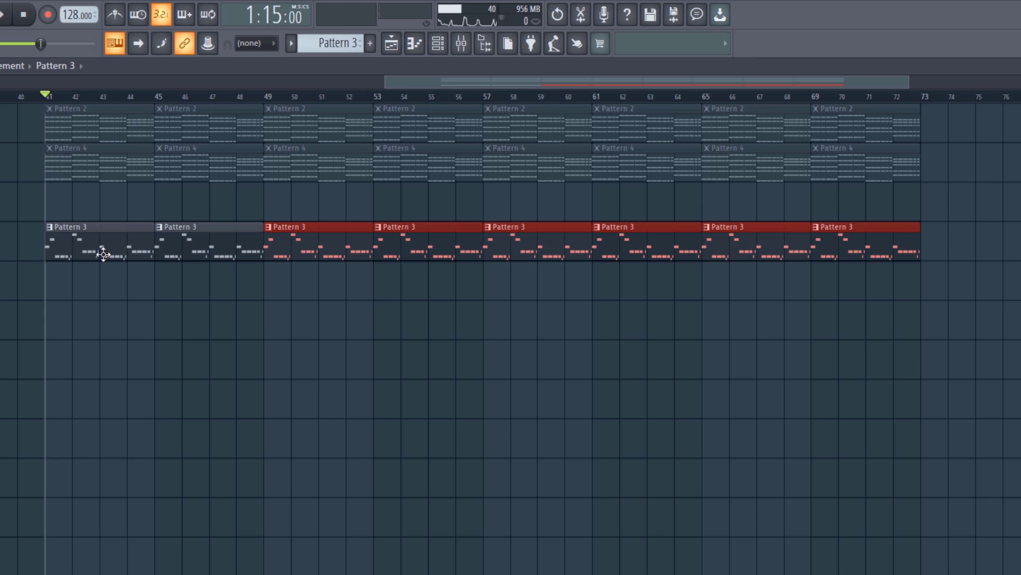
pyautogui.press('space')
pyautogui.press('space')
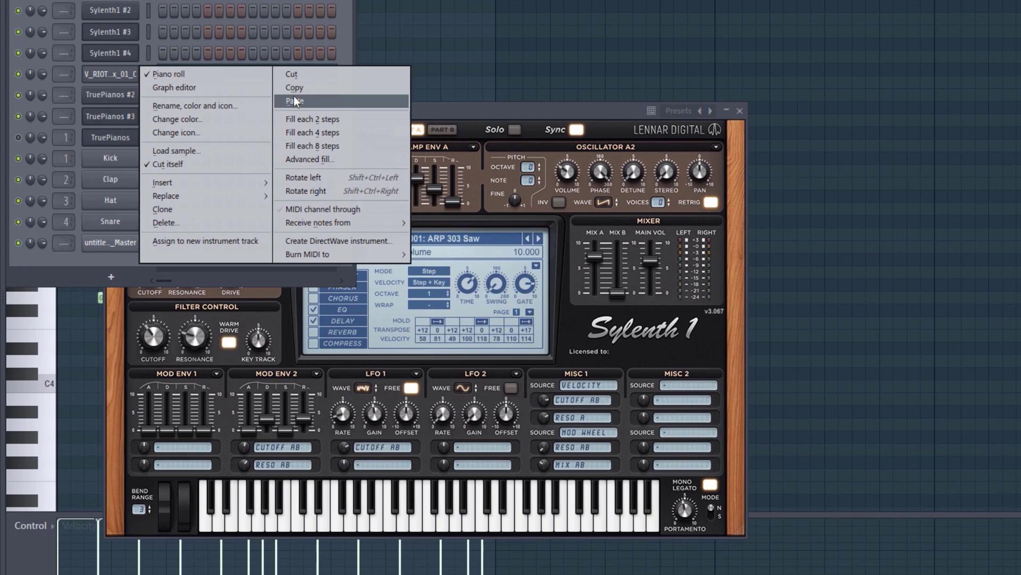
# Step: Copy the music box channel's melody into Sylenth1 #4 and load preset 044: VANDALISM_LD_Not Sorry
pyautogui.click(294, 101)
pyautogui.rightClick(106, 53)
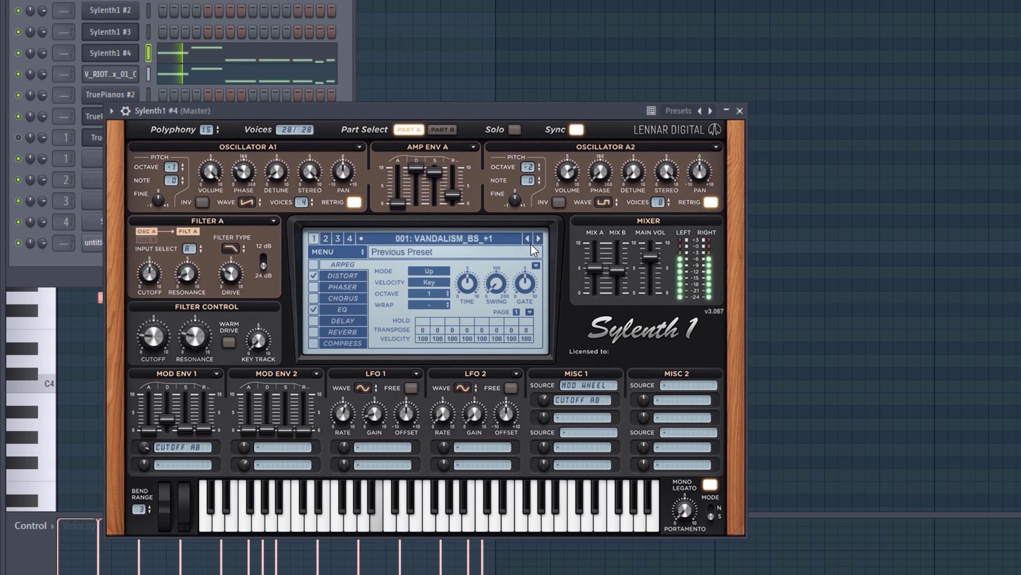
pyautogui.click(460, 240)
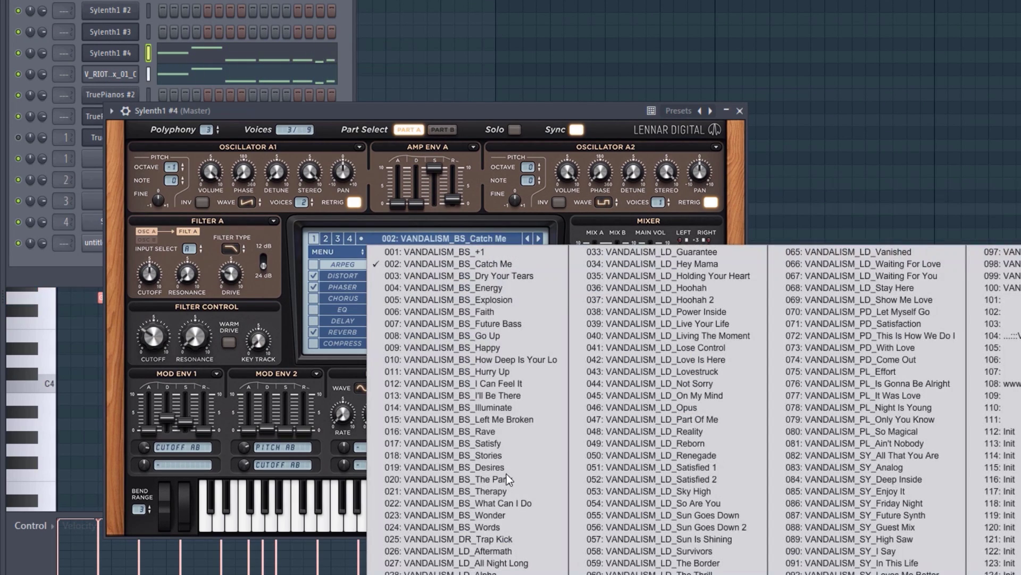
pyautogui.click(649, 383)
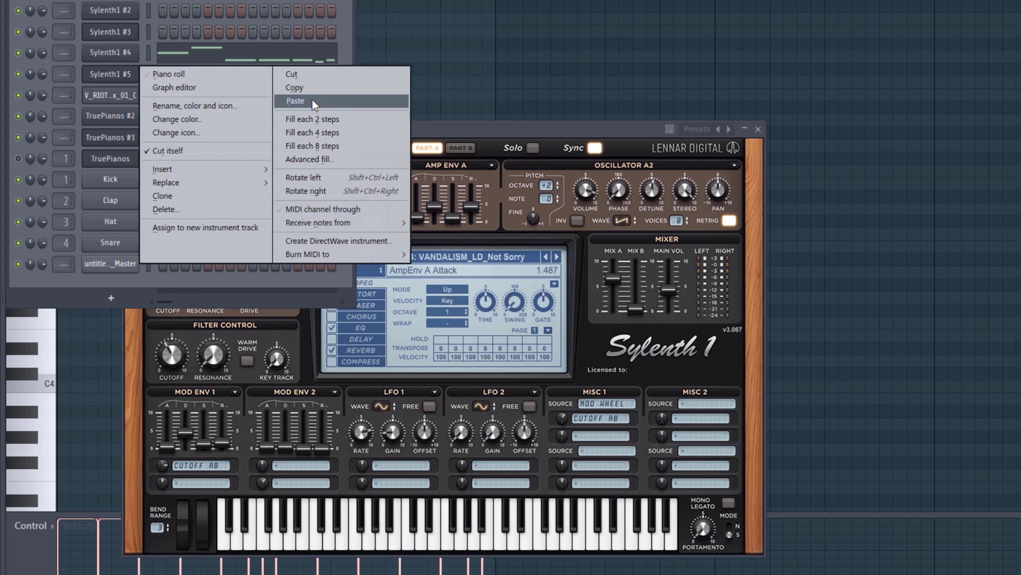
# Step: Paste the melody into Sylenth1 #5 and browse its presets to VANDALISM_LD_So Are You
pyautogui.click(312, 101)
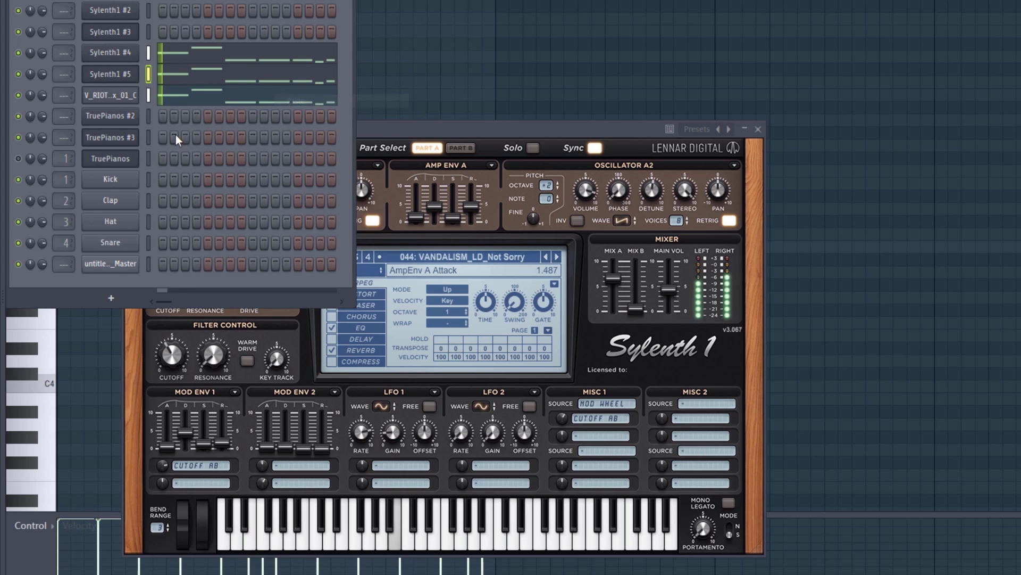
pyautogui.click(557, 256)
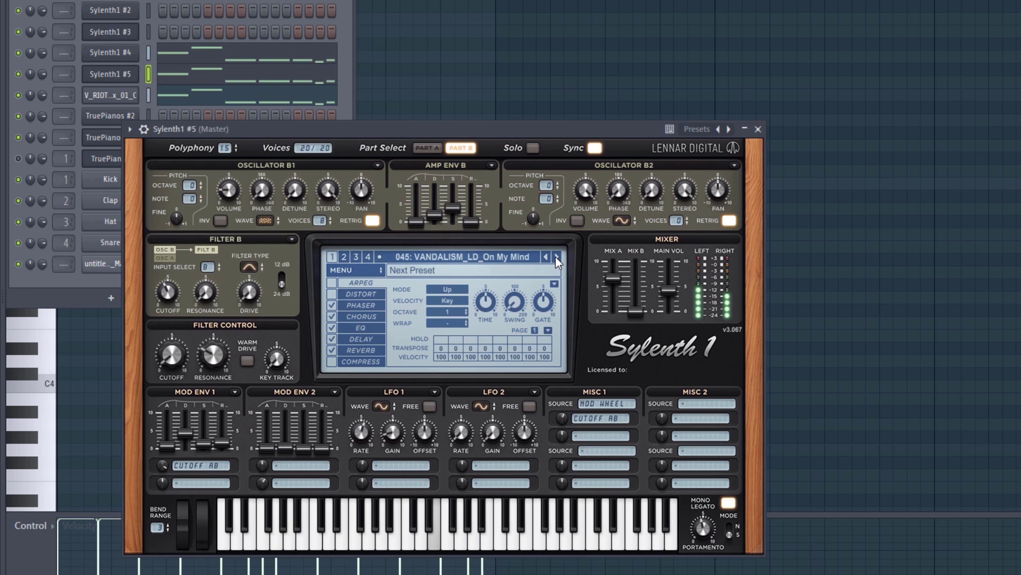
pyautogui.click(555, 256)
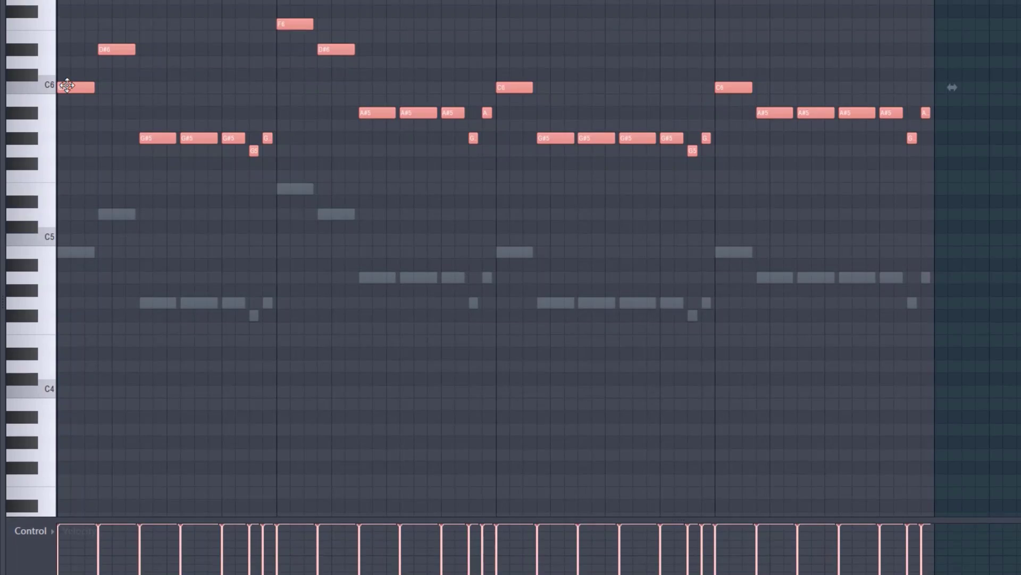
# Step: Transpose all Sylenth1 #5 melody notes up one octave, starting on B5, and play the layered melody
pyautogui.moveTo(67, 85); pyautogui.dragTo(66, 99)
pyautogui.press('space')
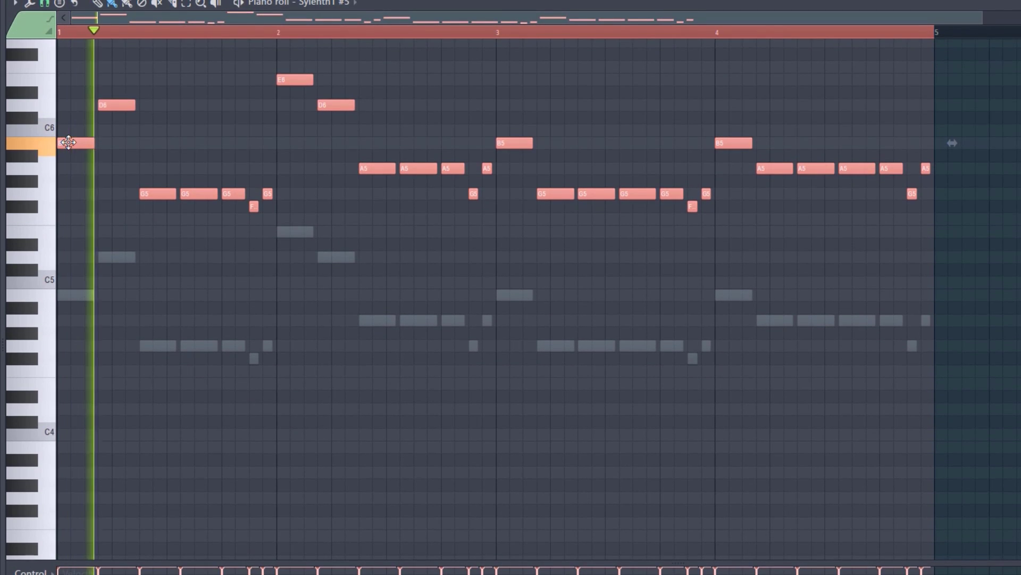
pyautogui.press('F6')
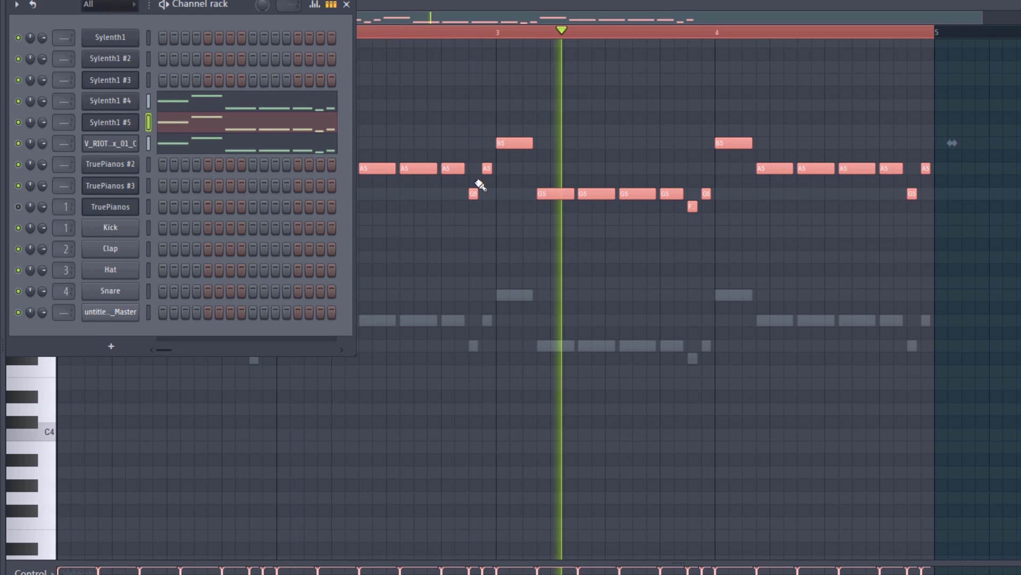
pyautogui.press('space')
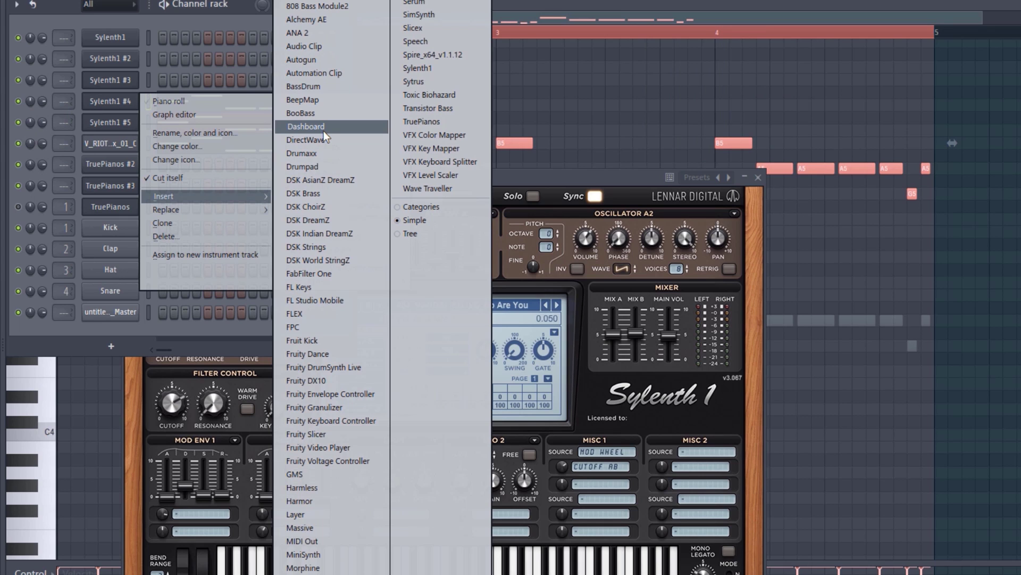
# Step: Insert a Massive channel, copy the Sylenth1 #4 melody into it one octave higher, and play the layers
pyautogui.click(299, 527)
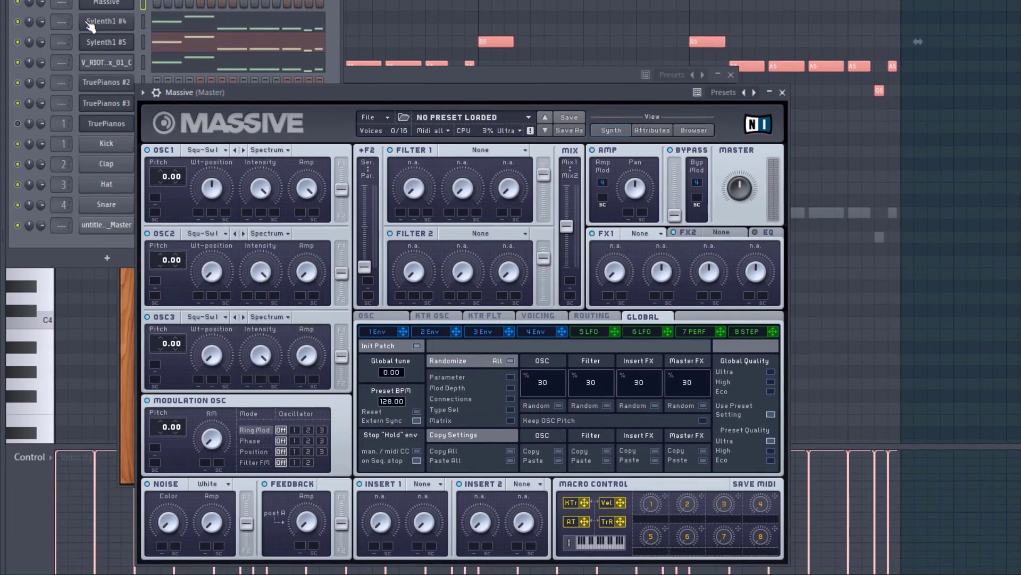
pyautogui.rightClick(97, 17)
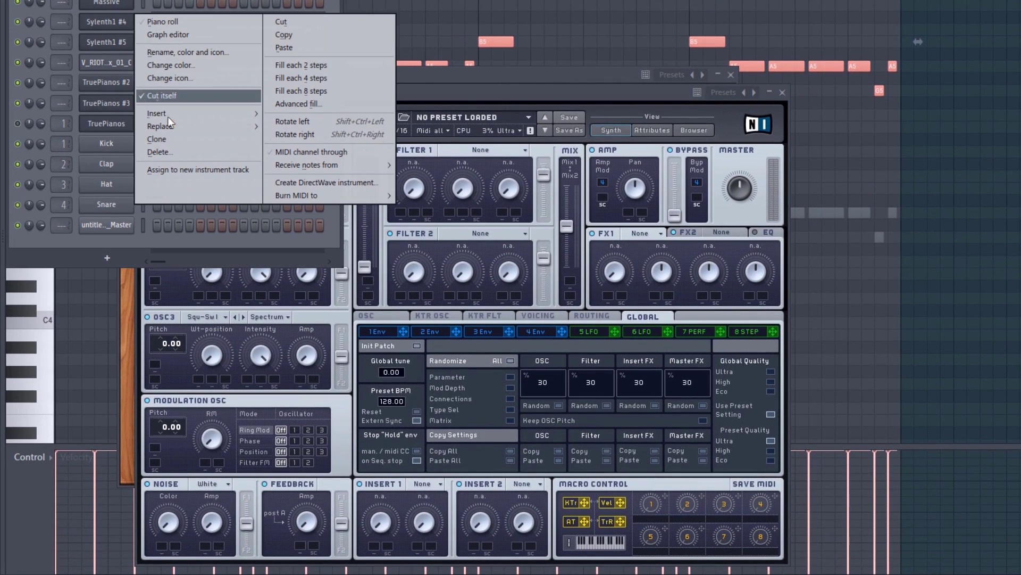
pyautogui.click(297, 35)
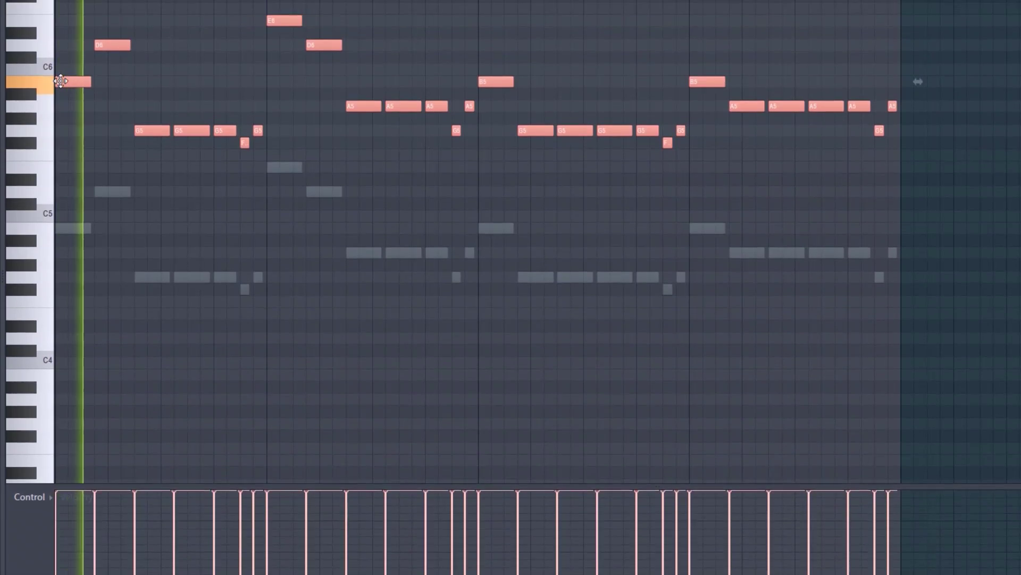
pyautogui.press('F6')
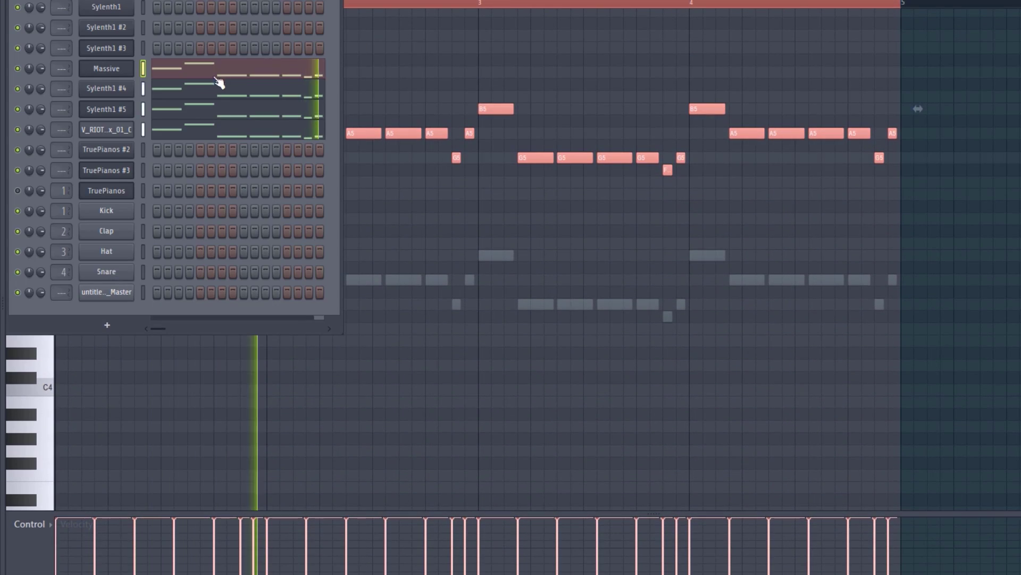
# Step: Solo Track 4 in the playlist and play its Pattern 3 melody clips from bar 41
pyautogui.click(117, 74)
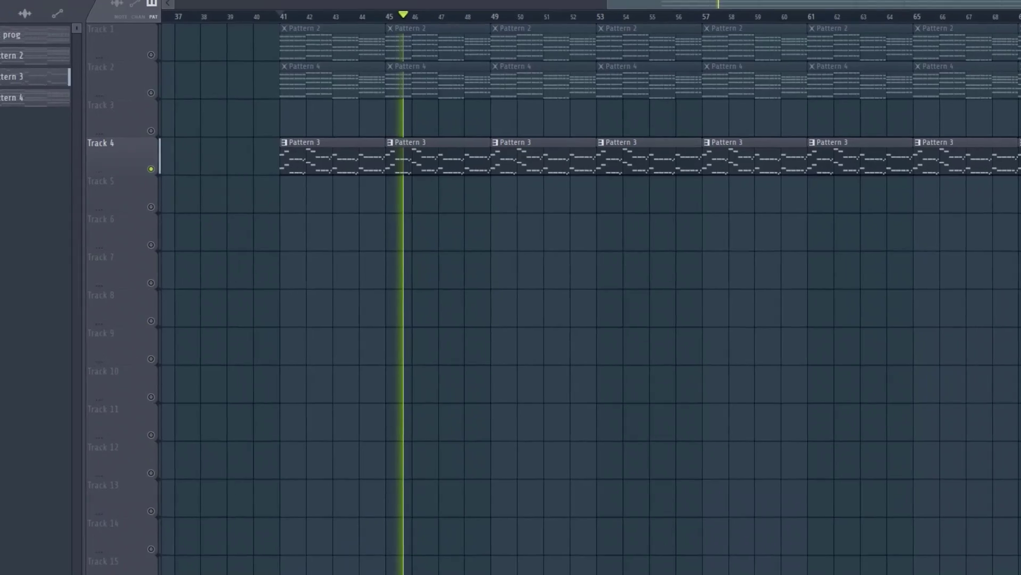
pyautogui.press('space')
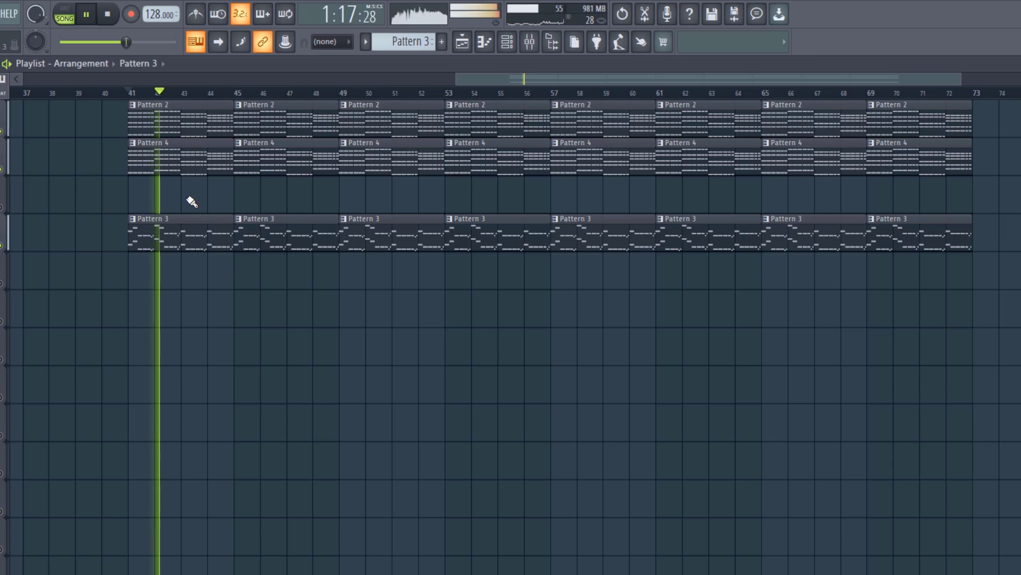
pyautogui.press('space')
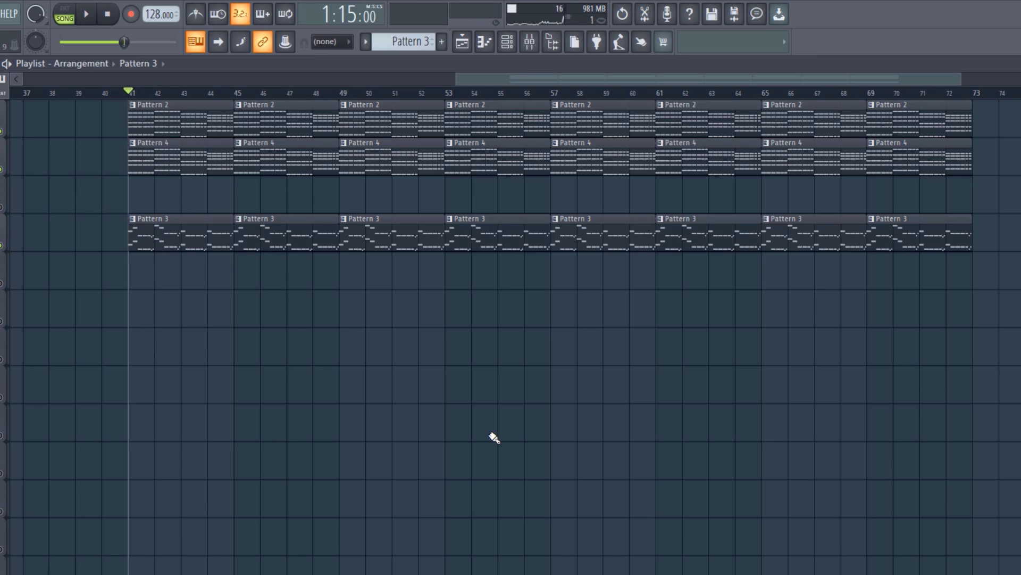
pyautogui.keyDown('ctrl'); pyautogui.click(2, 245); pyautogui.keyUp('ctrl')
pyautogui.press('space')
# Step: Layer the V_RIOT channel's melody with reFX Nexus and reFX Nexus #2, loading the Plucked preset PL Hands Up Bells 1 in reFX Nexus #2
pyautogui.press('F6')
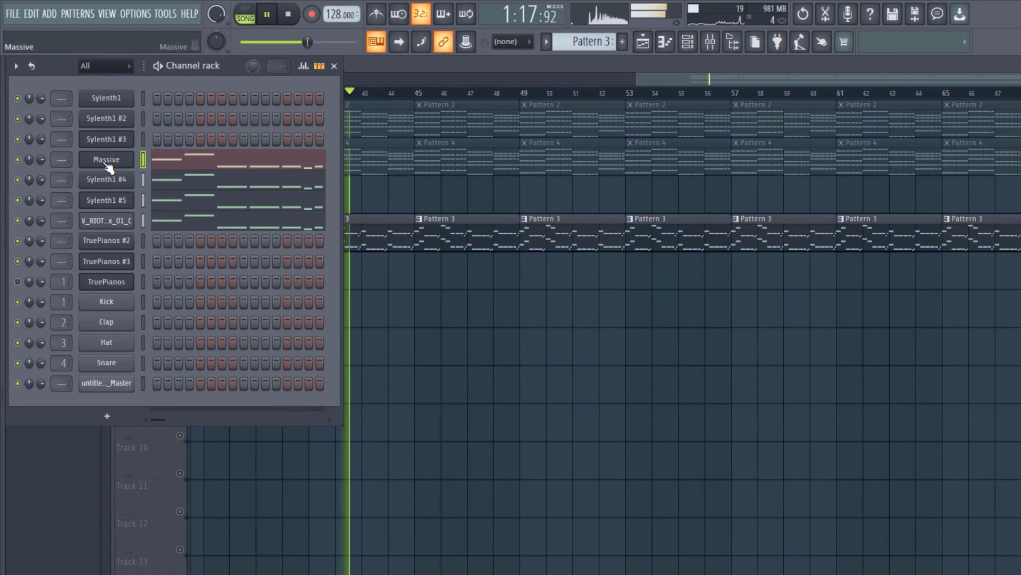
pyautogui.press('space')
pyautogui.rightClick(111, 220)
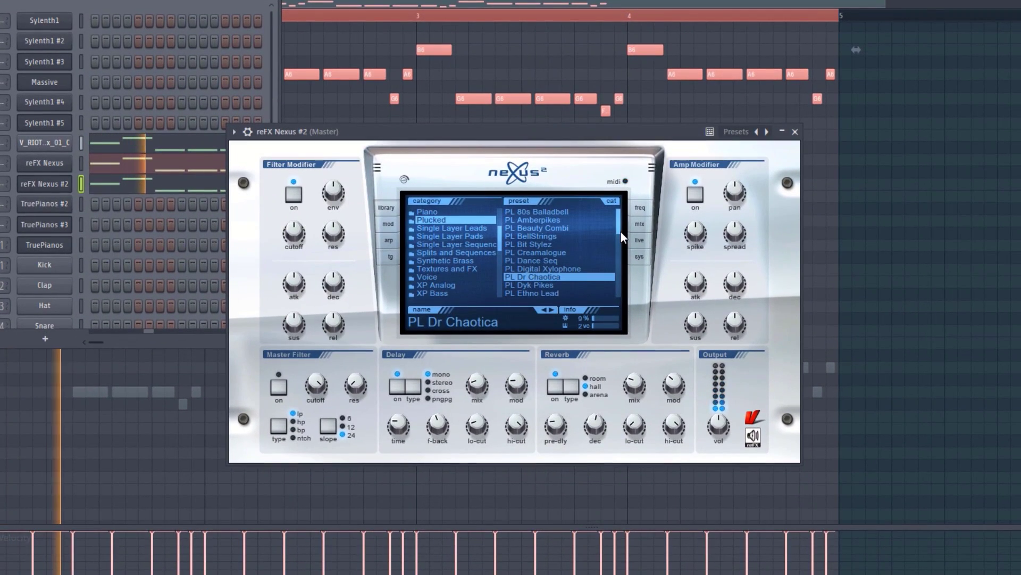
pyautogui.moveTo(626, 241); pyautogui.dragTo(625, 253)
pyautogui.click(576, 252)
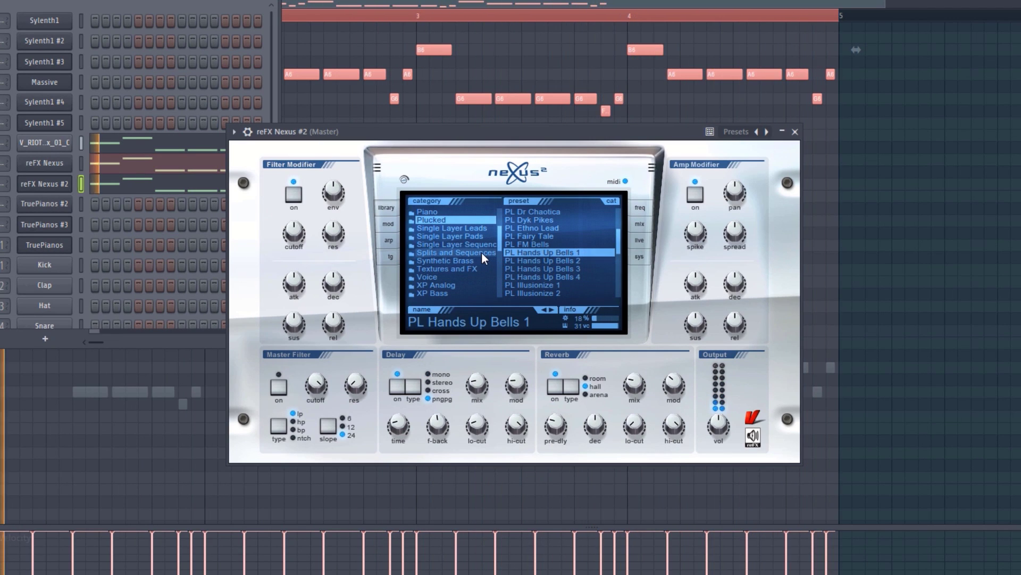
# Step: Open the reFX Nexus preset library and step through the Plucked presets from PL Fairy Tale onward
pyautogui.click(46, 165)
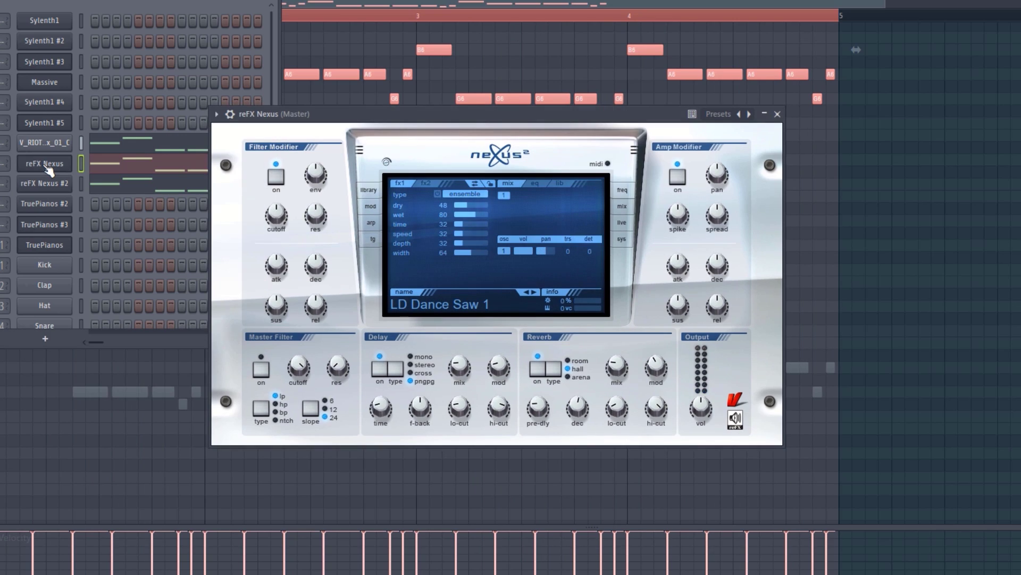
pyautogui.click(367, 191)
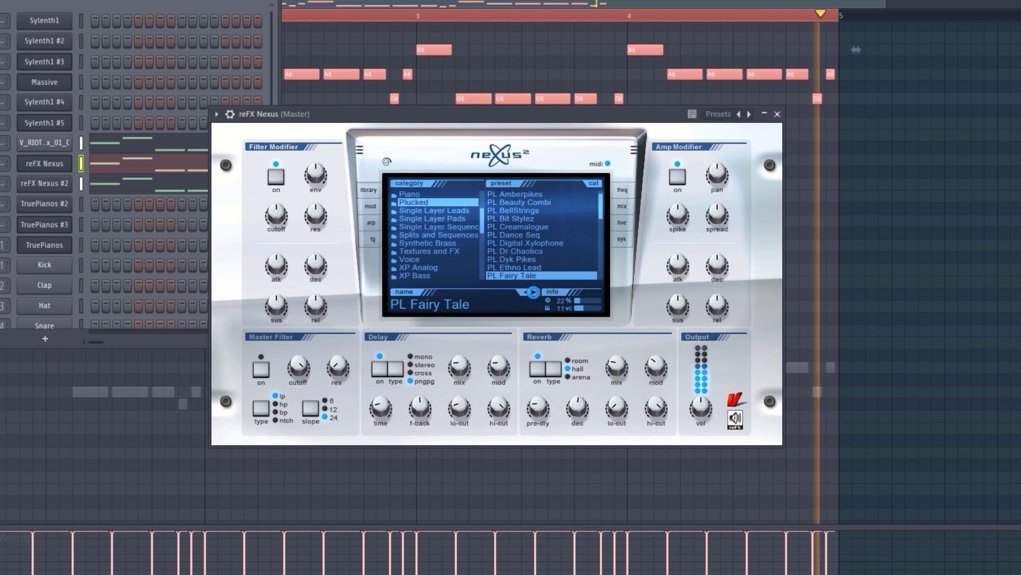
pyautogui.click(534, 292)
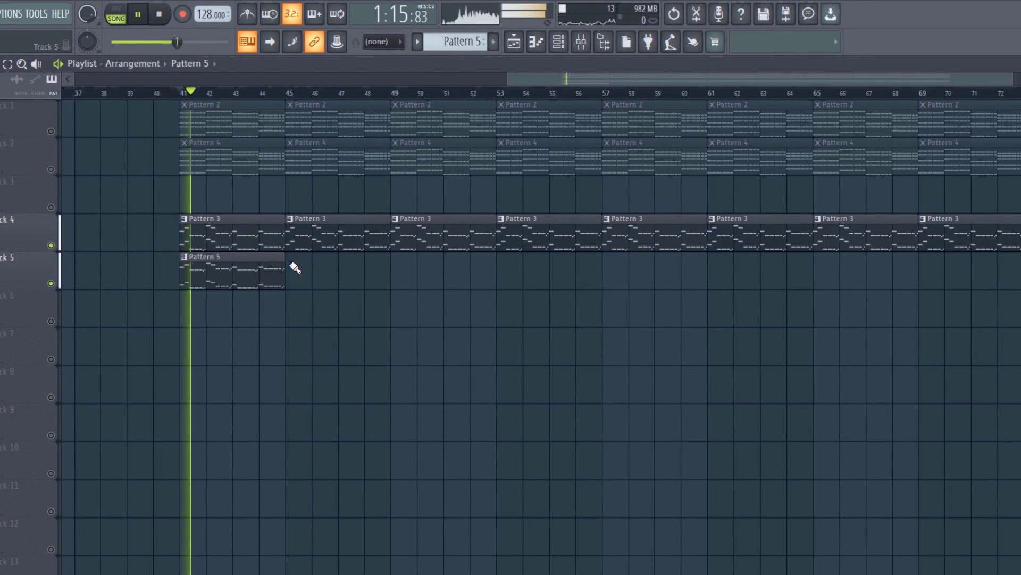
# Step: Place Pattern 5 clips on Track 5 at bars 45, 49 and 53
pyautogui.click(292, 265)
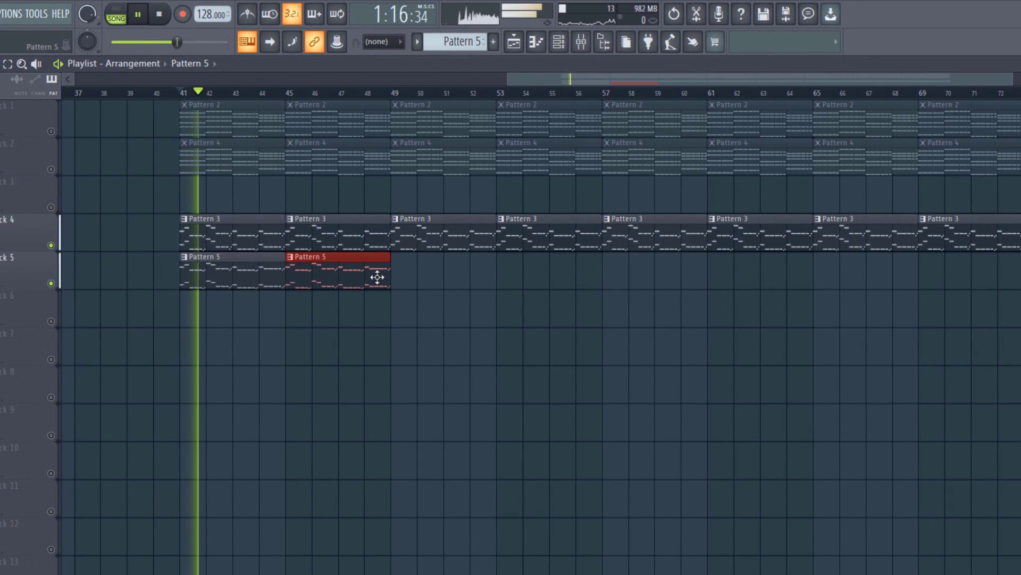
pyautogui.click(401, 278)
pyautogui.click(511, 277)
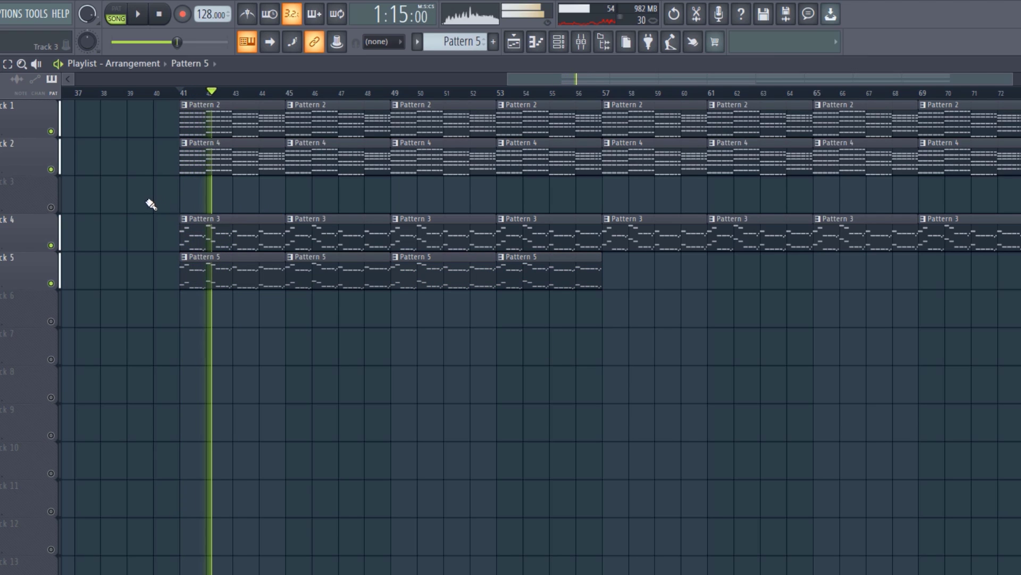
# Step: Leave only Tracks 4 and 5 audible, play the layered melody from bar 41, and check its channels in the channel rack
pyautogui.press('space')
pyautogui.rightClick(51, 283)
pyautogui.click(51, 246)
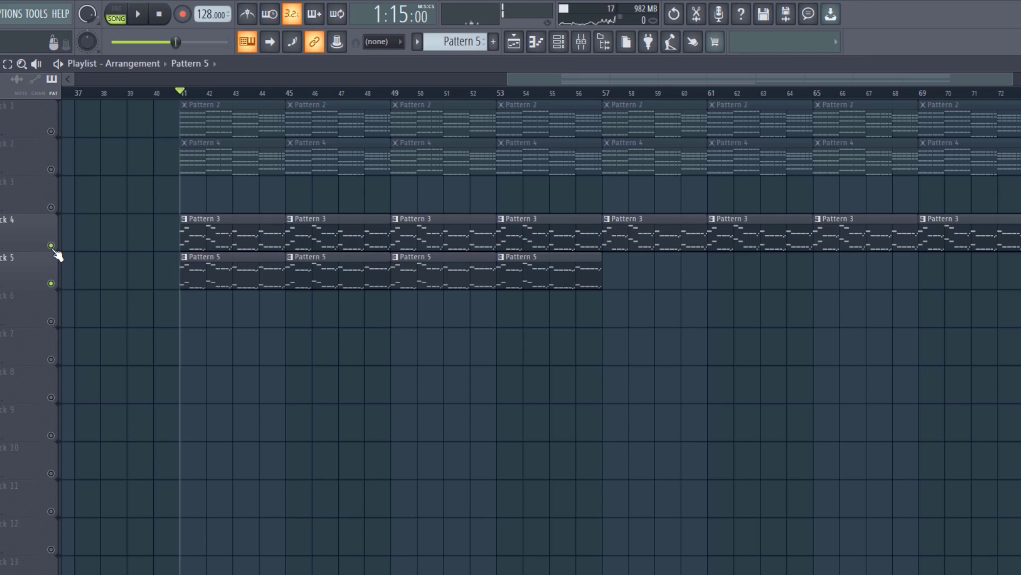
pyautogui.press('space')
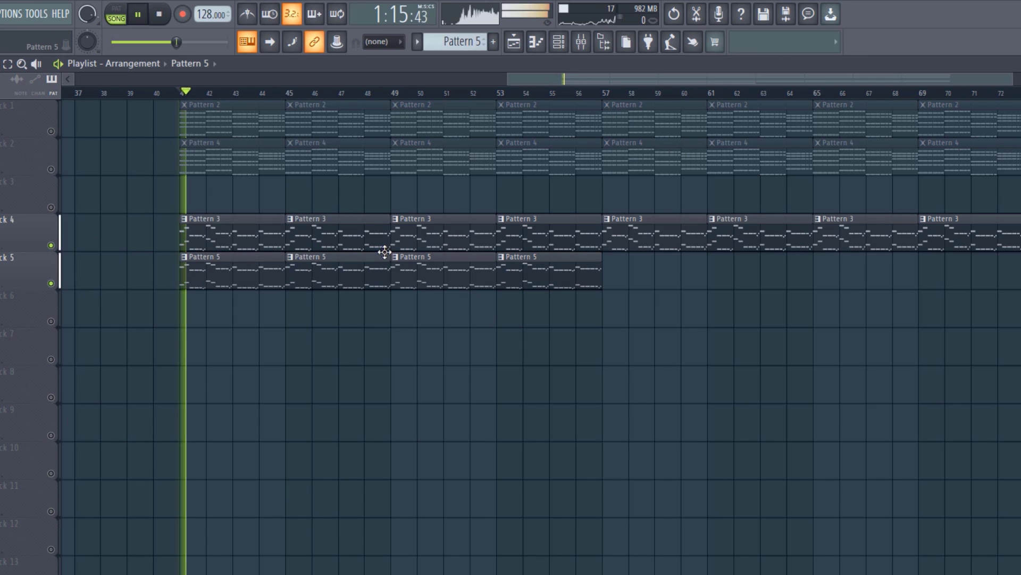
pyautogui.click(561, 42)
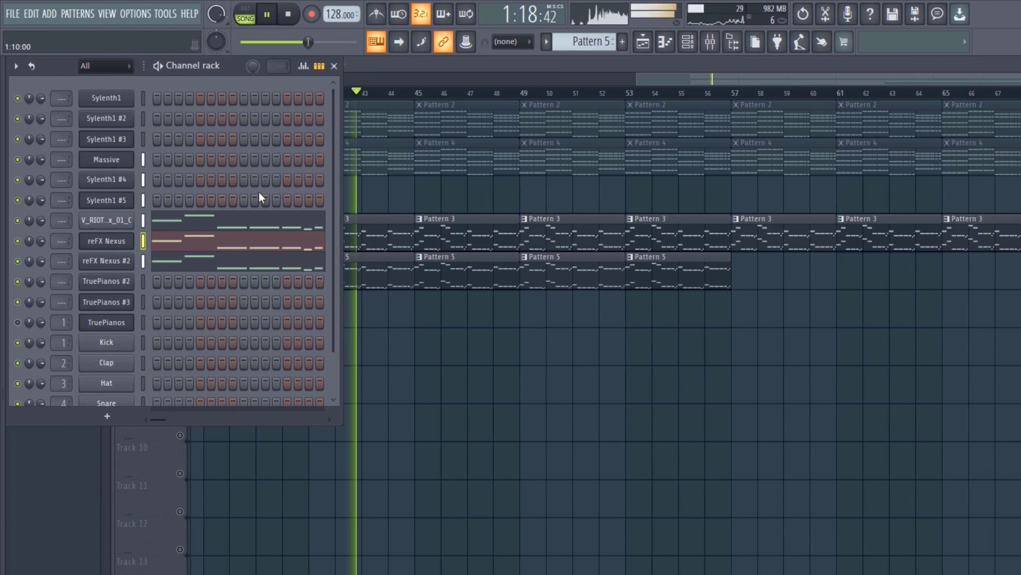
pyautogui.press('F6')
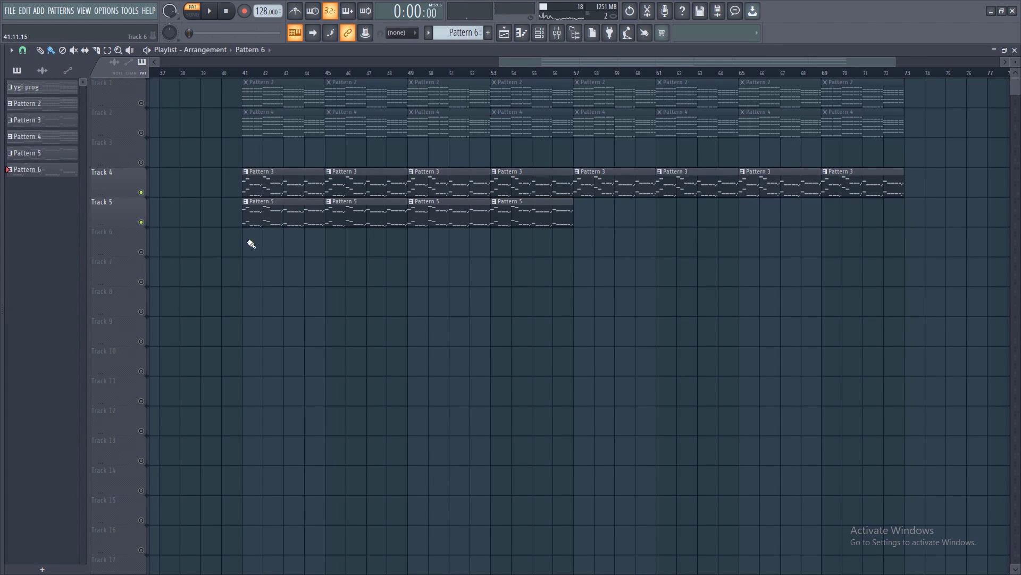
# Step: Play from bar 41 and fill Track 6 with Pattern 6 clips at bars 45, 49 and 53
pyautogui.click(250, 76)
pyautogui.click(340, 245)
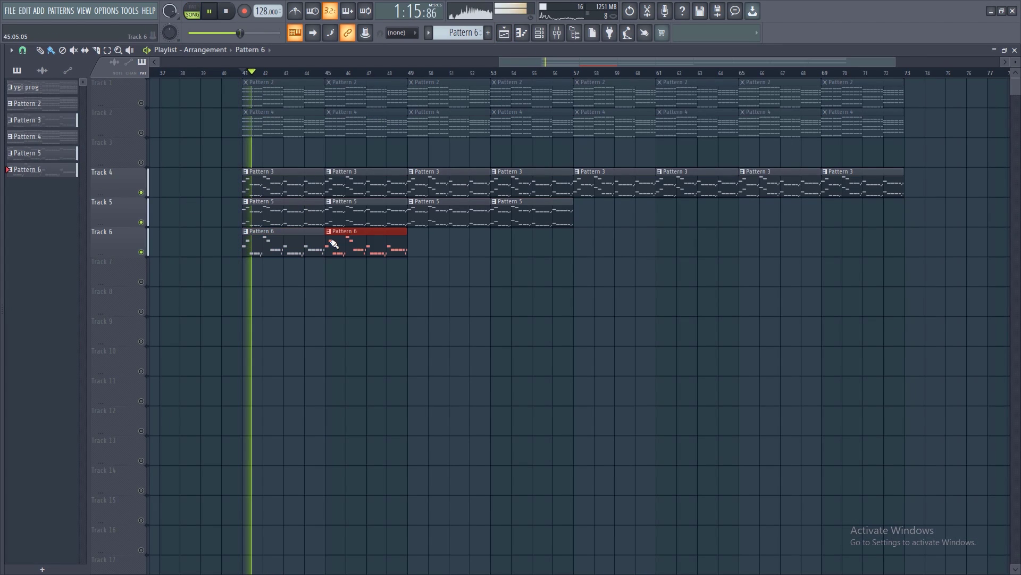
pyautogui.click(432, 247)
pyautogui.click(502, 246)
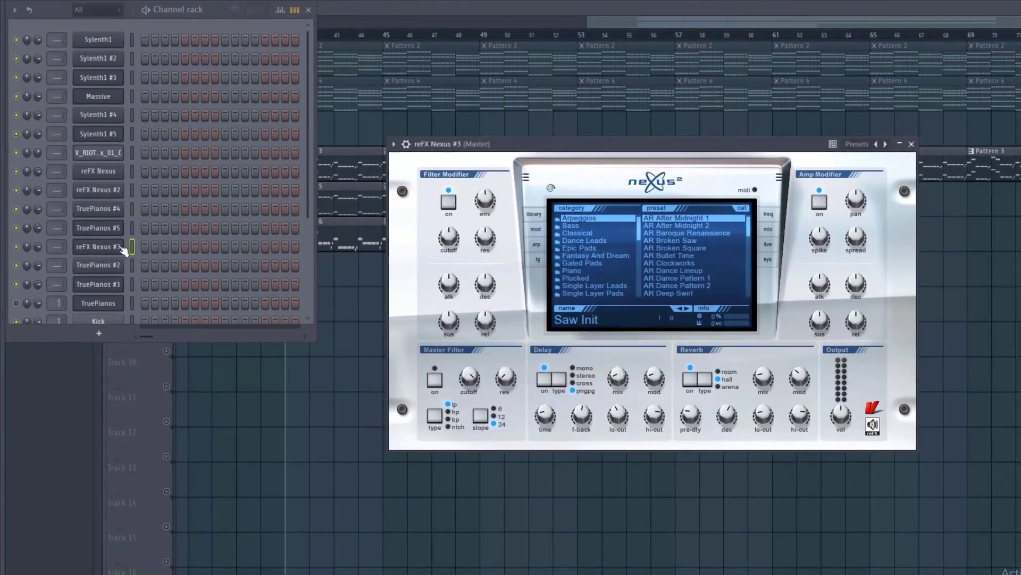
# Step: Layer the melody with reFX Nexus #3 and #4, using LD Dance Saw 5 and LD Detuned Lead 3 from Single Layer Leads
pyautogui.rightClick(128, 240)
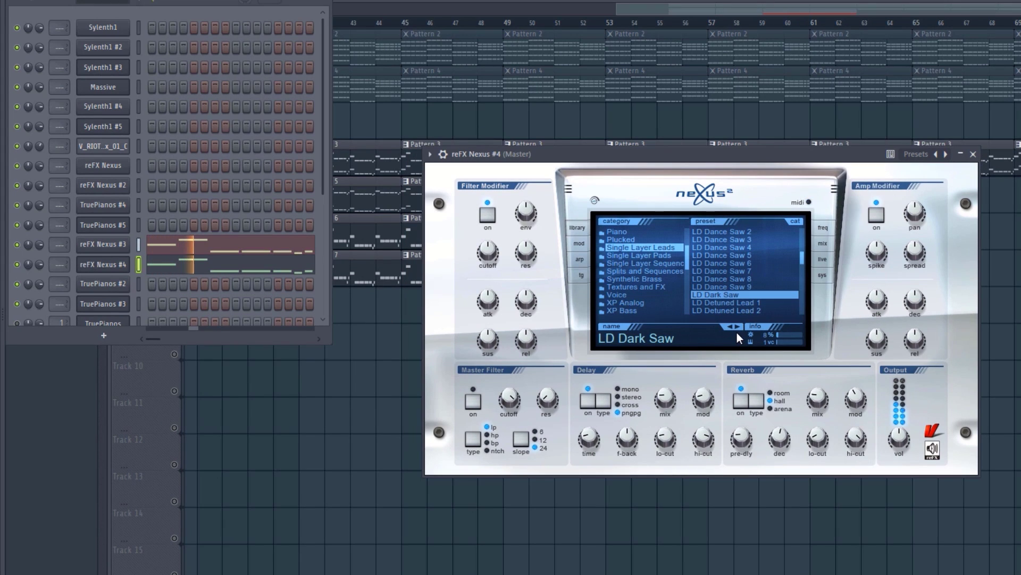
pyautogui.click(738, 327)
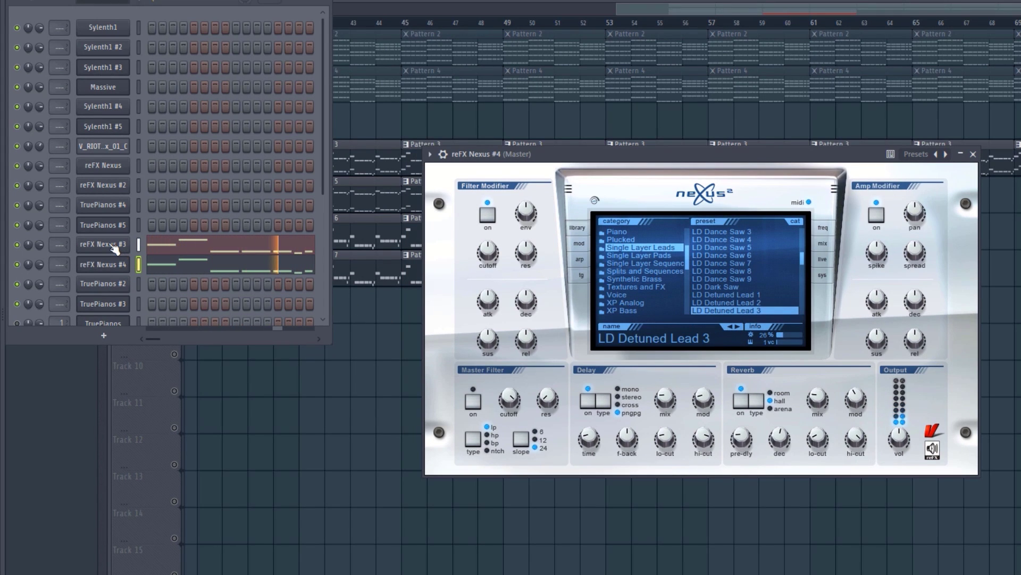
pyautogui.hotkey('alt', 'Tab')
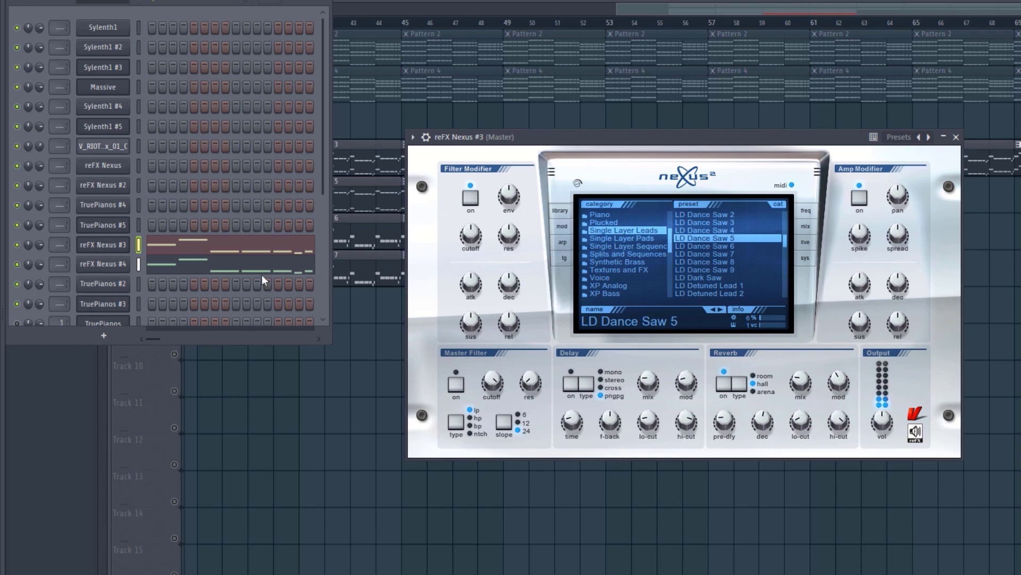
# Step: Play the Pattern 3, 5, 6 and 7 layers, and unmute Tracks 1 and 2 to hear them with the chords
pyautogui.click(362, 380)
pyautogui.click(300, 24)
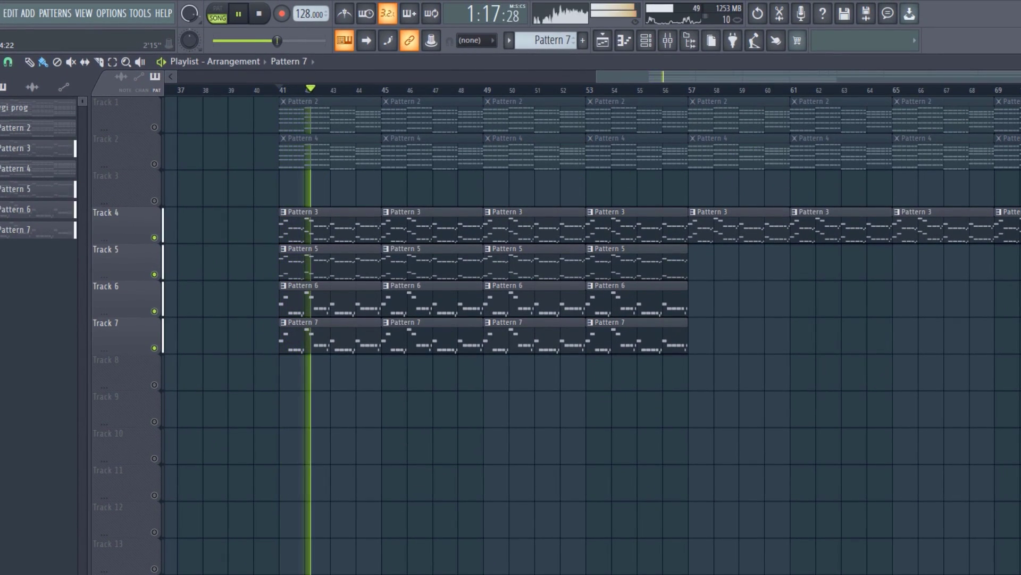
pyautogui.moveTo(1020, 77); pyautogui.dragTo(1017, 77)
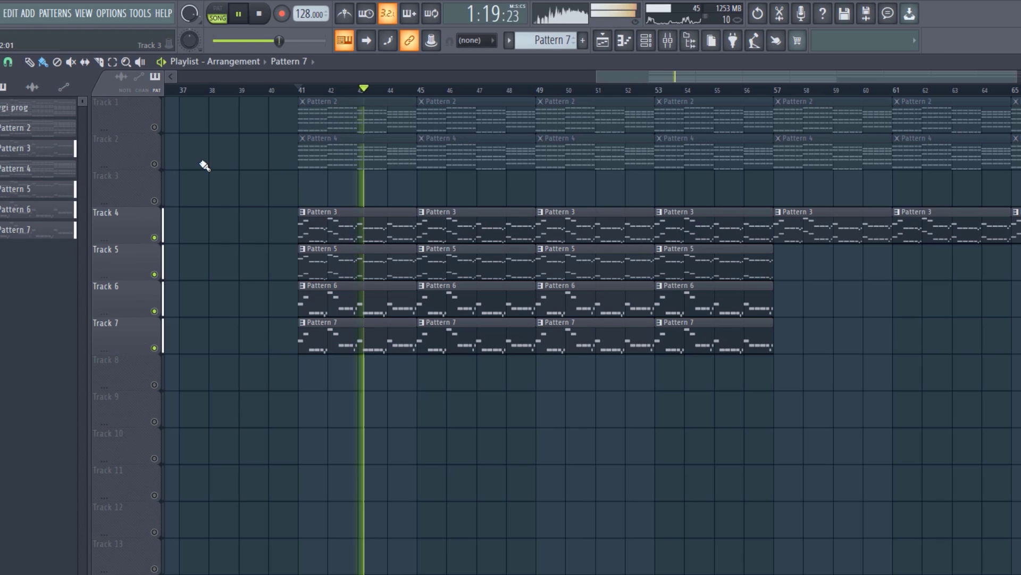
pyautogui.press('space')
pyautogui.click(154, 164)
pyautogui.click(154, 127)
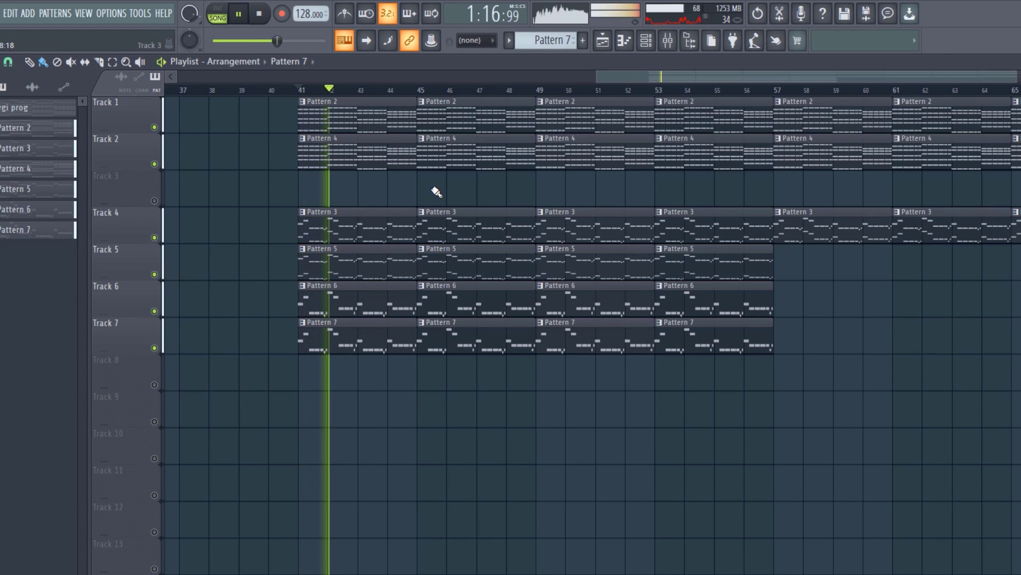
pyautogui.press('space')
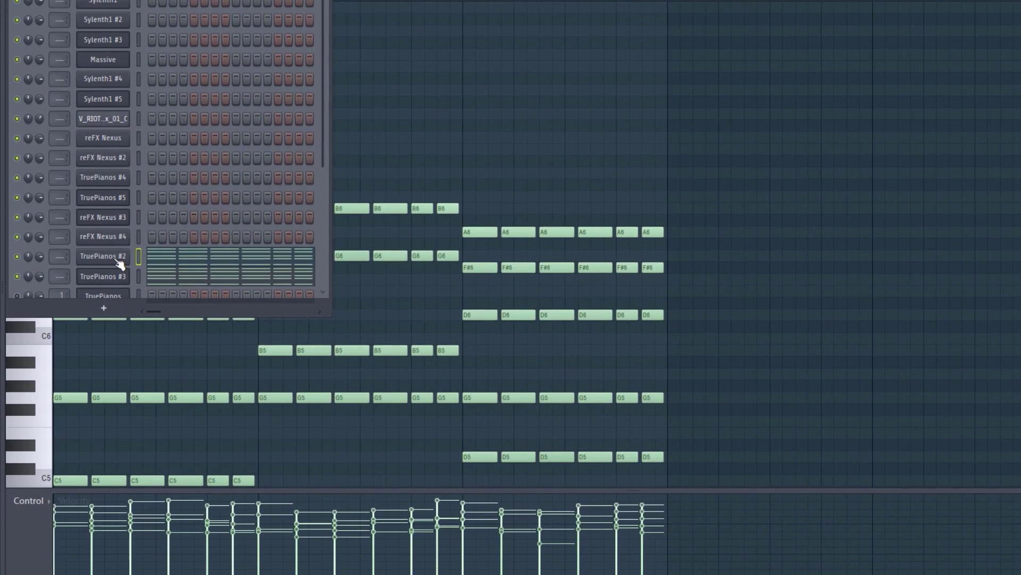
# Step: Route the TruePianos #2 mixer track only to Insert 4 and rename that insert "mix piano"
pyautogui.click(118, 260)
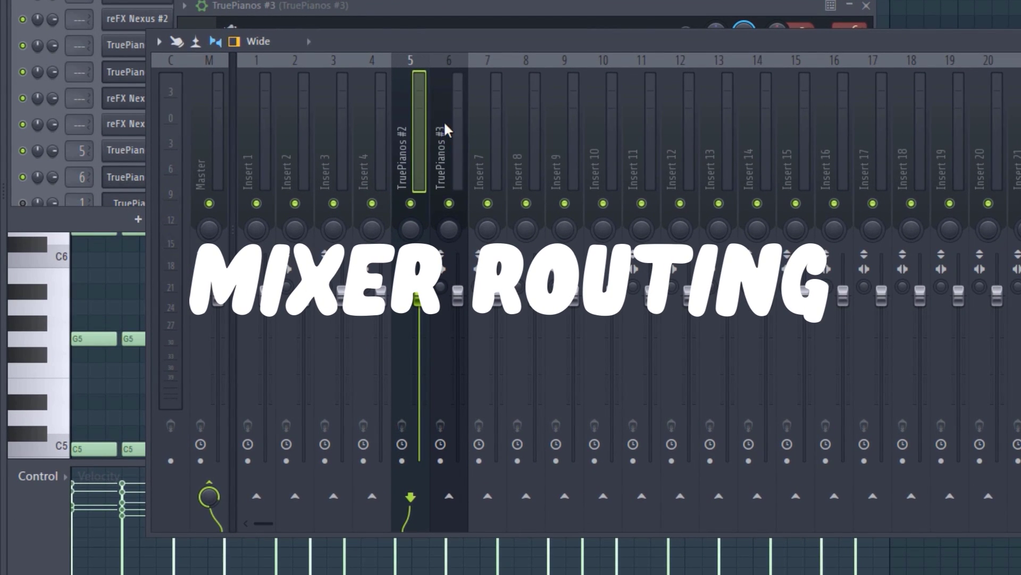
pyautogui.rightClick(367, 495)
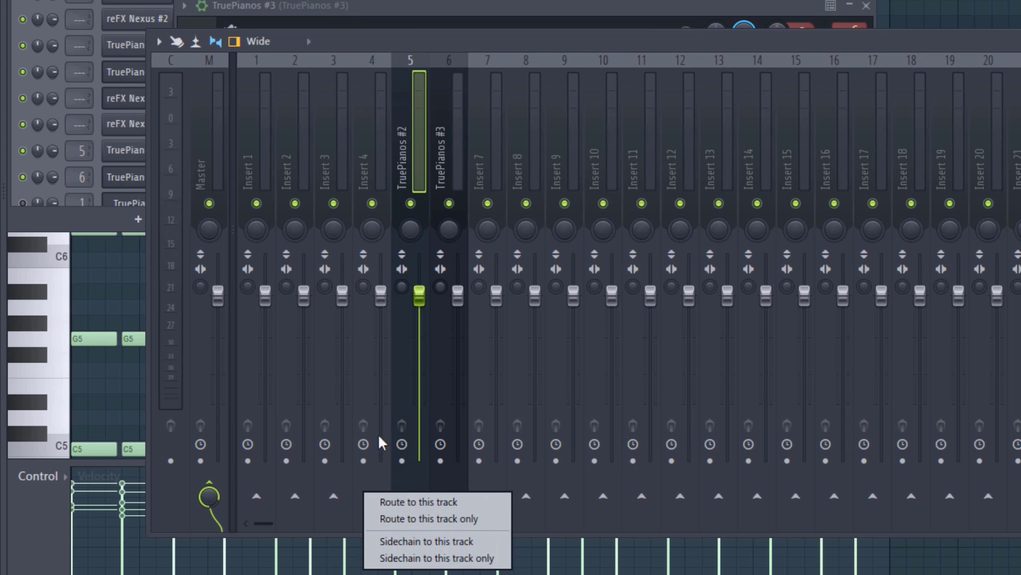
pyautogui.click(395, 520)
pyautogui.rightClick(372, 129)
pyautogui.click(426, 78)
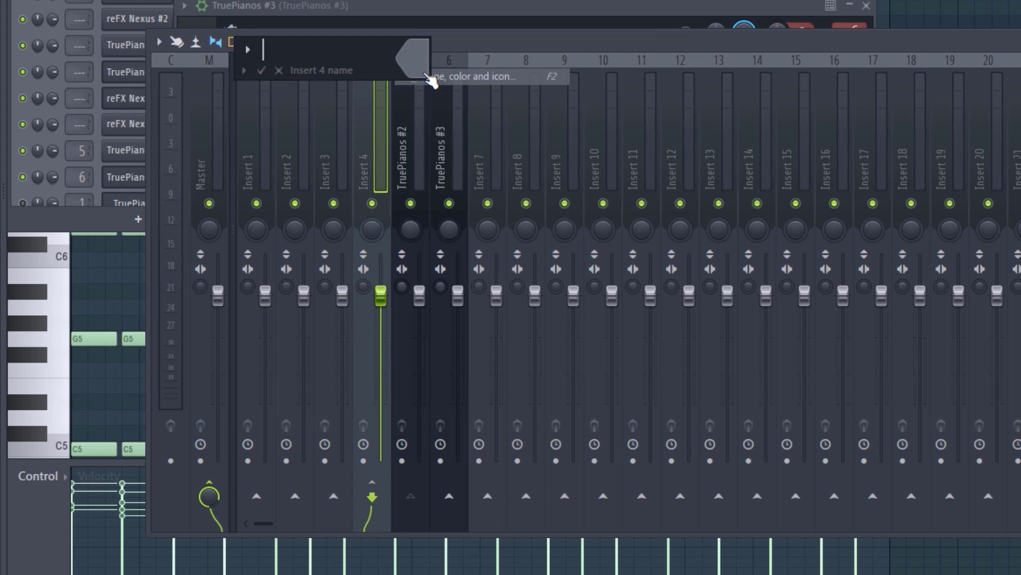
pyautogui.write('mix piano')
pyautogui.press('Return')
# Step: Route the TruePianos #3 mixer track only to the mix piano track
pyautogui.click(454, 117)
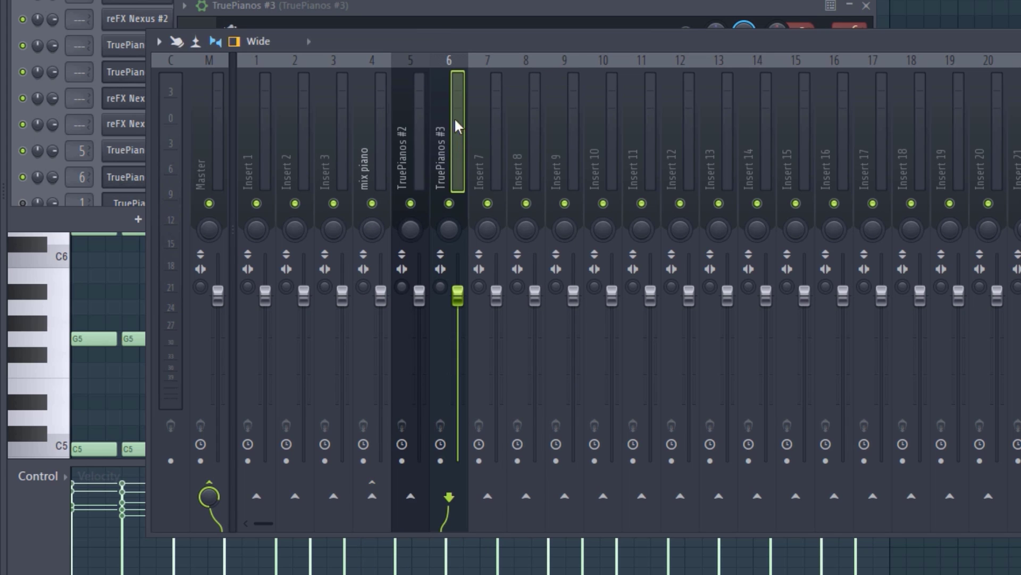
pyautogui.rightClick(372, 496)
pyautogui.click(384, 516)
# Step: Check the routing of mix piano, TruePianos #2 and TruePianos #3 in the mixer and play Pattern 2
pyautogui.click(365, 152)
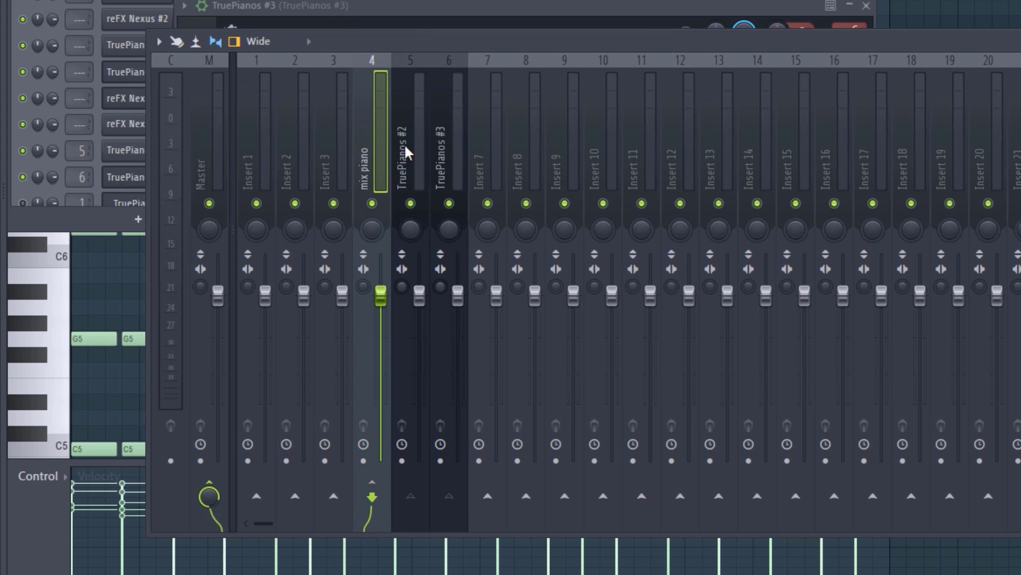
pyautogui.click(406, 145)
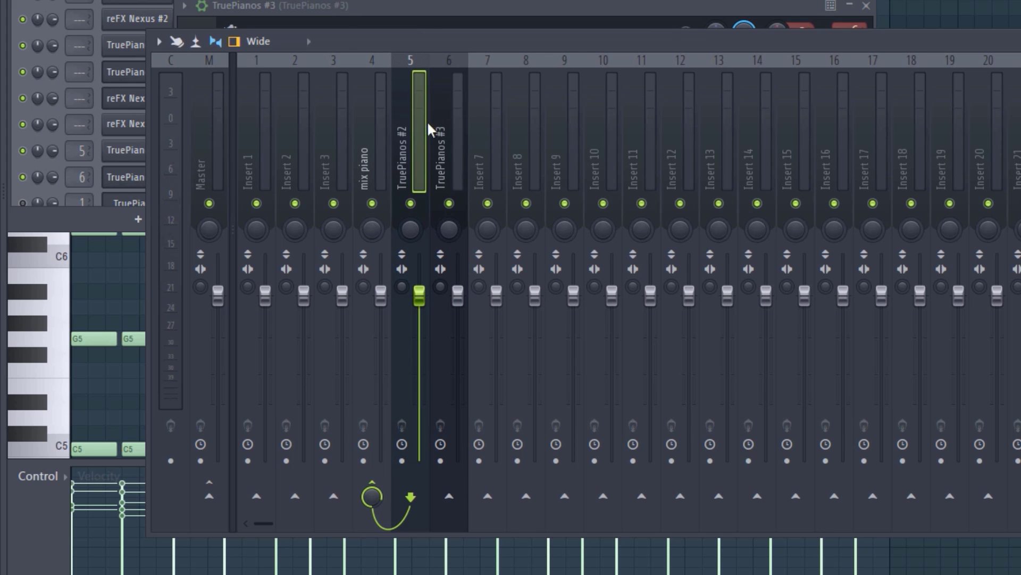
pyautogui.click(369, 110)
pyautogui.click(420, 148)
pyautogui.click(447, 154)
pyautogui.click(409, 137)
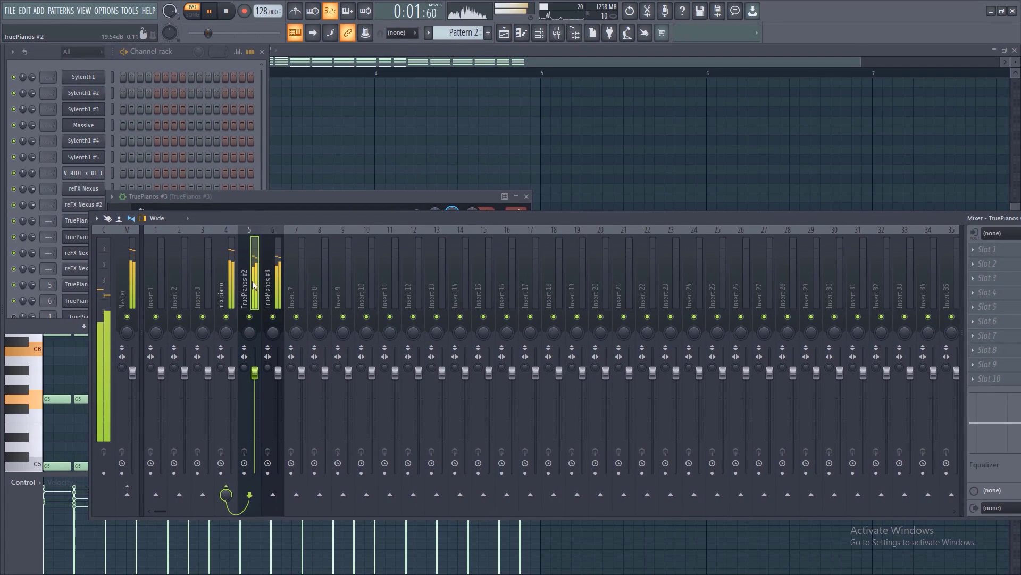
# Step: Play TruePianos #2 with TruePianos #3 muted and insert Fruity Parametric EQ 2 in the first effect slot of TruePianos #2
pyautogui.press('space')
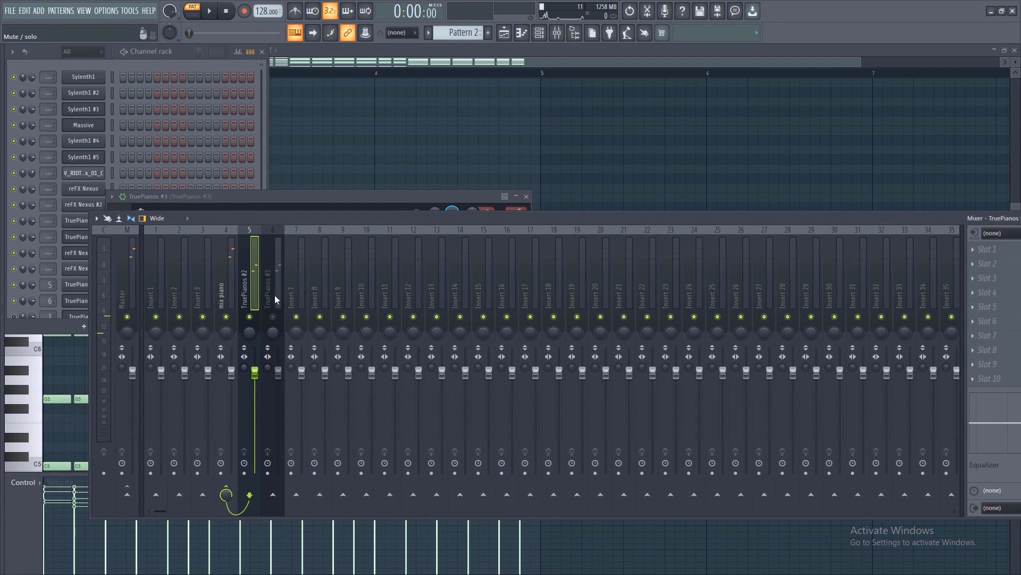
pyautogui.press('space')
pyautogui.click(986, 249)
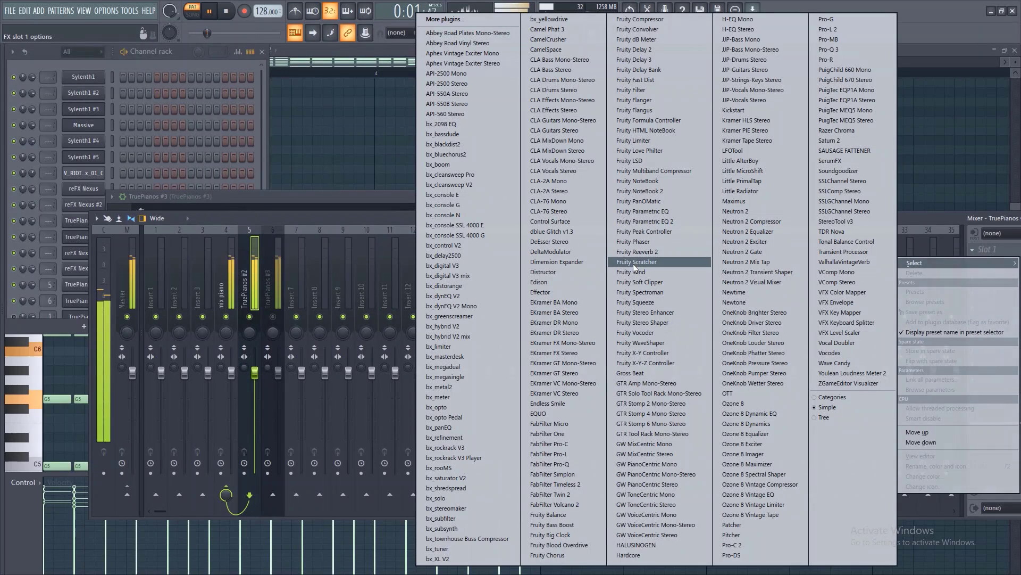
pyautogui.click(644, 221)
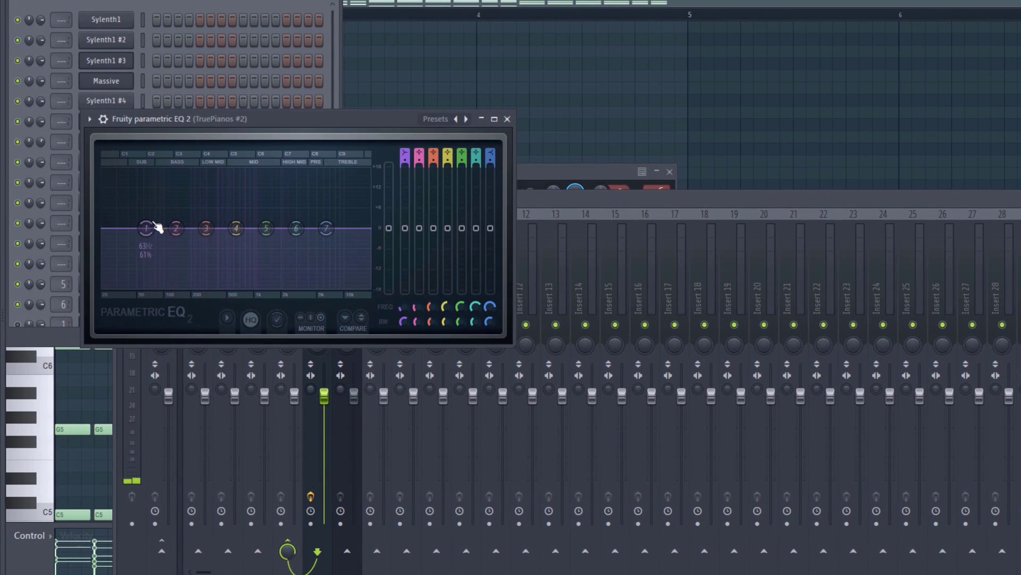
# Step: Shape the TruePianos #2 EQ with a low cut on band 1, slight bass dips on bands 2 to 4 and a small boost on band 7
pyautogui.moveTo(146, 228); pyautogui.dragTo(173, 287)
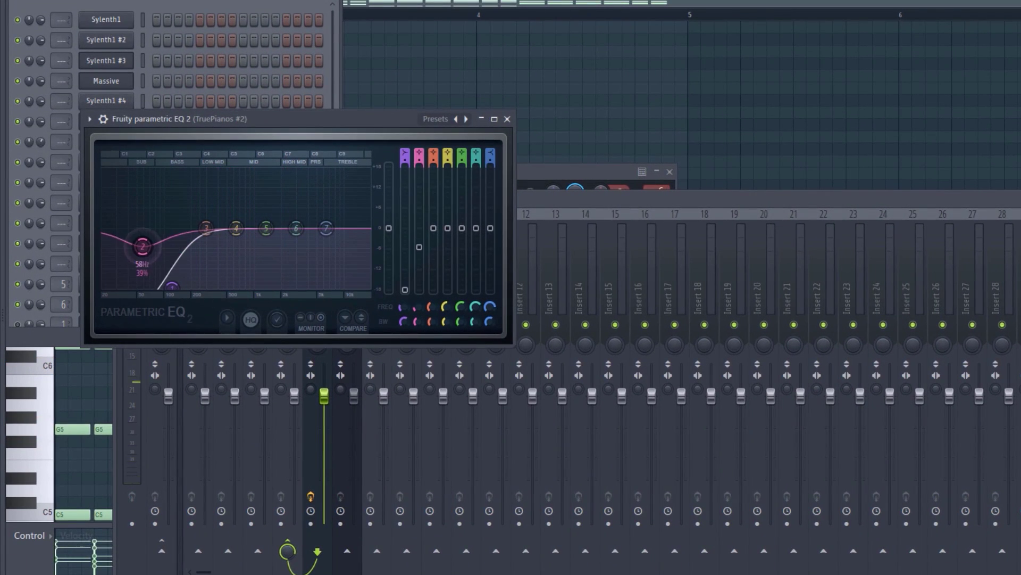
pyautogui.moveTo(142, 246); pyautogui.dragTo(140, 248)
pyautogui.moveTo(172, 287); pyautogui.dragTo(156, 287)
pyautogui.moveTo(156, 236); pyautogui.dragTo(179, 232)
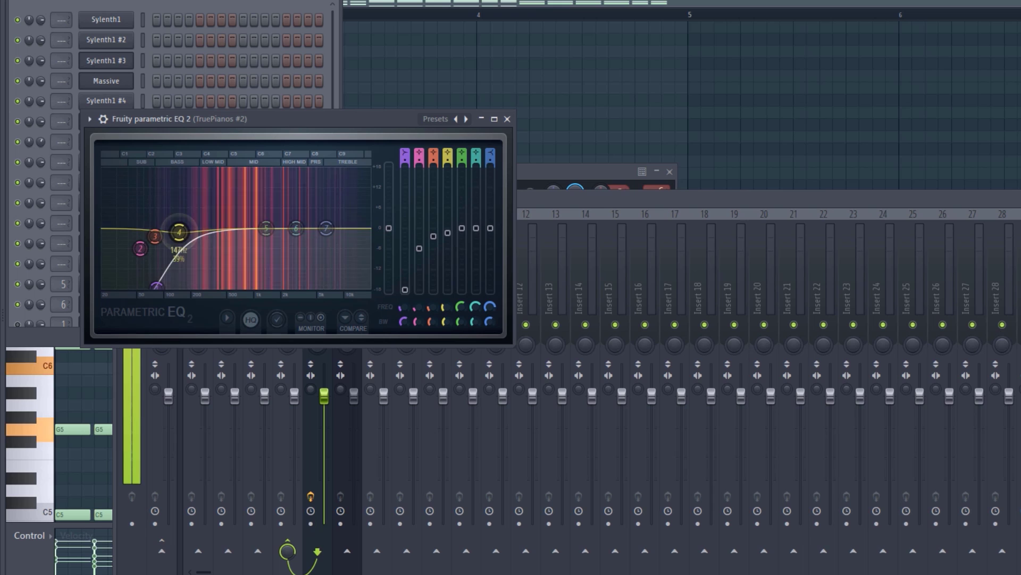
pyautogui.moveTo(327, 228)
pyautogui.mouseDown()
pyautogui.moveTo(321, 193)
pyautogui.moveTo(320, 215)
pyautogui.mouseUp()
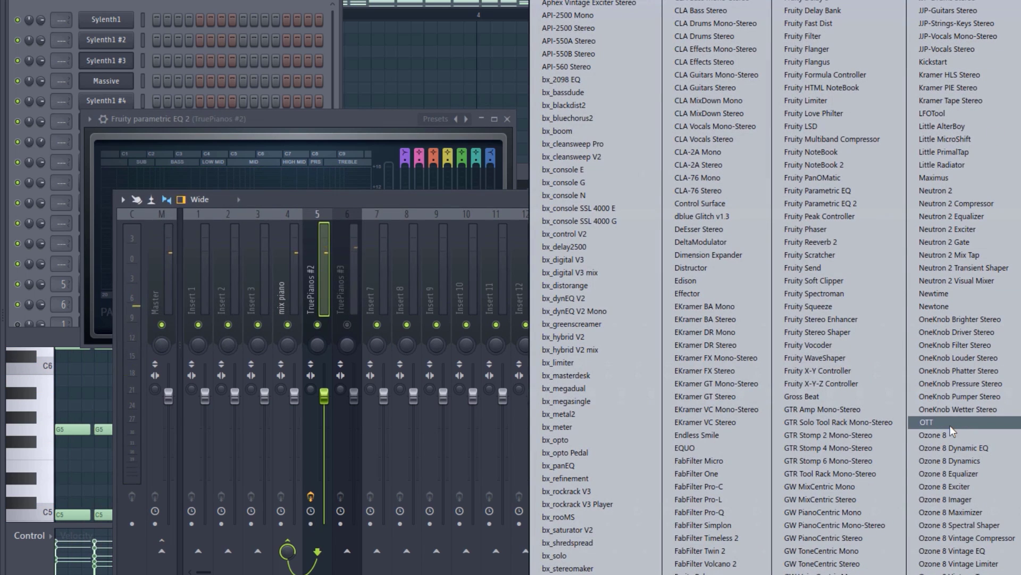
# Step: Insert OTT on the TruePianos #2 mixer track and set its depth to about 38%
pyautogui.click(950, 425)
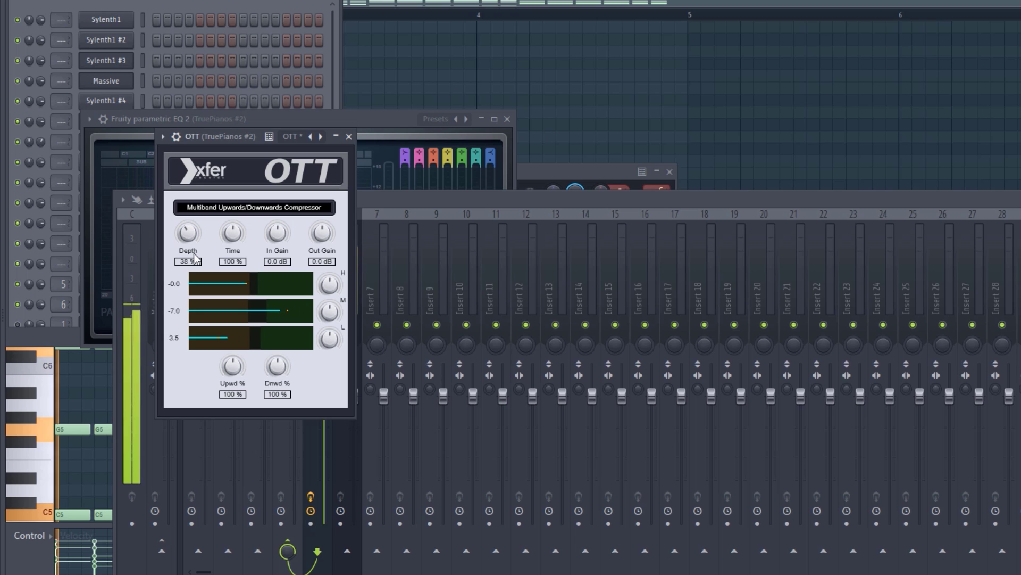
pyautogui.click(423, 200)
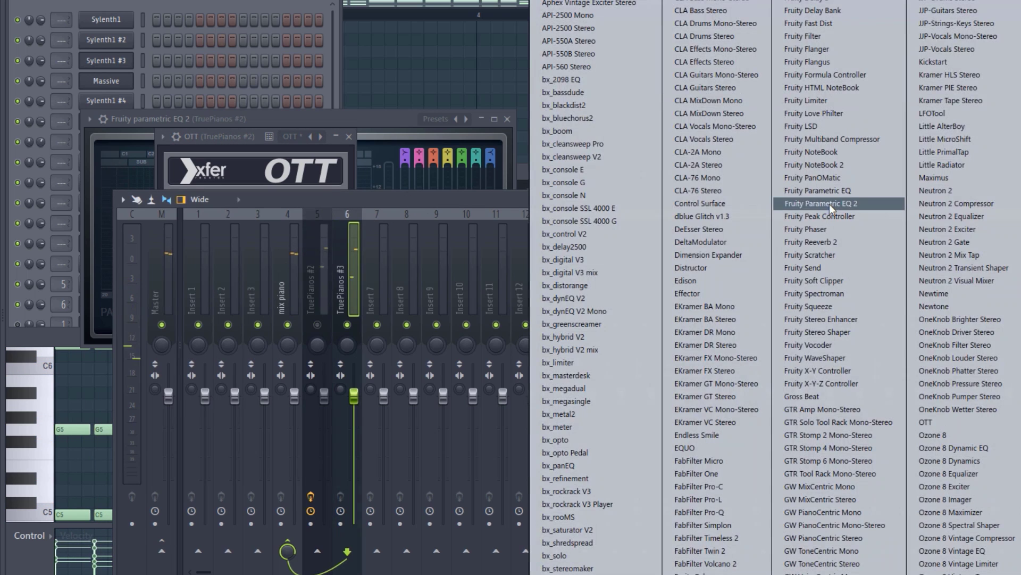
# Step: Insert Fruity Parametric EQ 2 on TruePianos #3 with a low cut, dips near 95 Hz and a boost around 1.5 kHz
pyautogui.click(831, 205)
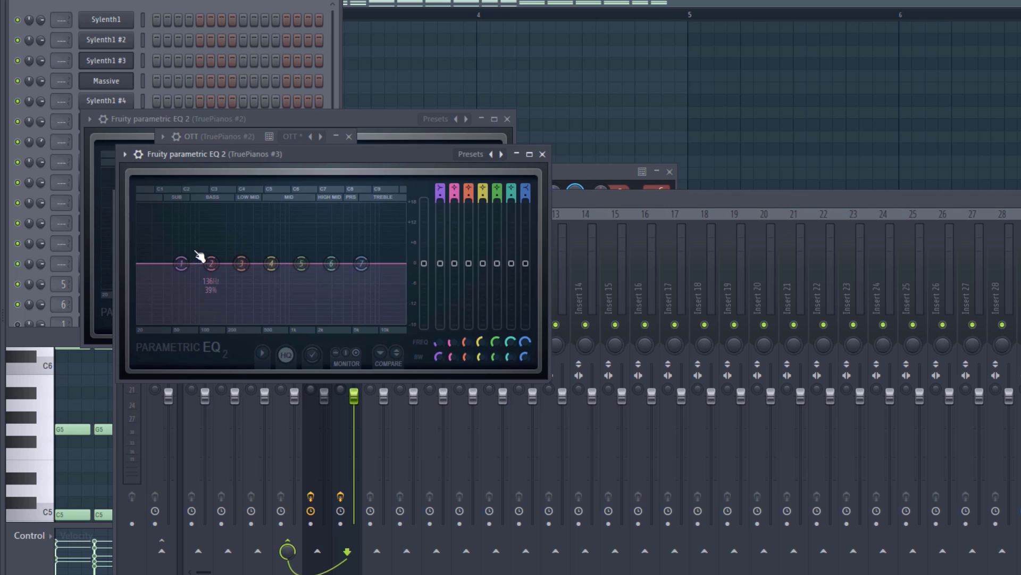
pyautogui.press('space')
pyautogui.moveTo(187, 272)
pyautogui.mouseDown()
pyautogui.moveTo(219, 324)
pyautogui.moveTo(197, 277)
pyautogui.mouseUp()
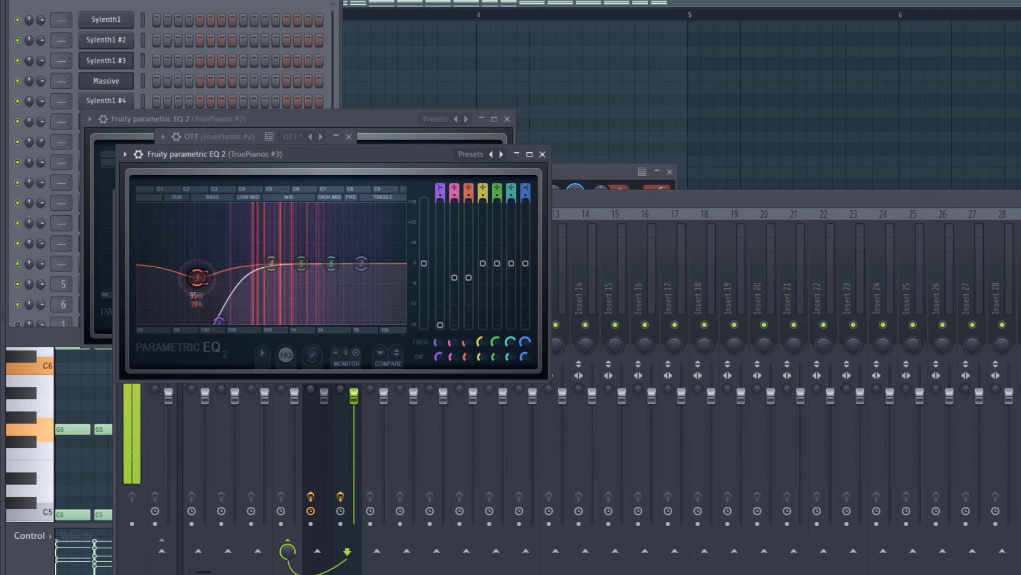
pyautogui.moveTo(219, 322); pyautogui.dragTo(197, 321)
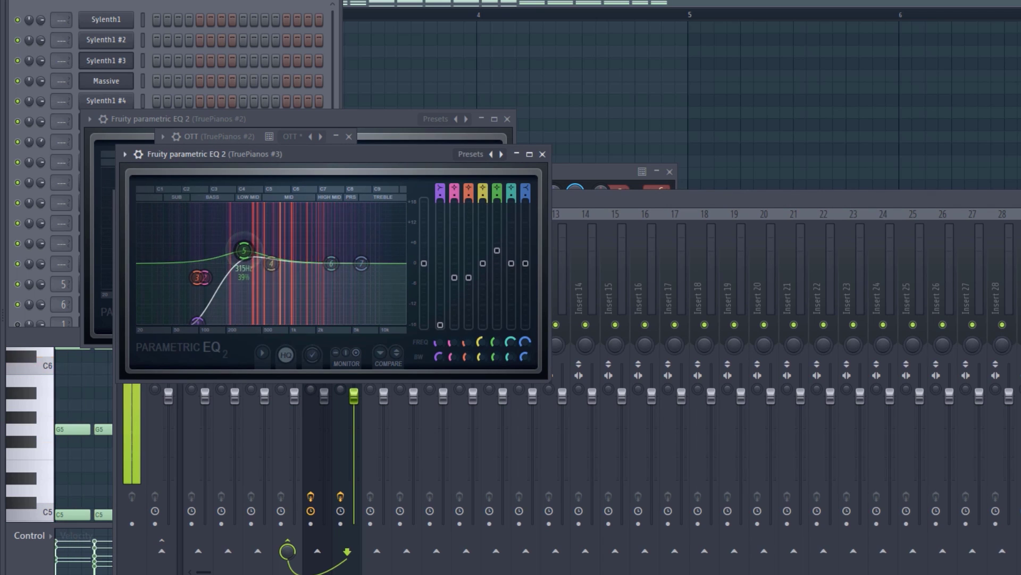
pyautogui.moveTo(301, 263)
pyautogui.mouseDown()
pyautogui.moveTo(315, 248)
pyautogui.moveTo(306, 246)
pyautogui.mouseUp()
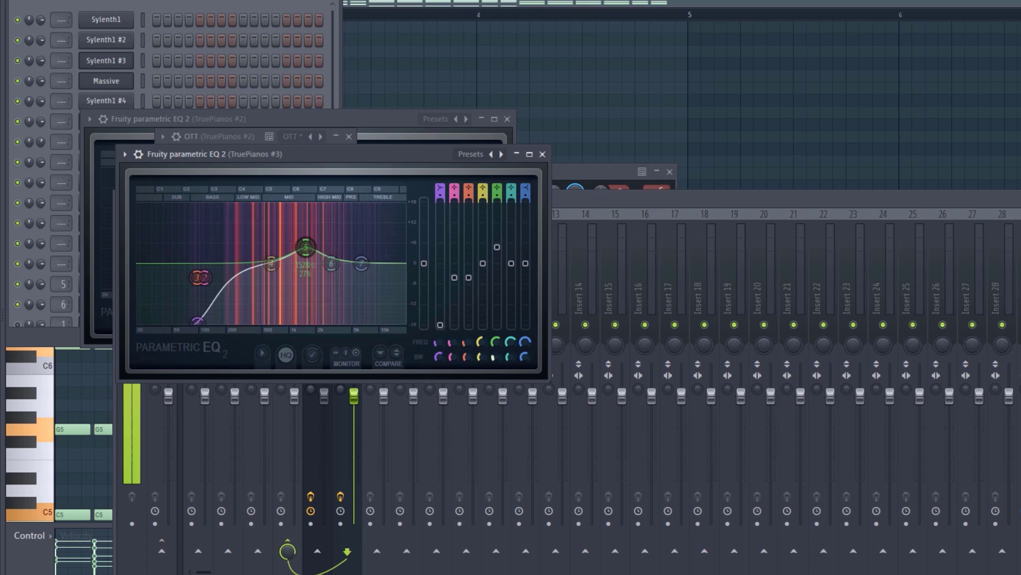
# Step: Add CamelCrusher with the British Clean patch and a Fruity Parametric EQ 2 to the mix piano track
pyautogui.press('F9')
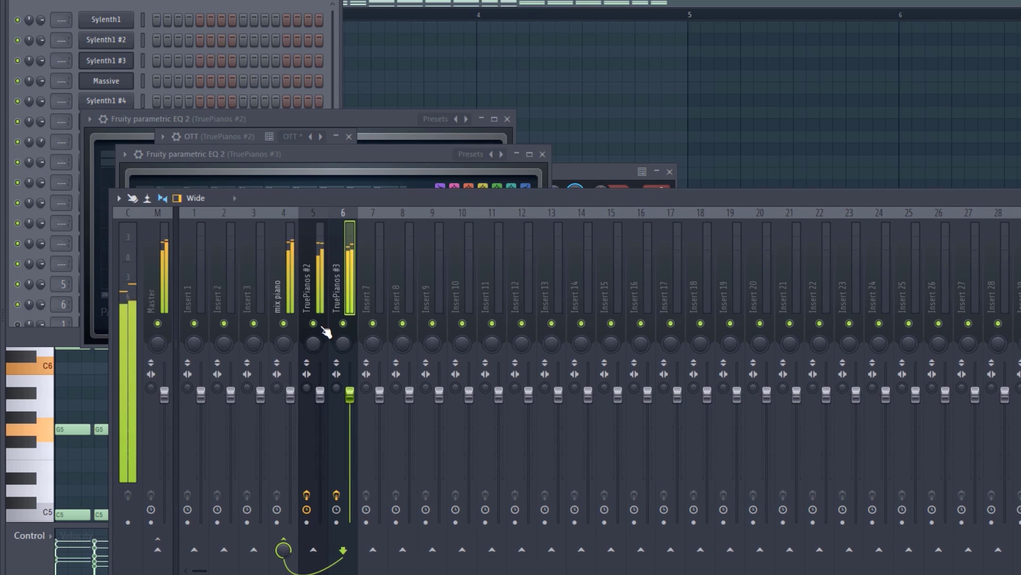
pyautogui.click(394, 171)
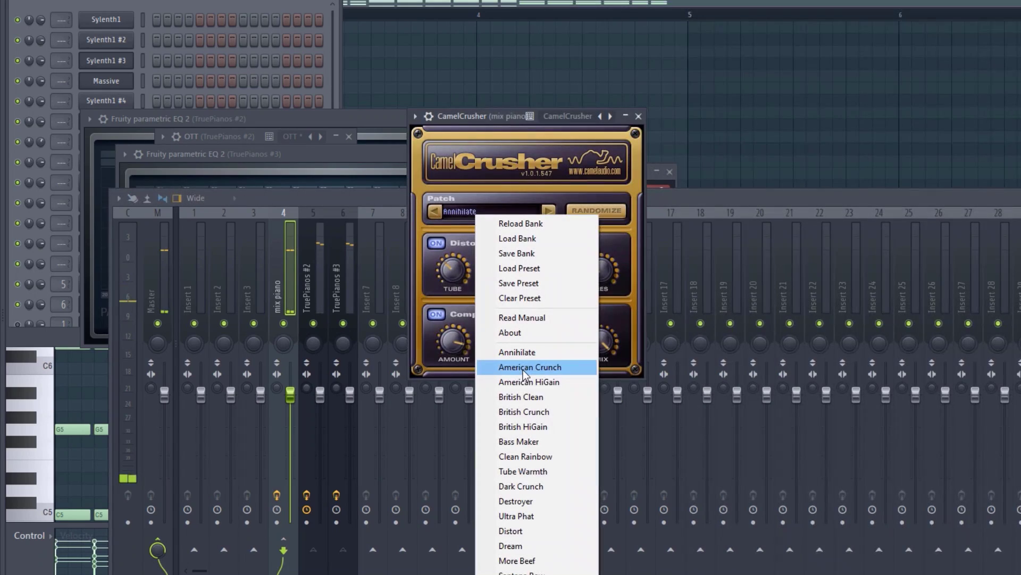
pyautogui.click(526, 397)
pyautogui.press('space')
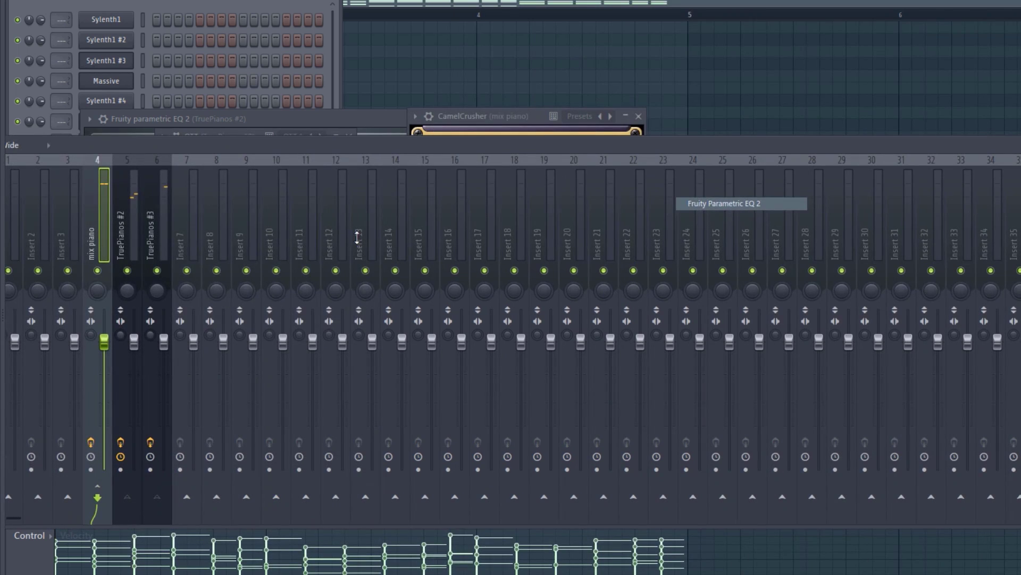
pyautogui.moveTo(167, 211); pyautogui.dragTo(173, 210)
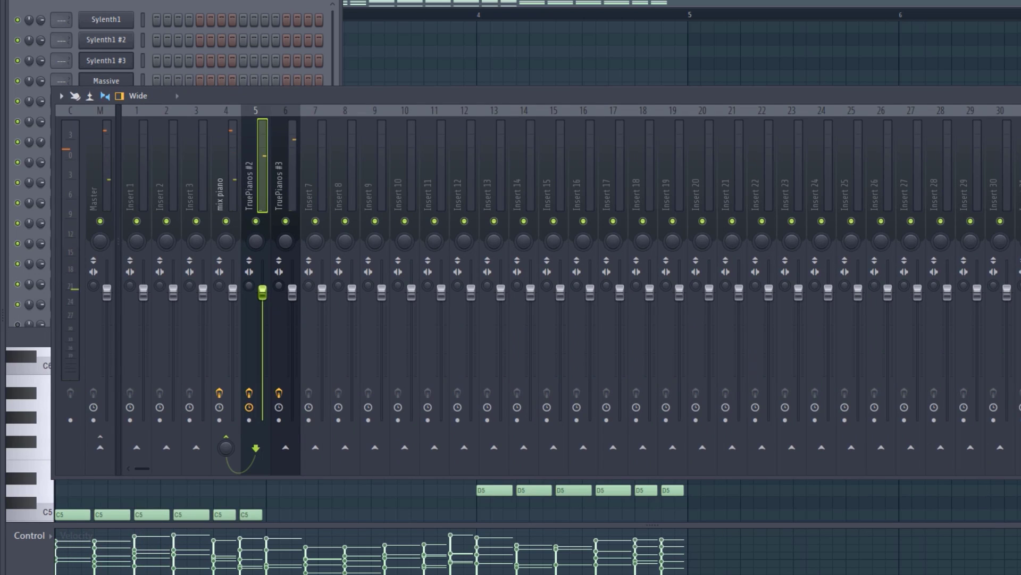
# Step: Lower the TruePianos #2 fader while it plays without TruePianos #3, and unmute TruePianos #3
pyautogui.moveTo(262, 314); pyautogui.dragTo(262, 292)
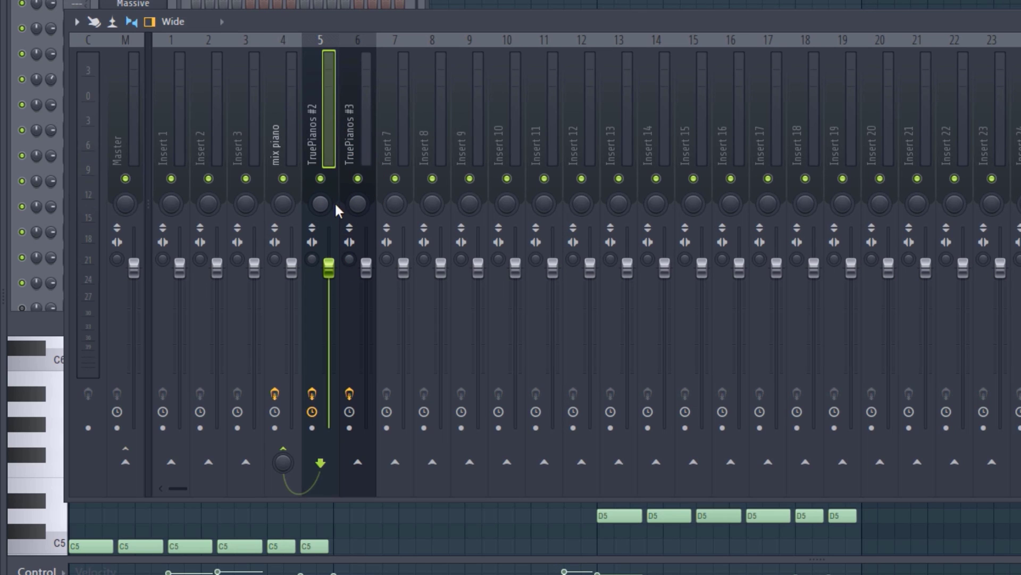
pyautogui.press('space')
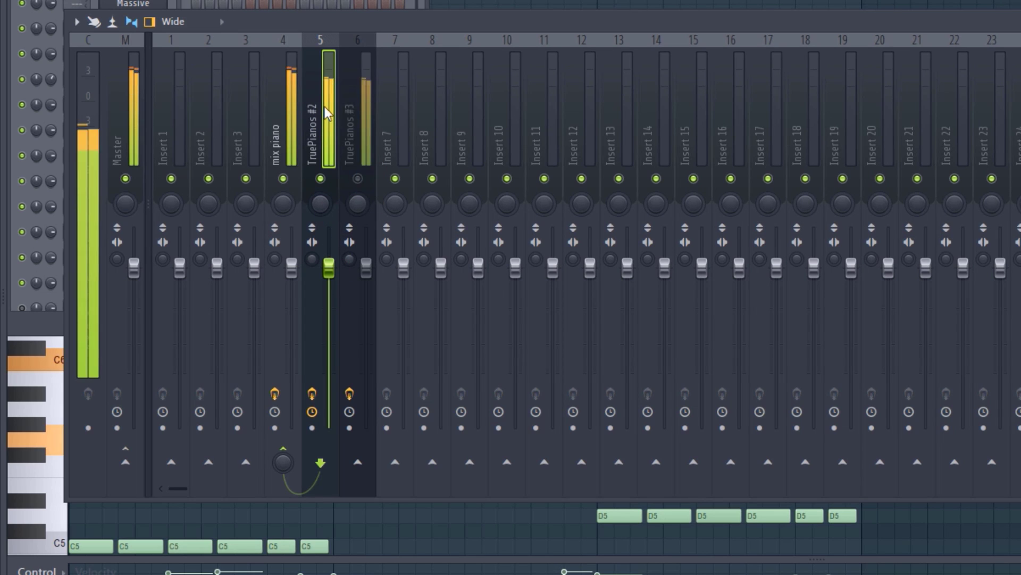
pyautogui.moveTo(329, 268); pyautogui.dragTo(329, 324)
pyautogui.press('space')
pyautogui.click(357, 178)
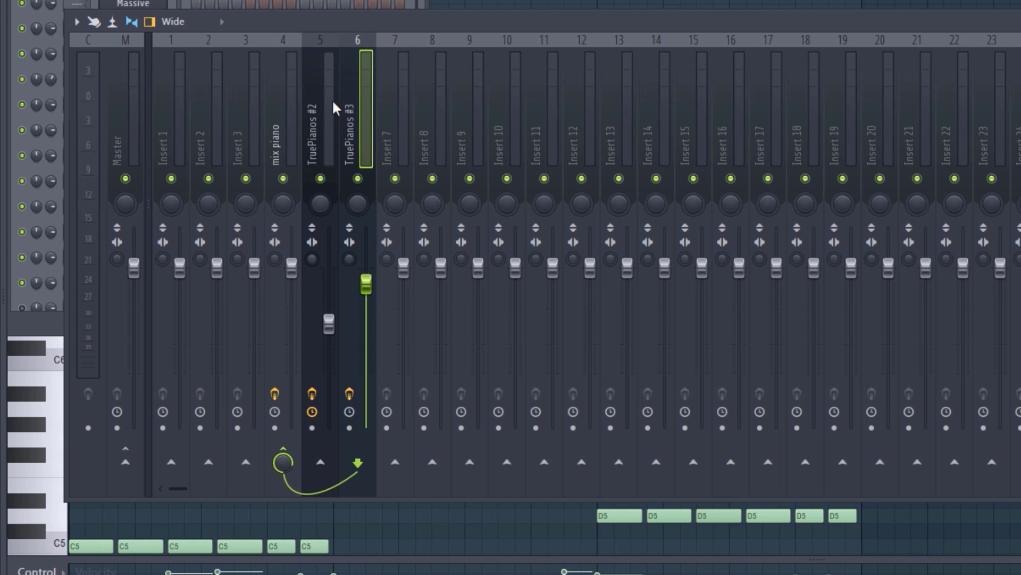
# Step: Lower the TruePianos #3 fader below the TruePianos #2 level and replay both pianos together
pyautogui.press('space')
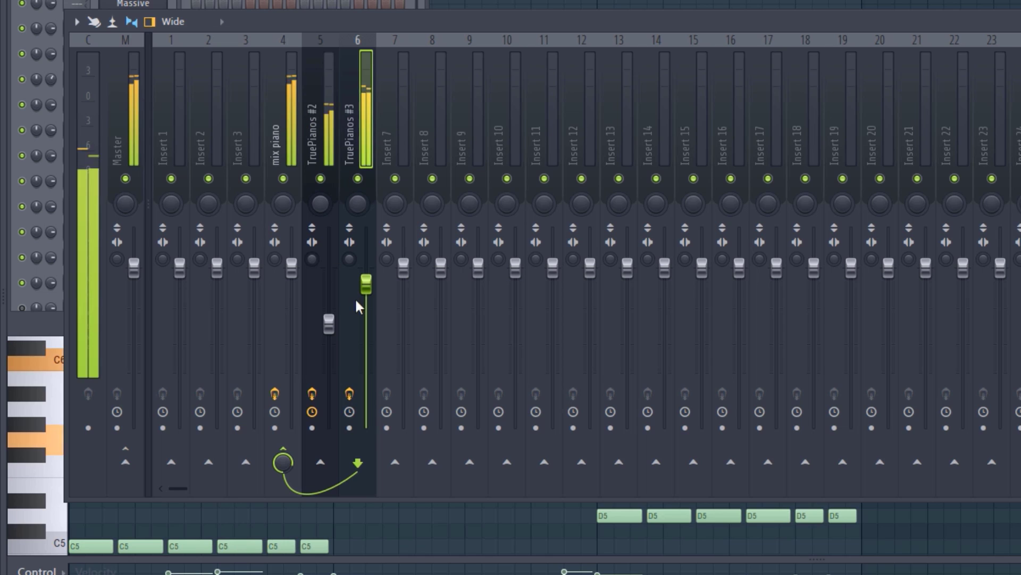
pyautogui.moveTo(366, 285); pyautogui.dragTo(366, 348)
pyautogui.press('space')
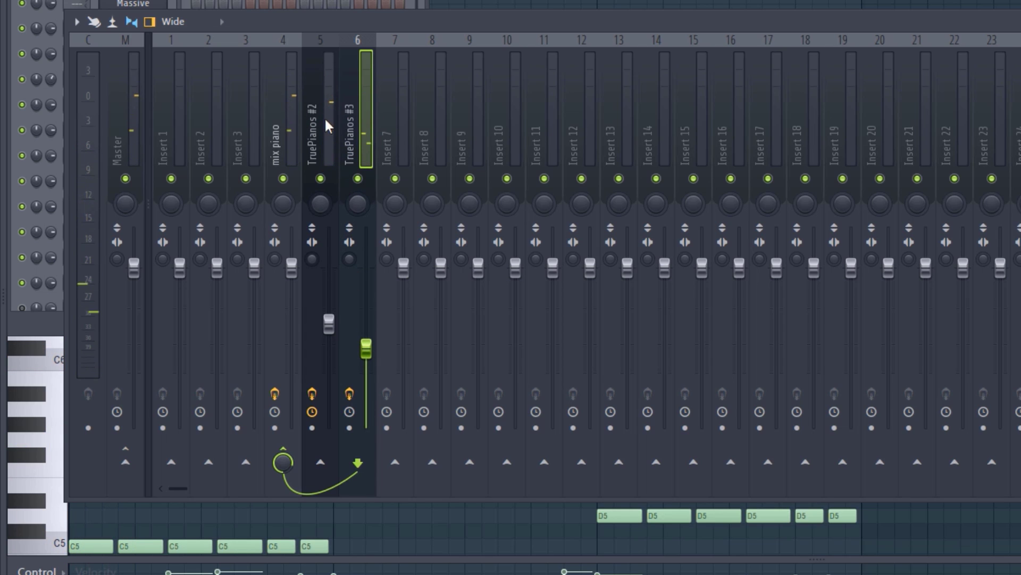
pyautogui.press('space')
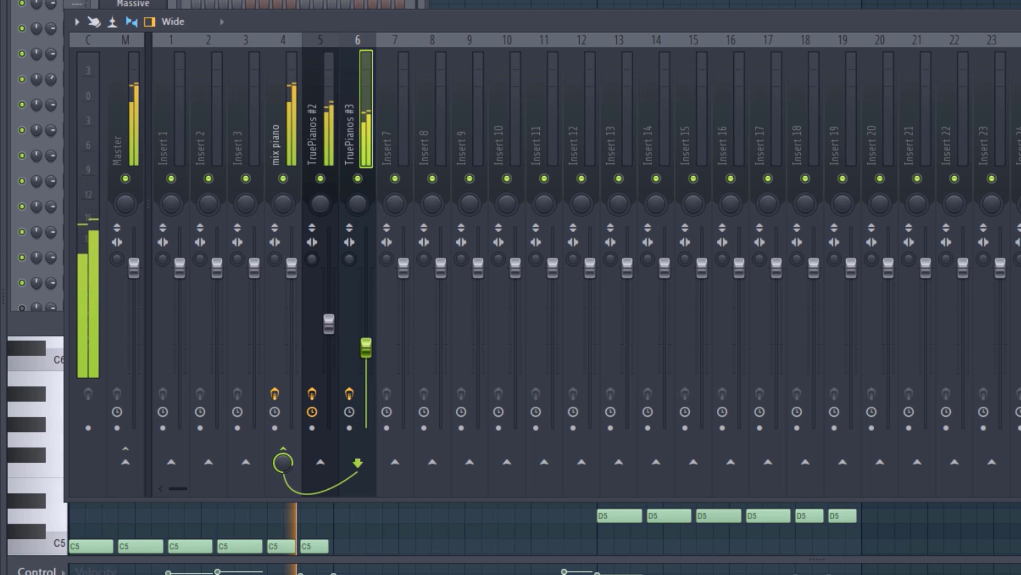
# Step: Fine-tune the TruePianos #2 fader and compress the mix piano track with API-2500 Stereo
pyautogui.moveTo(329, 324); pyautogui.dragTo(329, 323)
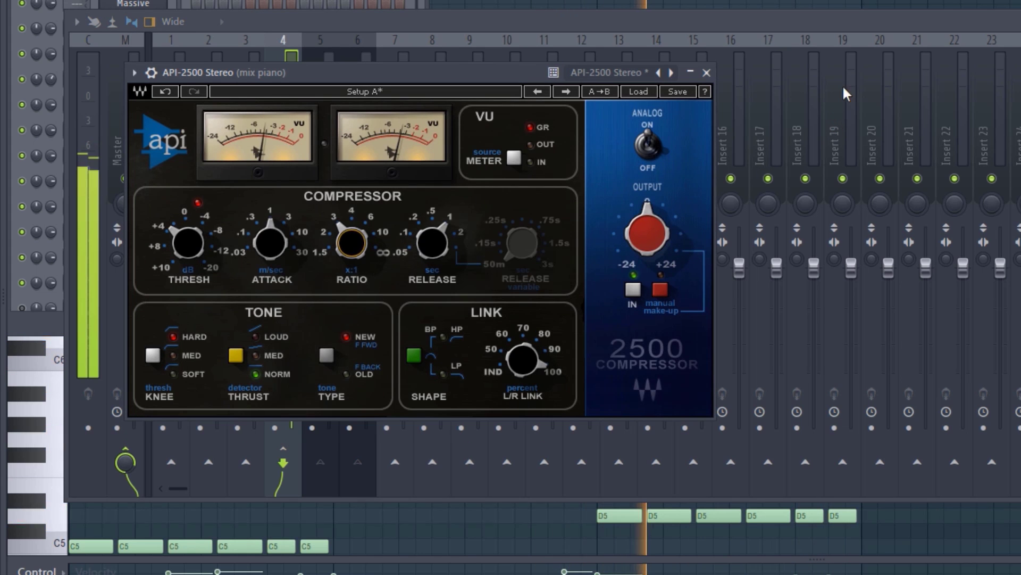
pyautogui.click(824, 26)
pyautogui.press('space')
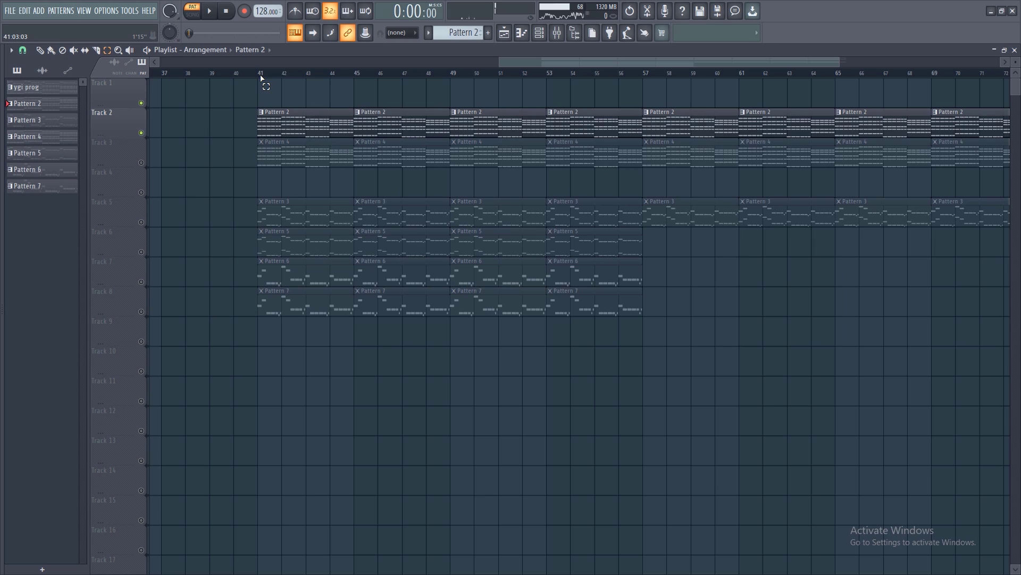
# Step: Select bars 41 to 45 in the playlist, arm the mix piano track and record its output as an audio clip
pyautogui.moveTo(260, 75); pyautogui.dragTo(432, 77)
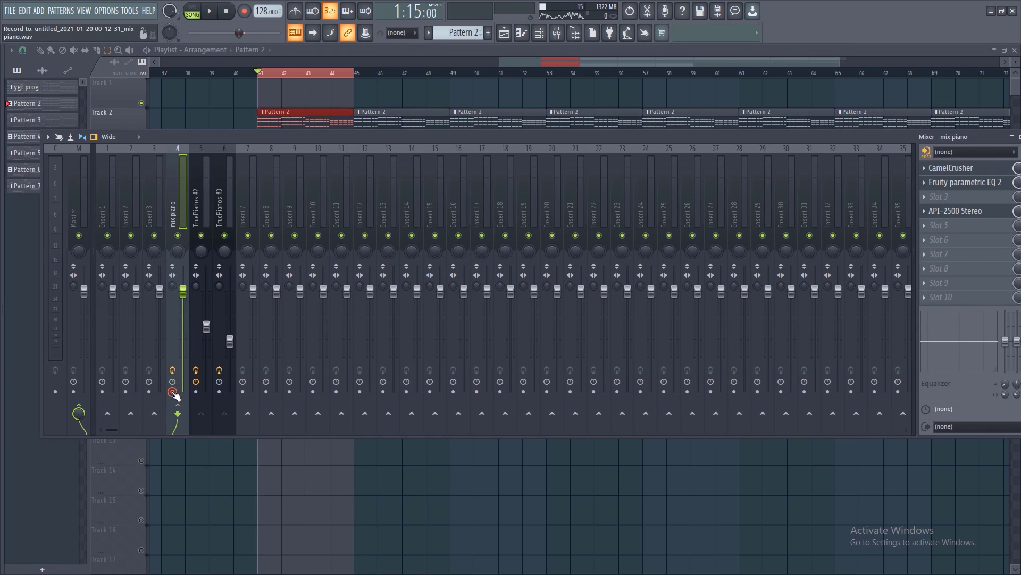
pyautogui.press('space')
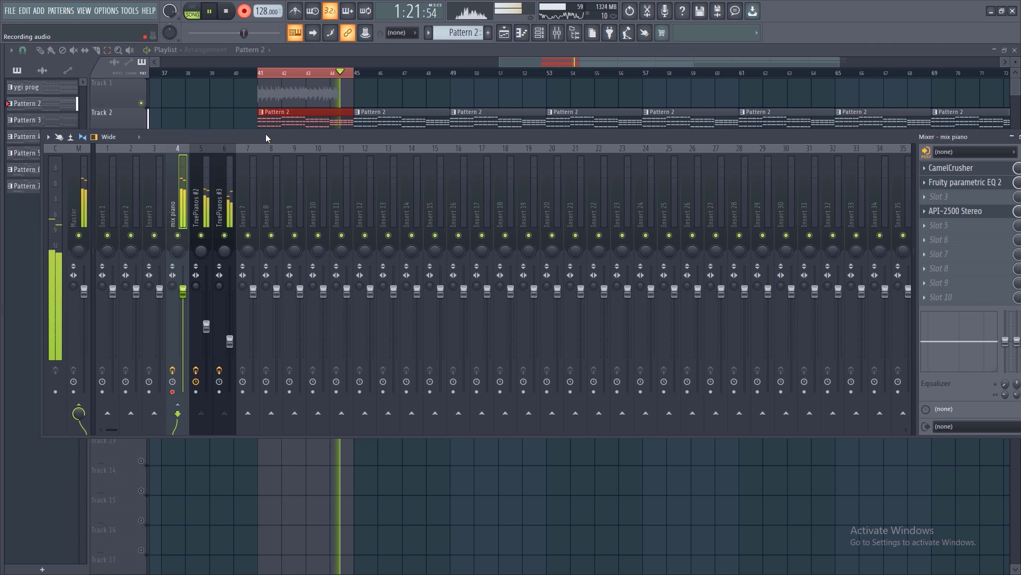
pyautogui.press('space')
# Step: Mute all the Pattern 2 clips on Track 2 of the playlist
pyautogui.moveTo(313, 120); pyautogui.dragTo(995, 119)
pyautogui.click(885, 63)
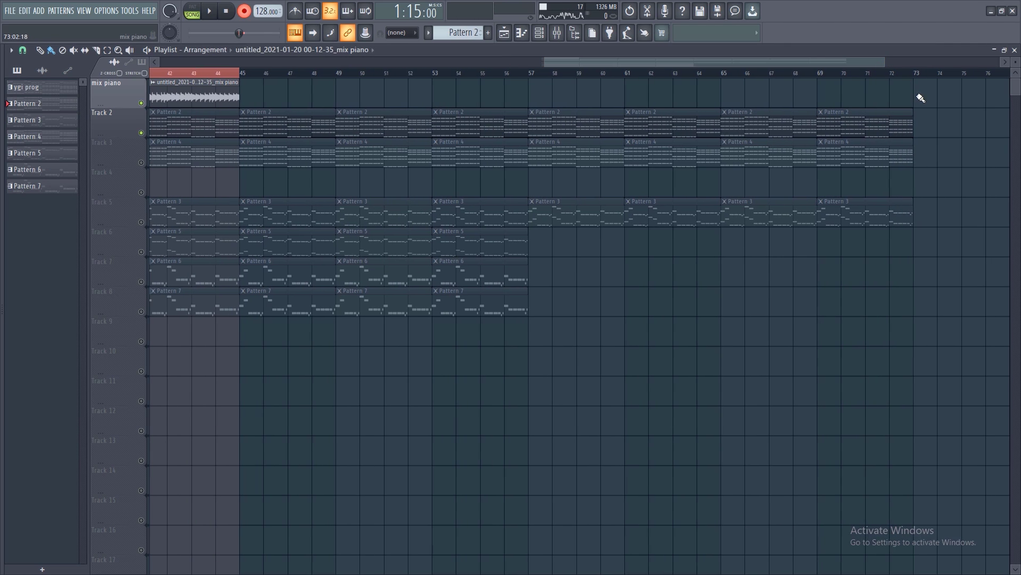
pyautogui.click(780, 63)
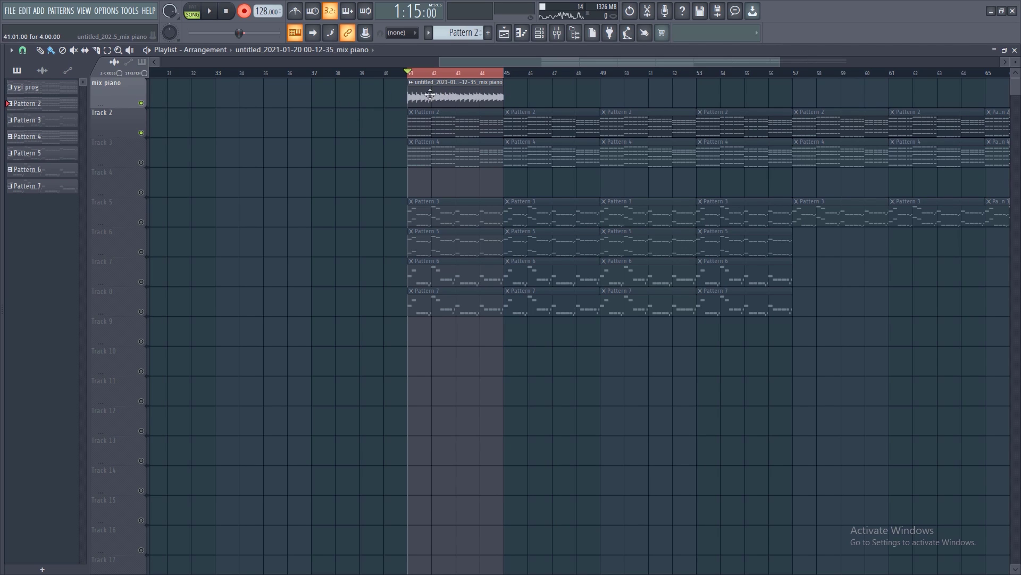
# Step: Repeat the recorded mix piano clip up to bar 57 and turn off recording for the mix piano track
pyautogui.moveTo(441, 62); pyautogui.dragTo(470, 63)
pyautogui.click(244, 11)
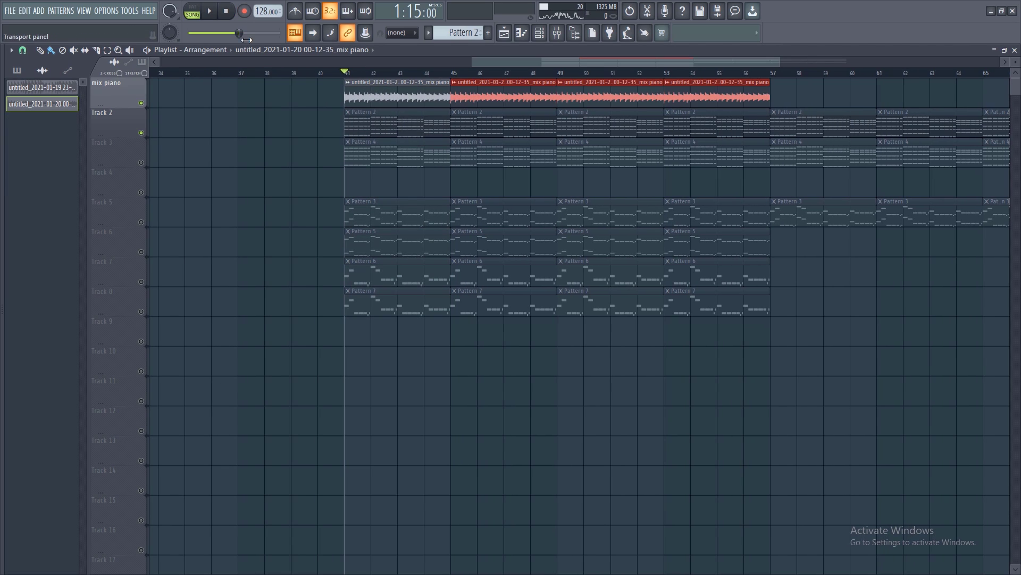
pyautogui.press('F9')
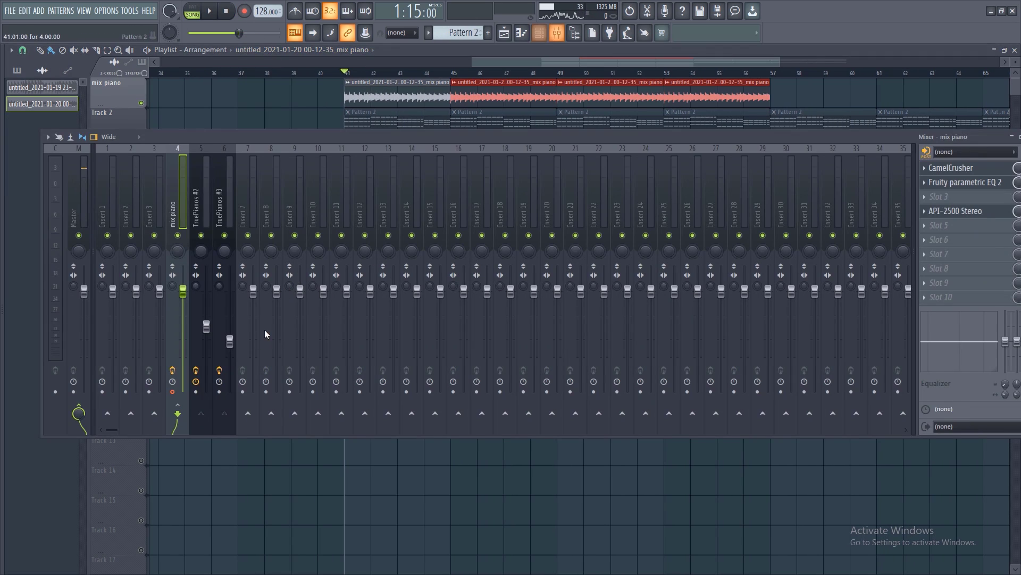
pyautogui.press('F9')
# Step: Play the recorded piano audio briefly and duplicate its four clips to fill the track up to bar 73
pyautogui.press('space')
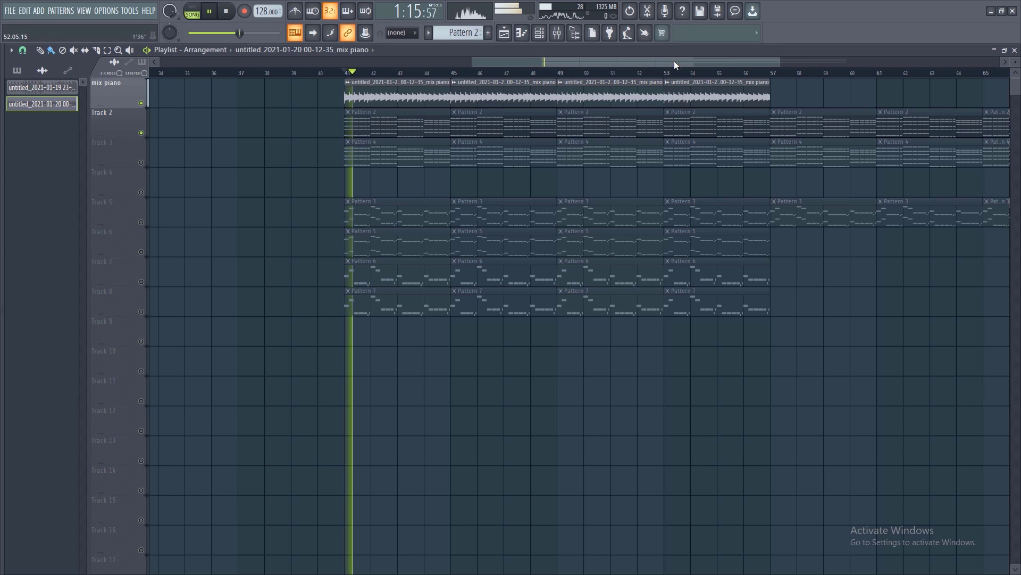
pyautogui.moveTo(676, 66); pyautogui.dragTo(724, 66)
pyautogui.moveTo(648, 91); pyautogui.dragTo(994, 89)
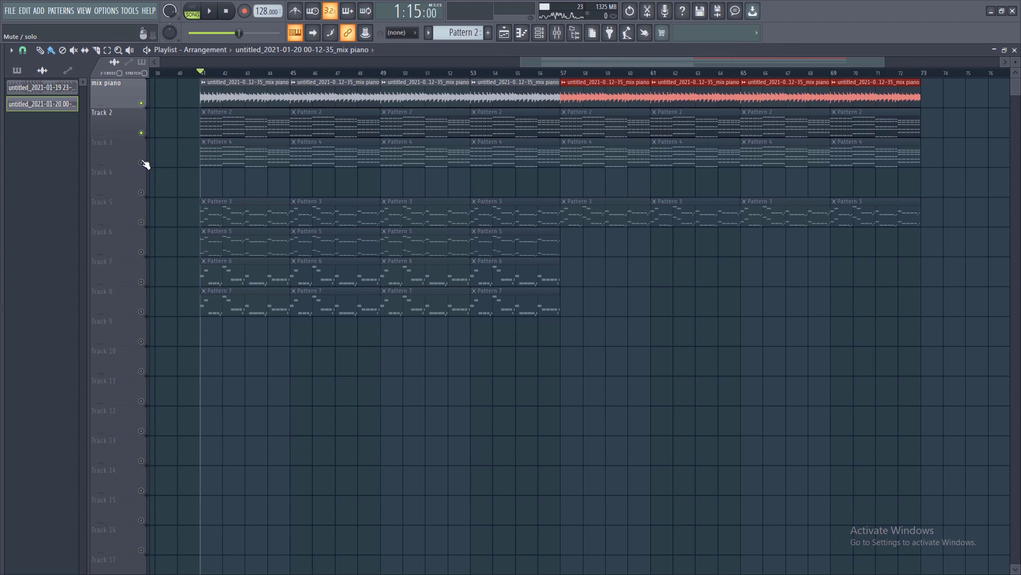
# Step: Solo Track 3 and play its Pattern 4 clips from bar 41
pyautogui.rightClick(142, 162)
pyautogui.press('space')
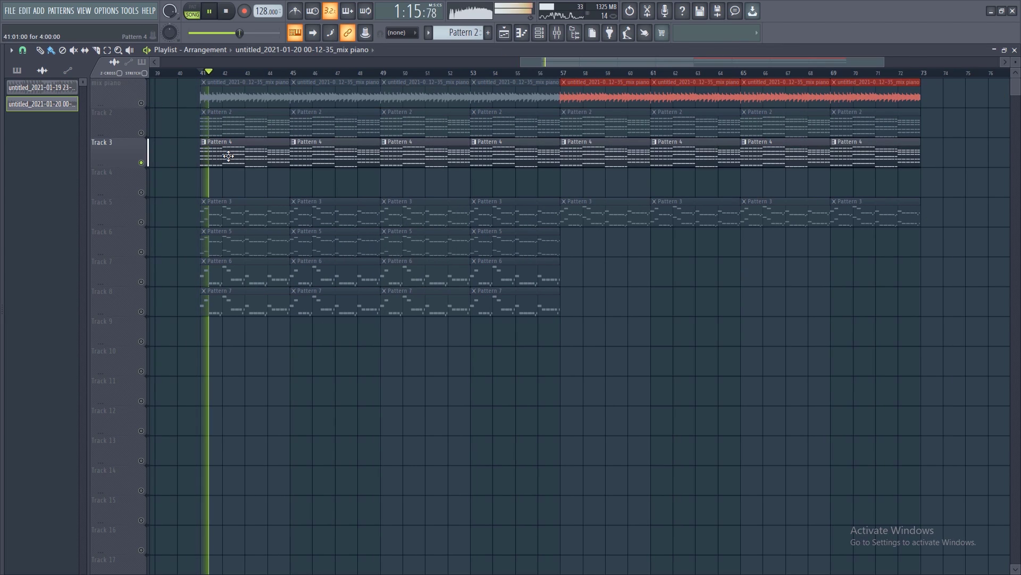
pyautogui.press('space')
# Step: Open Pattern 4 and route Sylenth1, Sylenth1 #2 and Sylenth1 #3 to their own mixer tracks 7, 8 and 9
pyautogui.doubleClick(243, 152)
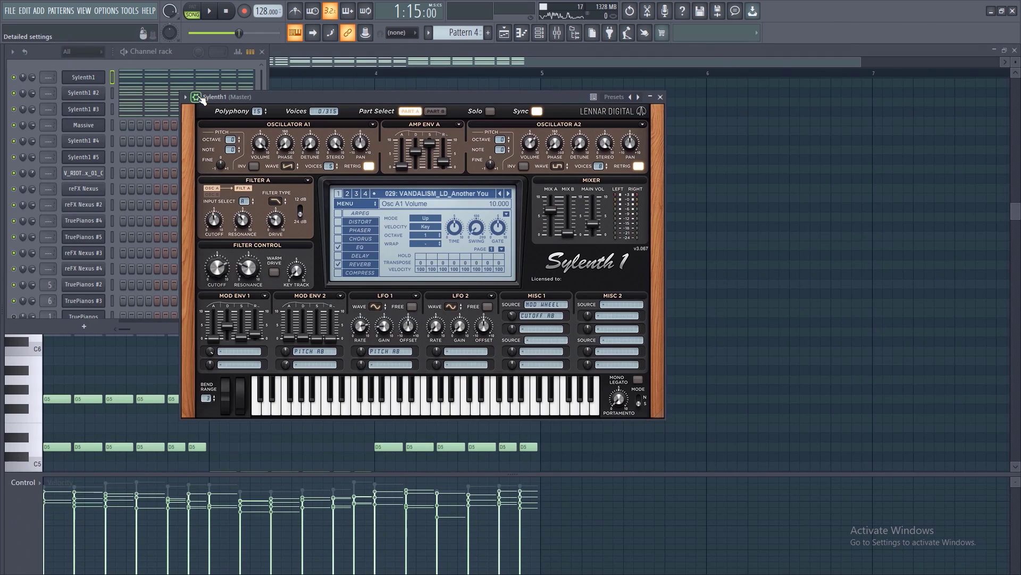
pyautogui.click(196, 97)
pyautogui.click(653, 128)
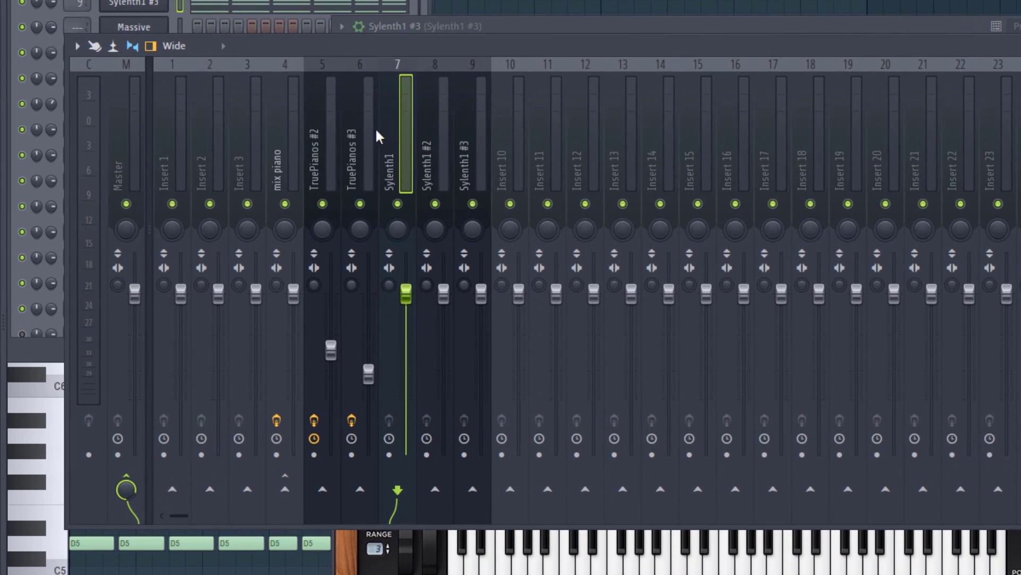
# Step: Route the Sylenth1 track only to Insert 3 and name that insert "mix synth"
pyautogui.rightClick(248, 488)
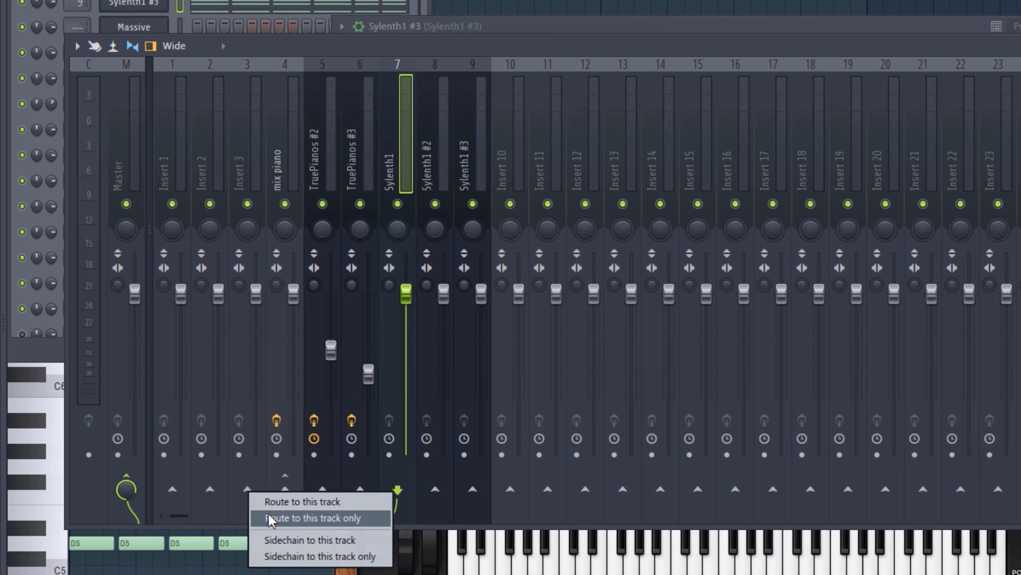
pyautogui.click(277, 519)
pyautogui.press('F2')
pyautogui.write('mix synth')
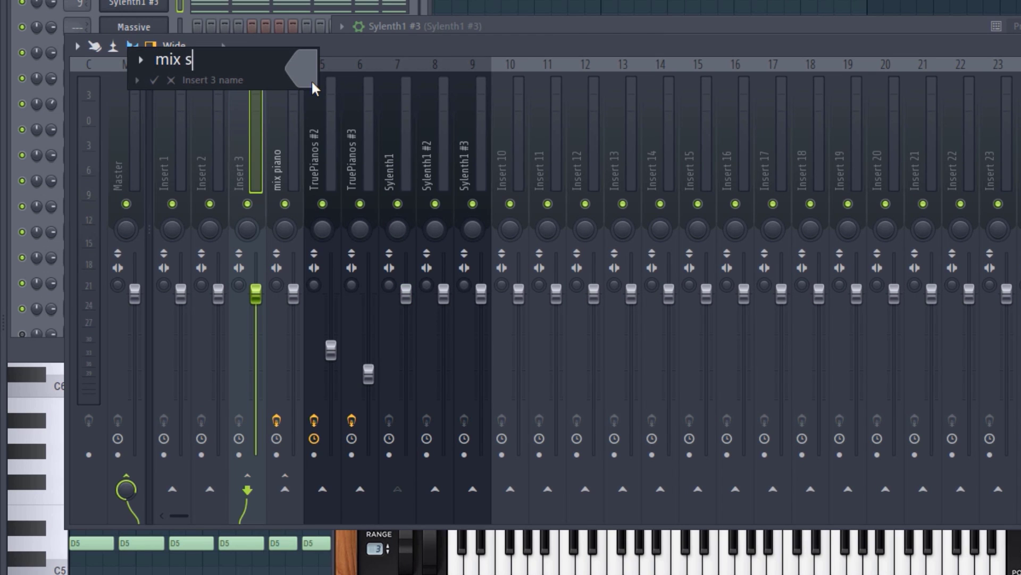
pyautogui.press('Return')
# Step: Route the Sylenth1 #2 and Sylenth1 #3 mixer tracks only to the mix synth track
pyautogui.click(394, 167)
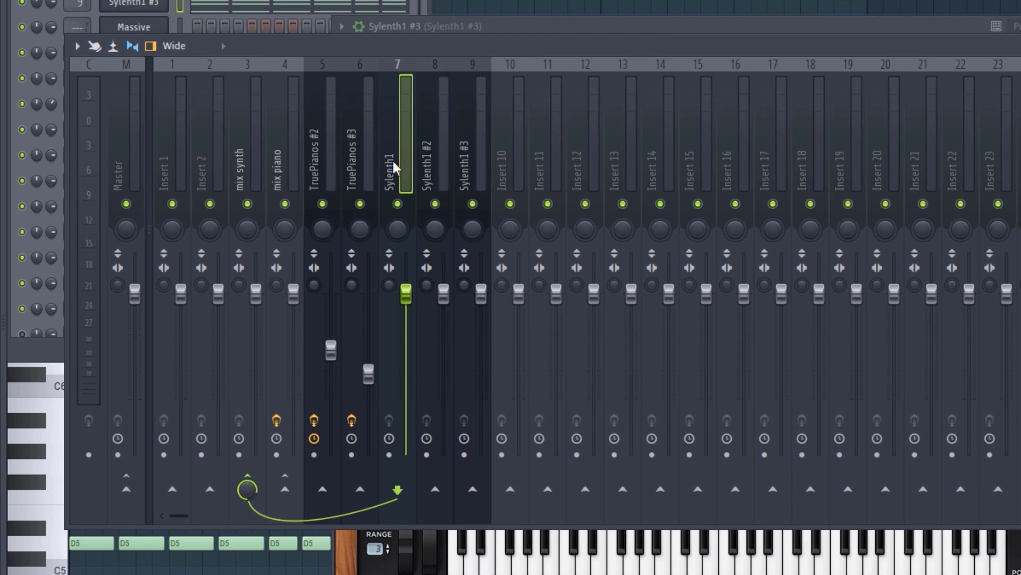
pyautogui.click(444, 147)
pyautogui.rightClick(248, 488)
pyautogui.click(319, 519)
pyautogui.click(482, 154)
pyautogui.rightClick(247, 487)
pyautogui.click(320, 519)
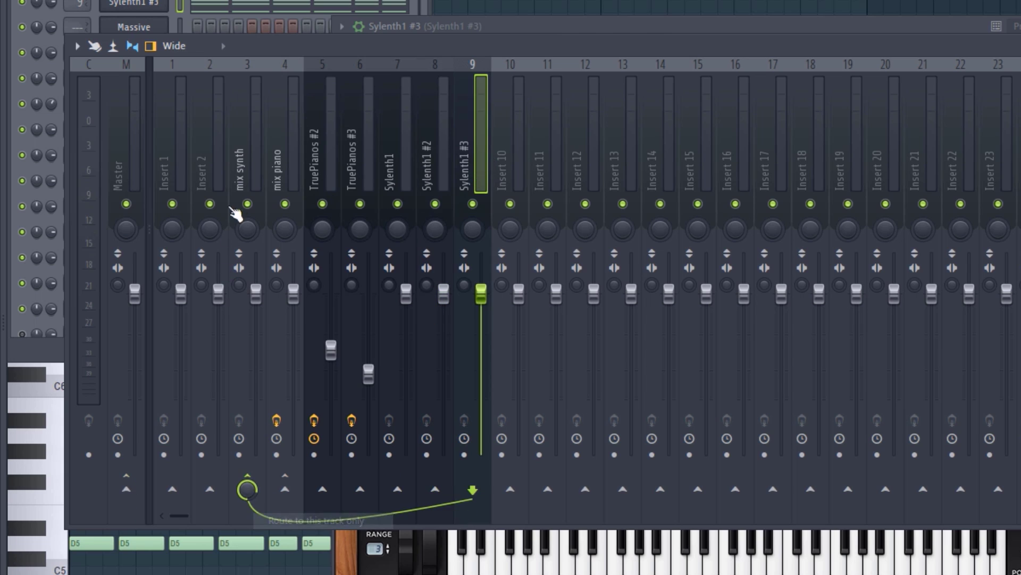
# Step: Play the synth layers, mute the Sylenth1 #2 and Sylenth1 #3 tracks, and lower the volume fader of the Sylenth1 track
pyautogui.click(255, 151)
pyautogui.press('space')
pyautogui.press('space')
pyautogui.click(407, 174)
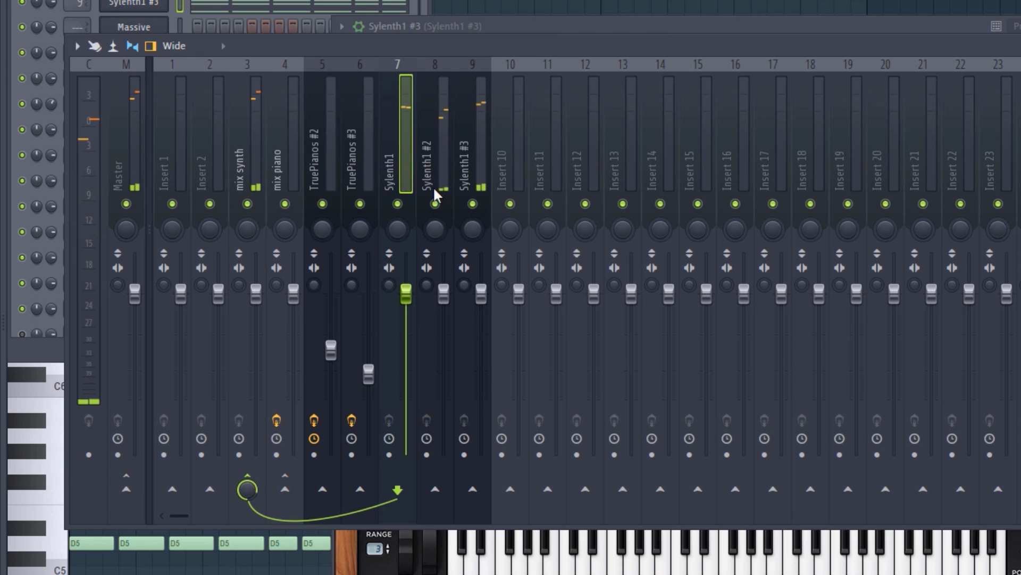
pyautogui.click(439, 193)
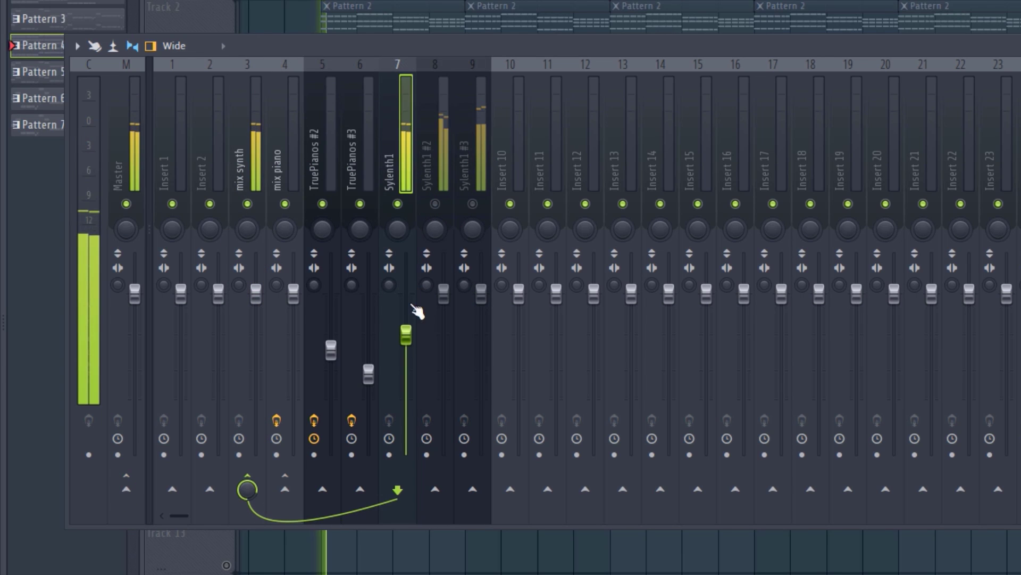
pyautogui.press('space')
pyautogui.moveTo(408, 334); pyautogui.dragTo(408, 347)
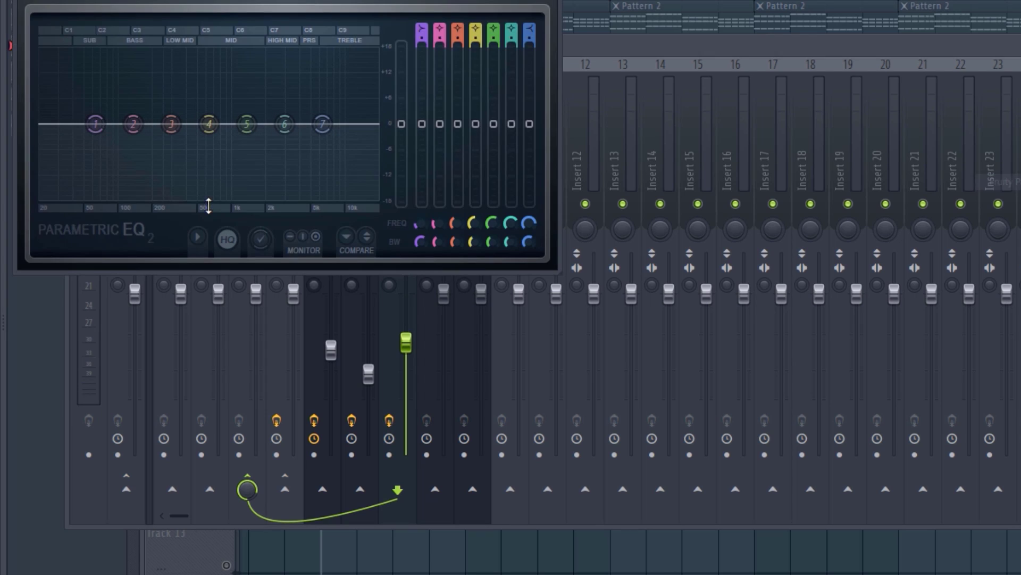
# Step: Cut the low end of the Sylenth1 track with Parametric EQ 2, placing band 1 at about 100 Hz
pyautogui.press('space')
pyautogui.moveTo(101, 130); pyautogui.dragTo(129, 201)
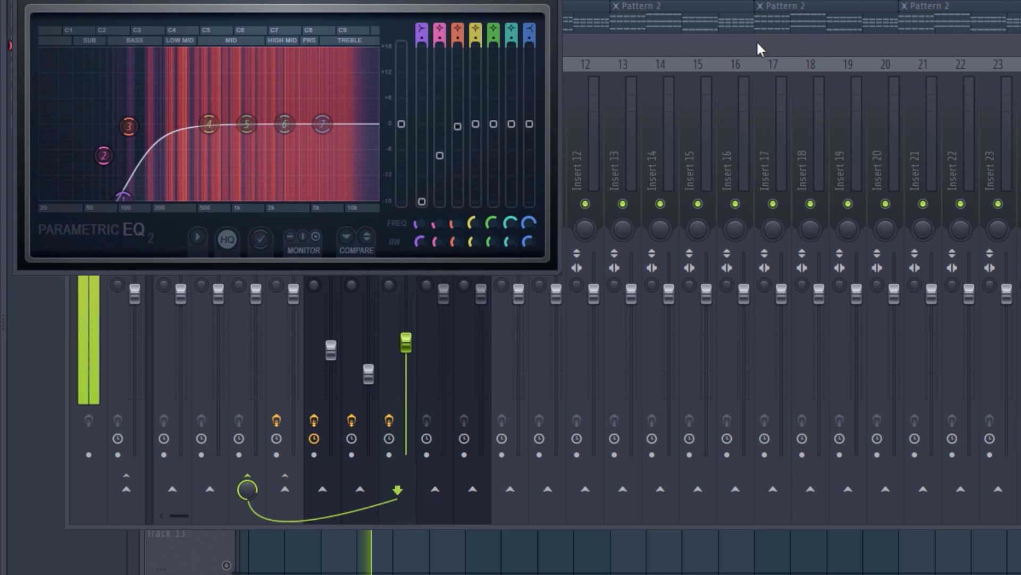
pyautogui.click(730, 64)
# Step: Unmute the Sylenth1 #2 mixer track and lower its volume fader to balance it with Sylenth1
pyautogui.click(447, 189)
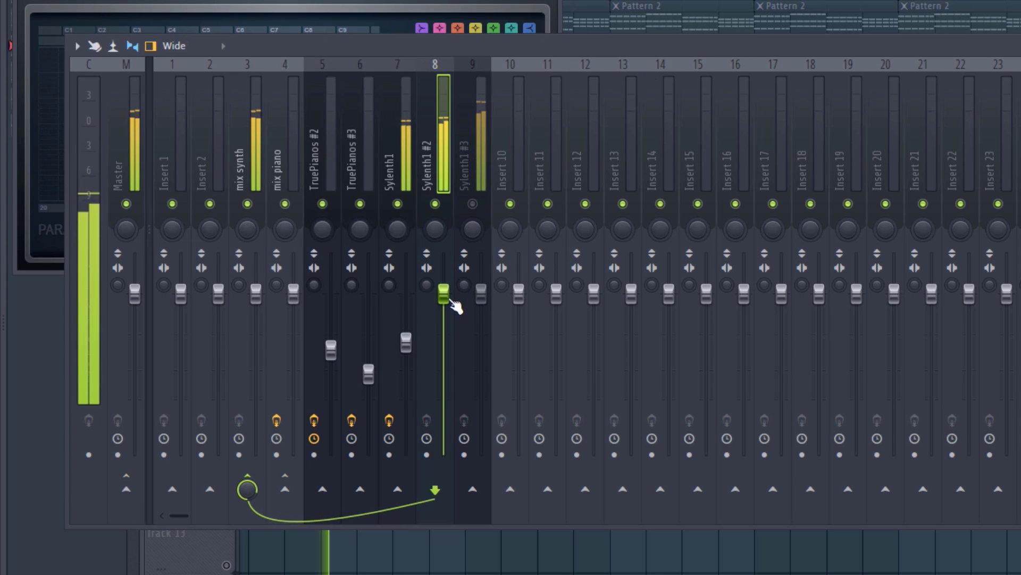
pyautogui.moveTo(444, 294); pyautogui.dragTo(443, 349)
pyautogui.press('space')
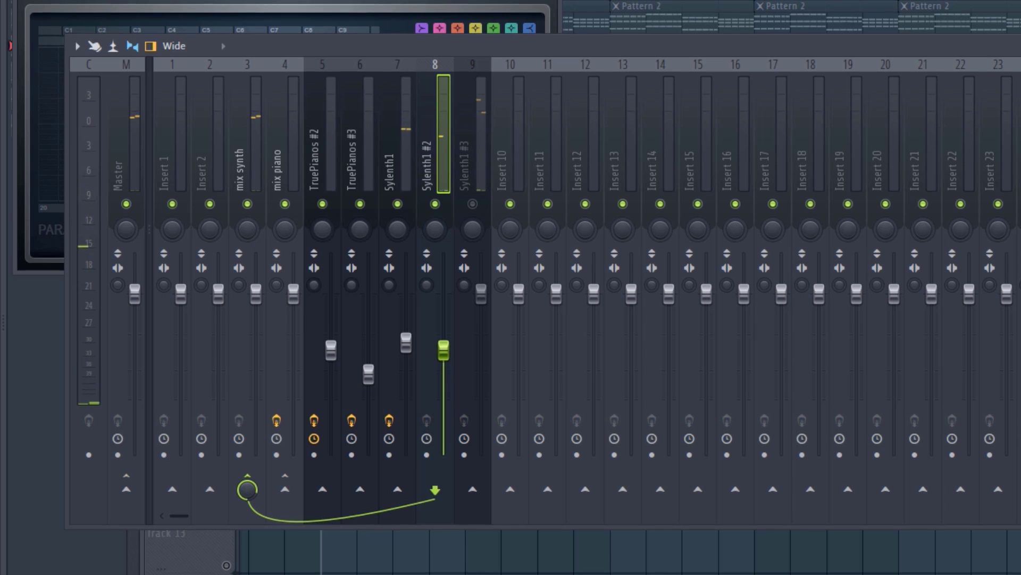
pyautogui.click(866, 56)
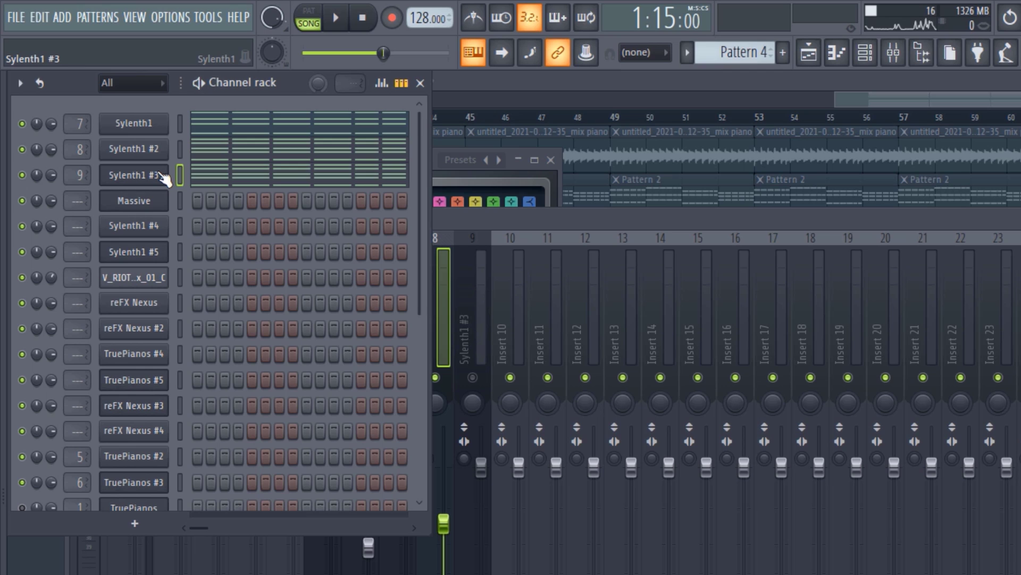
# Step: Shape the Sylenth1 #2 amp envelopes in Part A and Part B with decay at about 6 and sustain at about 4
pyautogui.click(162, 176)
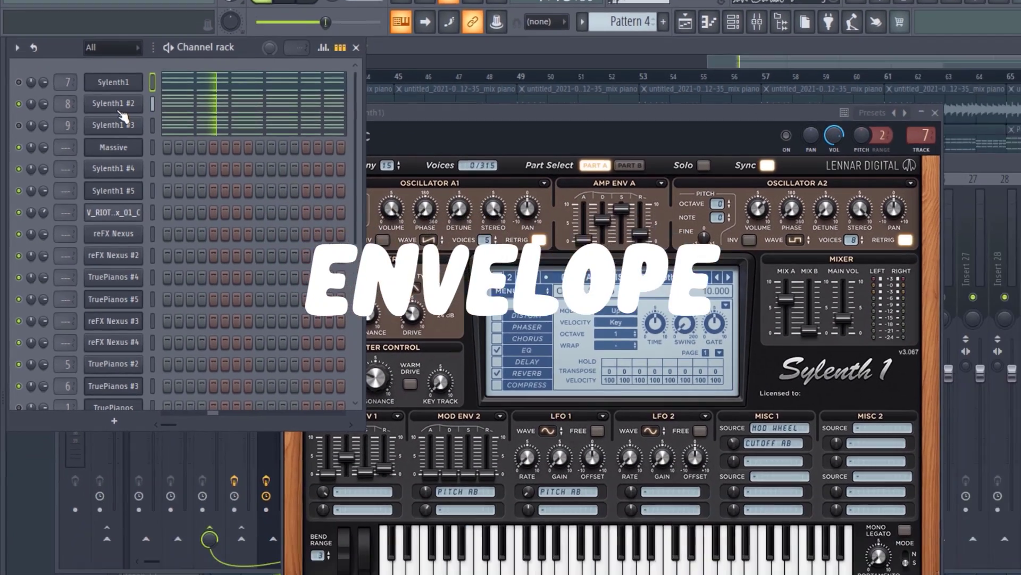
pyautogui.click(114, 104)
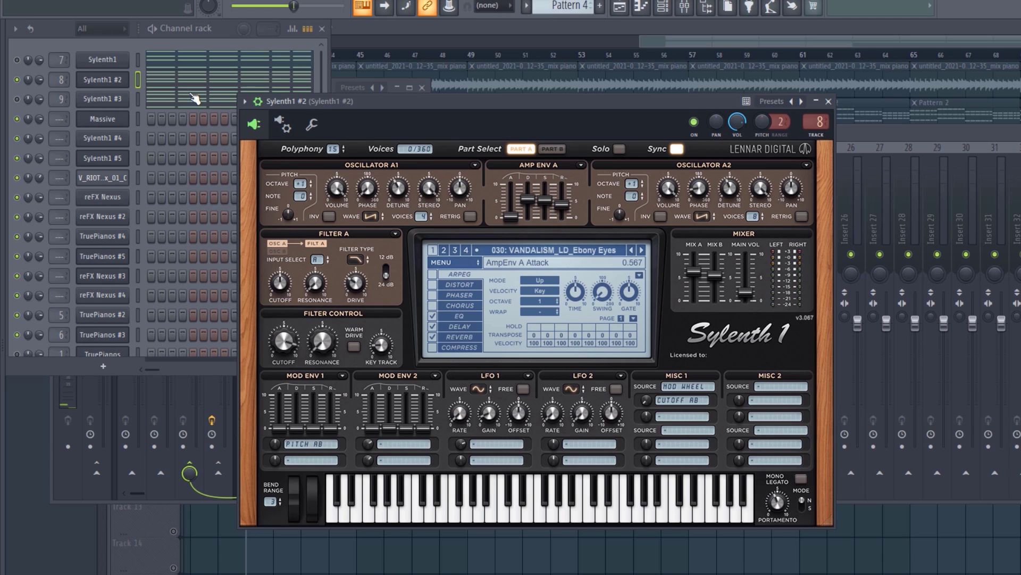
pyautogui.press('space')
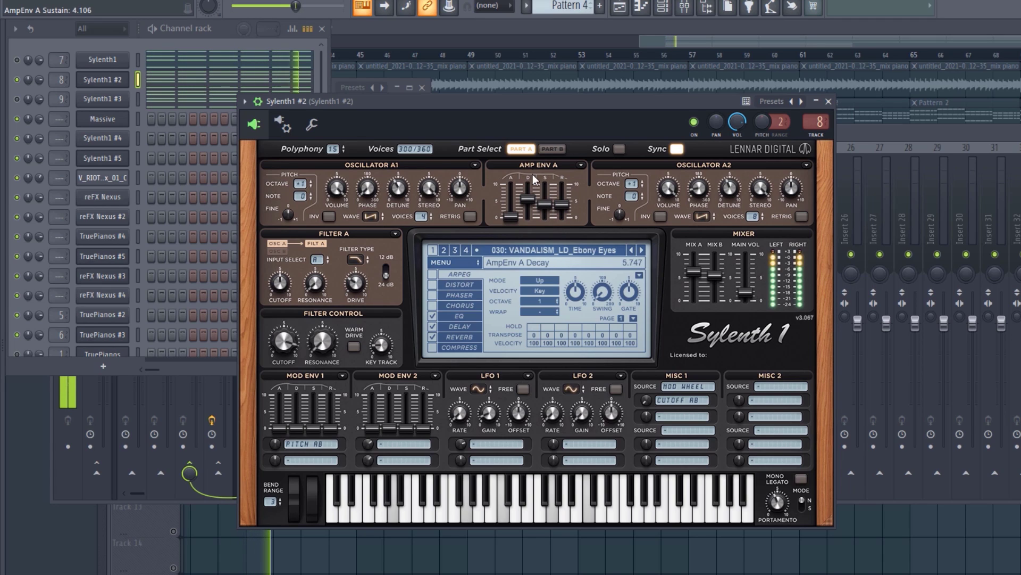
pyautogui.click(552, 149)
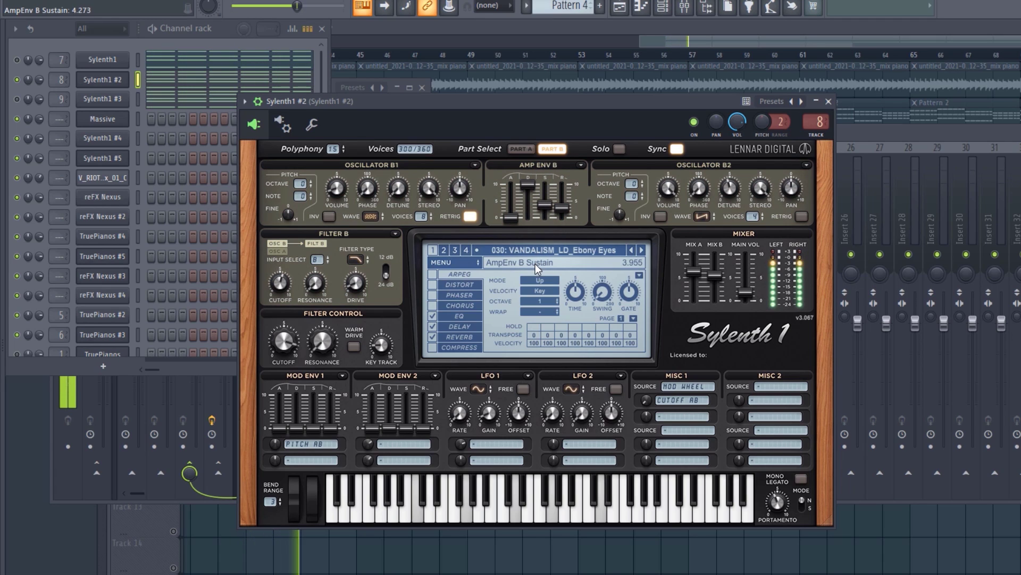
pyautogui.moveTo(528, 185); pyautogui.dragTo(525, 217)
pyautogui.click(545, 210)
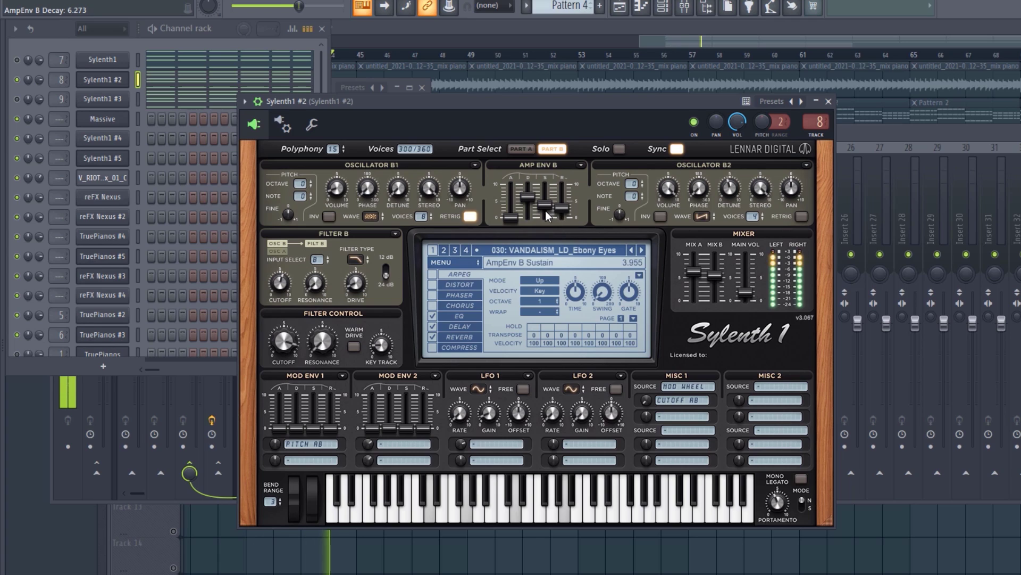
pyautogui.click(520, 149)
pyautogui.moveTo(544, 215); pyautogui.dragTo(559, 221)
pyautogui.click(551, 152)
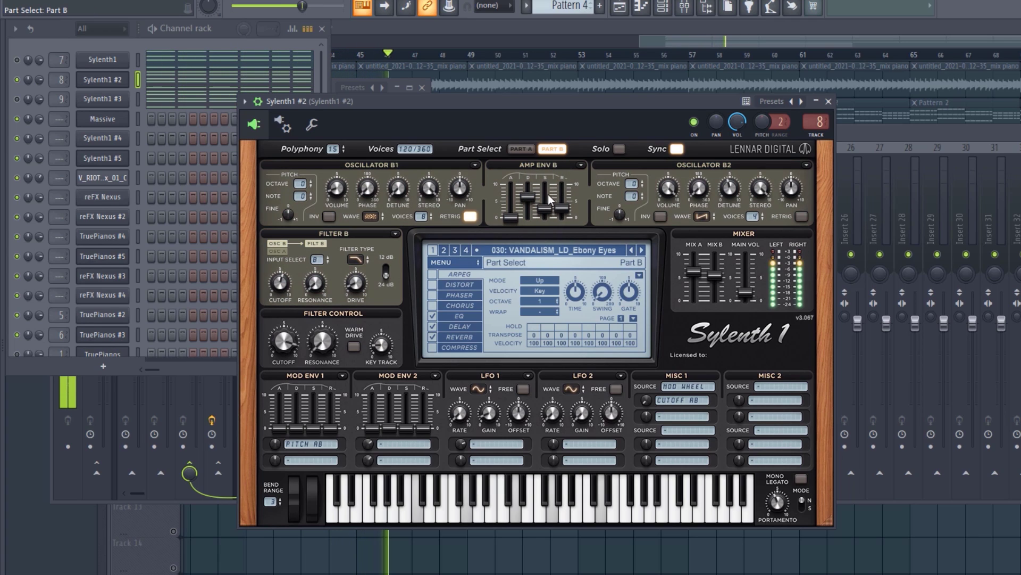
pyautogui.click(547, 208)
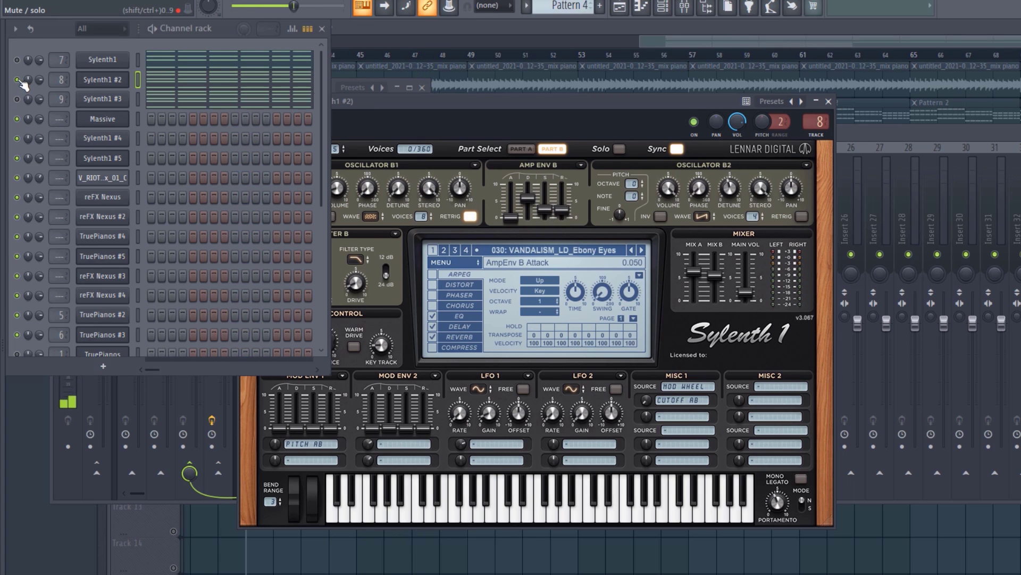
# Step: Lower the Sylenth1 amp envelope sustain in Part A, adjust the Part B envelope, and re-enable the Sylenth1 #2 channel
pyautogui.click(102, 59)
pyautogui.press('space')
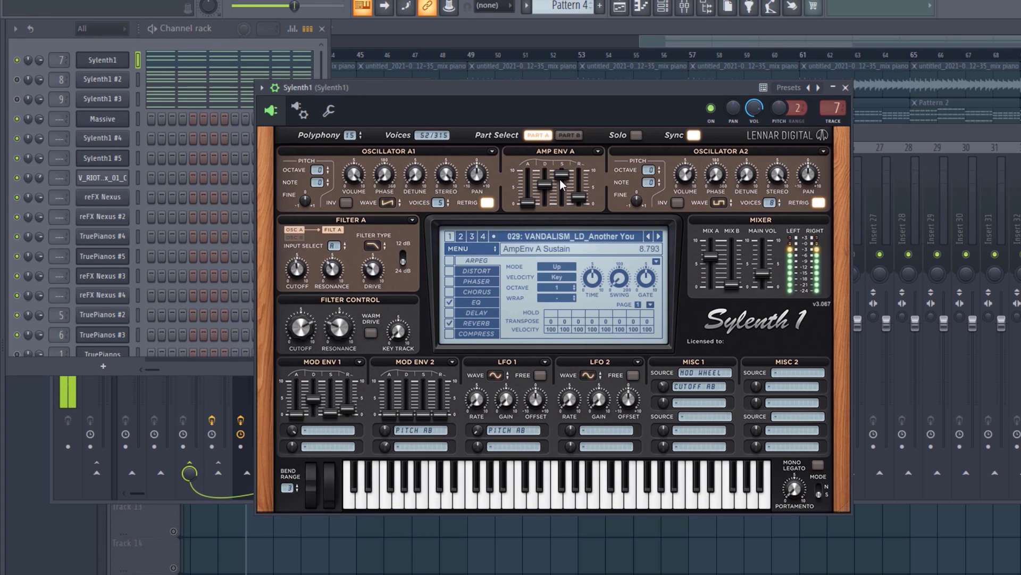
pyautogui.moveTo(560, 181); pyautogui.dragTo(564, 237)
pyautogui.press('space')
pyautogui.click(562, 135)
pyautogui.moveTo(544, 202); pyautogui.dragTo(562, 219)
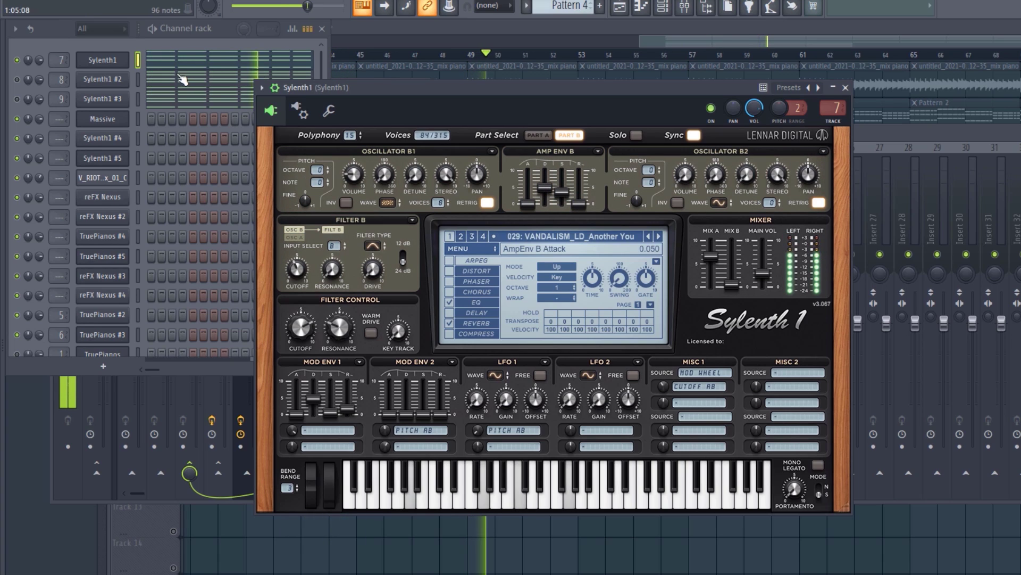
pyautogui.click(16, 80)
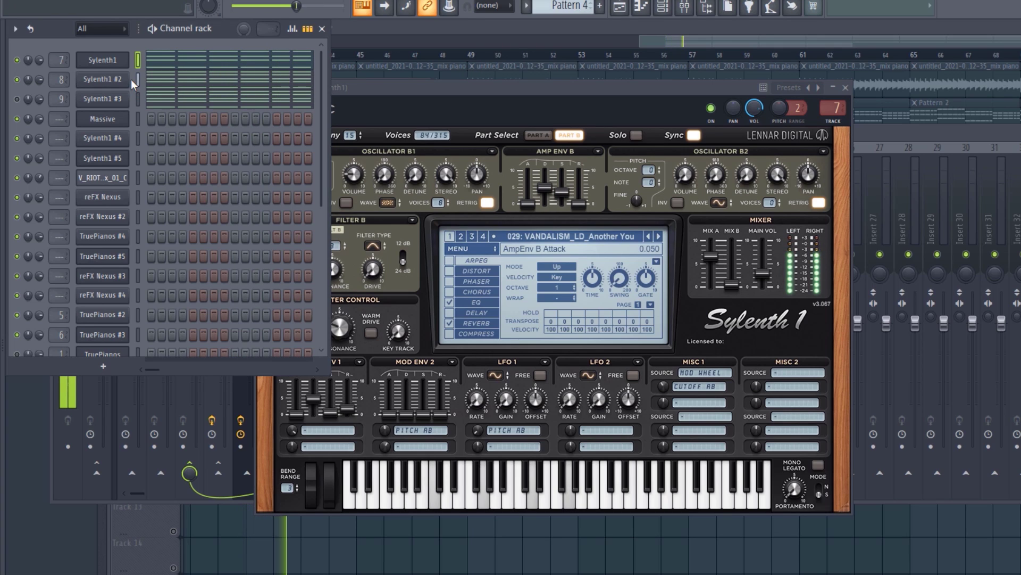
# Step: Set the Sylenth1 #3 Part A amp envelope to decay about 4.2 and release about 1.7, and return to the mixer
pyautogui.click(102, 99)
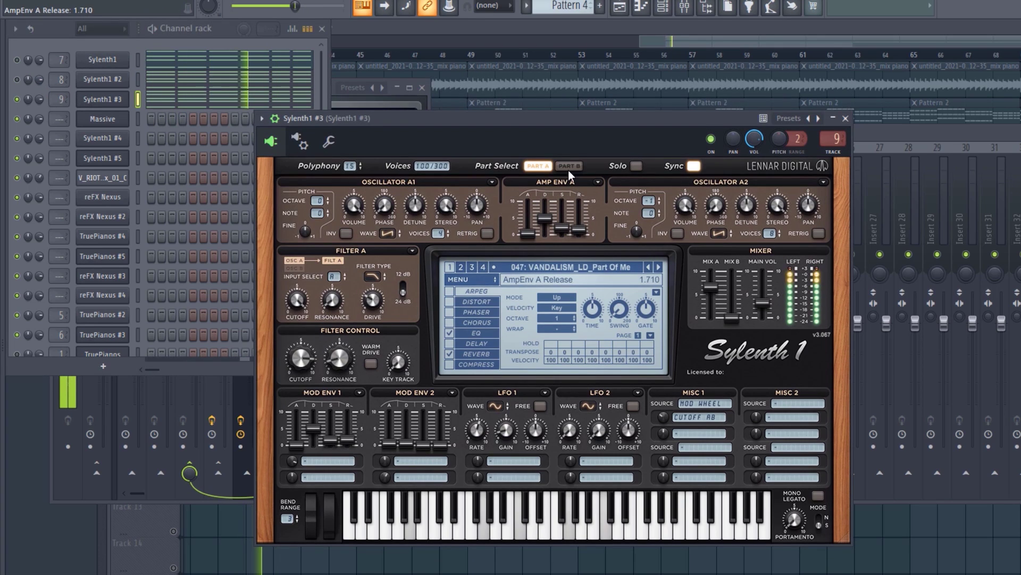
pyautogui.moveTo(570, 212); pyautogui.dragTo(563, 266)
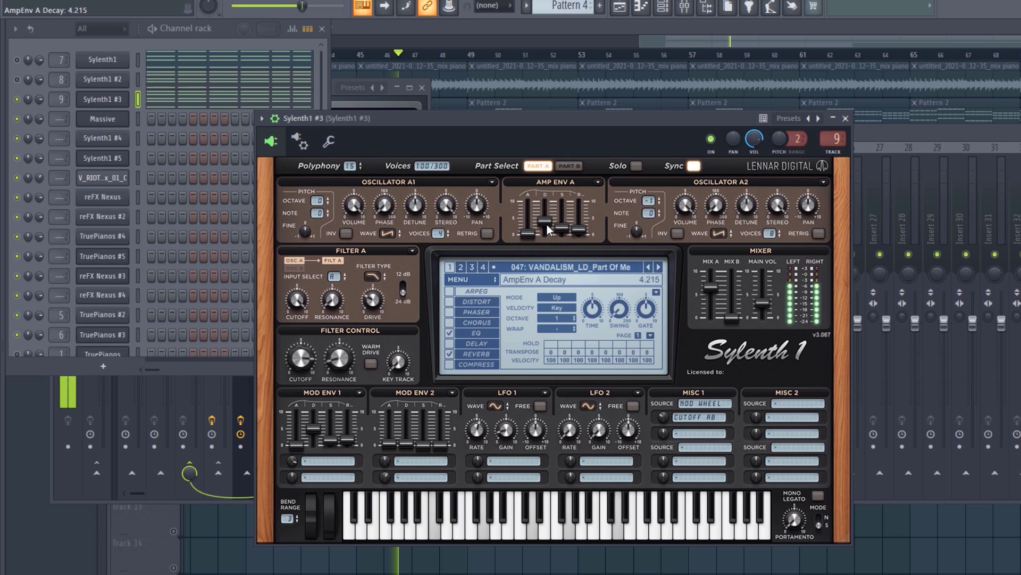
pyautogui.click(26, 91)
pyautogui.press('F9')
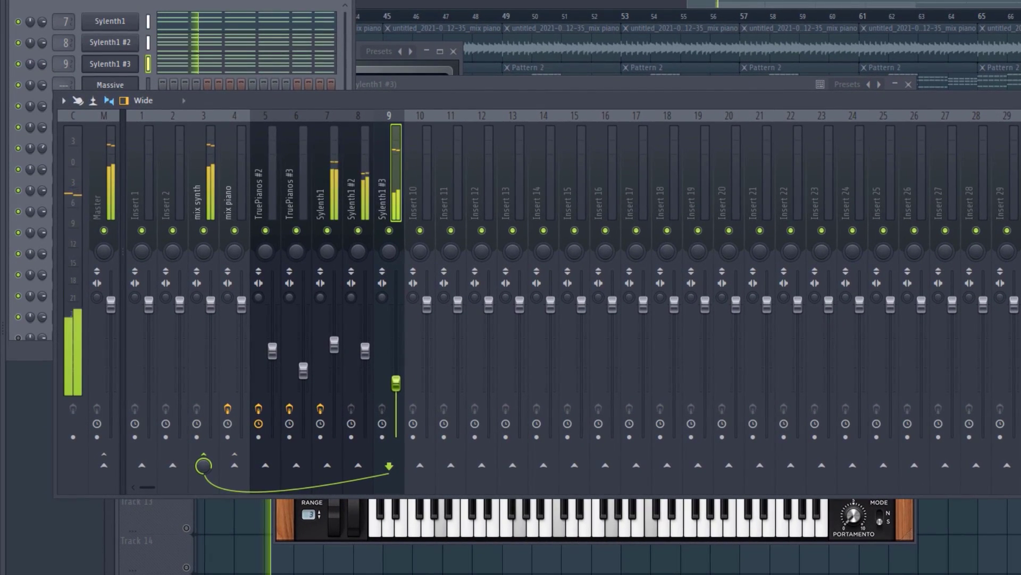
# Step: Raise the Sylenth1 #3 mixer volume to the height of the Sylenth1 fader and audition the synth mix
pyautogui.moveTo(396, 383); pyautogui.dragTo(396, 344)
pyautogui.press('space')
pyautogui.press('space')
pyautogui.click(362, 199)
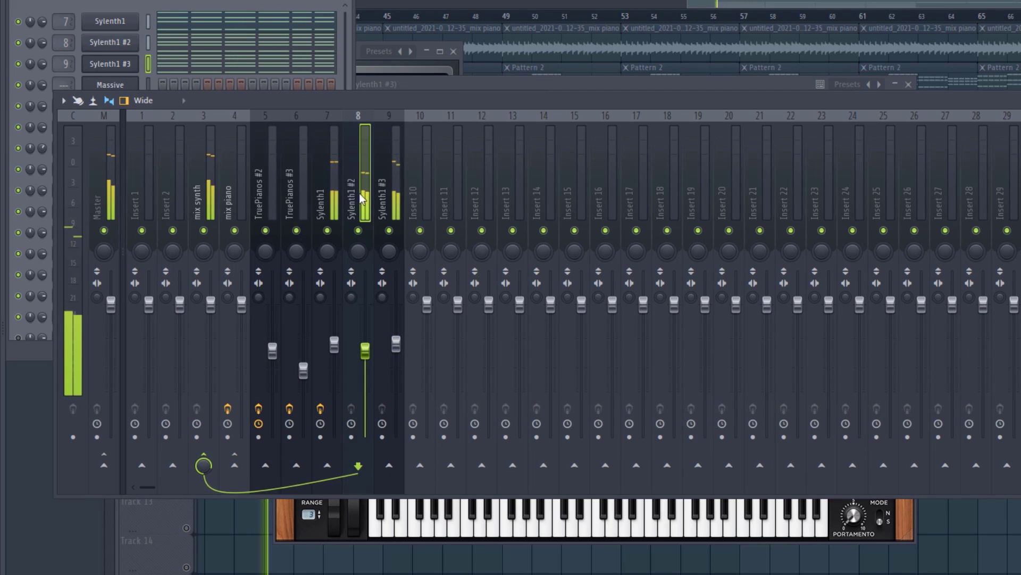
pyautogui.press('space')
pyautogui.press('space')
pyautogui.click(330, 199)
# Step: Add CamelCrusher with the British Clean patch to the mix synth track and raise its Tube distortion slightly
pyautogui.click(201, 198)
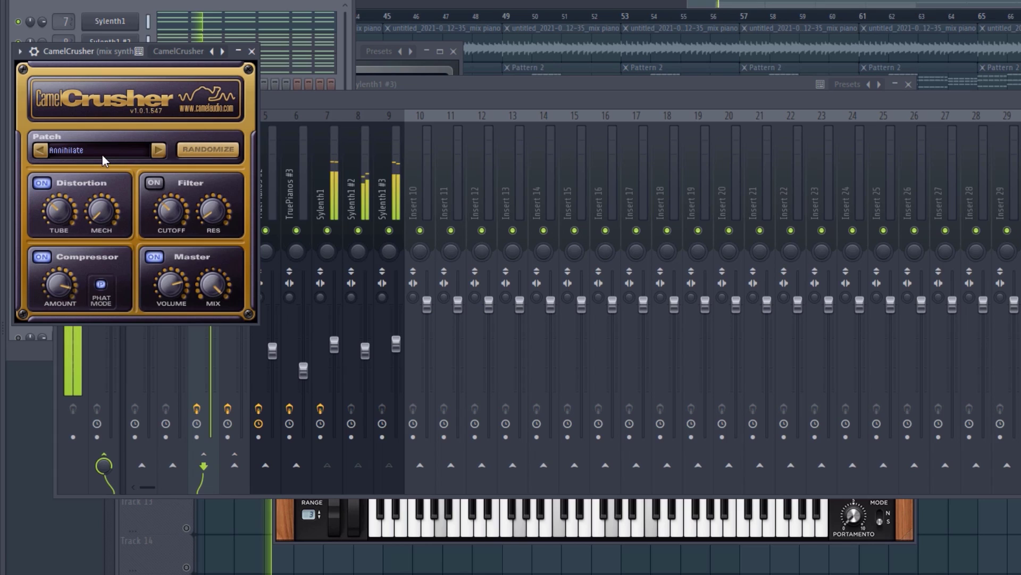
pyautogui.click(96, 151)
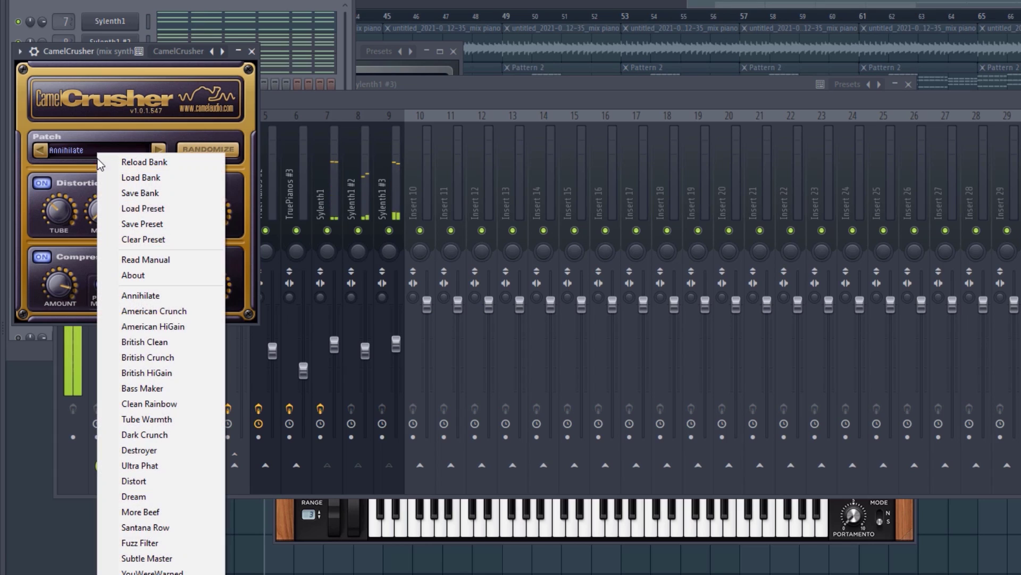
pyautogui.click(117, 341)
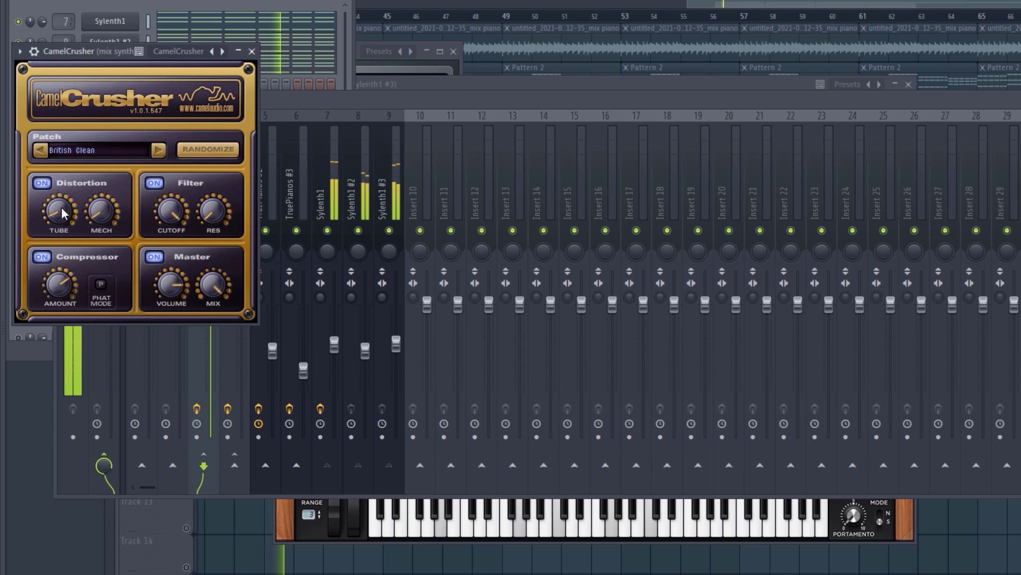
pyautogui.moveTo(63, 212); pyautogui.dragTo(67, 205)
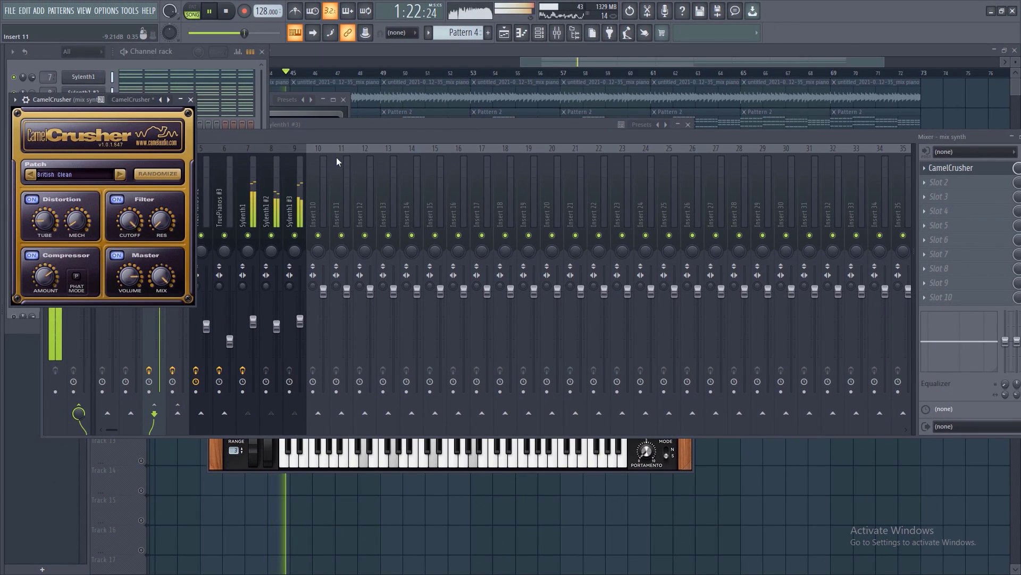
pyautogui.press('space')
# Step: Set the Sylenth1 #3 mixer volume to about 59% while auditioning the mix
pyautogui.click(315, 139)
pyautogui.click(299, 205)
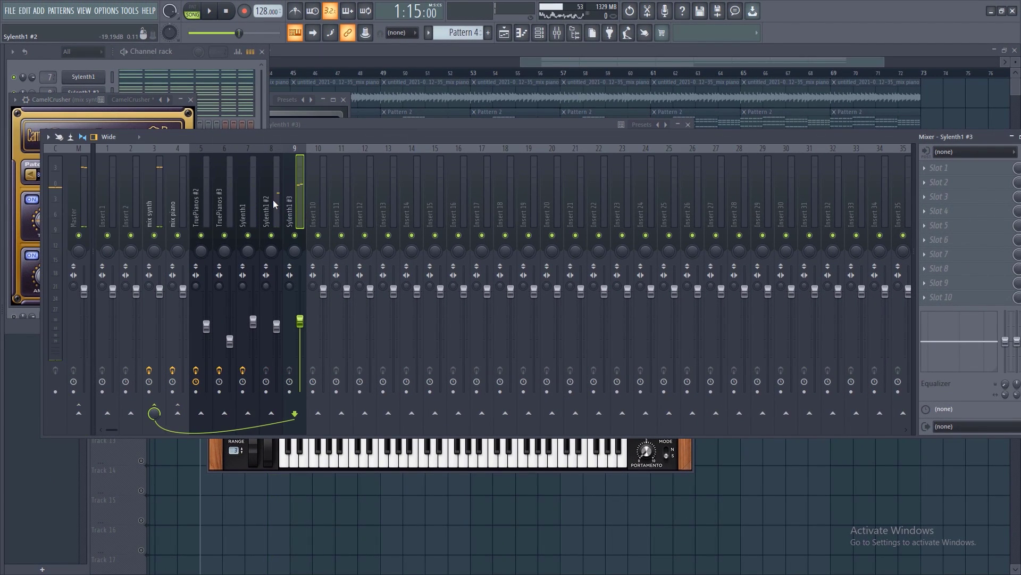
pyautogui.moveTo(300, 328); pyautogui.dragTo(300, 336)
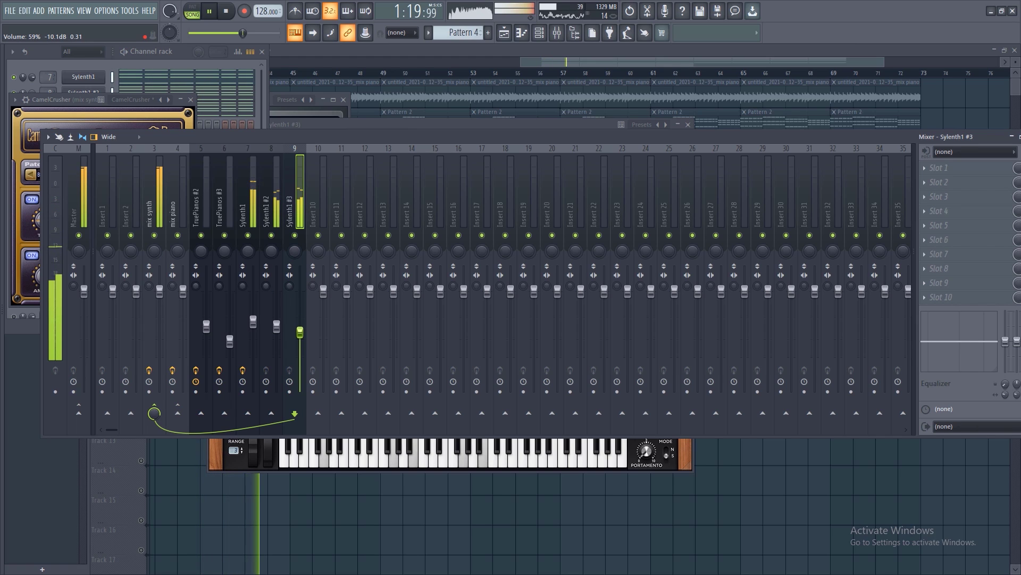
pyautogui.press('space')
# Step: Adjust Sylenth1 #2's amp envelopes, setting sustain to about 2.38 in part A and about 2.23 in part B
pyautogui.click(264, 242)
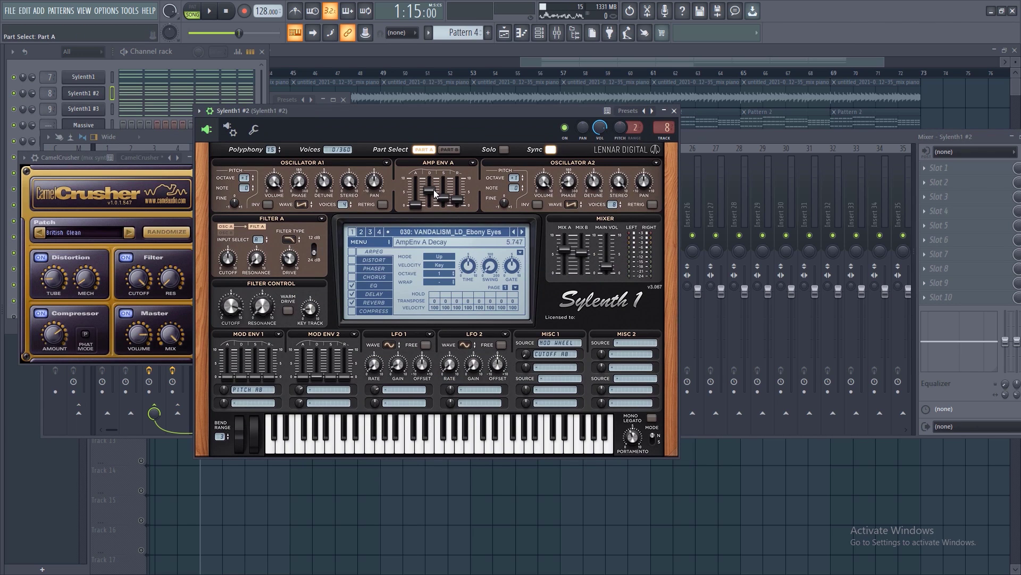
pyautogui.moveTo(433, 189); pyautogui.dragTo(431, 200)
pyautogui.press('space')
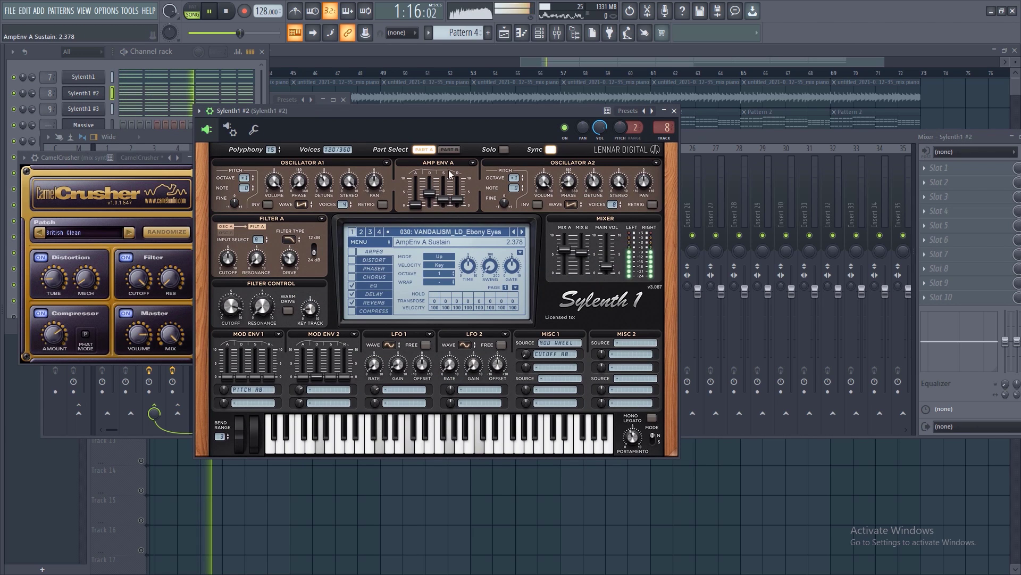
pyautogui.click(450, 150)
pyautogui.click(432, 202)
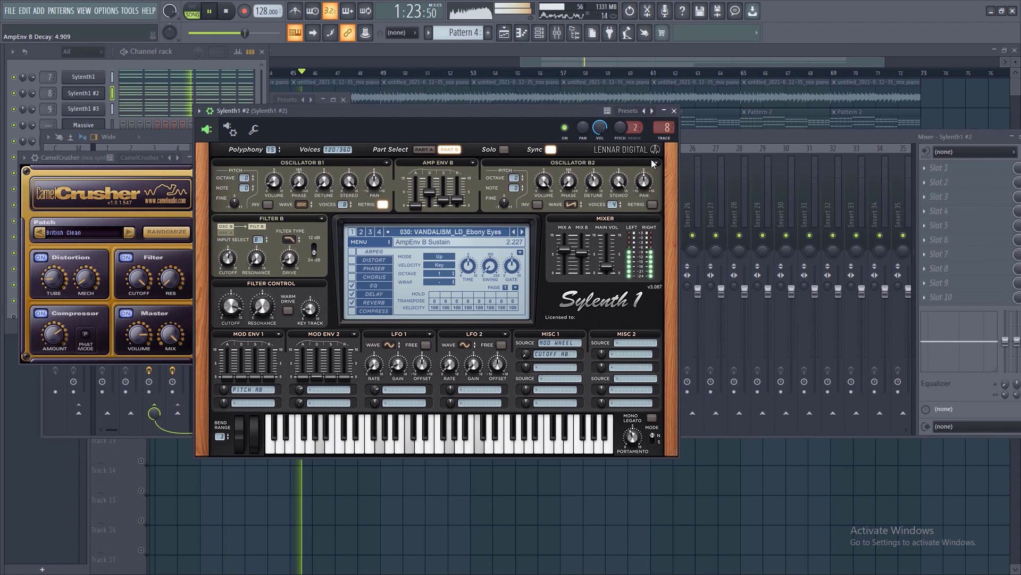
pyautogui.press('space')
pyautogui.click(702, 141)
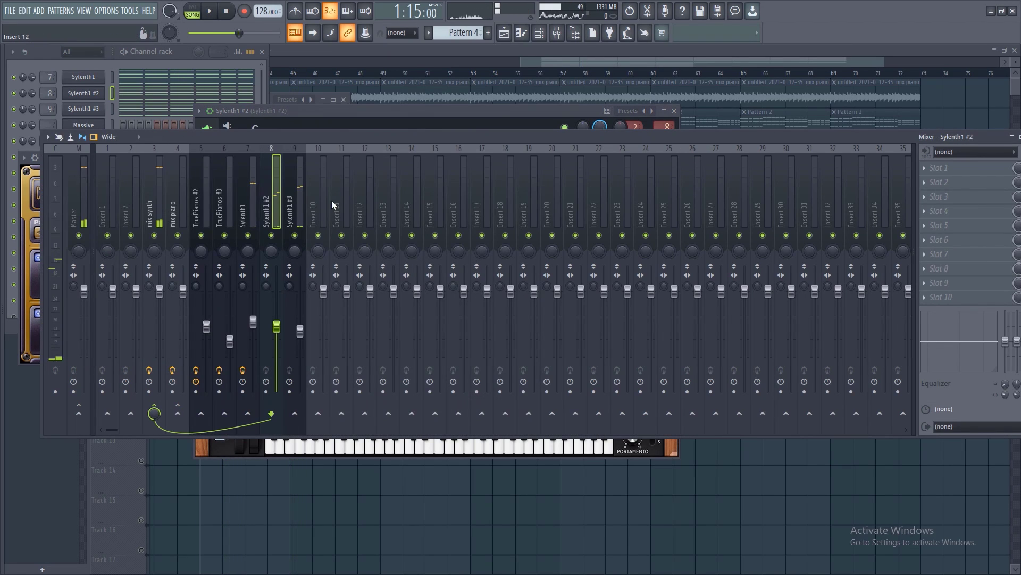
# Step: Add Fruity parametric EQ 2 to slot 2 of the mix synth track and set its band 1 high-pass to about 157 Hz
pyautogui.press('space')
pyautogui.click(153, 204)
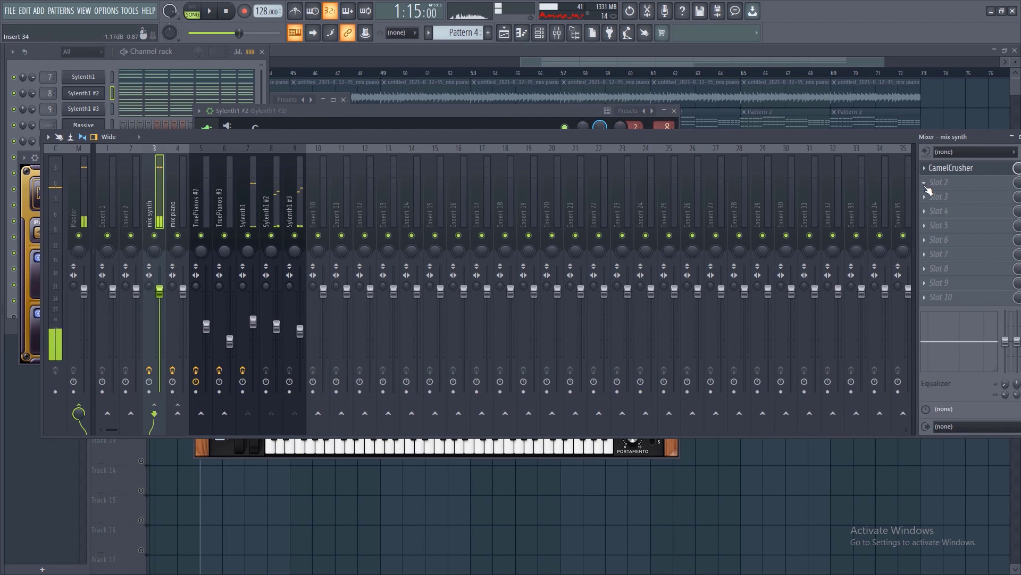
pyautogui.click(991, 182)
pyautogui.click(660, 188)
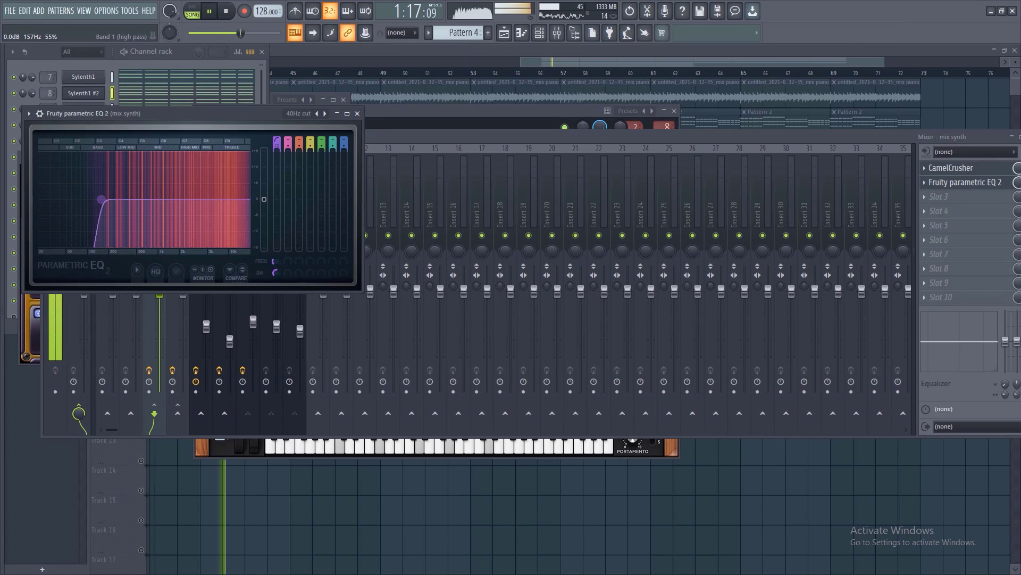
pyautogui.click(423, 135)
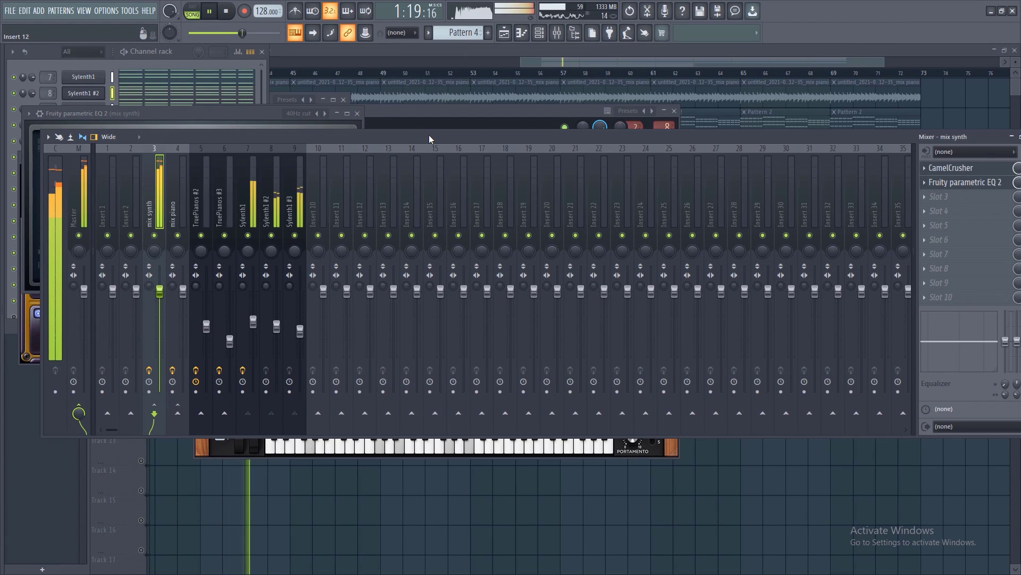
pyautogui.press('space')
# Step: Add Saturn 2 to slot 4 of the mix synth track and audition its presets up to HipHop Puncher
pyautogui.click(952, 239)
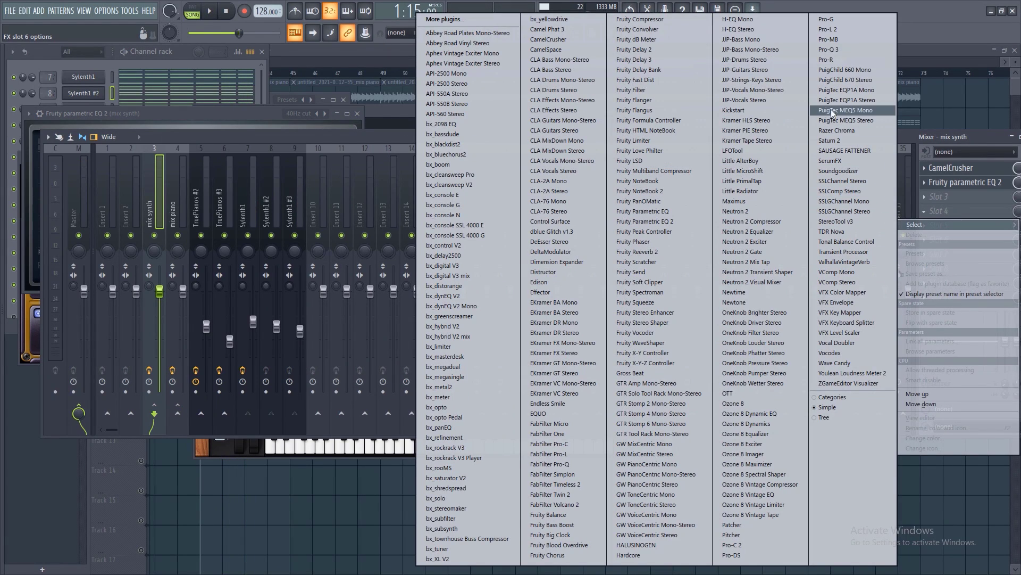
pyautogui.click(836, 140)
pyautogui.press('space')
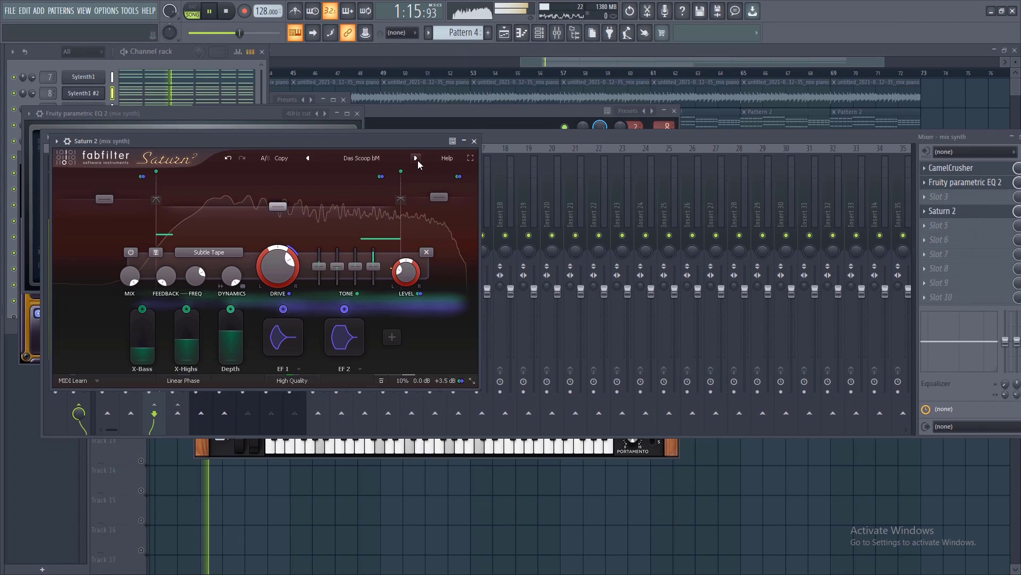
pyautogui.click(416, 158)
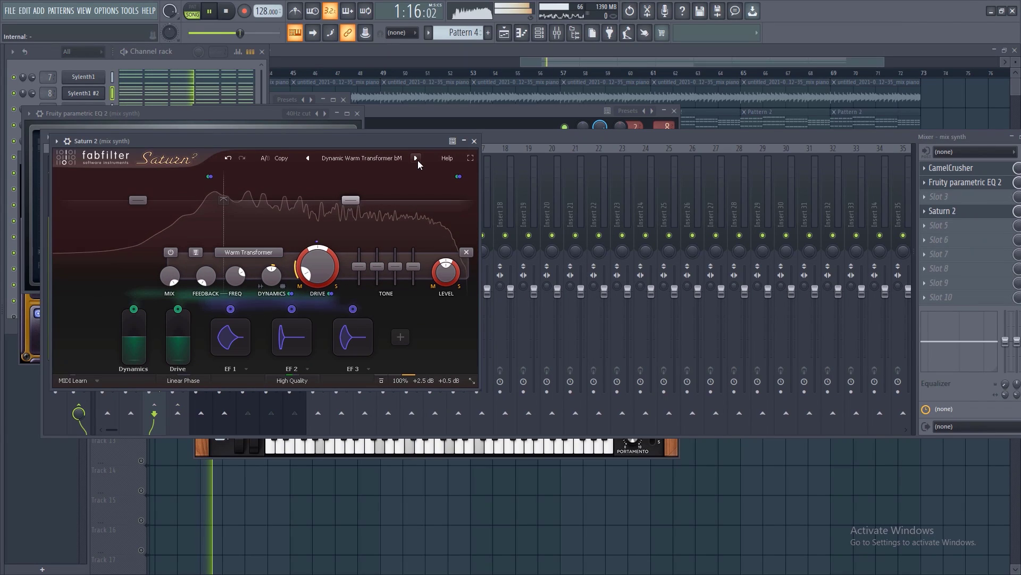
pyautogui.click(416, 158)
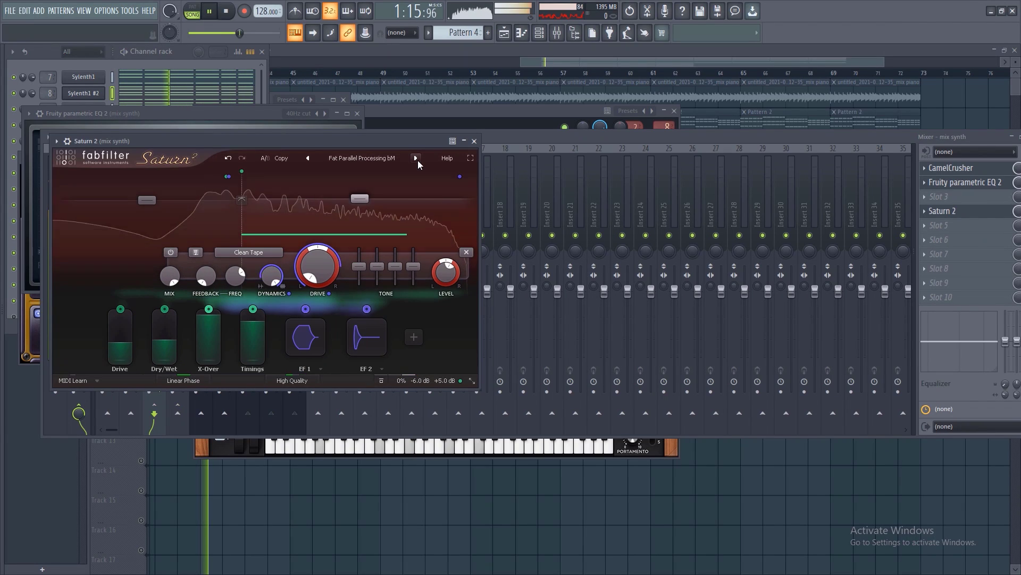
pyautogui.click(416, 158)
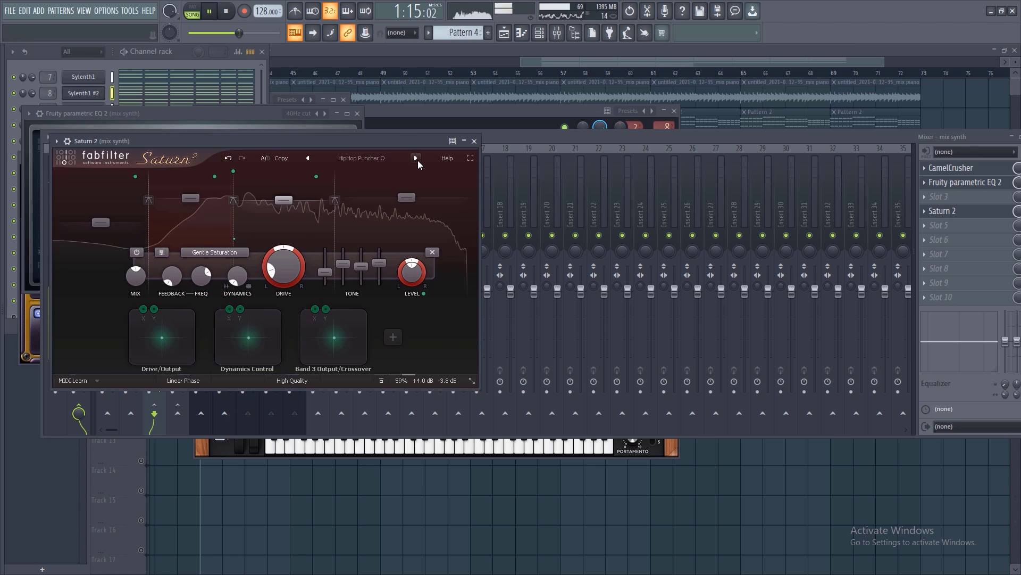
pyautogui.click(536, 134)
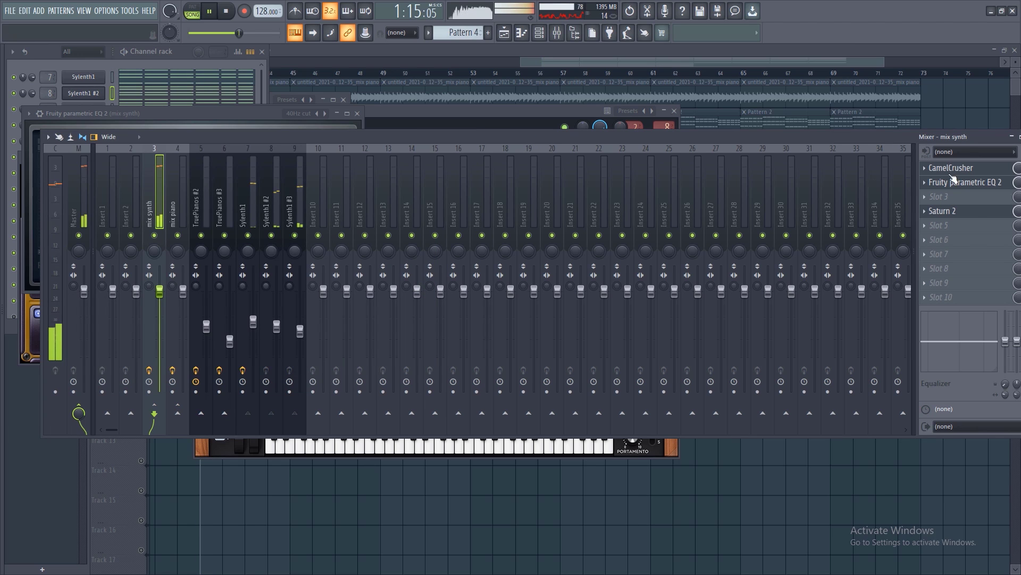
pyautogui.press('space')
# Step: Select bars 41 through 44 in the playlist and record the mix synth mixer track to audio
pyautogui.moveTo(872, 134); pyautogui.dragTo(845, 108)
pyautogui.click(510, 66)
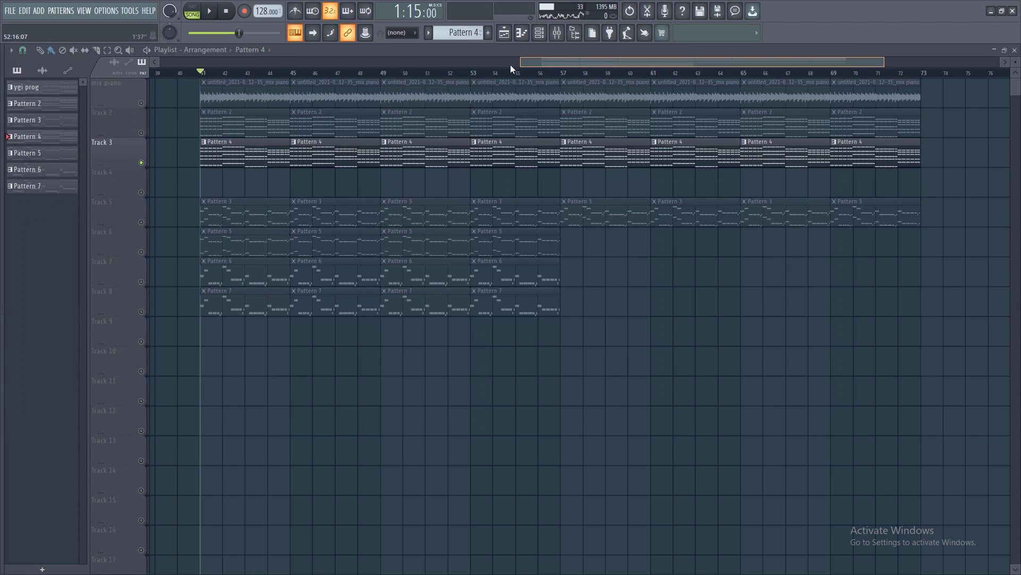
pyautogui.moveTo(201, 73); pyautogui.dragTo(290, 73)
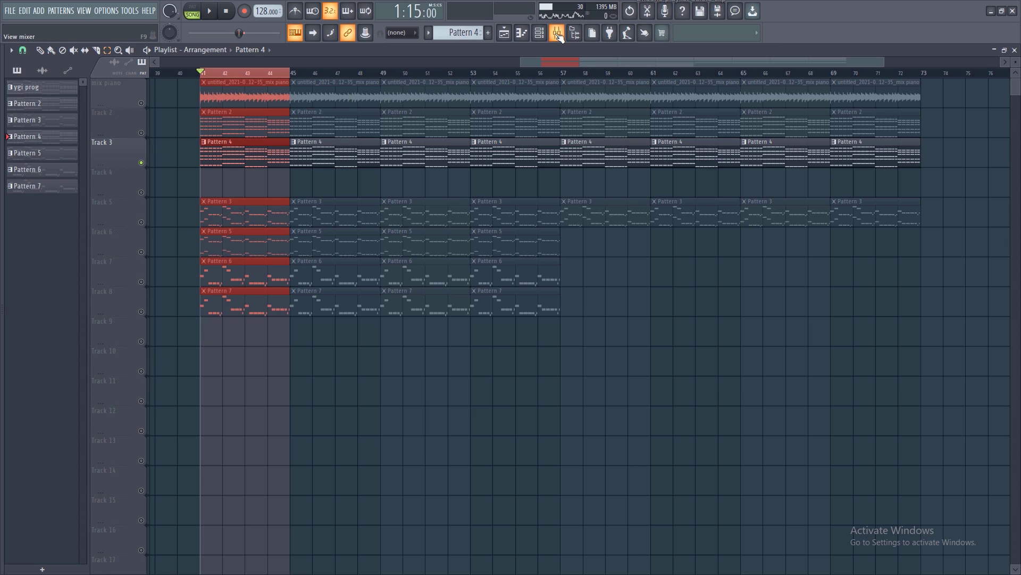
pyautogui.click(558, 34)
pyautogui.moveTo(247, 111); pyautogui.dragTo(235, 228)
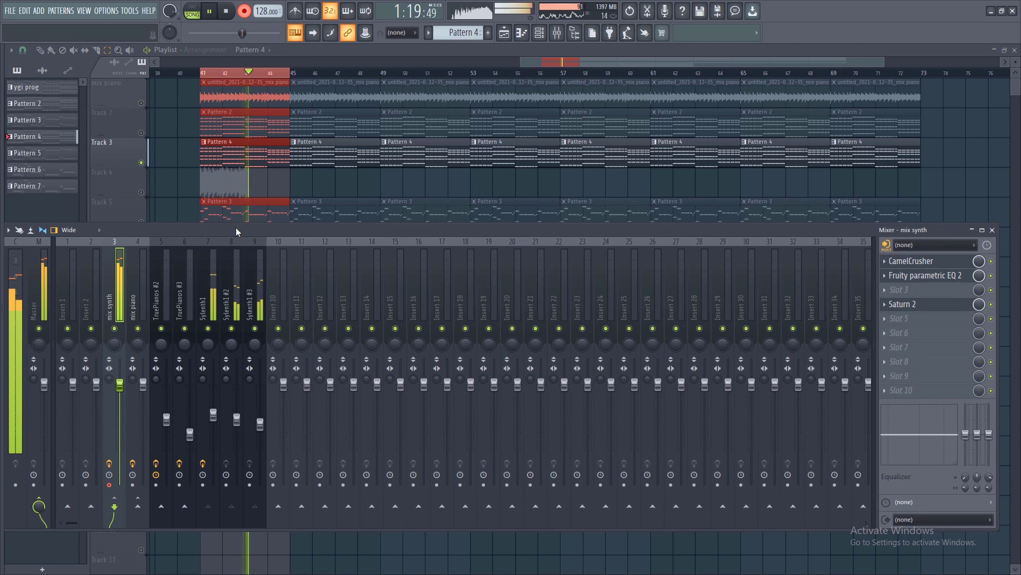
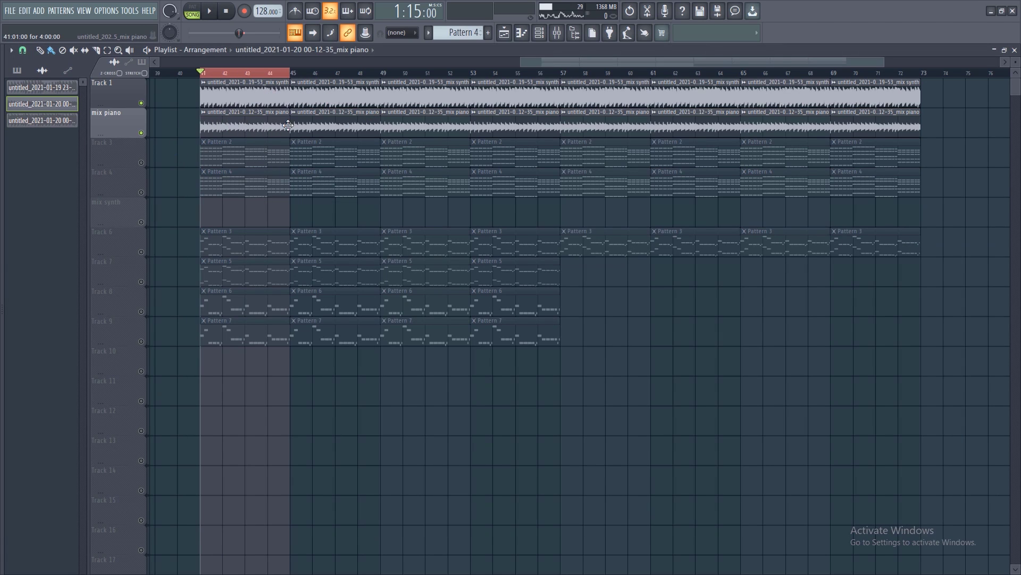
# Step: Solo the recorded mix synth audio on Track 1 and lower its volume on mixer insert 10 during playback
pyautogui.rightClick(149, 101)
pyautogui.press('space')
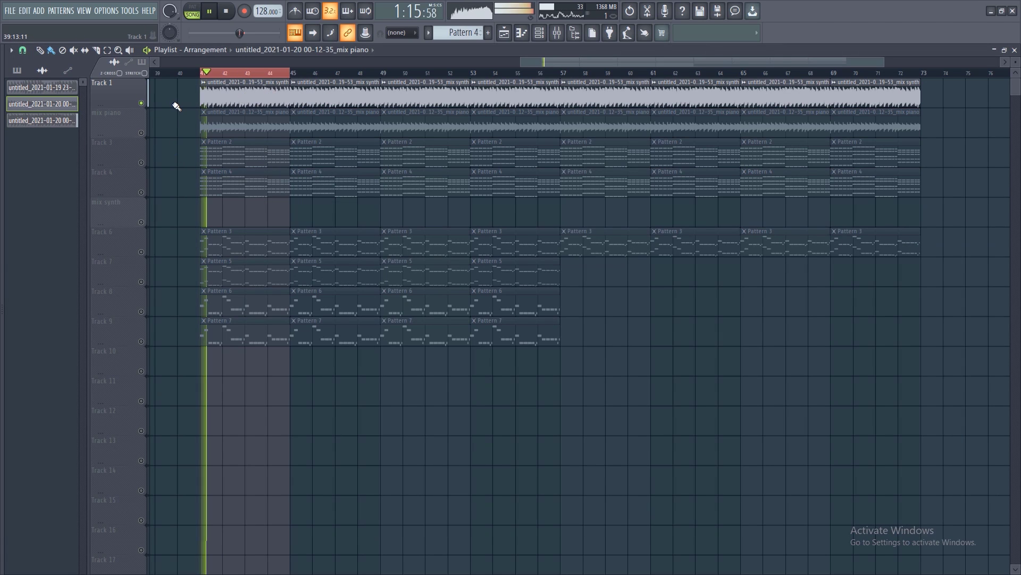
pyautogui.press('F9')
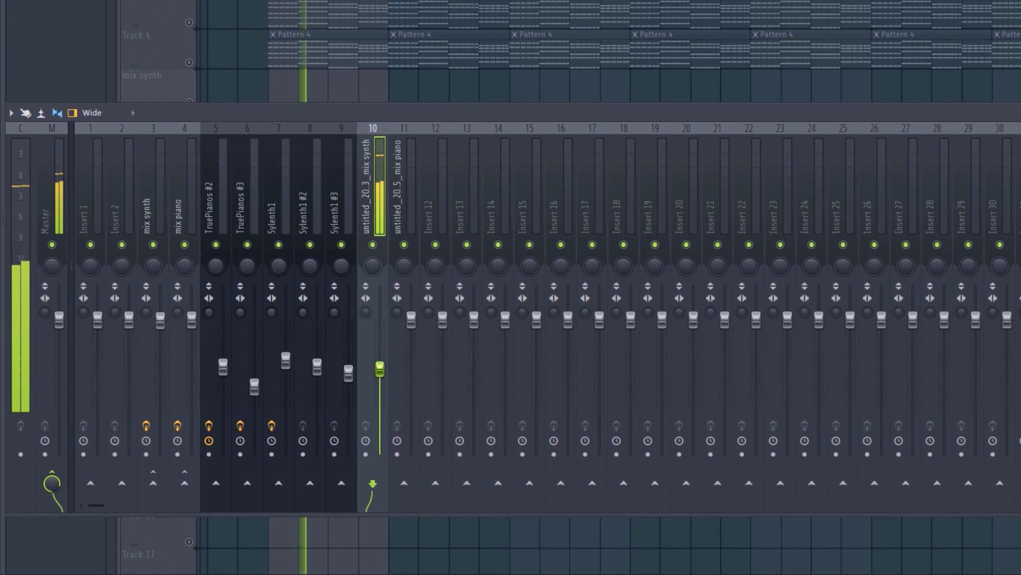
pyautogui.press('space')
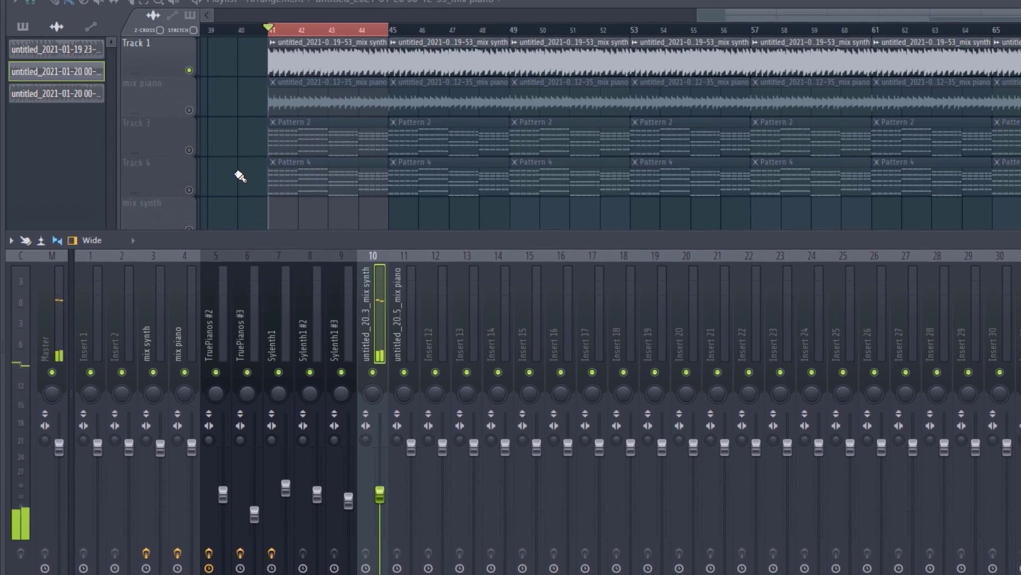
# Step: Solo the mix piano audio track and lower its mixer insert 11 fader to about the mix synth recording's level
pyautogui.press('F9')
pyautogui.rightClick(190, 178)
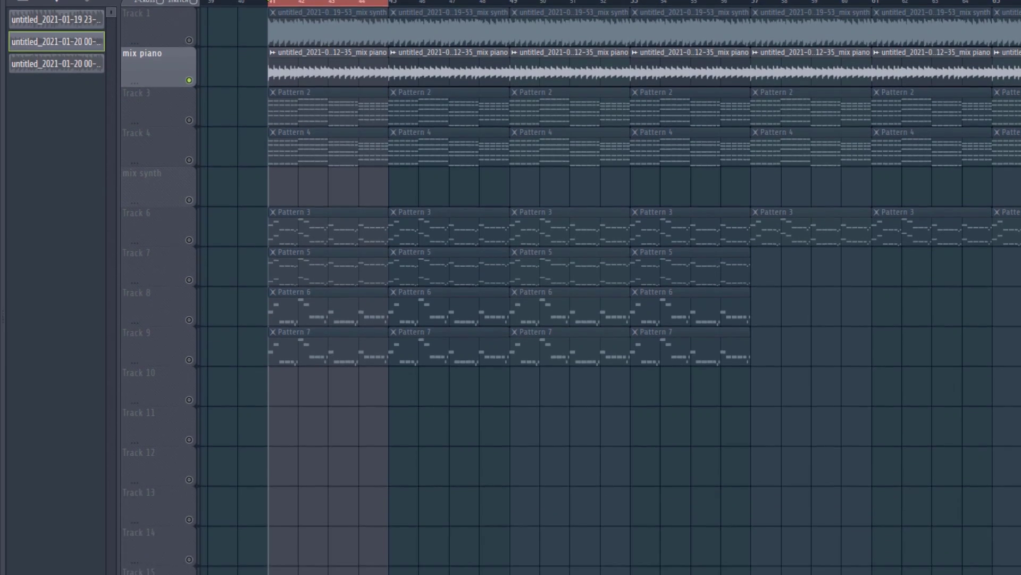
pyautogui.click(770, 46)
pyautogui.click(406, 183)
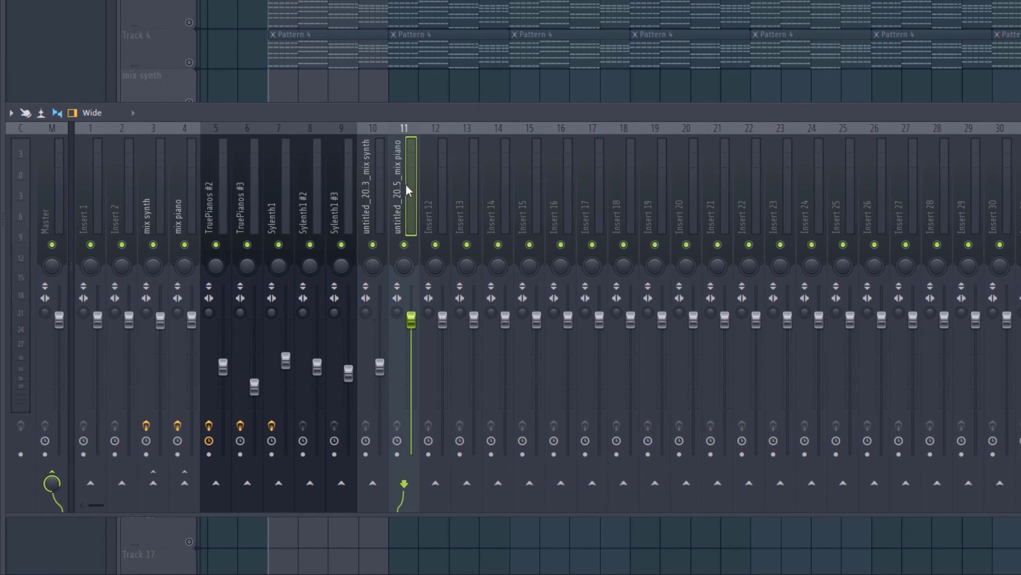
pyautogui.press('space')
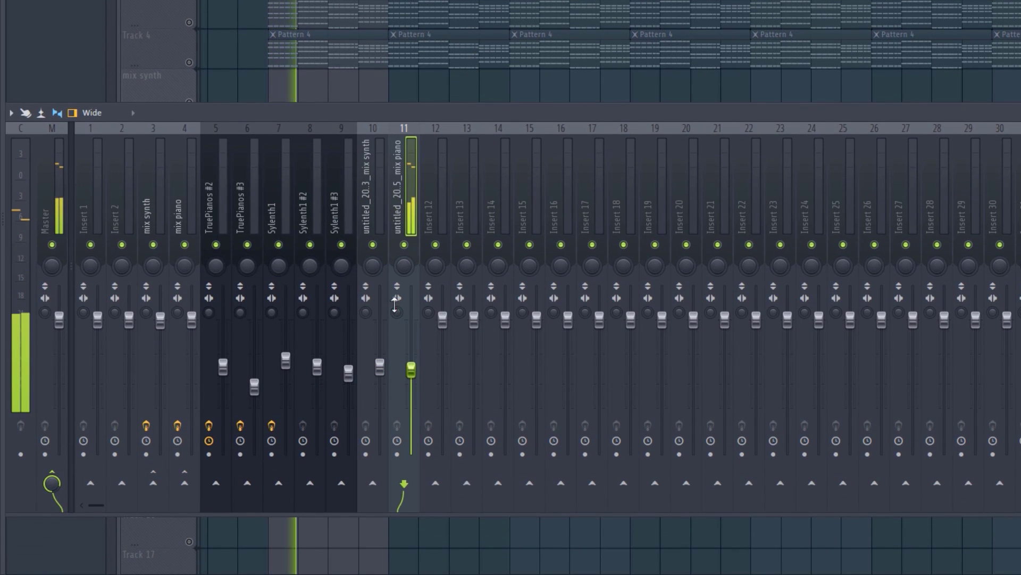
# Step: Play both recorded audio tracks together and rebalance the mix piano volume on insert 11 above the mix synth fader
pyautogui.press('F9')
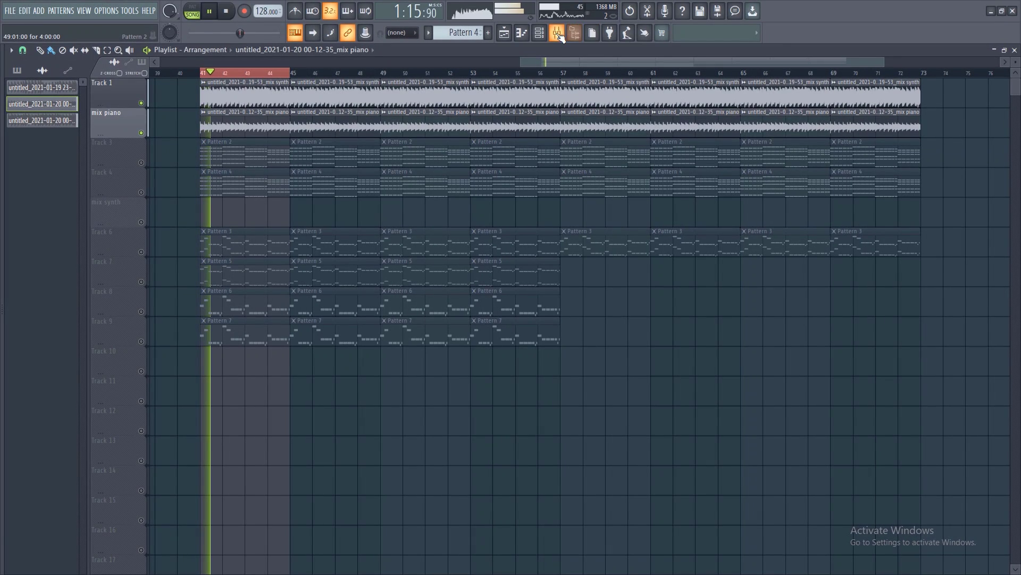
pyautogui.press('F9')
pyautogui.moveTo(307, 421); pyautogui.dragTo(307, 405)
pyautogui.press('space')
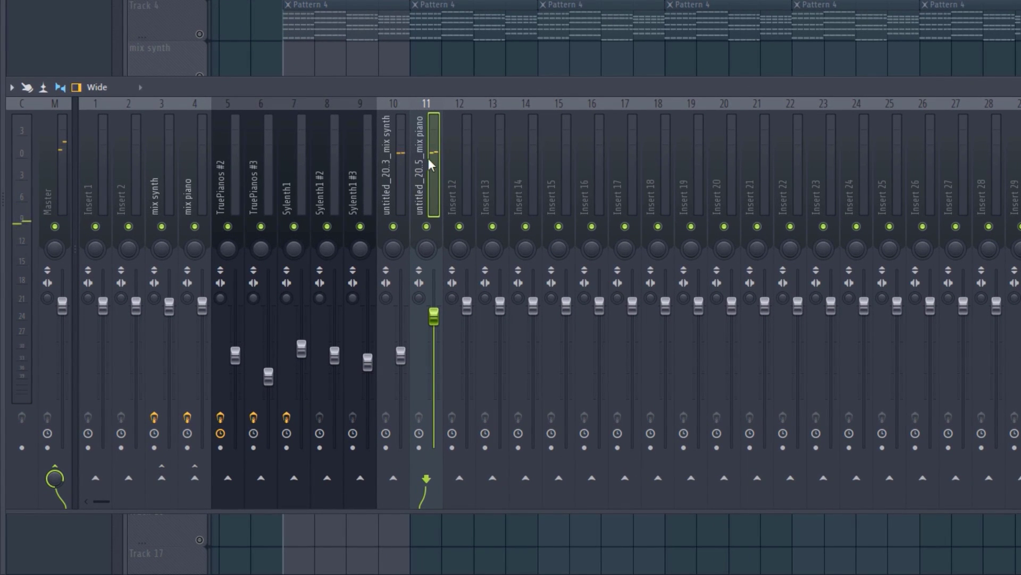
pyautogui.click(399, 151)
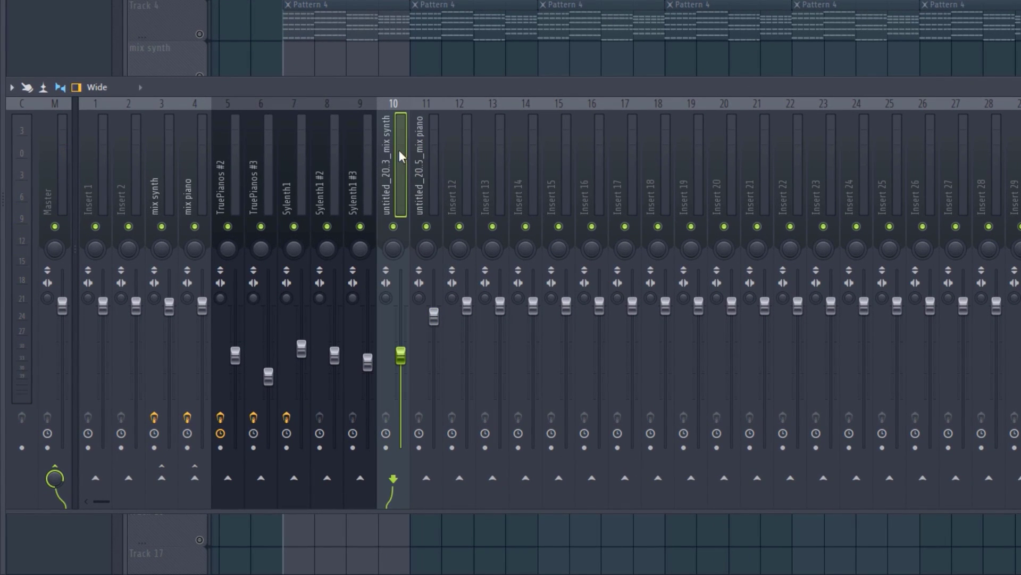
pyautogui.moveTo(401, 359); pyautogui.dragTo(401, 363)
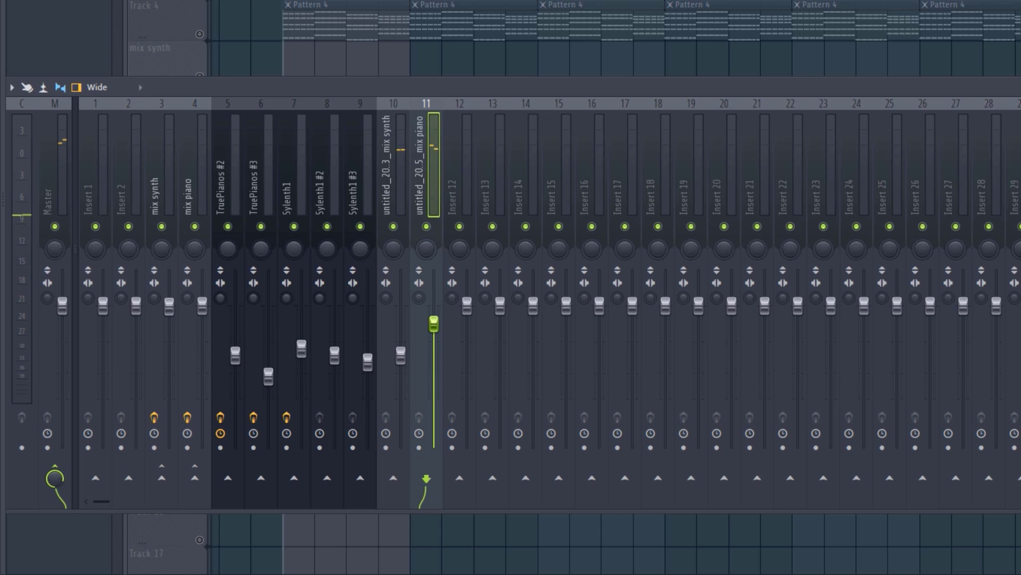
pyautogui.press('space')
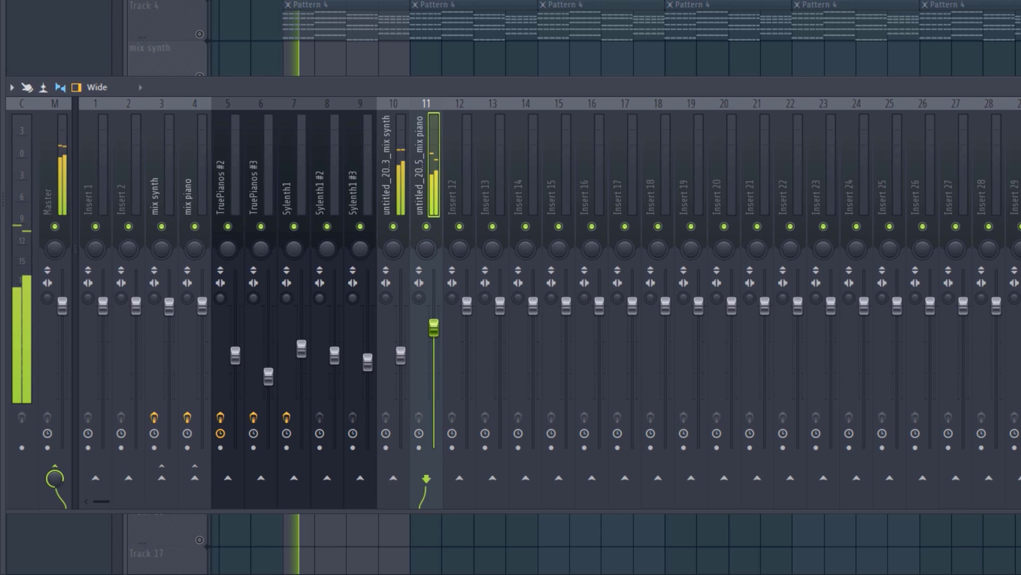
# Step: Lower the mix piano fader on insert 11 slightly and stop playback
pyautogui.moveTo(433, 333); pyautogui.dragTo(433, 334)
pyautogui.click(400, 186)
pyautogui.press('space')
# Step: Route the recorded mix synth and mix piano inserts 10 and 11 only to insert 12, and name it mix synth
pyautogui.rightClick(465, 482)
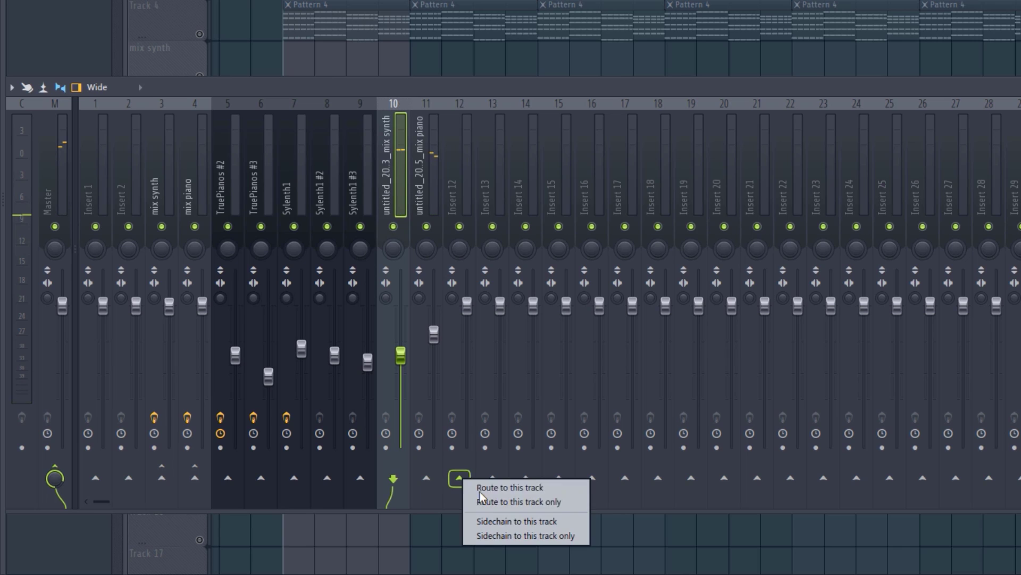
pyautogui.click(484, 498)
pyautogui.write('mix s')
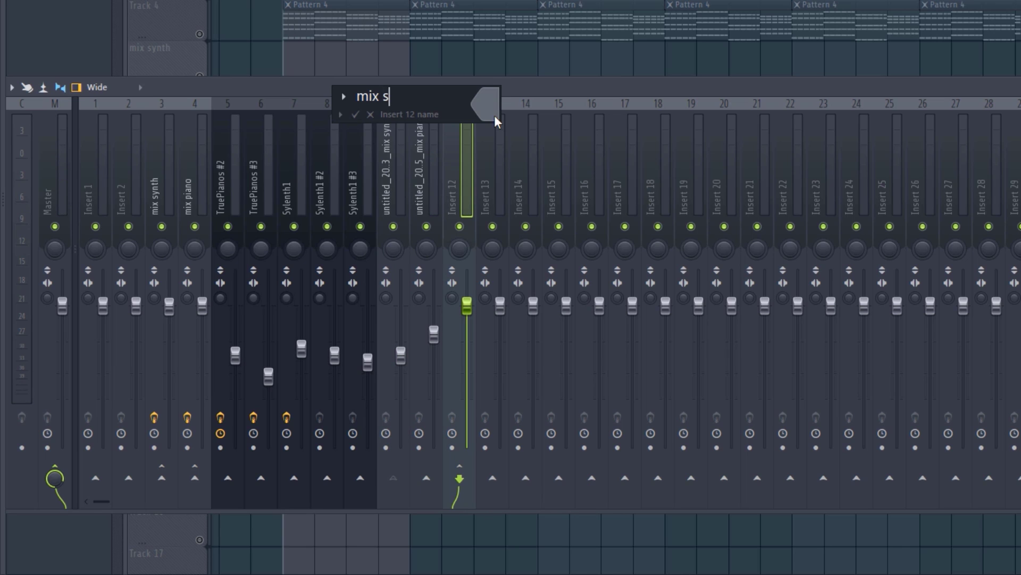
pyautogui.press('Escape')
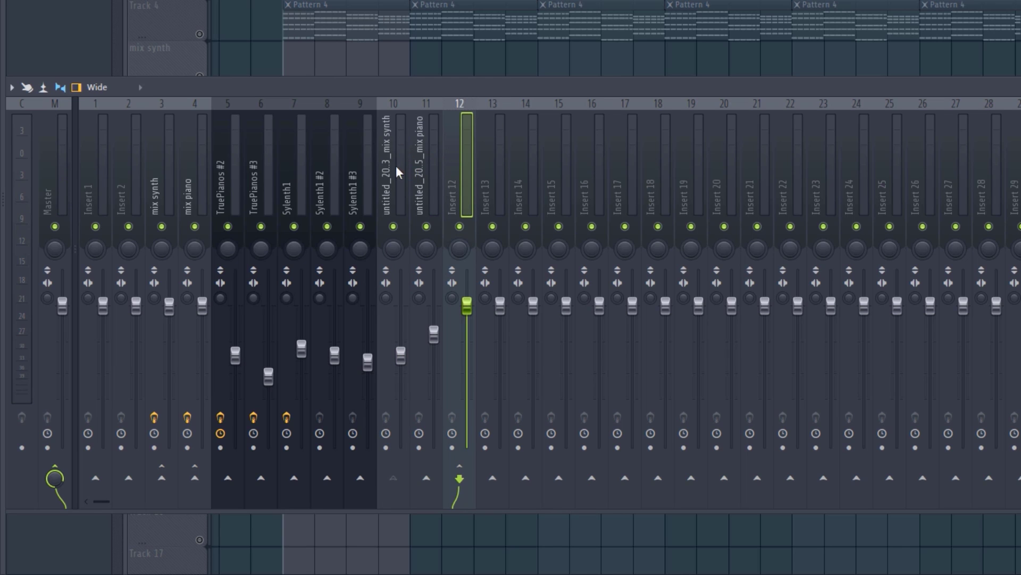
pyautogui.click(403, 202)
pyautogui.click(416, 174)
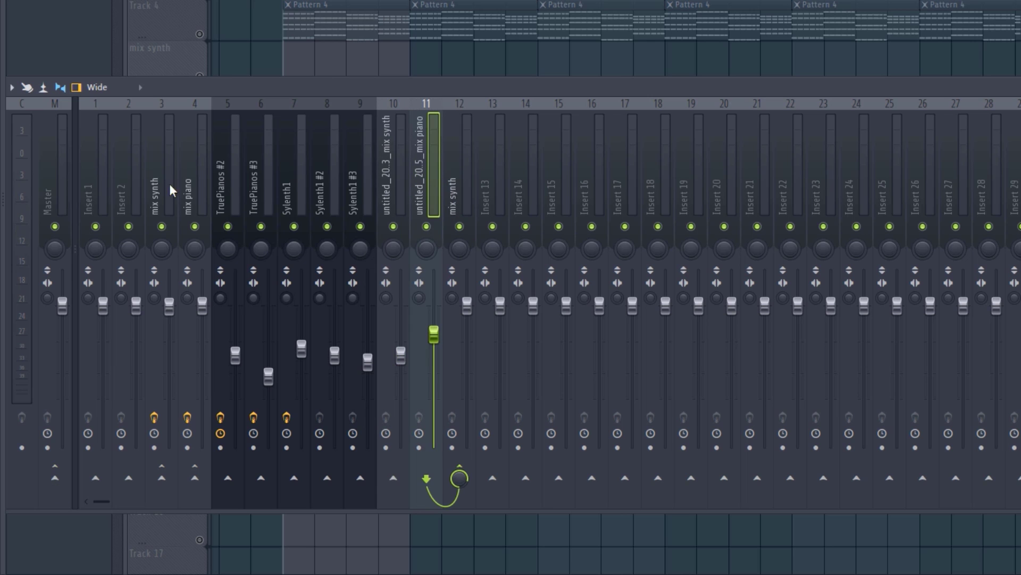
# Step: Load Fruity Parametric EQ 2 into slot 1 of the mix synth bus on insert 12
pyautogui.click(465, 187)
pyautogui.press('space')
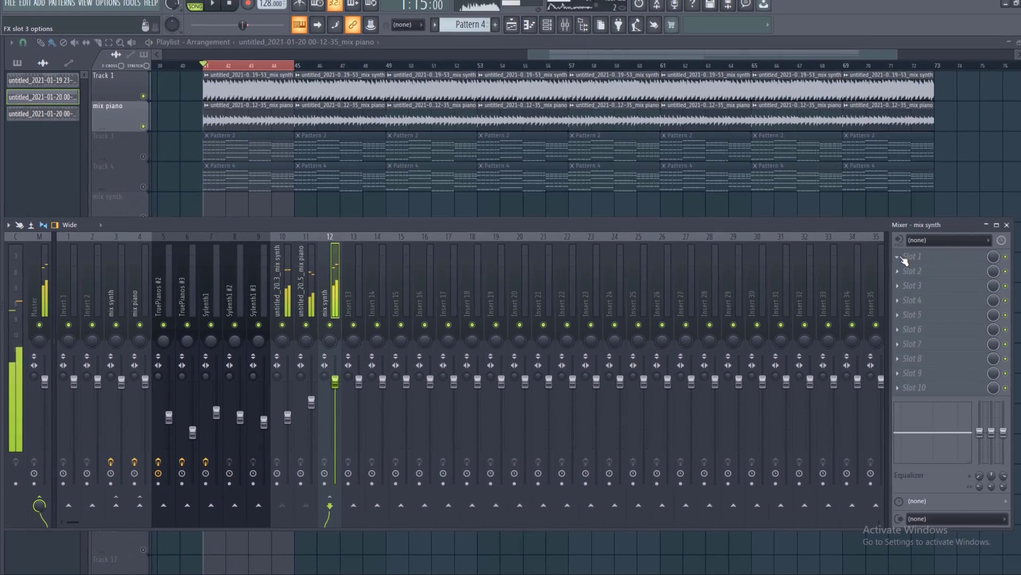
pyautogui.press('space')
pyautogui.click(899, 257)
pyautogui.moveTo(899, 275)
pyautogui.click(673, 224)
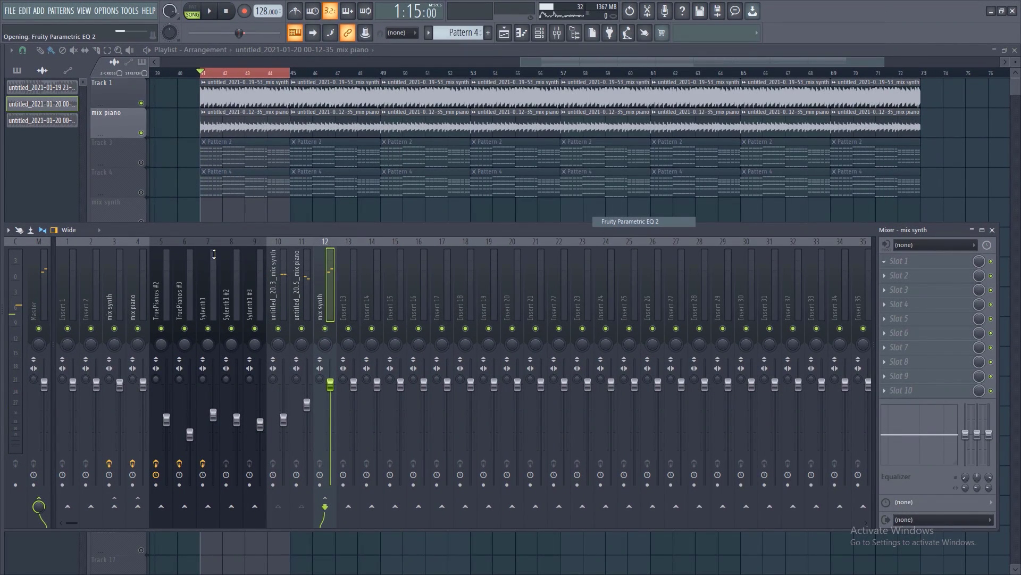
# Step: Shape the bus EQ during playback with gentle low-mid and high-frequency cuts, a small upper-mid boost and adjusted band widths
pyautogui.press('space')
pyautogui.moveTo(135, 213); pyautogui.dragTo(194, 195)
pyautogui.moveTo(259, 194); pyautogui.dragTo(307, 200)
pyautogui.moveTo(421, 286); pyautogui.dragTo(433, 303)
pyautogui.press('space')
pyautogui.moveTo(378, 286); pyautogui.dragTo(378, 294)
pyautogui.press('space')
pyautogui.moveTo(139, 193); pyautogui.dragTo(275, 199)
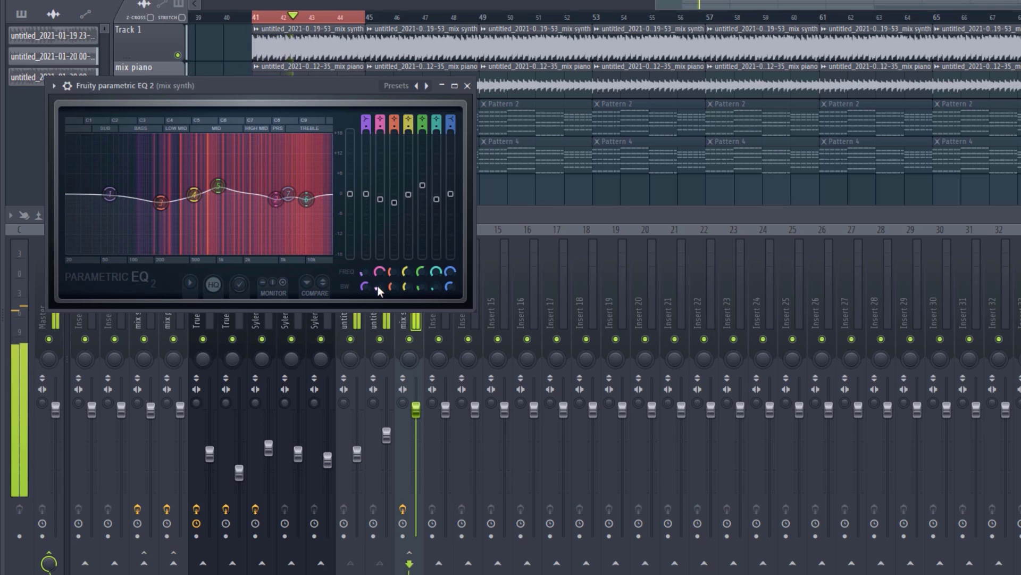
pyautogui.moveTo(378, 286); pyautogui.dragTo(378, 292)
pyautogui.moveTo(275, 199); pyautogui.dragTo(331, 198)
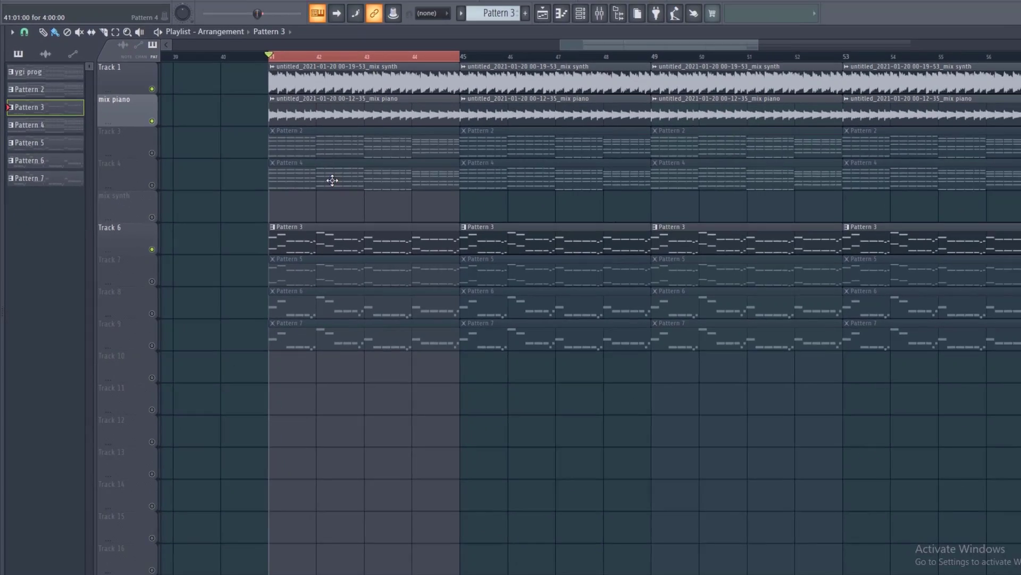
# Step: Play Pattern 3 on Track 6 with the recorded audio and look over the mixer inserts of its Massive and Sylenth1 channels
pyautogui.press('space')
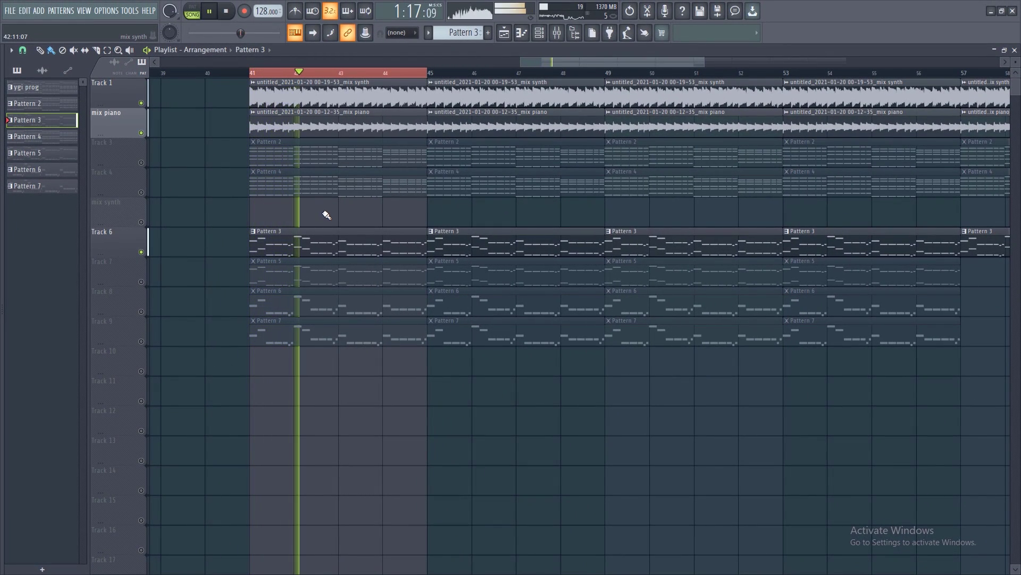
pyautogui.moveTo(705, 62); pyautogui.dragTo(656, 62)
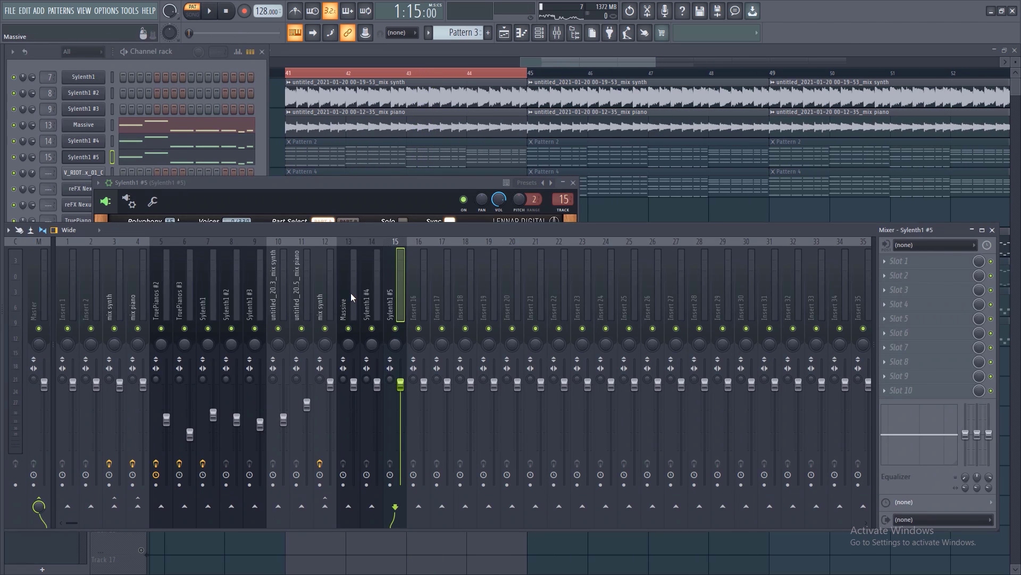
pyautogui.click(351, 294)
pyautogui.click(390, 296)
pyautogui.click(324, 293)
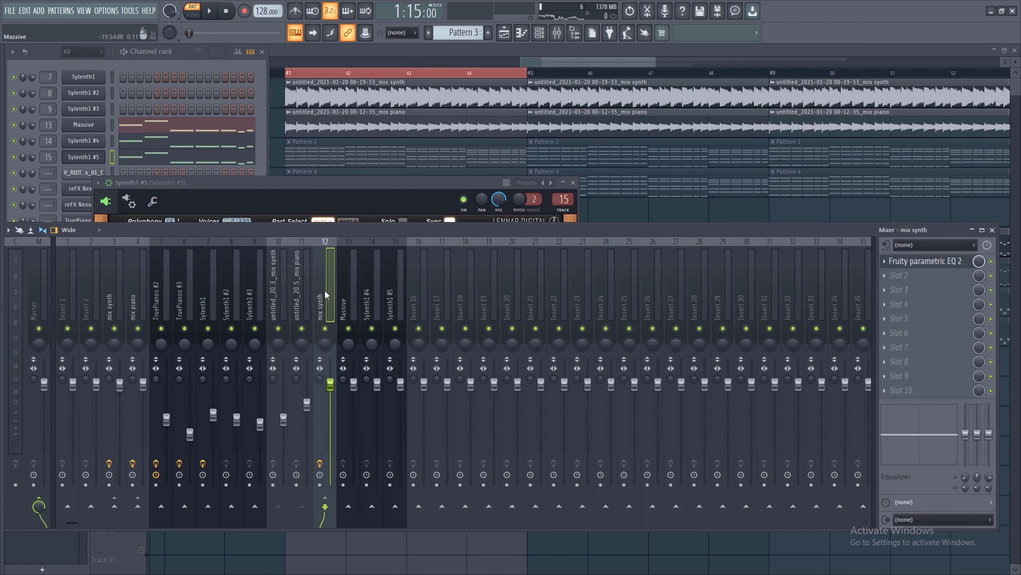
pyautogui.click(391, 296)
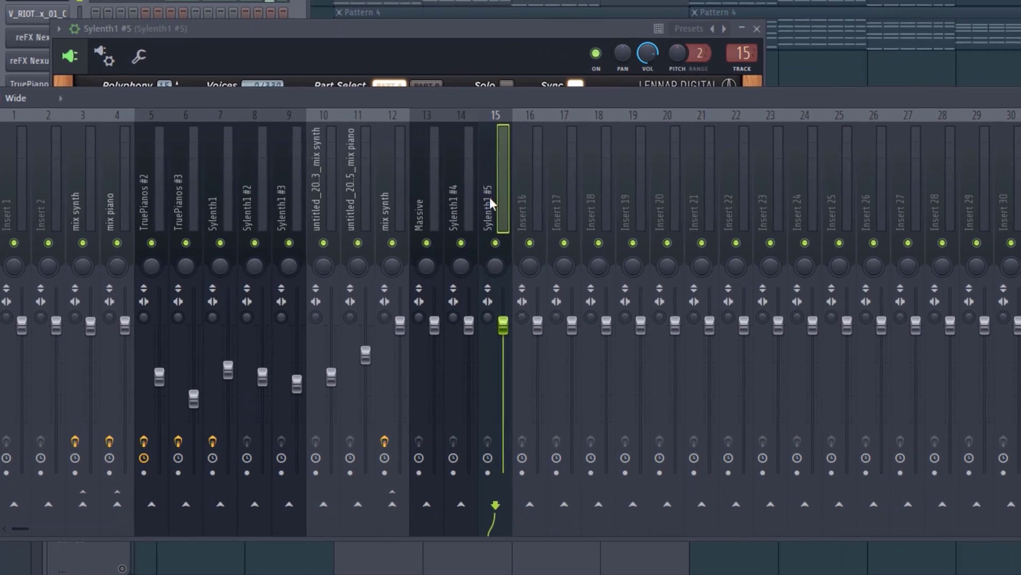
# Step: Route the Massive, Sylenth1 #4 and Sylenth1 #5 inserts only to mixer insert 16
pyautogui.click(436, 197)
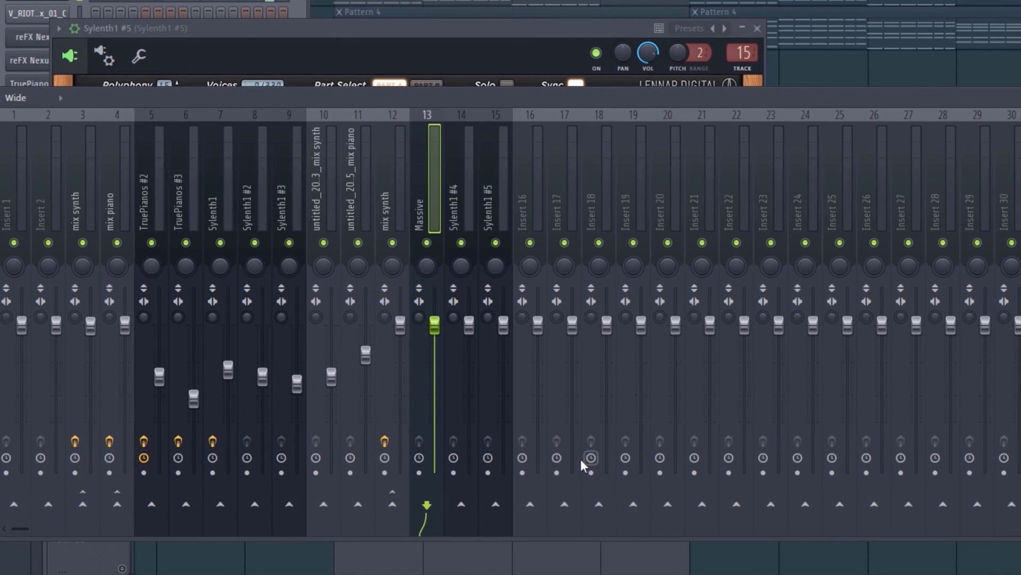
pyautogui.click(455, 204)
pyautogui.rightClick(533, 503)
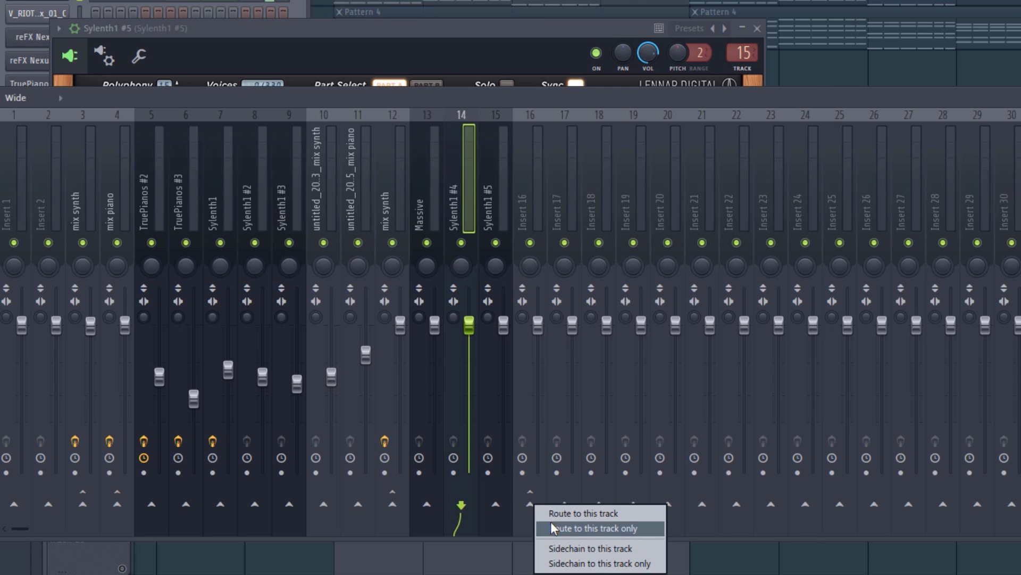
pyautogui.click(553, 527)
pyautogui.click(499, 228)
pyautogui.click(530, 505)
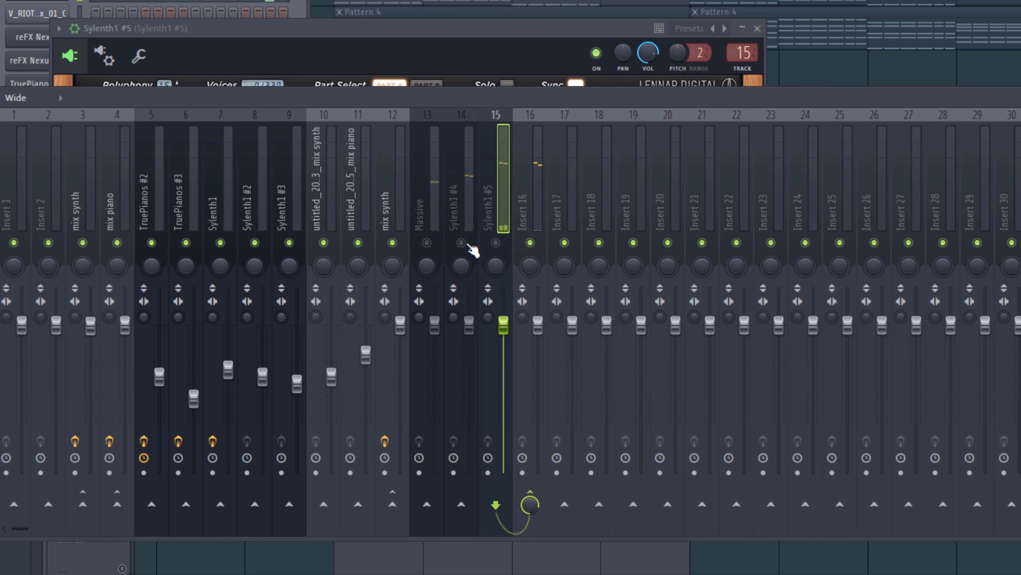
pyautogui.click(469, 212)
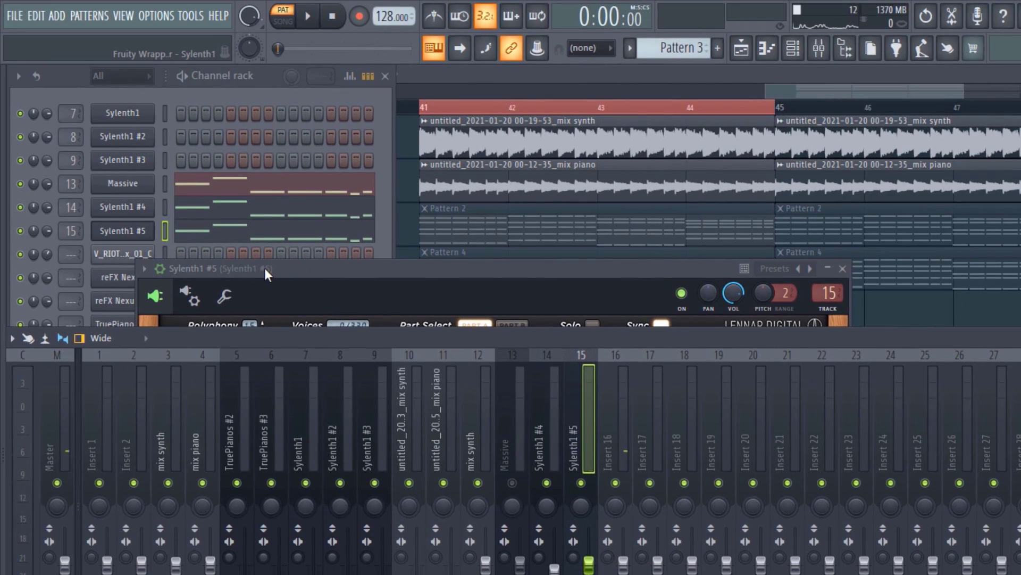
# Step: Mute the Massive and Sylenth1 #5 channels and play Pattern 3 with only Sylenth1 #4
pyautogui.moveTo(178, 28); pyautogui.dragTo(240, 30)
pyautogui.moveTo(325, 270); pyautogui.dragTo(358, 239)
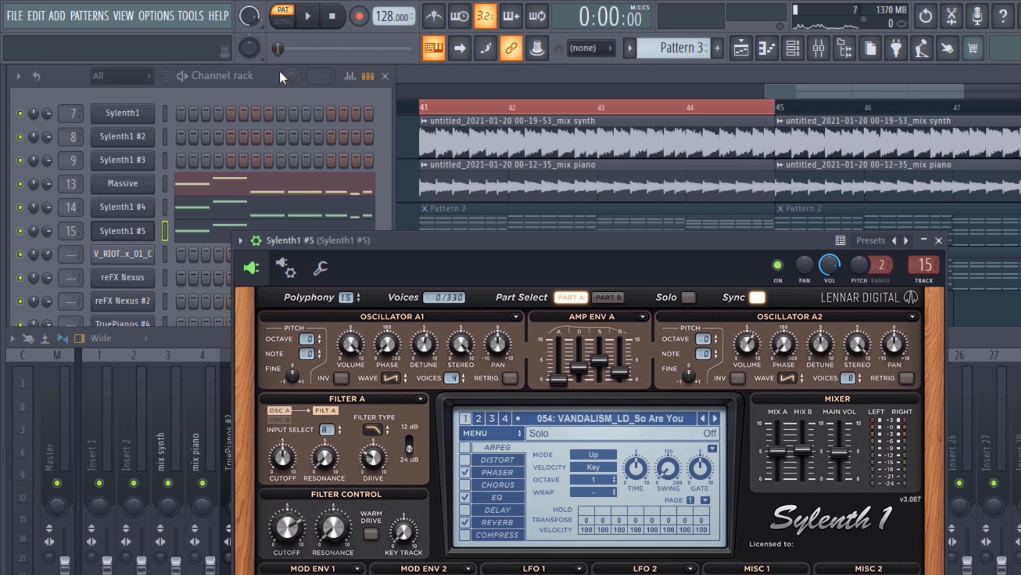
pyautogui.press('space')
pyautogui.press('space')
pyautogui.click(20, 184)
pyautogui.click(20, 231)
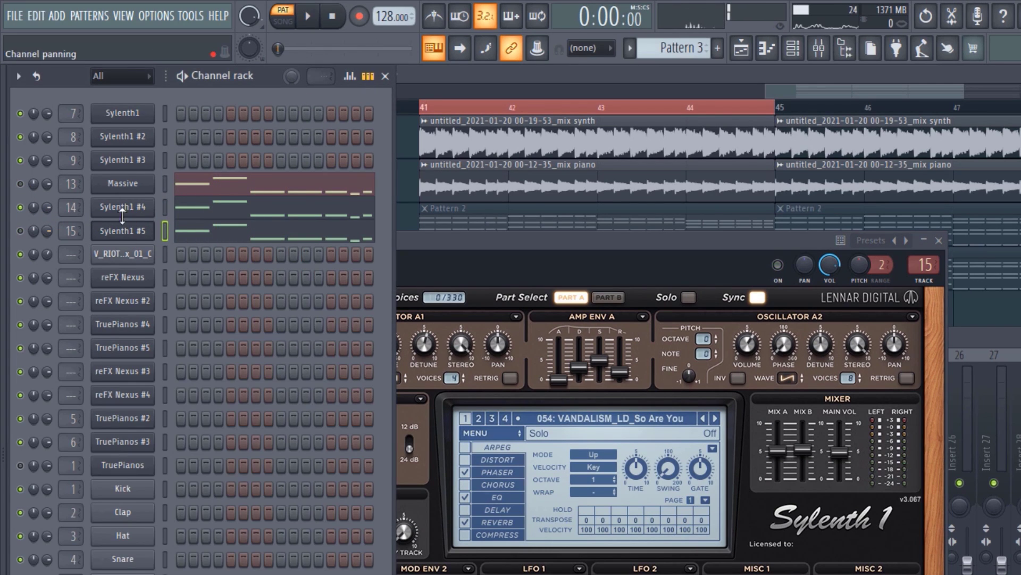
pyautogui.press('space')
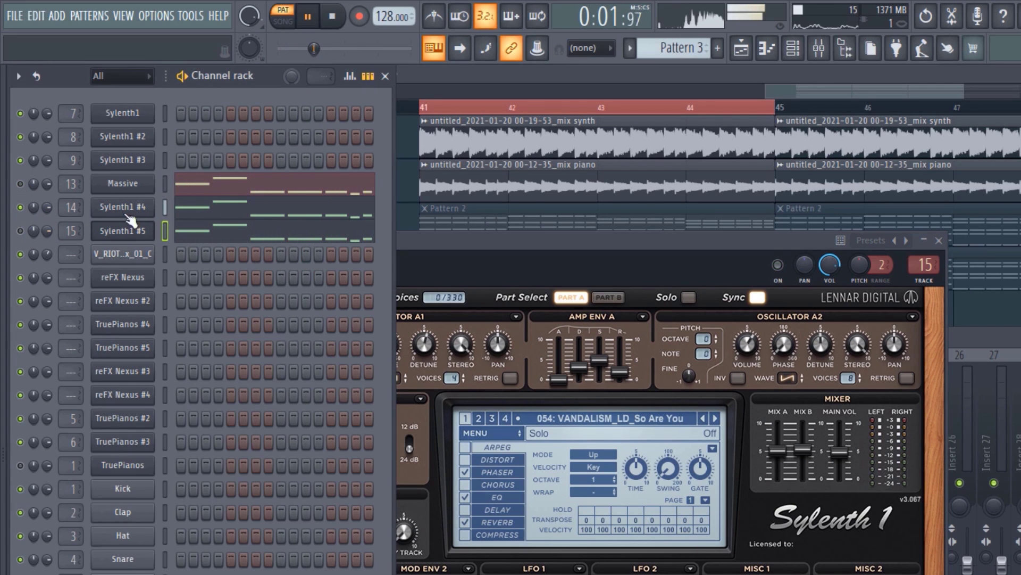
pyautogui.press('space')
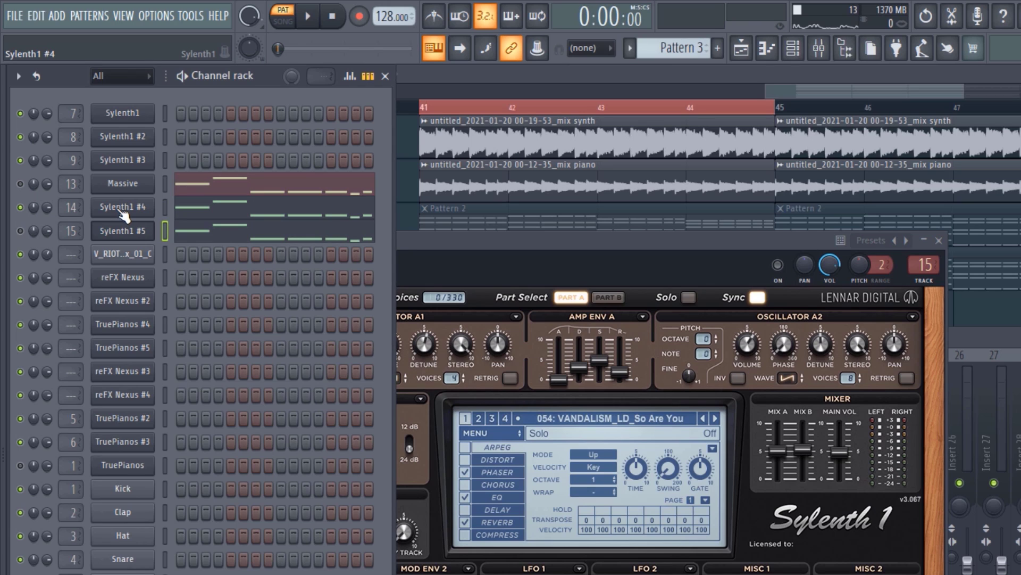
# Step: Open the Sylenth1 #4 and Sylenth1 #5 editors and compare the two sounds by switching their channels on and off
pyautogui.click(121, 207)
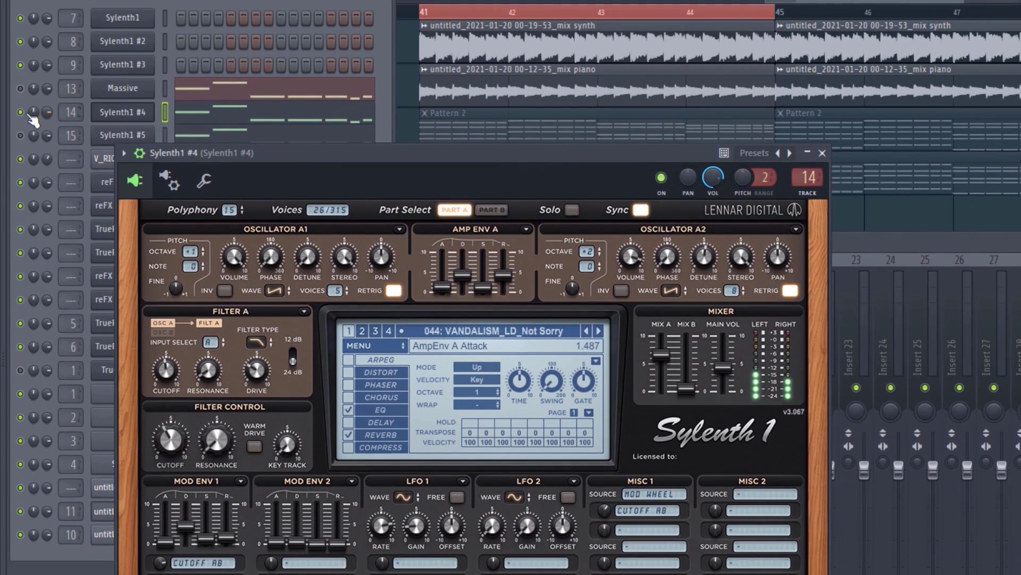
pyautogui.click(20, 207)
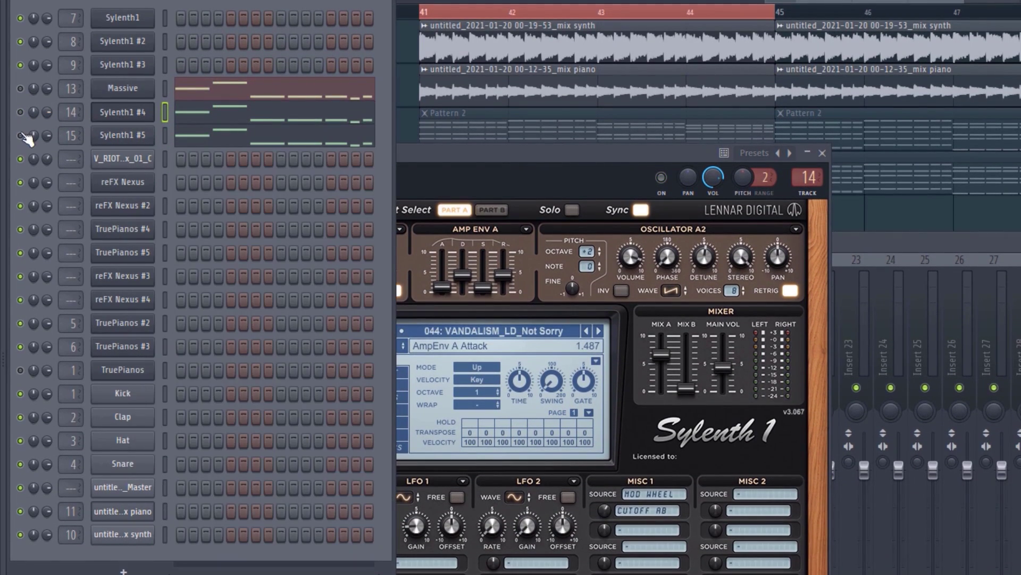
pyautogui.click(125, 138)
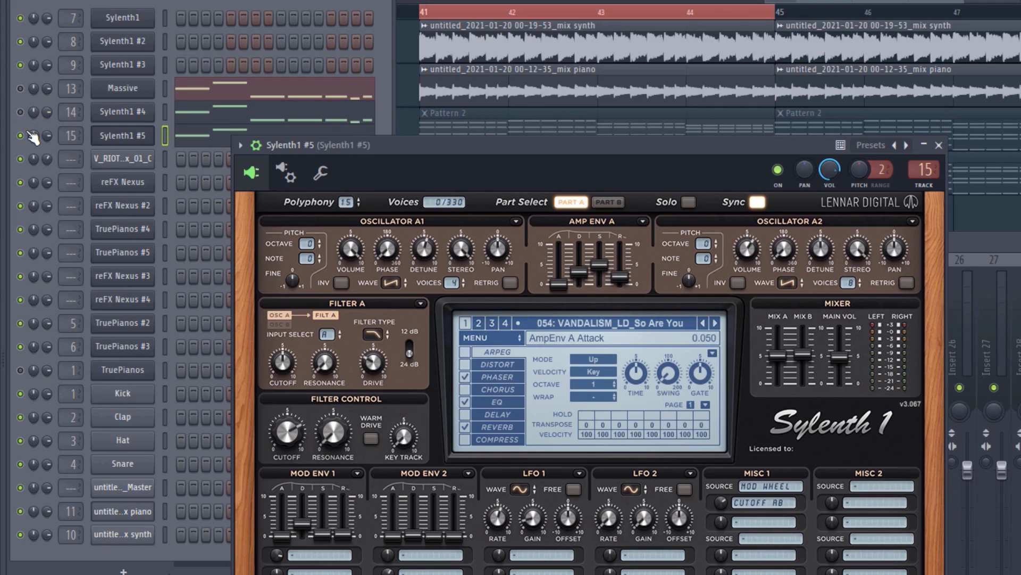
pyautogui.click(21, 135)
pyautogui.click(20, 112)
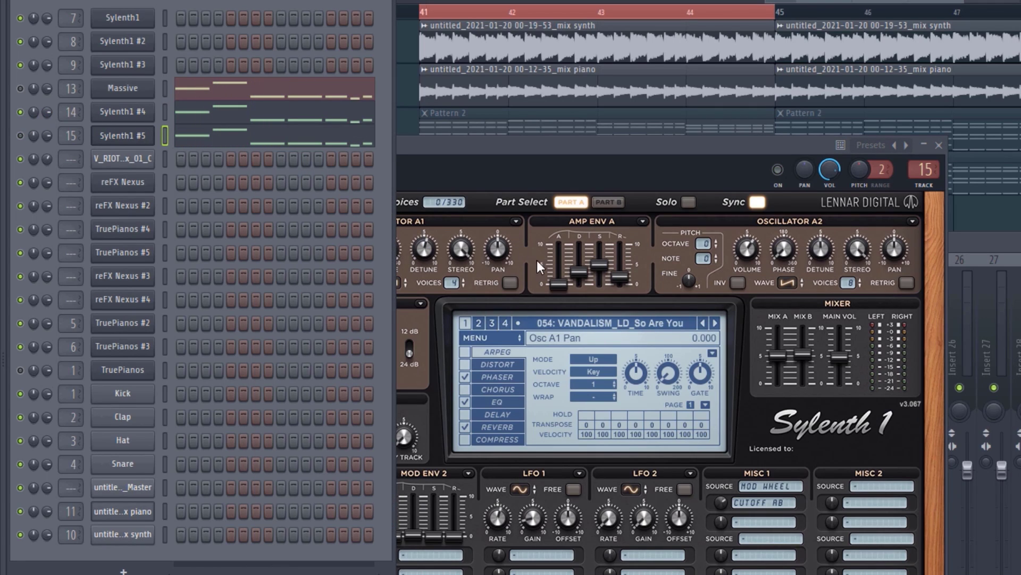
# Step: In Sylenth1 #5, lower the amp envelope sustain to 3.249 in Part A and 1.892 in Part B, and lengthen Part B's decay
pyautogui.moveTo(581, 272); pyautogui.dragTo(594, 291)
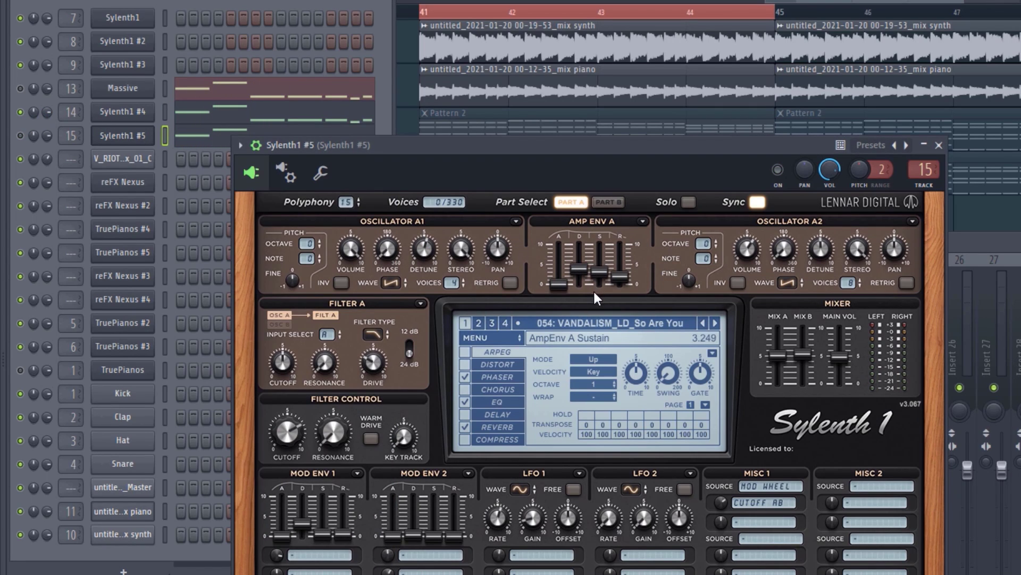
pyautogui.click(608, 201)
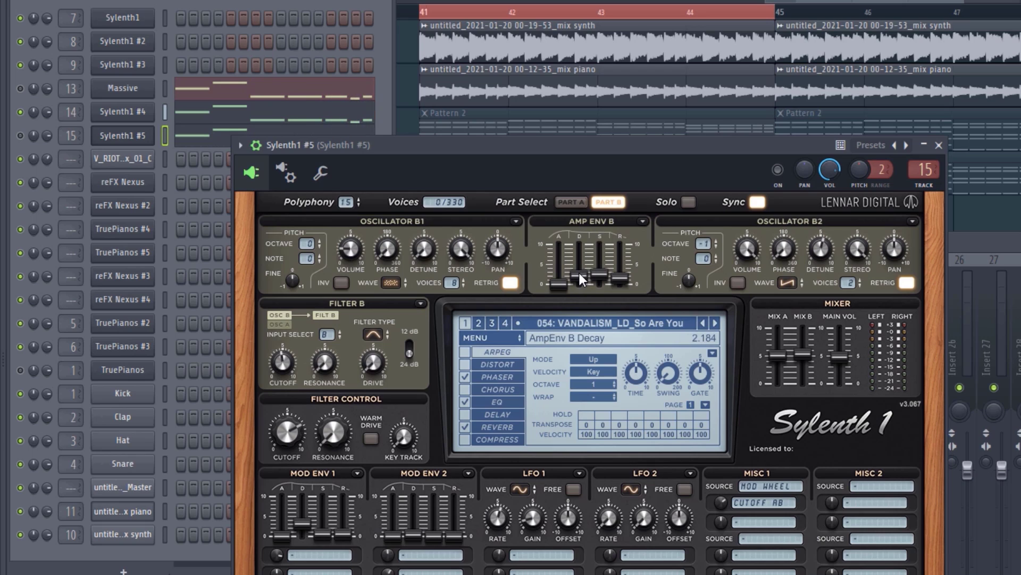
pyautogui.moveTo(581, 245); pyautogui.dragTo(599, 289)
# Step: Mute Sylenth1 #4 and, while playing Sylenth1 #5, adjust its Part A amp attack and set the Part B amp attack to 1.277
pyautogui.click(22, 112)
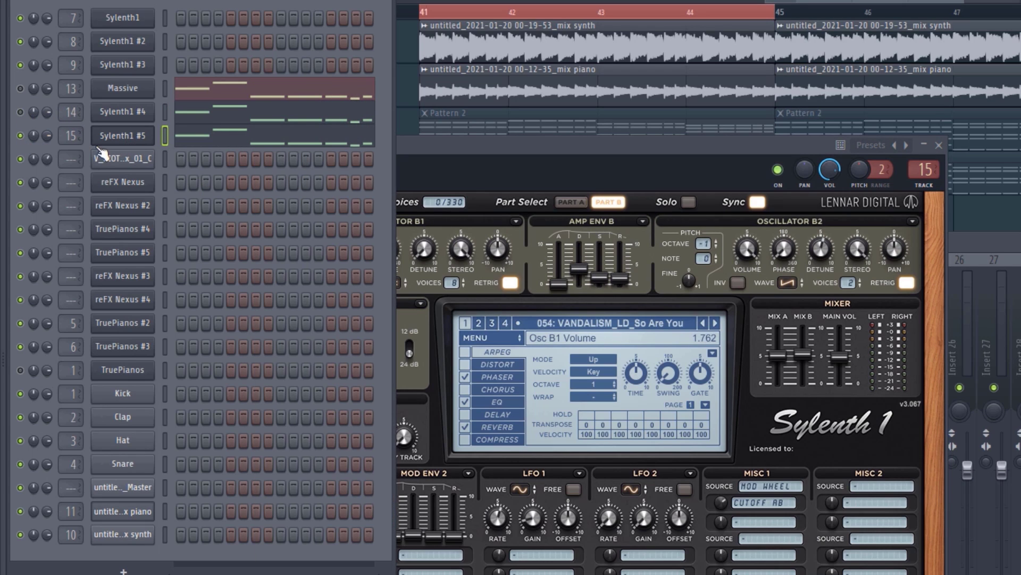
pyautogui.click(135, 140)
pyautogui.click(134, 141)
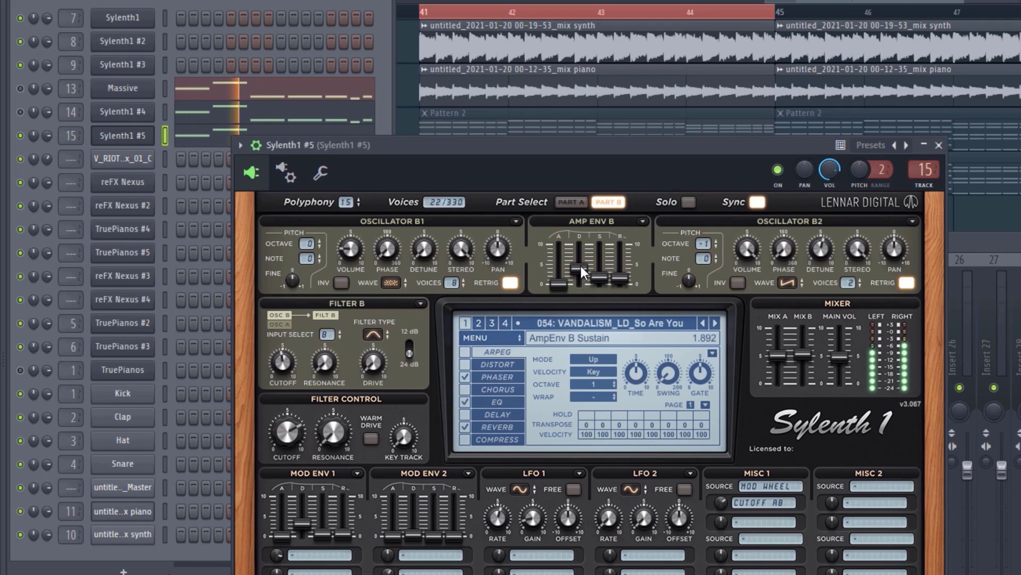
pyautogui.click(577, 204)
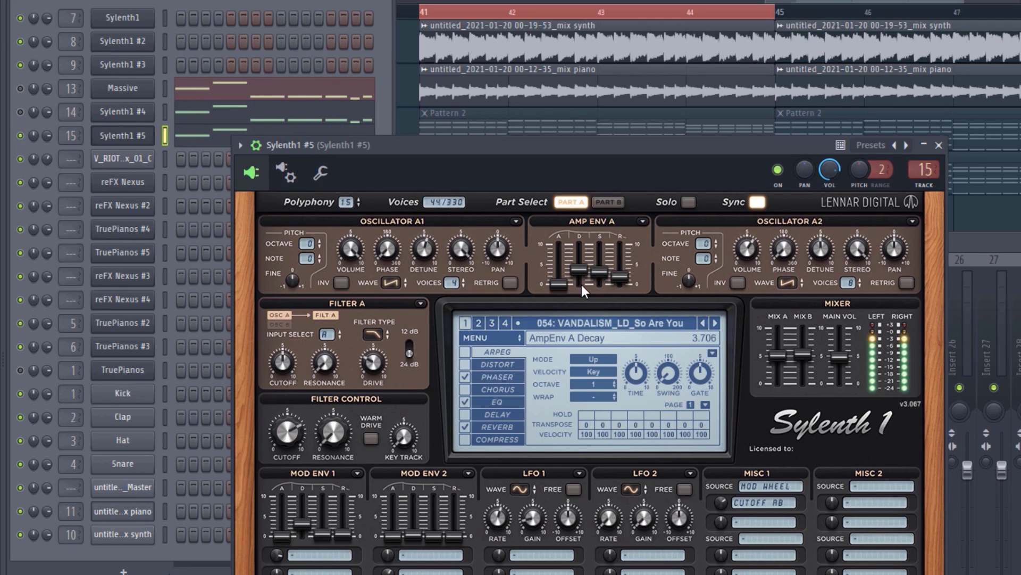
pyautogui.click(609, 203)
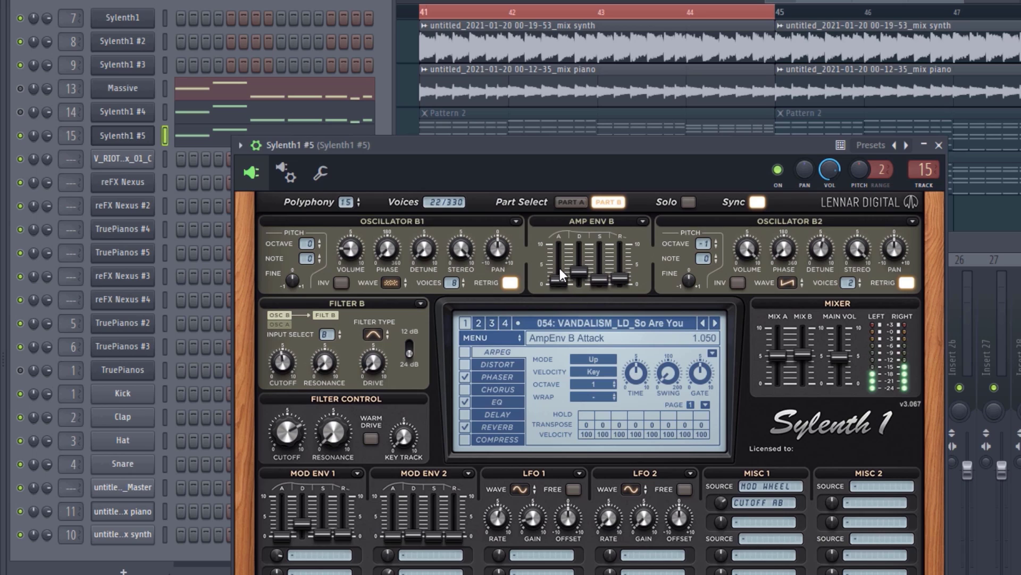
pyautogui.click(572, 202)
pyautogui.moveTo(558, 283)
pyautogui.mouseDown()
pyautogui.moveTo(562, 266)
pyautogui.moveTo(560, 282)
pyautogui.mouseUp()
pyautogui.click(608, 203)
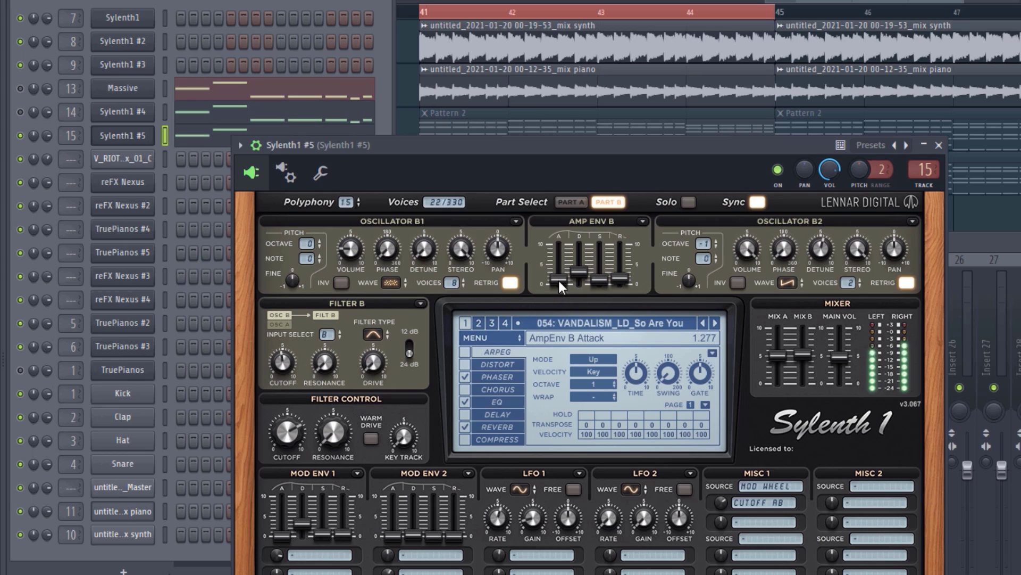
# Step: Mute Sylenth1 #5 and play the pattern with Sylenth1 #4 alone
pyautogui.click(20, 136)
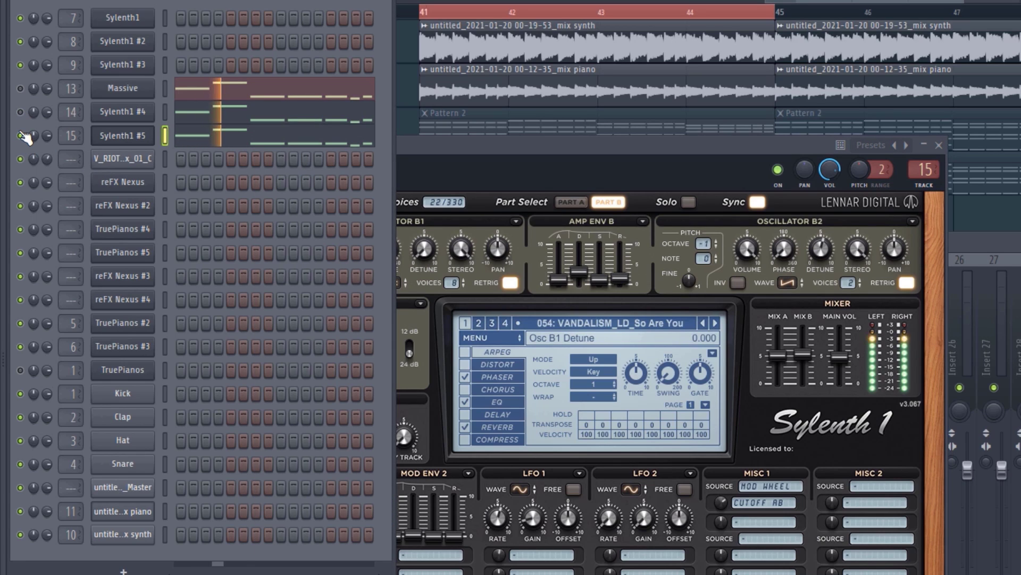
pyautogui.click(21, 136)
pyautogui.press('space')
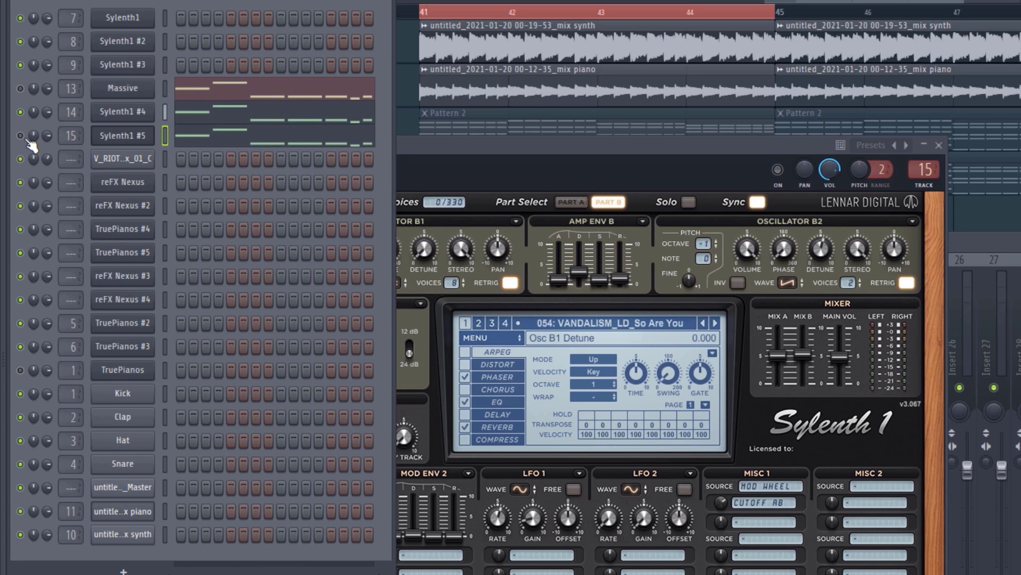
# Step: Shorten the decay and slightly lower the decay level of the 4 Env envelope in Massive
pyautogui.press('space')
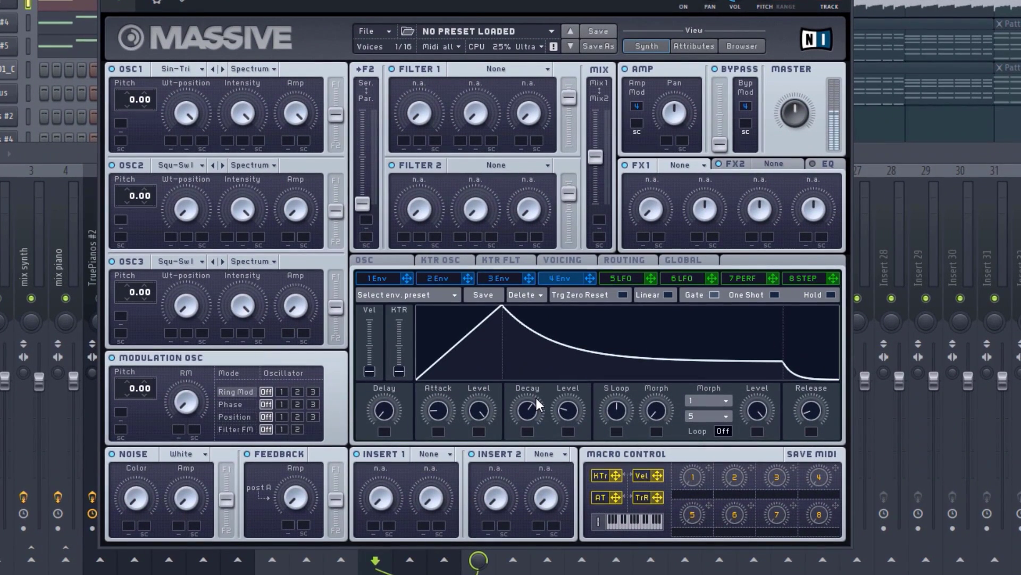
pyautogui.moveTo(536, 398); pyautogui.dragTo(564, 414)
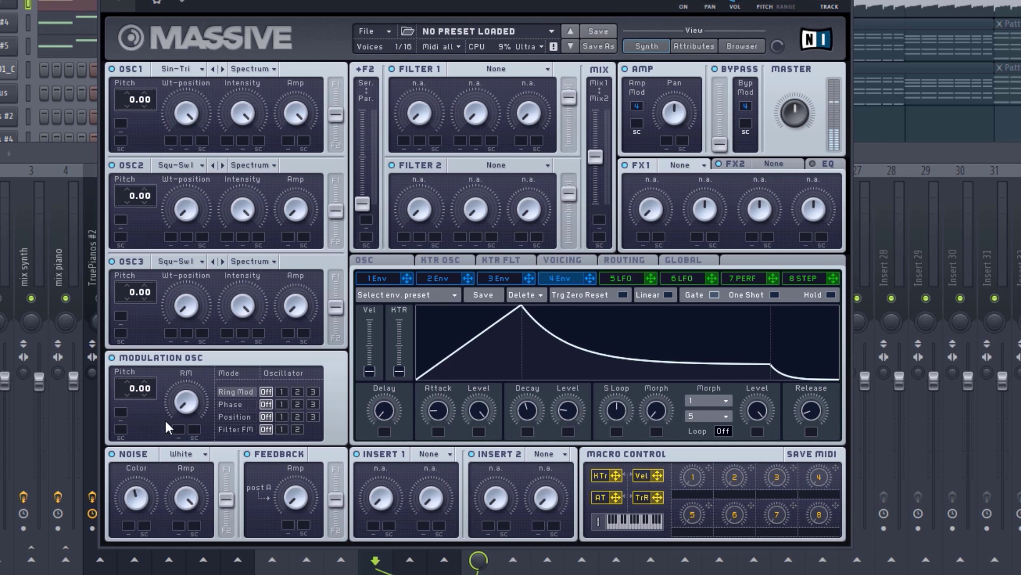
# Step: Play the Sylenth1 #5 layer with Massive and Sylenth1 #4 muted, and slightly lower the Sylenth1 #5 mixer fader
pyautogui.click(195, 452)
pyautogui.click(194, 442)
pyautogui.click(20, 153)
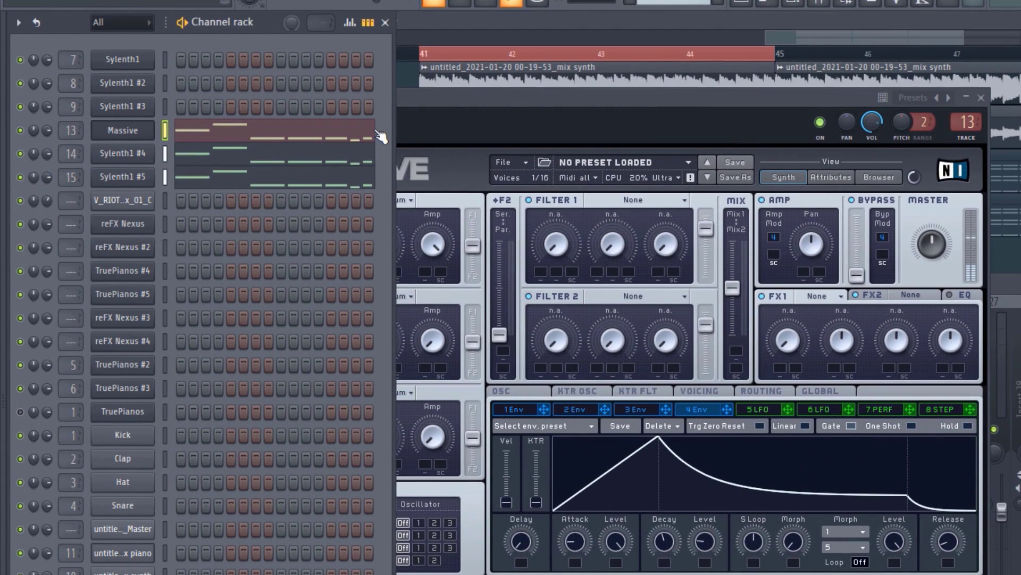
pyautogui.click(515, 127)
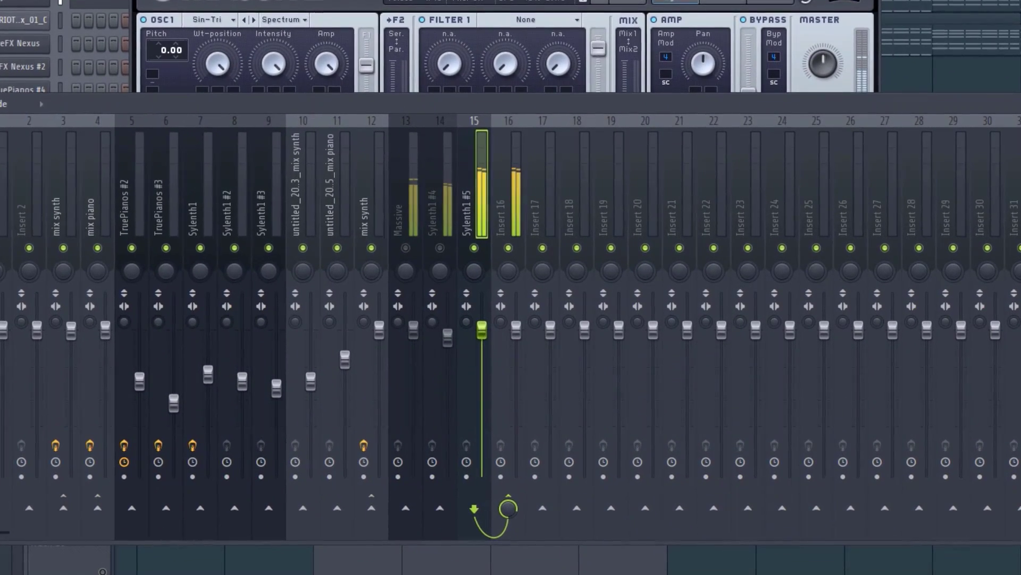
pyautogui.moveTo(482, 330); pyautogui.dragTo(482, 330)
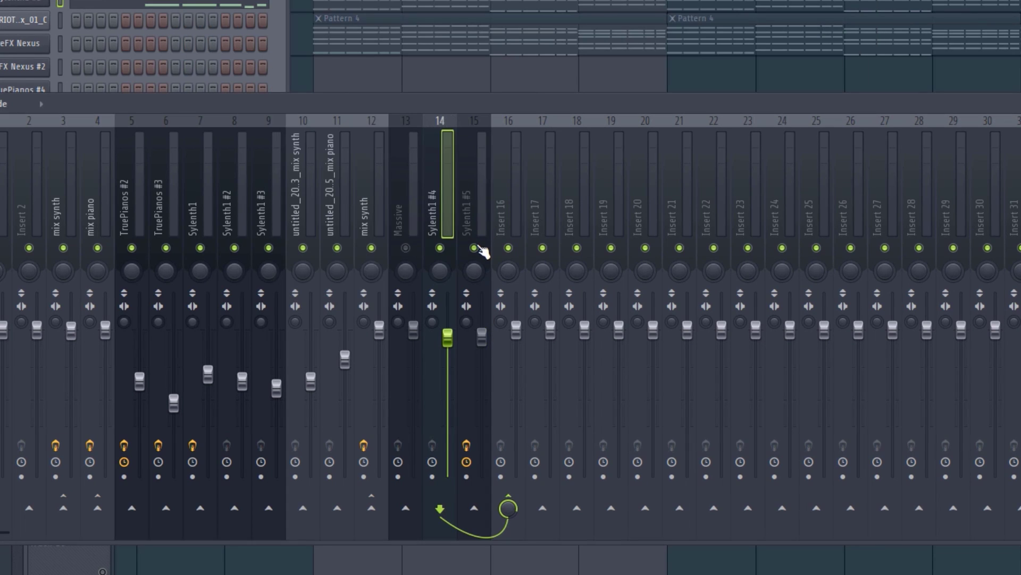
# Step: Compare Sylenth1 #4 with Sylenth1 #5 muted and unmuted during playback, leaving Sylenth1 #5 enabled
pyautogui.click(475, 248)
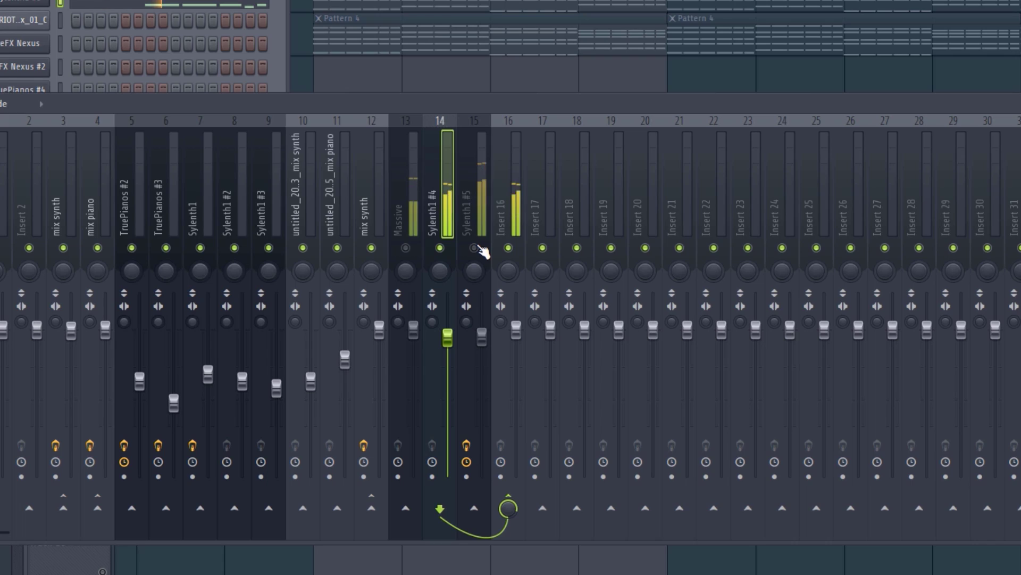
pyautogui.click(475, 248)
pyautogui.press('space')
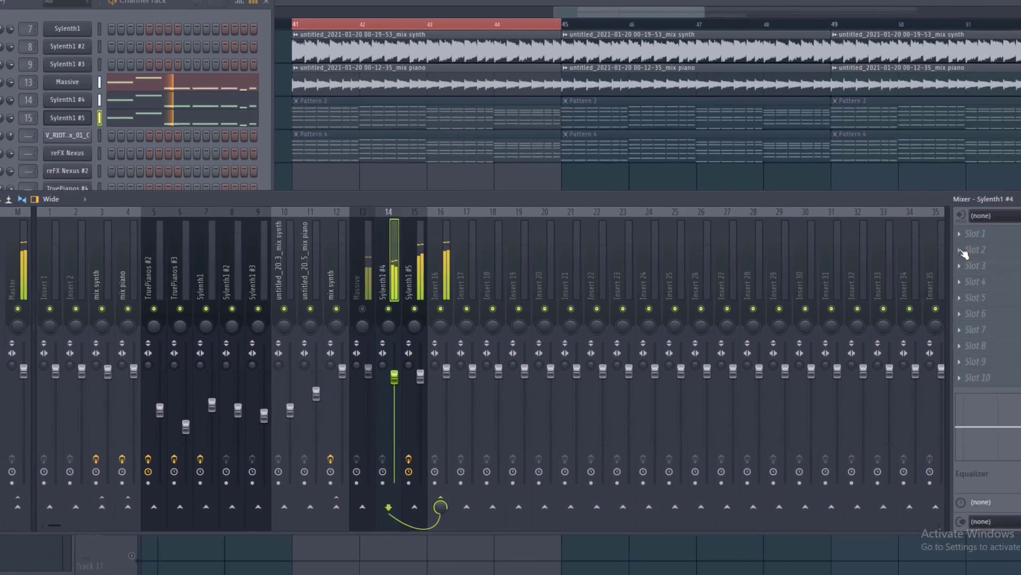
pyautogui.press('space')
# Step: Add Fruity Stereo Shaper to the Sylenth1 #4 mixer track
pyautogui.click(885, 261)
pyautogui.moveTo(899, 274)
pyautogui.click(625, 322)
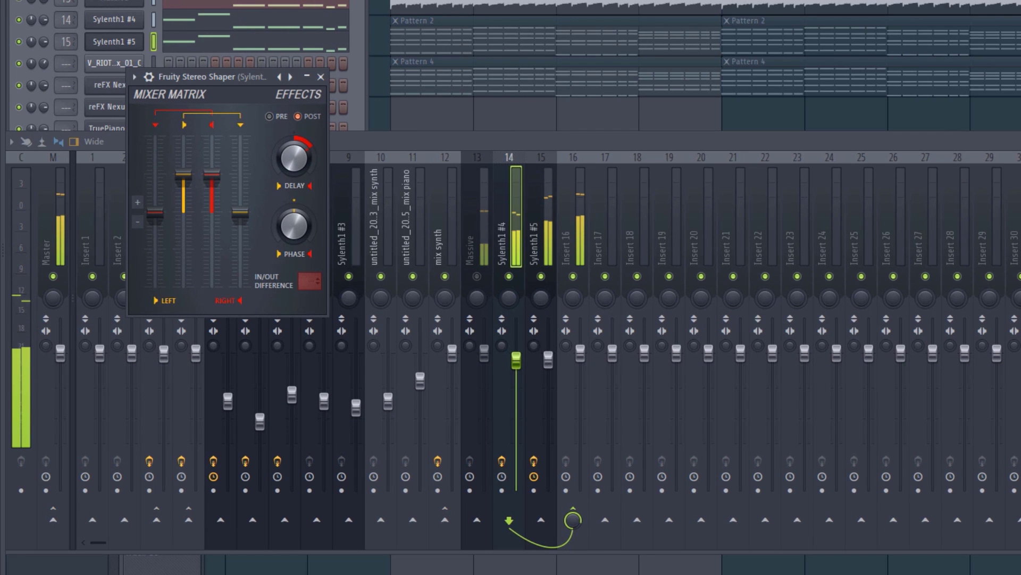
# Step: Add CamelCrusher with the British Clean patch to the Sylenth1 #4 mixer track and lower the track's fader
pyautogui.press('space')
pyautogui.click(1019, 196)
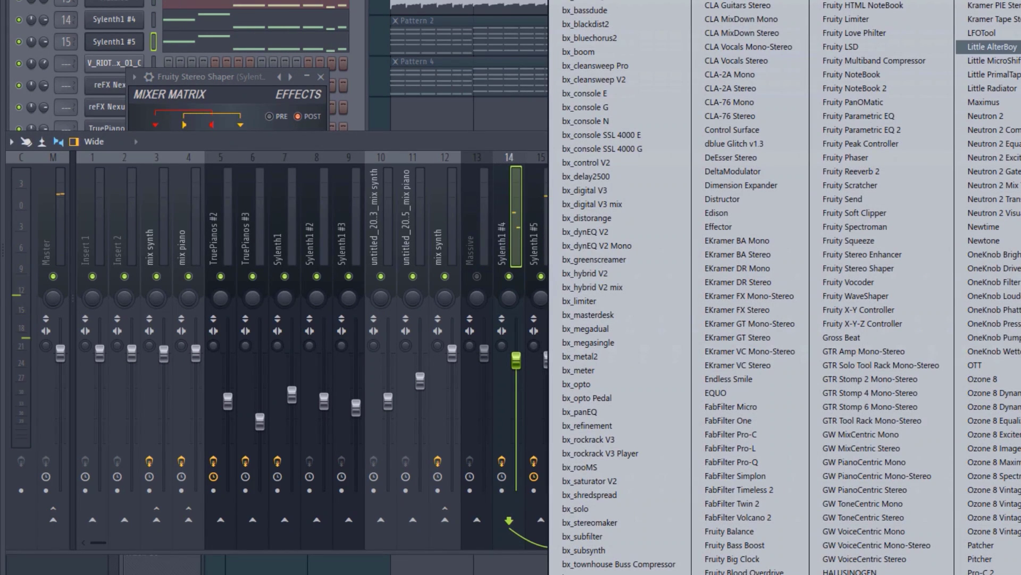
pyautogui.click(734, 1)
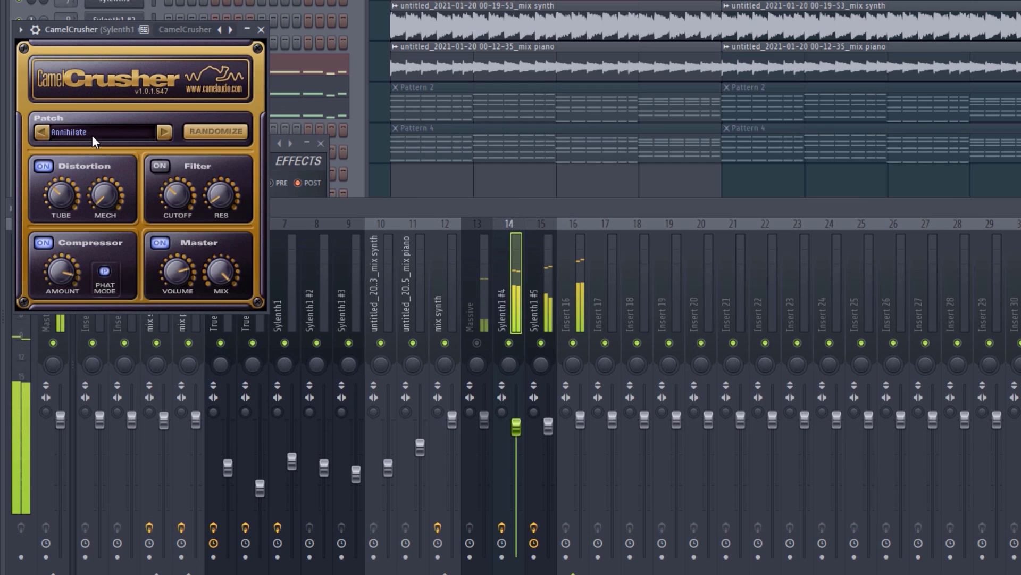
pyautogui.click(91, 135)
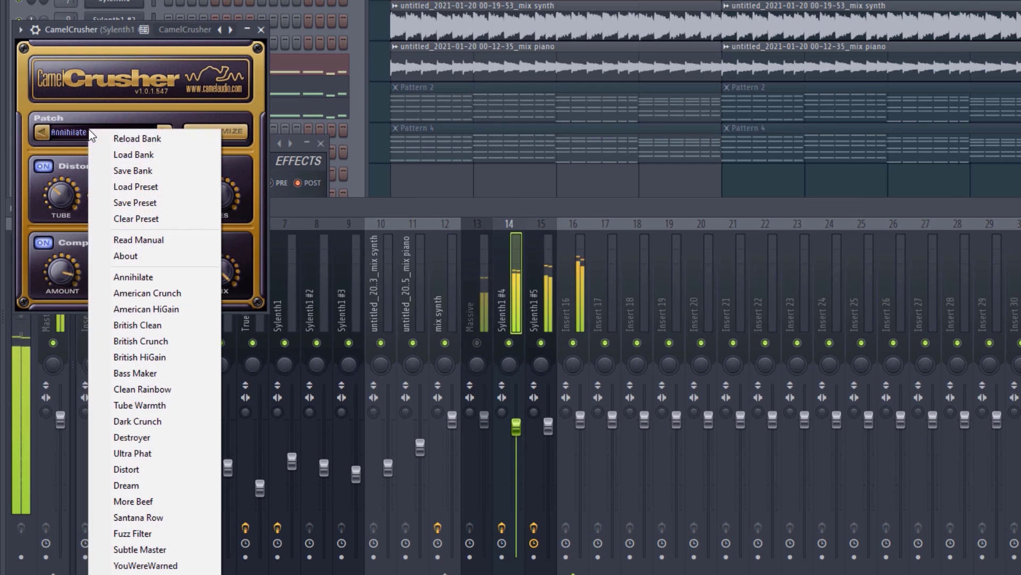
pyautogui.click(146, 324)
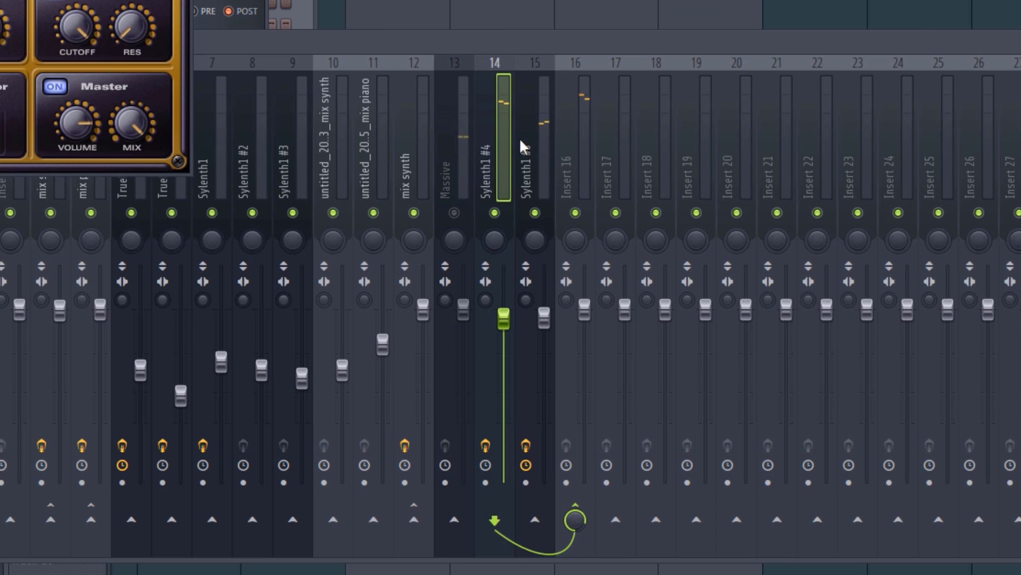
pyautogui.moveTo(503, 318); pyautogui.dragTo(503, 370)
# Step: Unmute the Massive mixer track, apply CamelCrusher's British Clean patch to it, and lower its fader
pyautogui.click(455, 213)
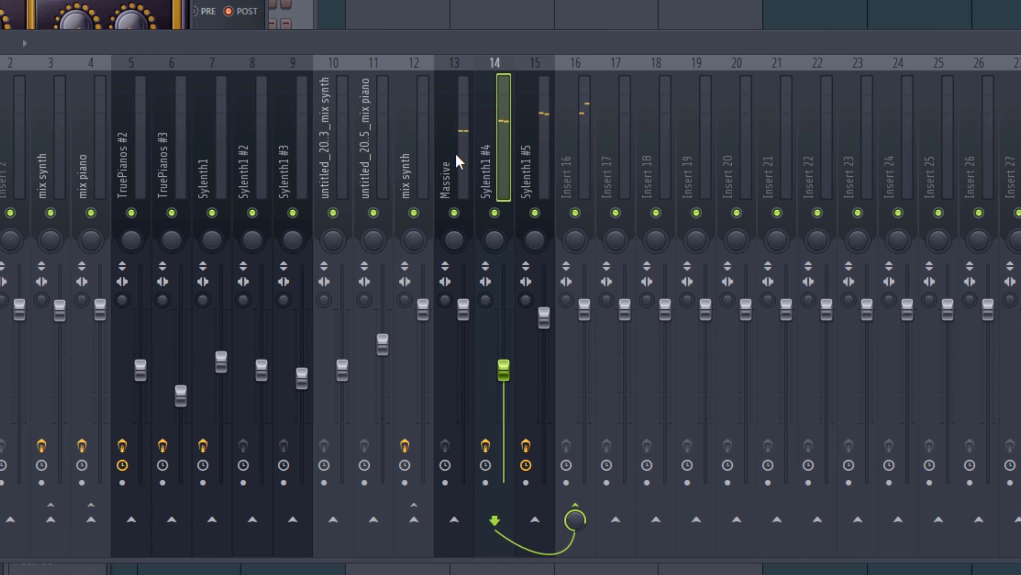
pyautogui.click(455, 155)
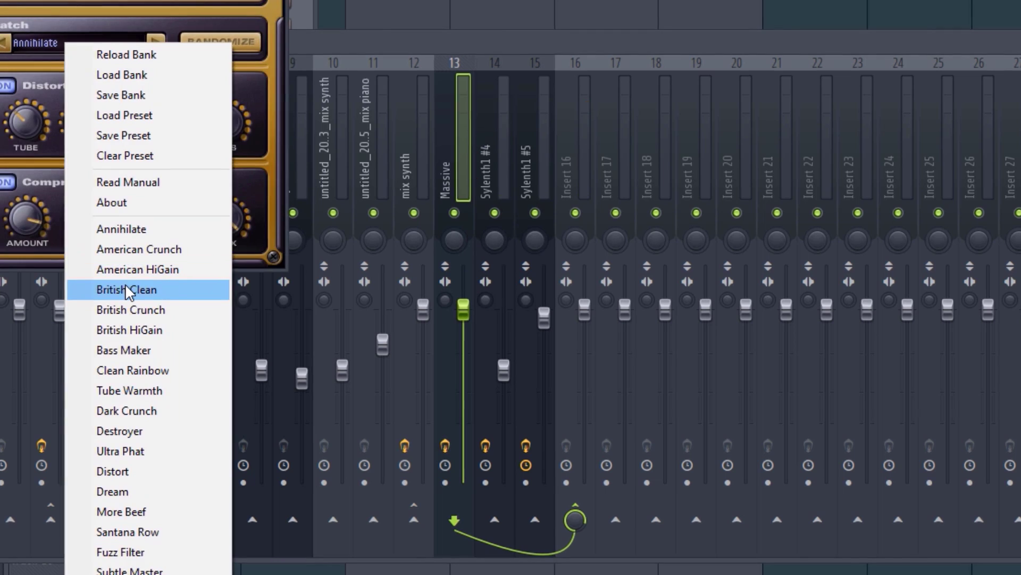
pyautogui.click(152, 289)
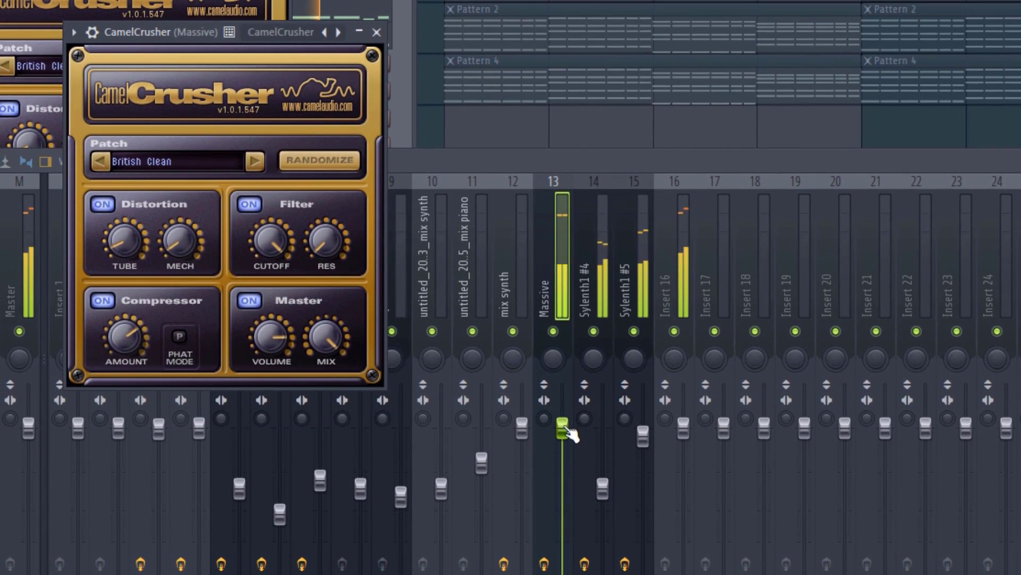
pyautogui.moveTo(562, 429); pyautogui.dragTo(562, 469)
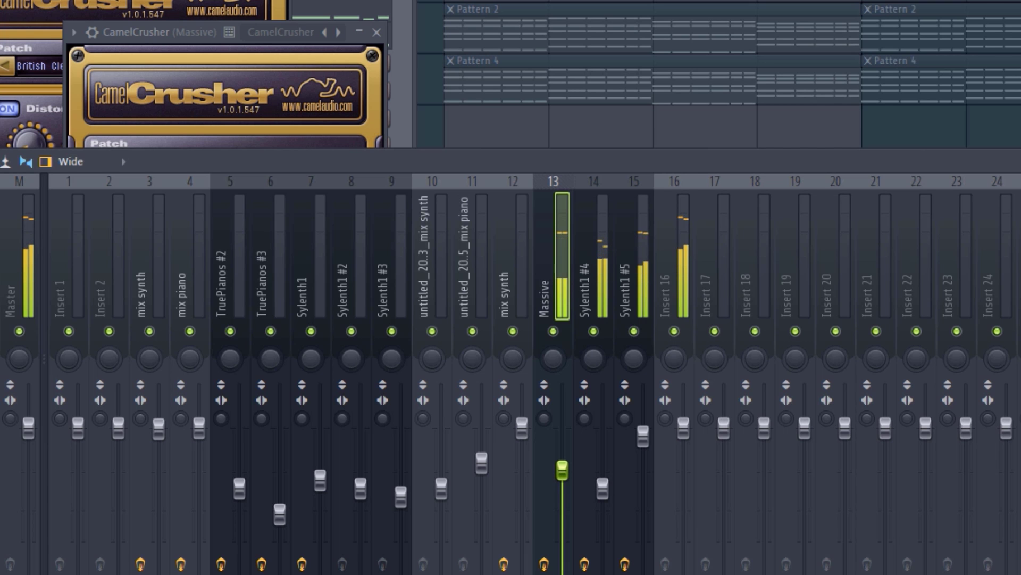
# Step: Adjust a band of Fruity parametric EQ 2 on the Insert 16 bus during playback
pyautogui.click(683, 250)
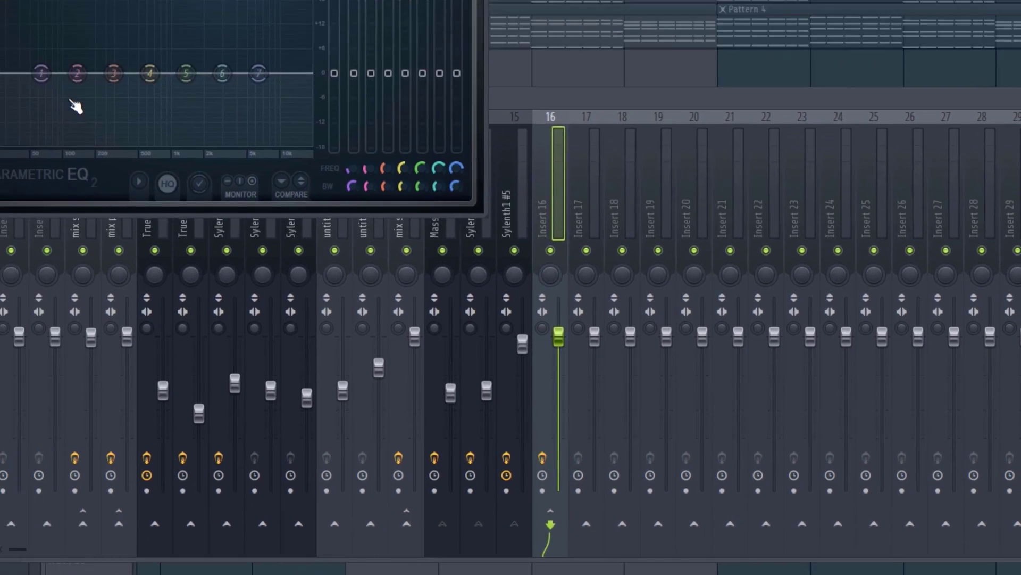
pyautogui.press('space')
pyautogui.moveTo(123, 129); pyautogui.dragTo(190, 194)
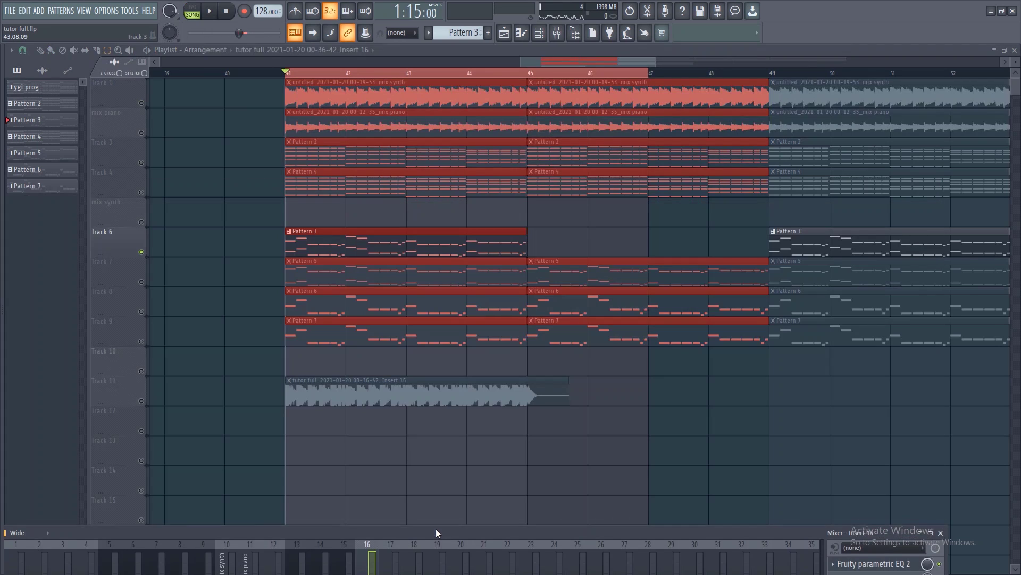
# Step: Place the recorded Insert 16 audio on Track 1 through mixer track 17, and load and adjust an effect in that track's first slot
pyautogui.click(42, 71)
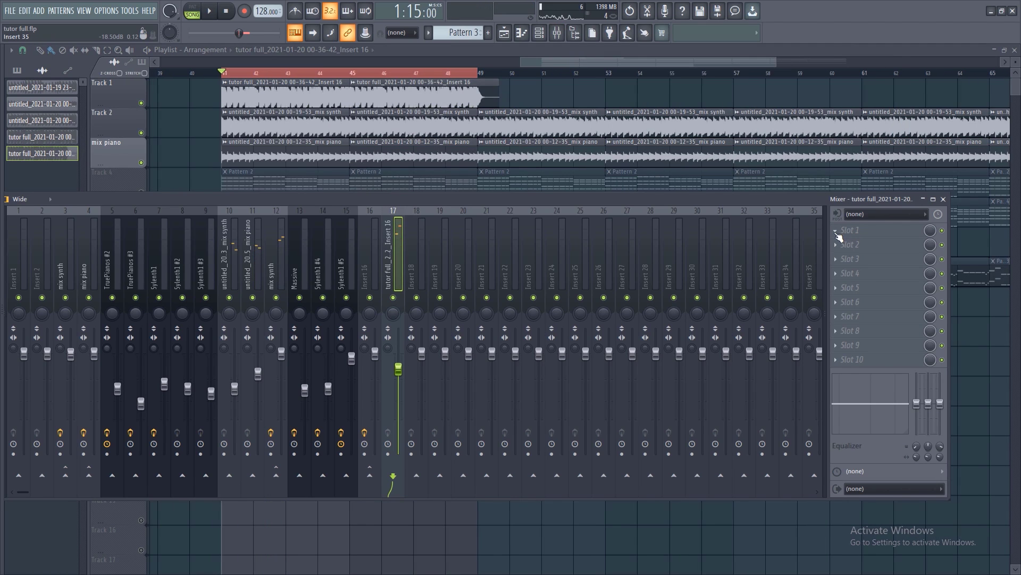
pyautogui.click(839, 234)
pyautogui.click(684, 319)
pyautogui.press('space')
pyautogui.moveTo(94, 240); pyautogui.dragTo(182, 241)
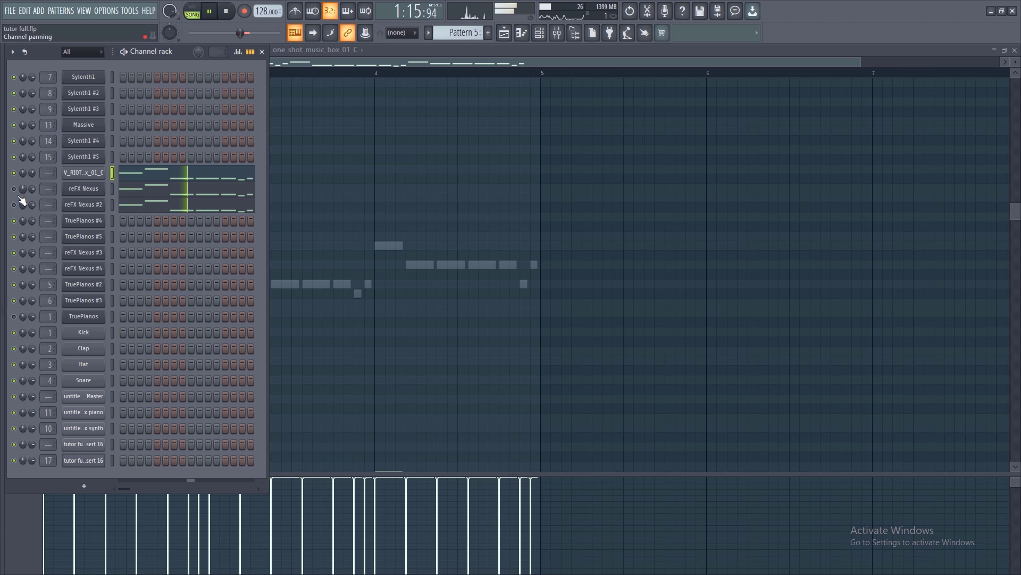
# Step: Assign Pattern 5's V_RIOT music box, reFX Nexus and reFX Nexus #2 channels to mixer tracks 18 to 20 and route these only to Insert 21
pyautogui.click(85, 173)
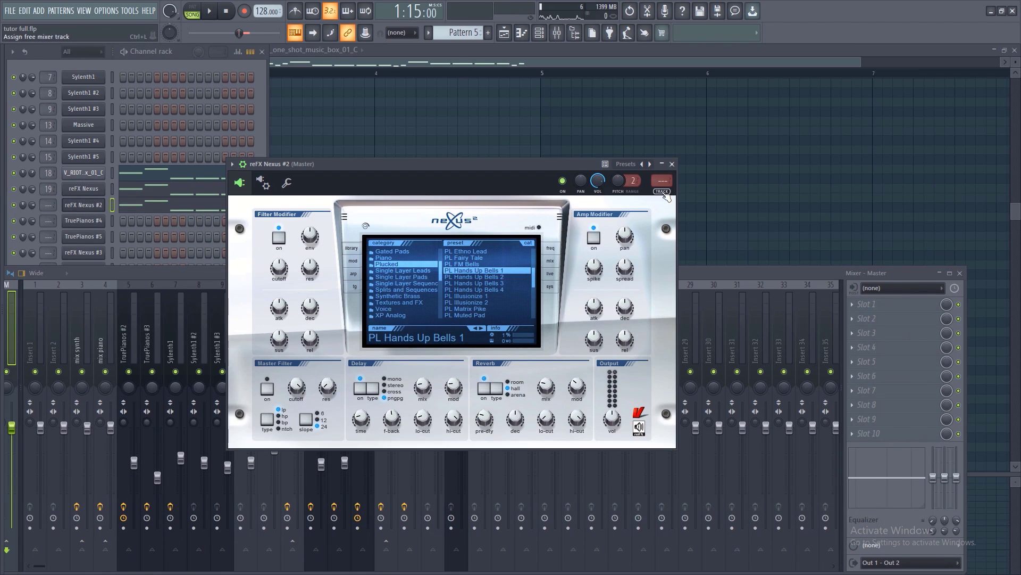
pyautogui.click(354, 273)
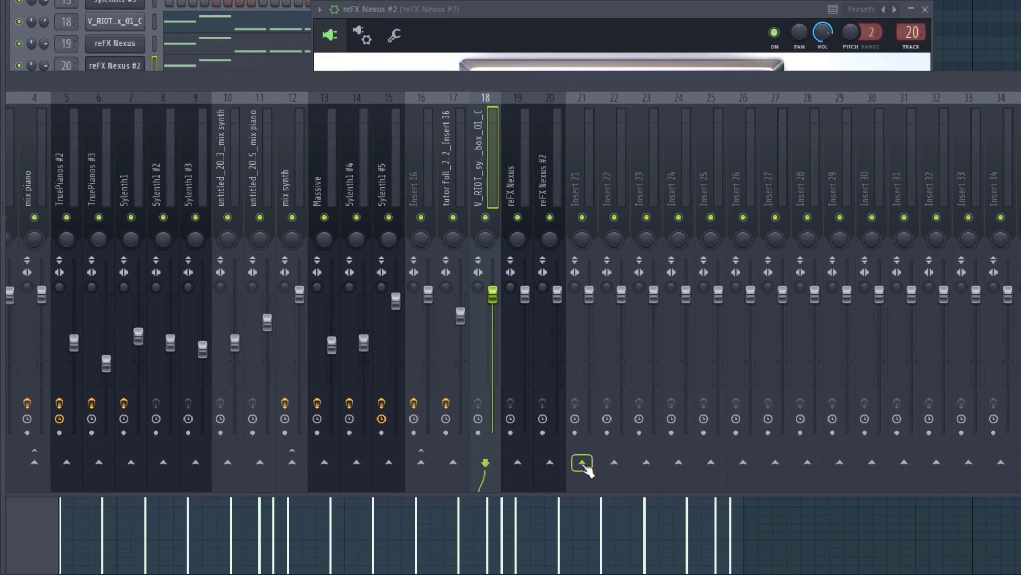
pyautogui.rightClick(461, 485)
pyautogui.click(480, 501)
pyautogui.click(509, 187)
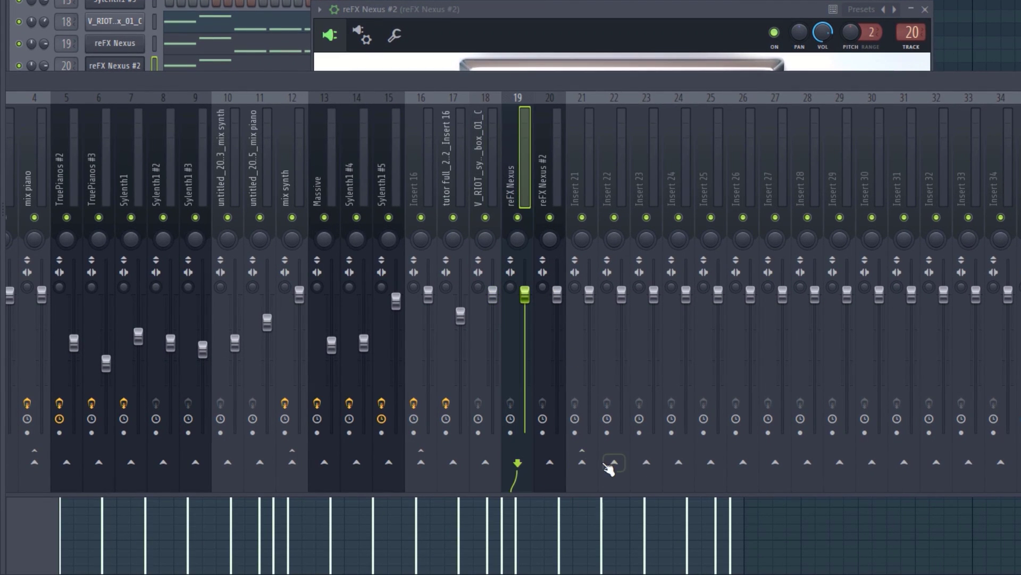
pyautogui.rightClick(582, 464)
pyautogui.click(598, 486)
pyautogui.click(559, 207)
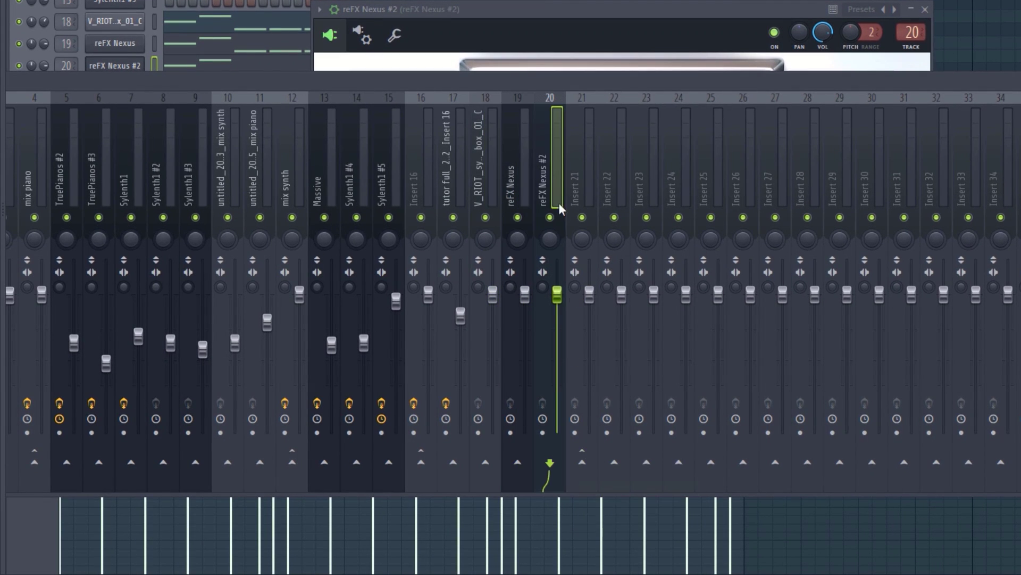
# Step: Rename mixer track Insert 21 as "mix lead 2"
pyautogui.middleClick(583, 138)
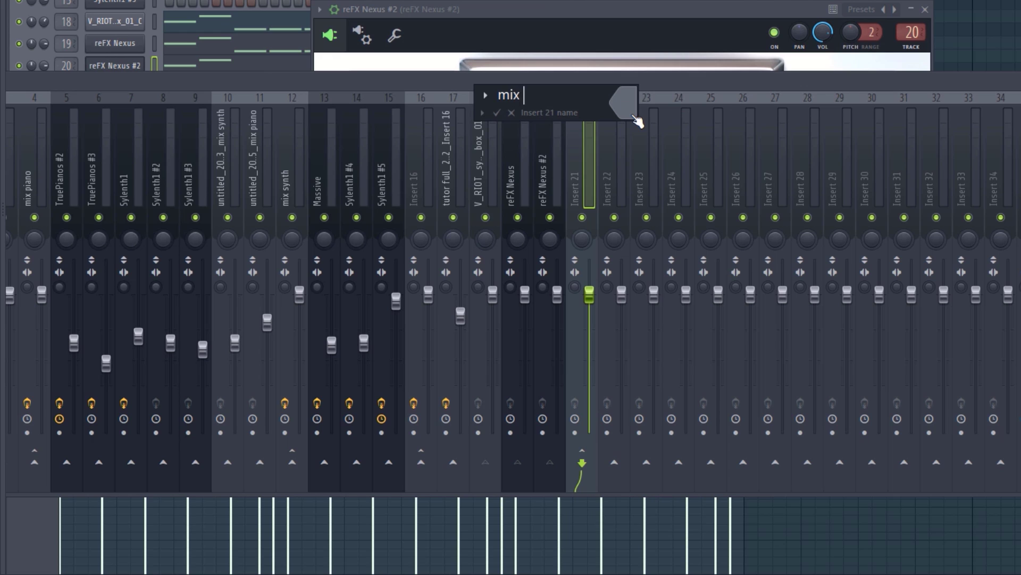
pyautogui.write('2')
pyautogui.press('Return')
# Step: Listen to reFX Nexus #2 alone, then unmute the V_RIOT music box mixer track and lower its fader
pyautogui.click(487, 164)
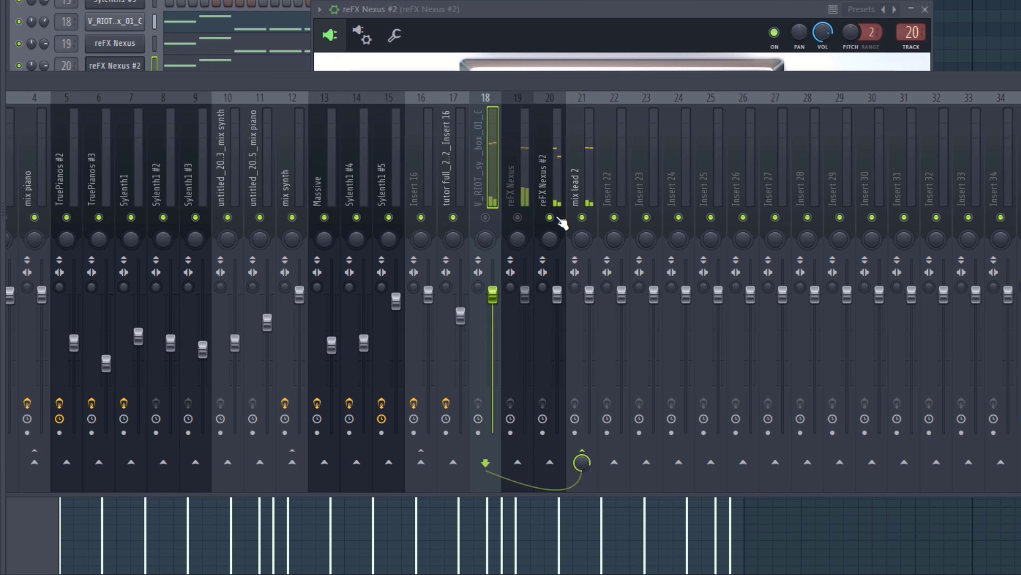
pyautogui.click(557, 163)
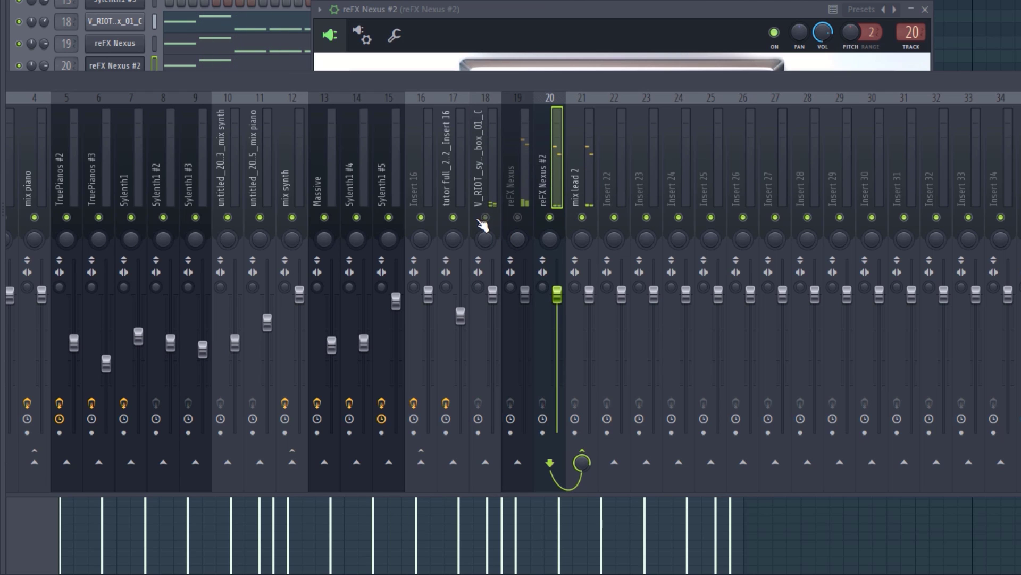
pyautogui.click(482, 190)
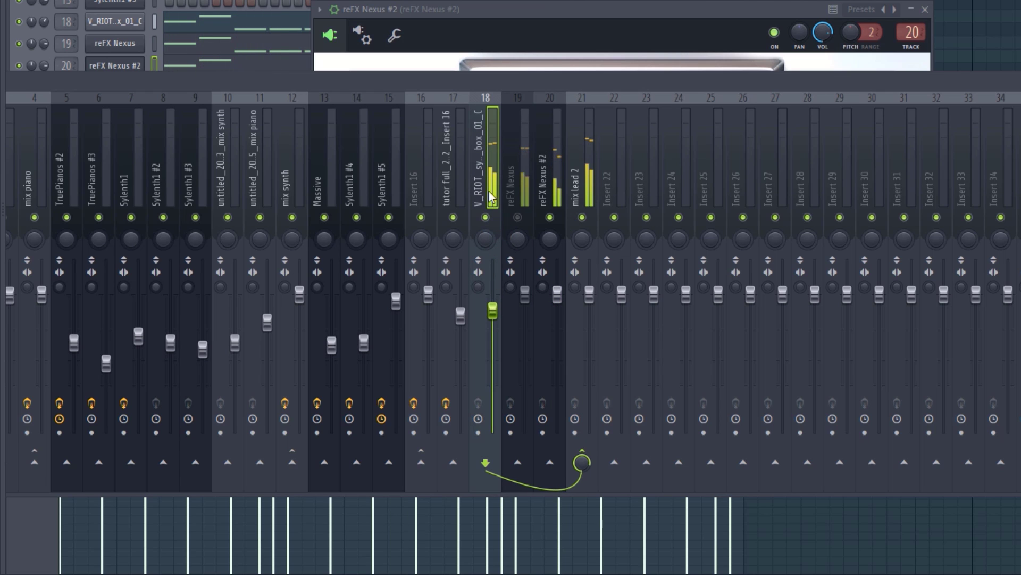
# Step: Add Fruity Stereo Shaper to the V_RIOT music box mixer track and lower its fader a little further
pyautogui.click(1017, 140)
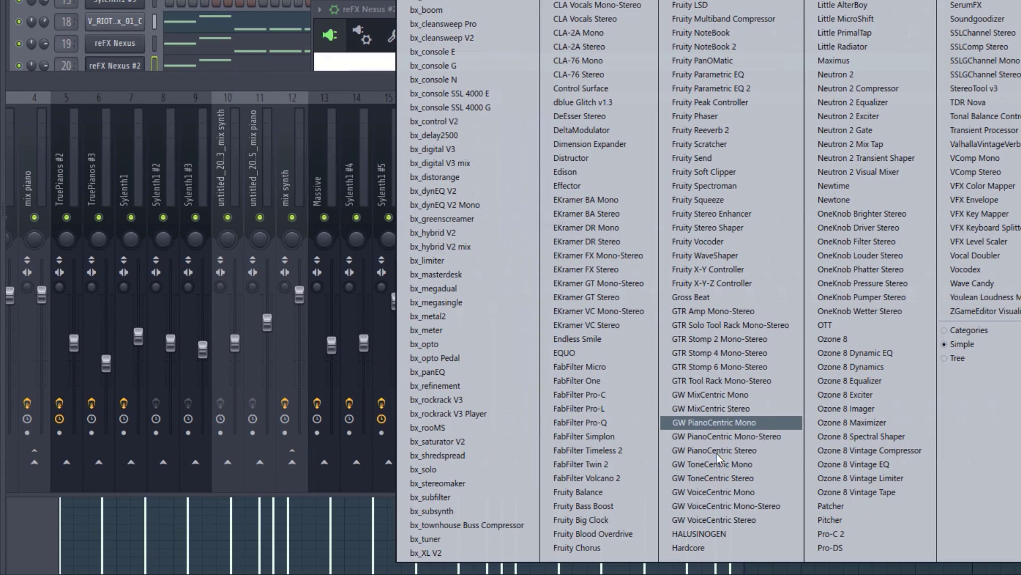
pyautogui.click(708, 227)
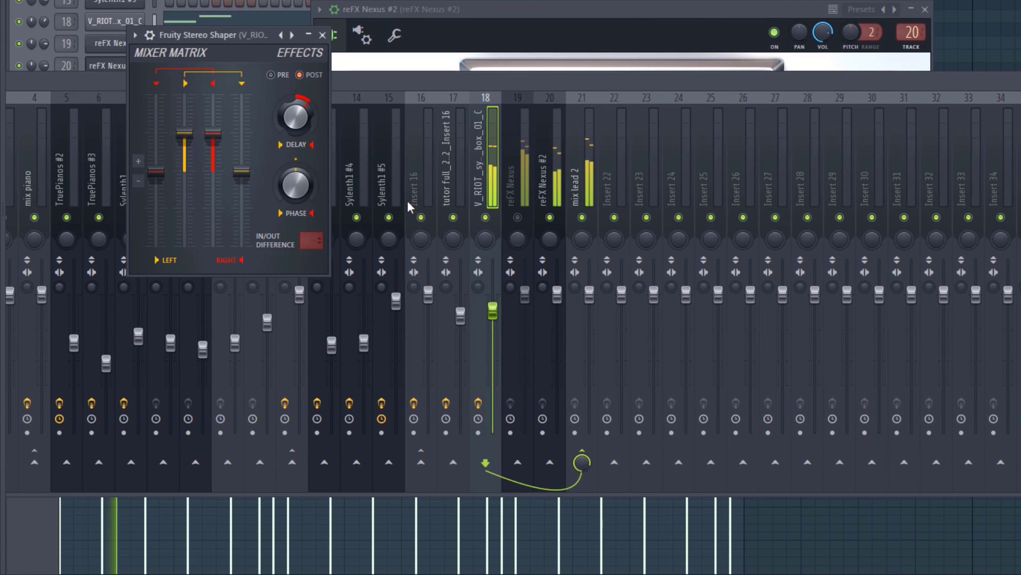
pyautogui.moveTo(492, 310); pyautogui.dragTo(492, 315)
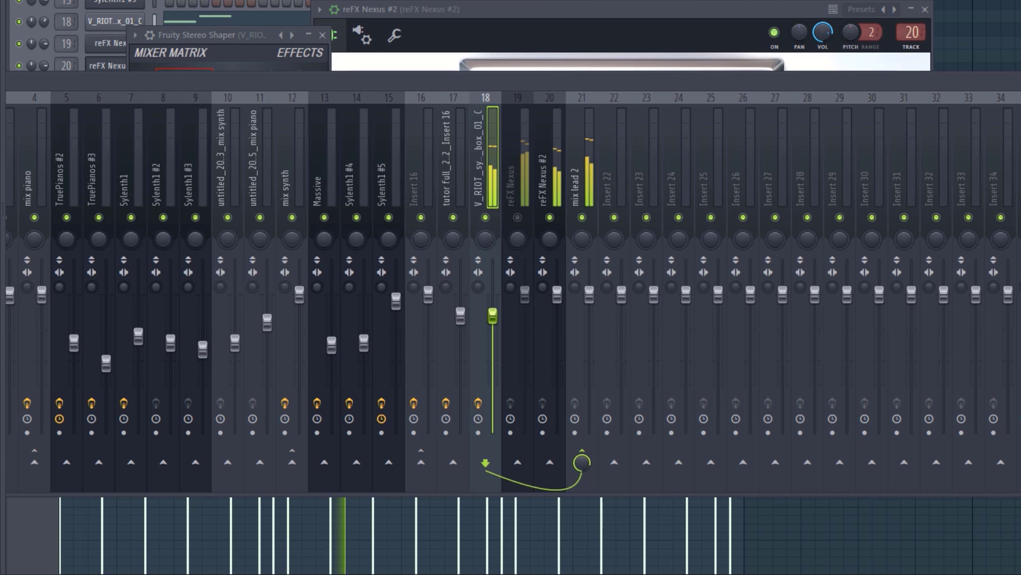
# Step: Unmute the reFX Nexus mixer track and lower its fader to balance it with the other lead layers
pyautogui.click(525, 292)
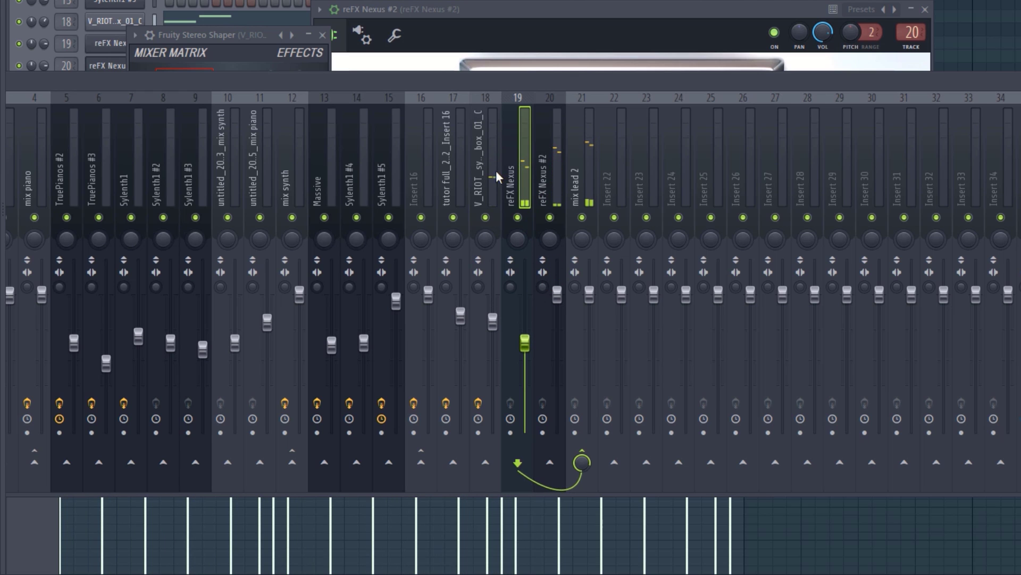
pyautogui.click(548, 175)
# Step: Add CamelCrusher with the British Clean patch to the mix lead 2 bus and audition it
pyautogui.click(576, 173)
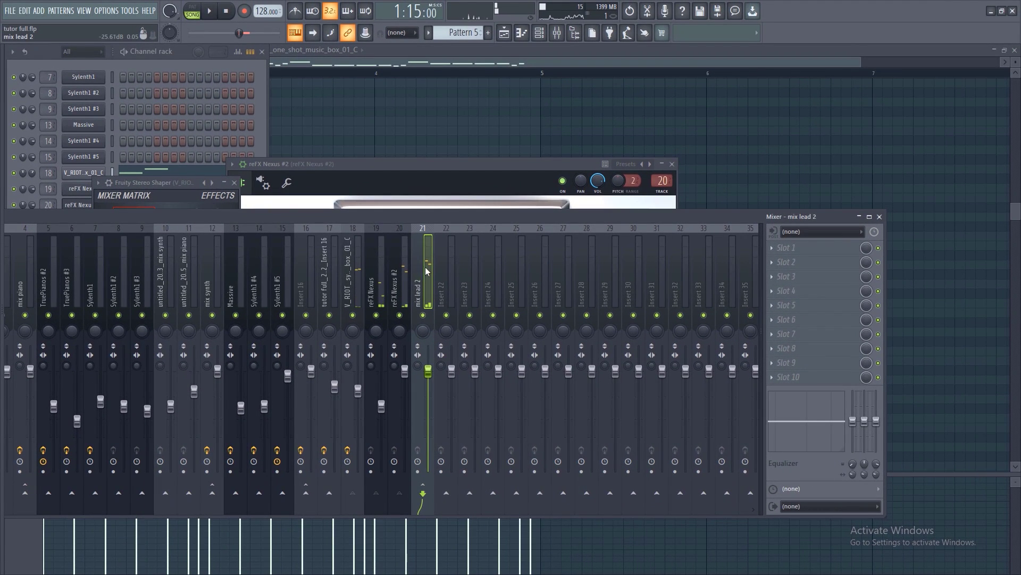
pyautogui.click(786, 248)
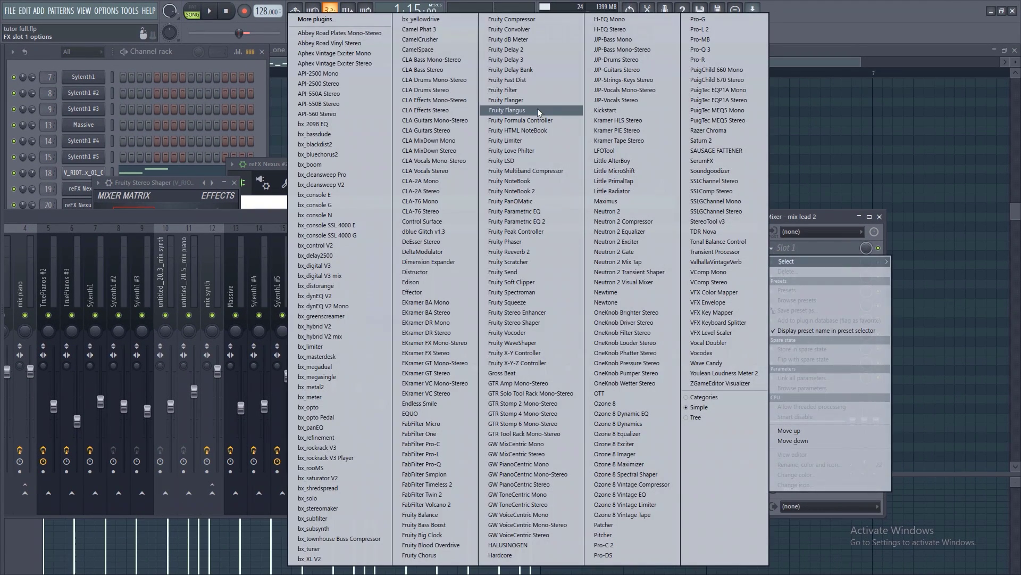
pyautogui.click(418, 39)
pyautogui.press('space')
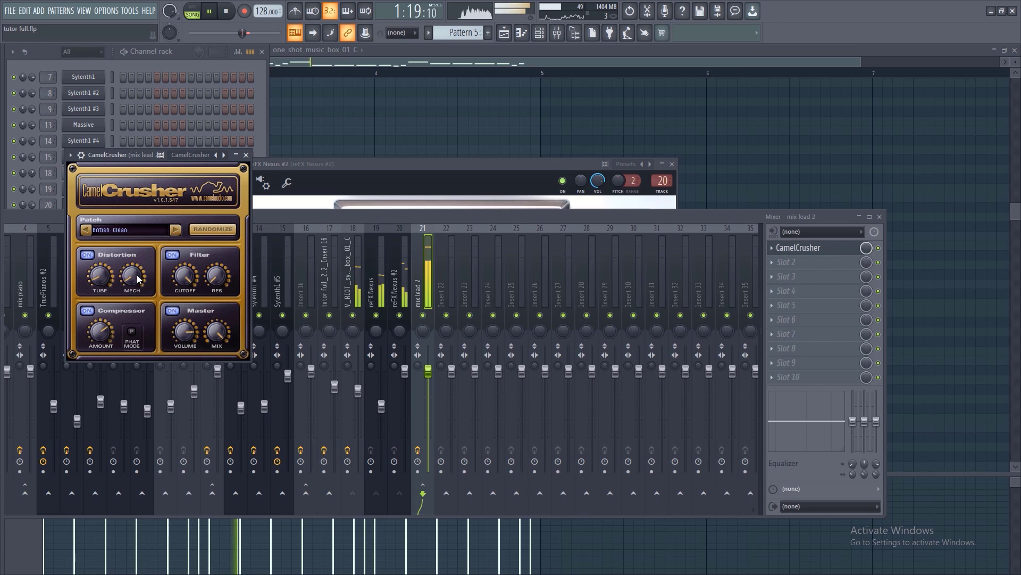
pyautogui.press('space')
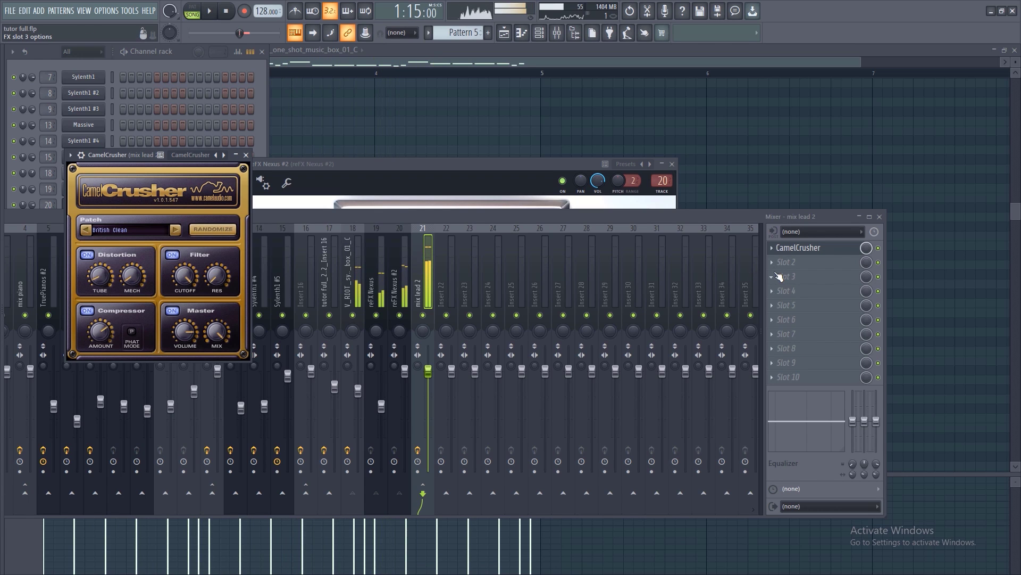
# Step: Add Transient Processor in the second effect slot of the mix lead 2 bus and play the pattern
pyautogui.click(775, 264)
pyautogui.click(728, 262)
pyautogui.press('space')
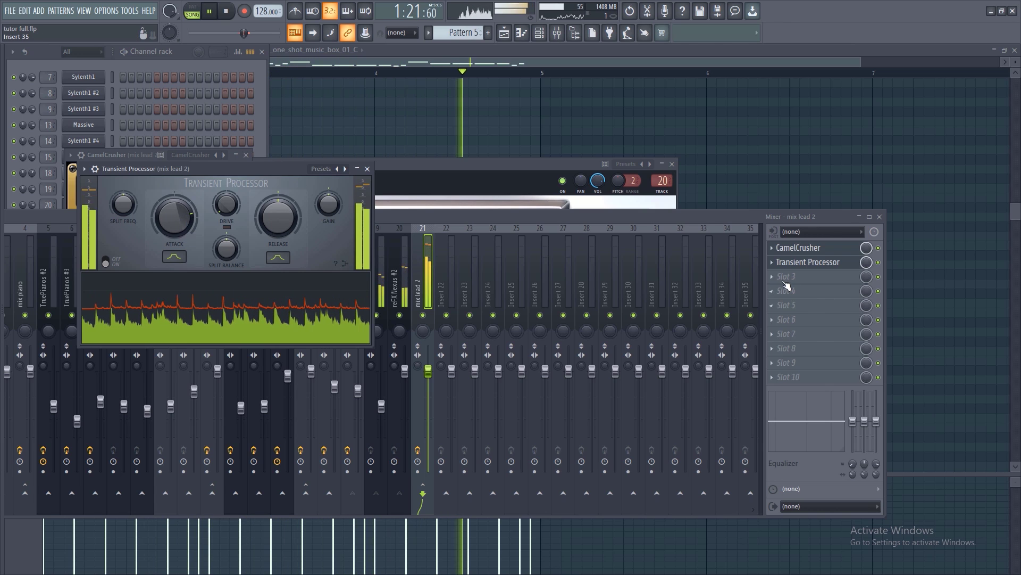
# Step: Add Fruity Parametric EQ 2 in the third slot of the mix lead 2 bus and roll off the low frequencies during playback
pyautogui.press('space')
pyautogui.click(787, 276)
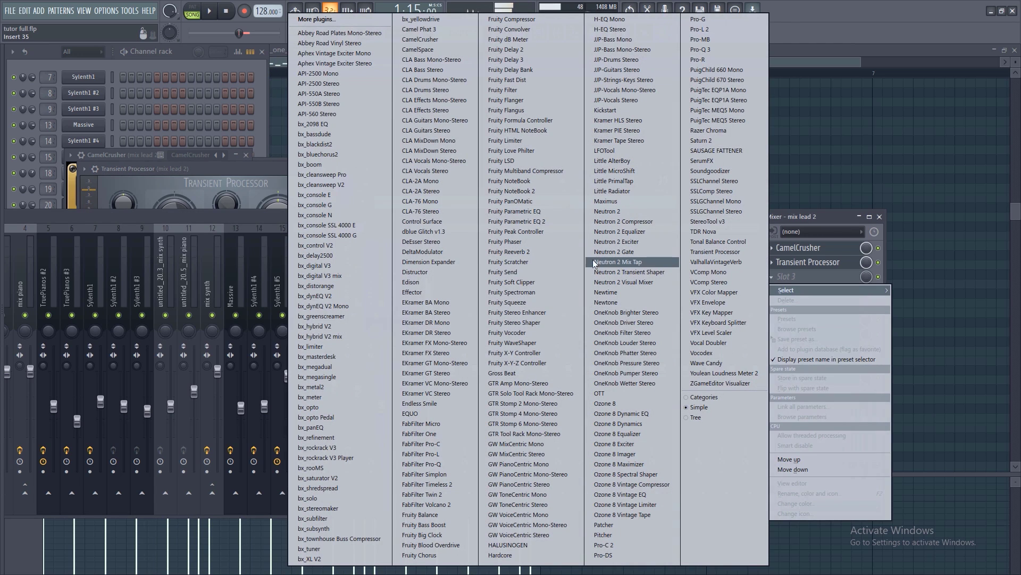
pyautogui.click(536, 221)
pyautogui.press('space')
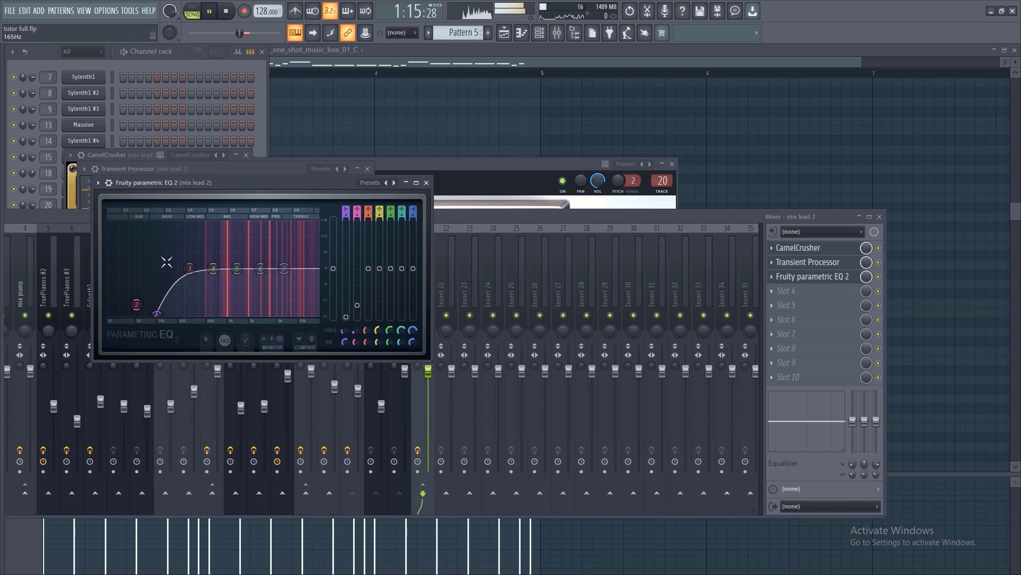
pyautogui.moveTo(189, 268); pyautogui.dragTo(154, 276)
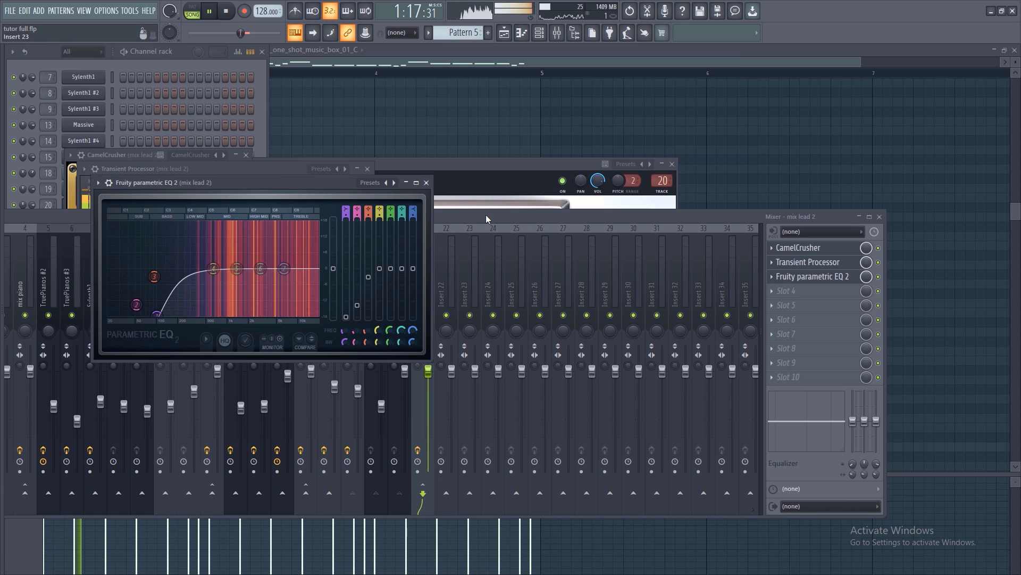
pyautogui.click(486, 214)
# Step: Arm the mix lead 2 bus for recording and record the selected playlist range to an audio clip
pyautogui.click(509, 34)
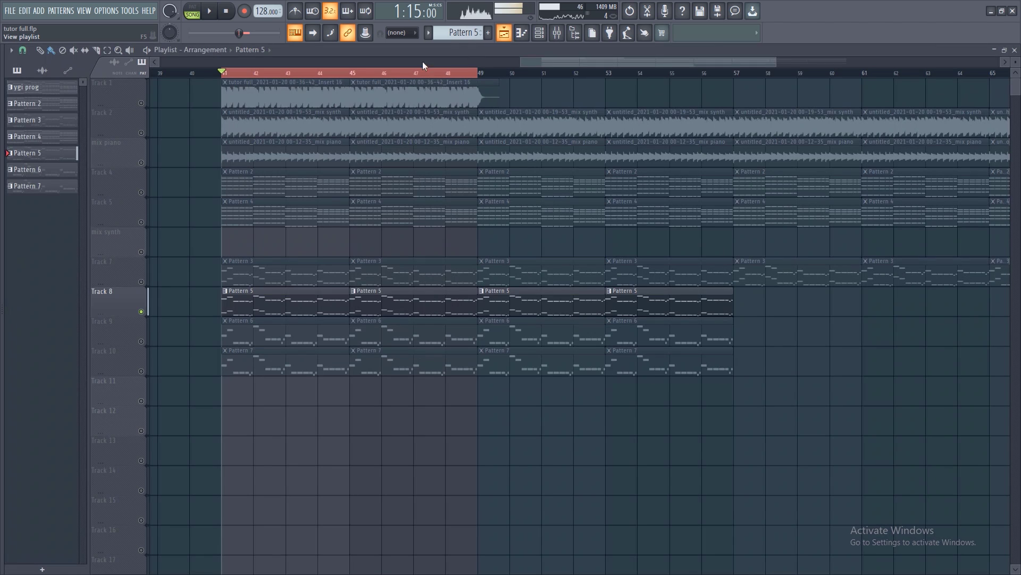
pyautogui.click(563, 34)
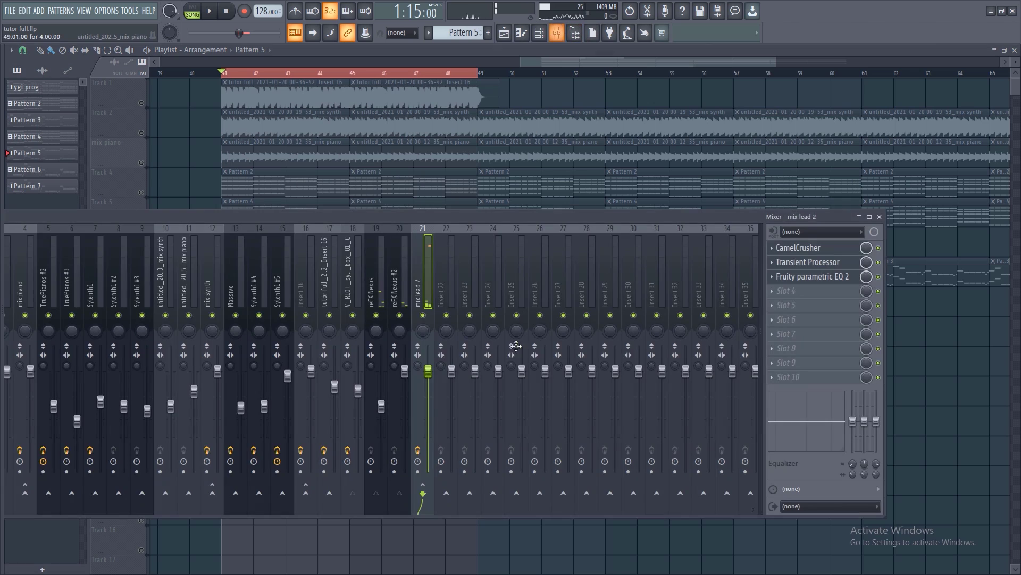
pyautogui.click(417, 471)
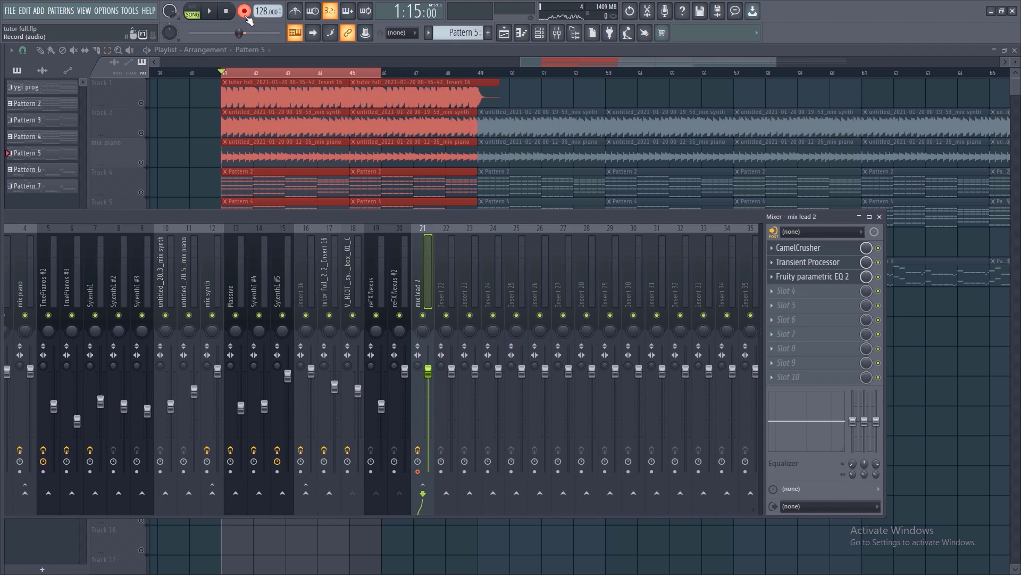
pyautogui.press('space')
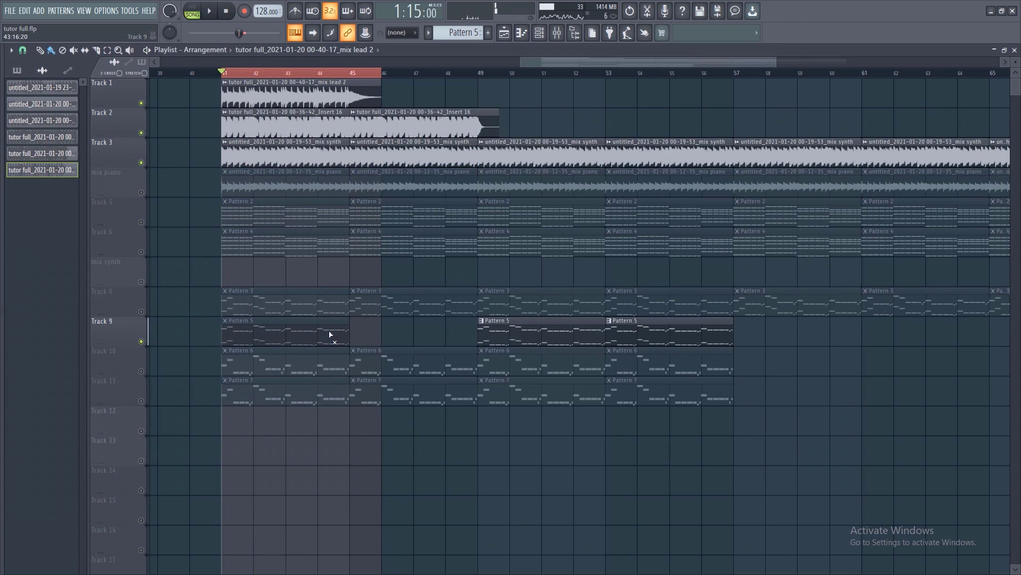
# Step: Isolate the playlist tracks with the recorded lead pluck piano and mix lead 2 clips and play them together
pyautogui.press('space')
pyautogui.click(556, 38)
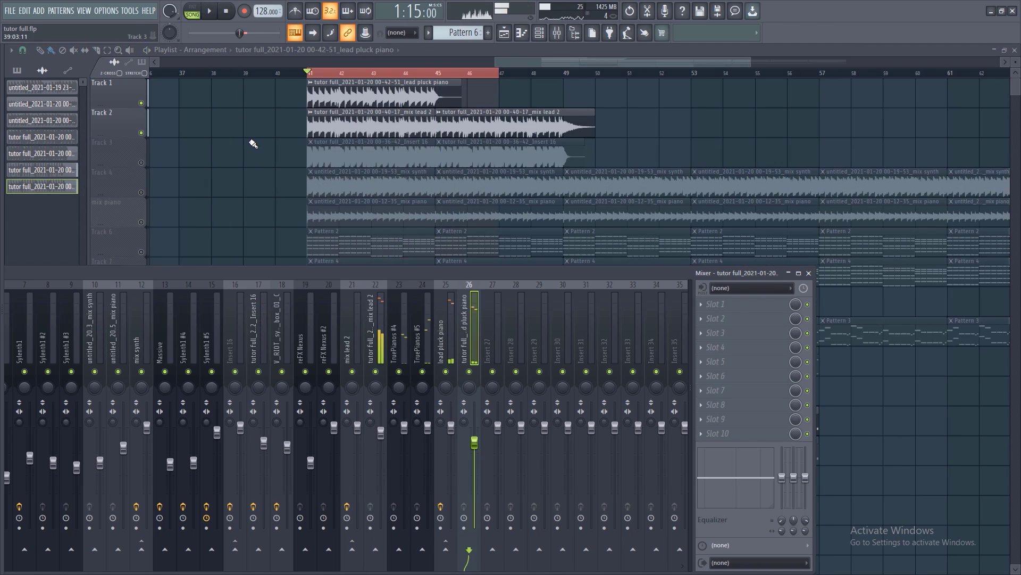
pyautogui.press('F9')
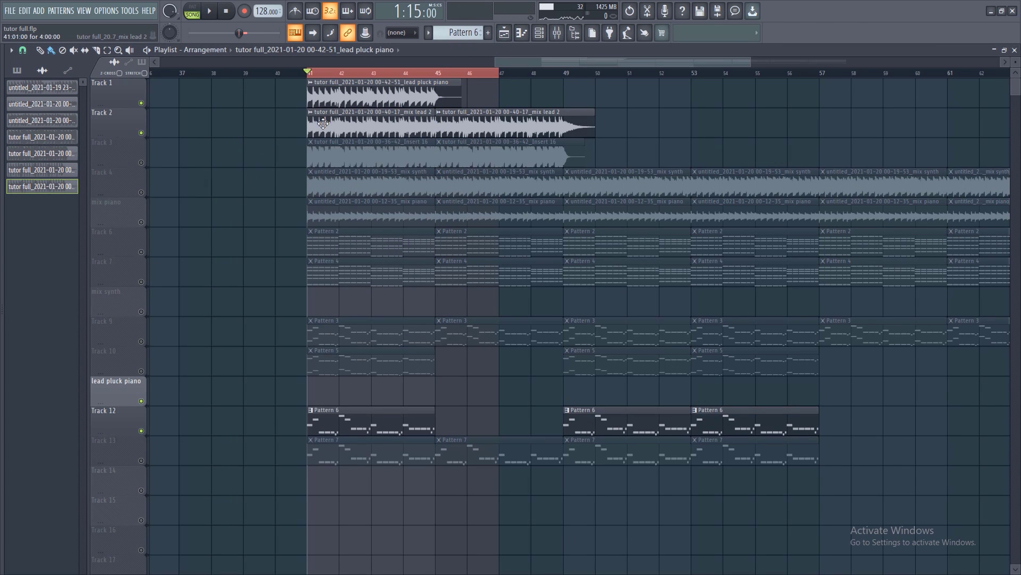
pyautogui.keyDown('ctrl'); pyautogui.click(141, 132); pyautogui.keyUp('ctrl')
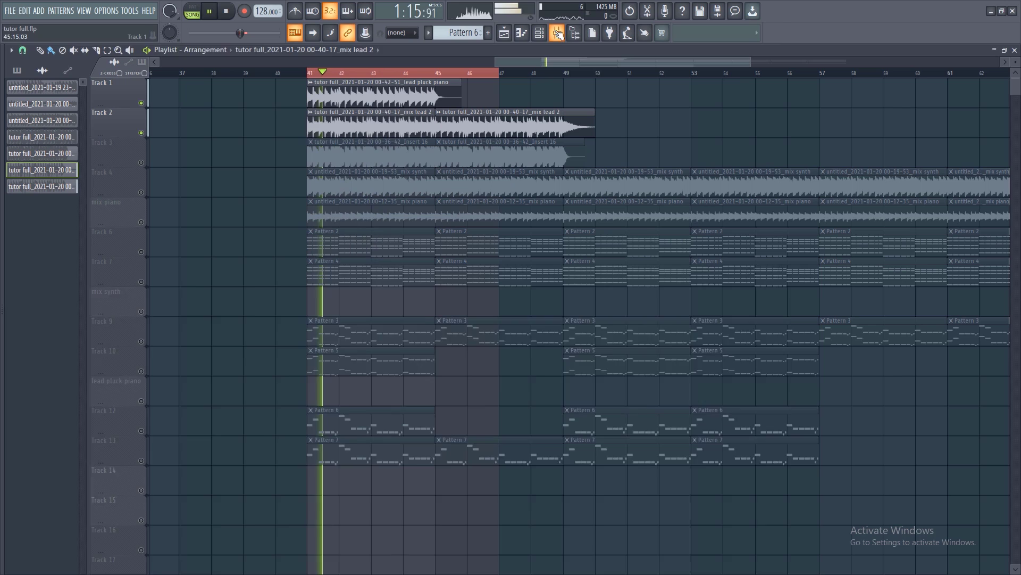
pyautogui.press('F9')
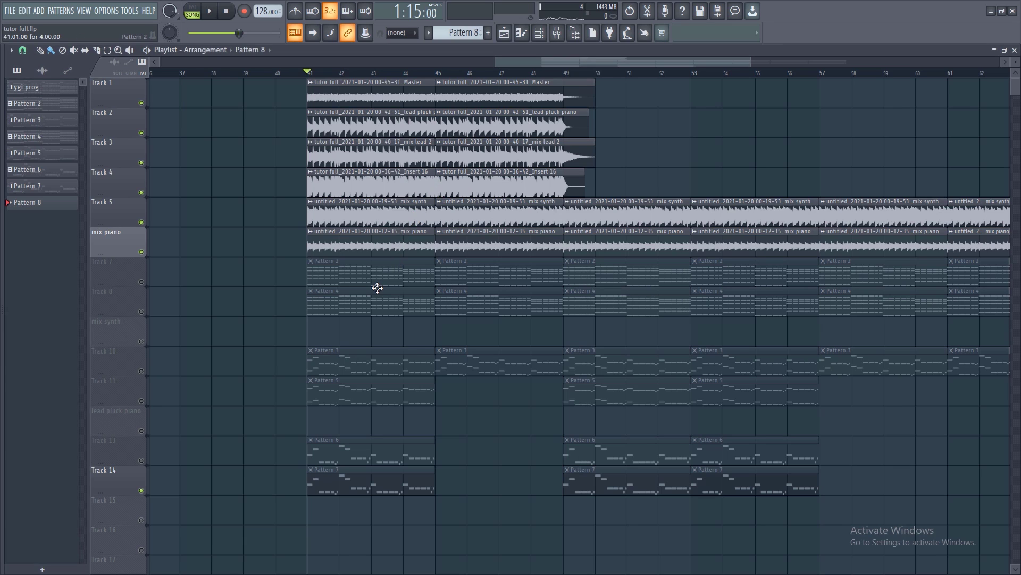
# Step: Open the Sylenth1 #6 bass channel of Pattern 8 and clone it as a second bass layer
pyautogui.doubleClick(377, 288)
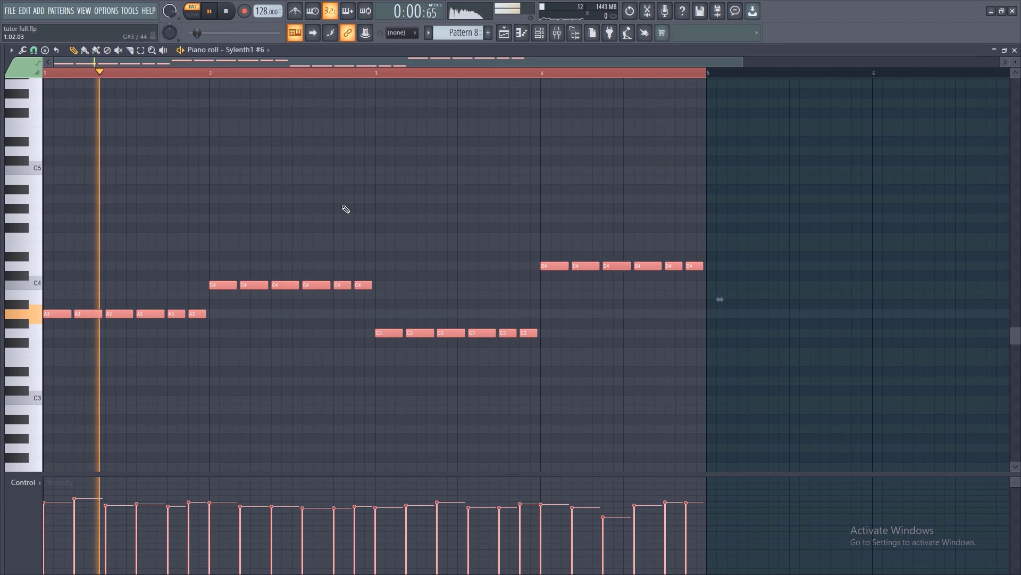
pyautogui.click(539, 33)
pyautogui.click(84, 77)
pyautogui.click(400, 265)
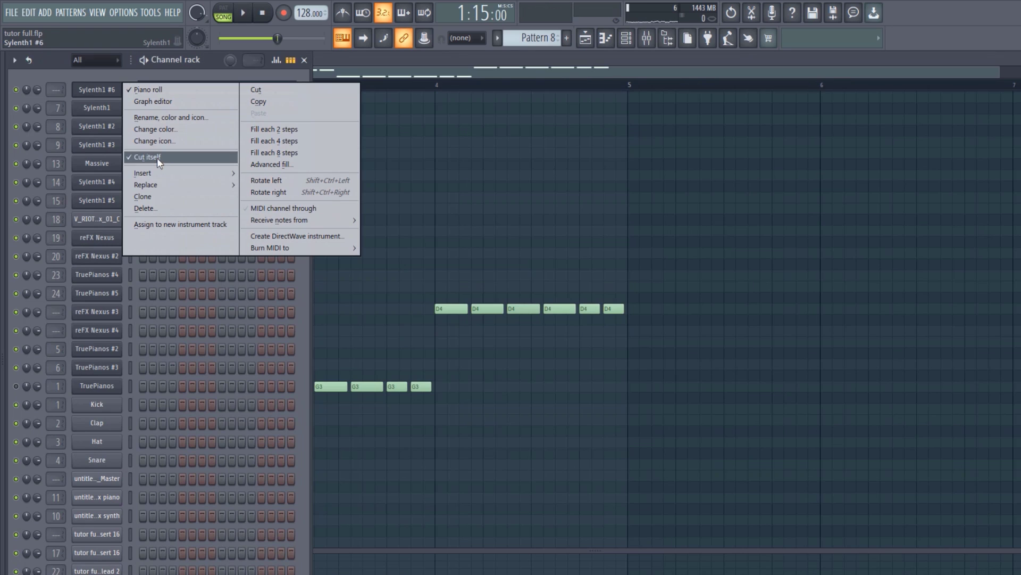
pyautogui.click(154, 197)
# Step: Advance through the VANDALISM_BS presets of the Sylenth1 #7 clone while the pattern plays
pyautogui.press('space')
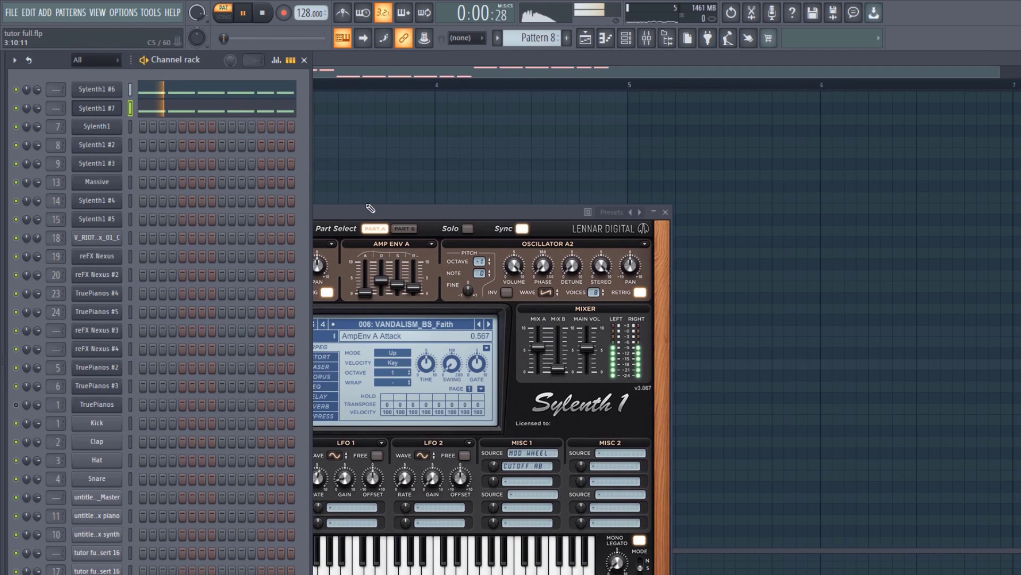
pyautogui.click(490, 324)
pyautogui.click(490, 325)
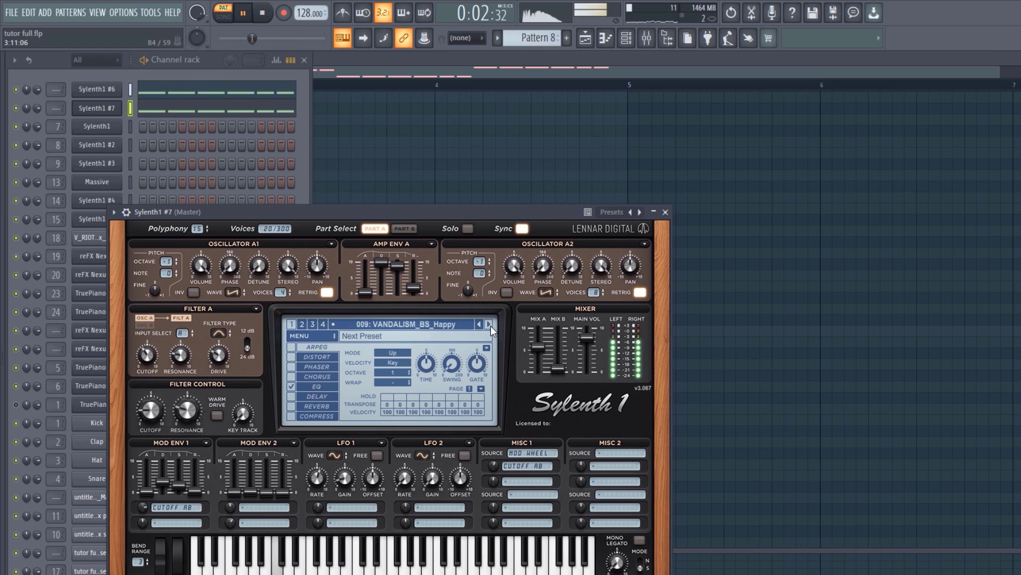
pyautogui.click(490, 324)
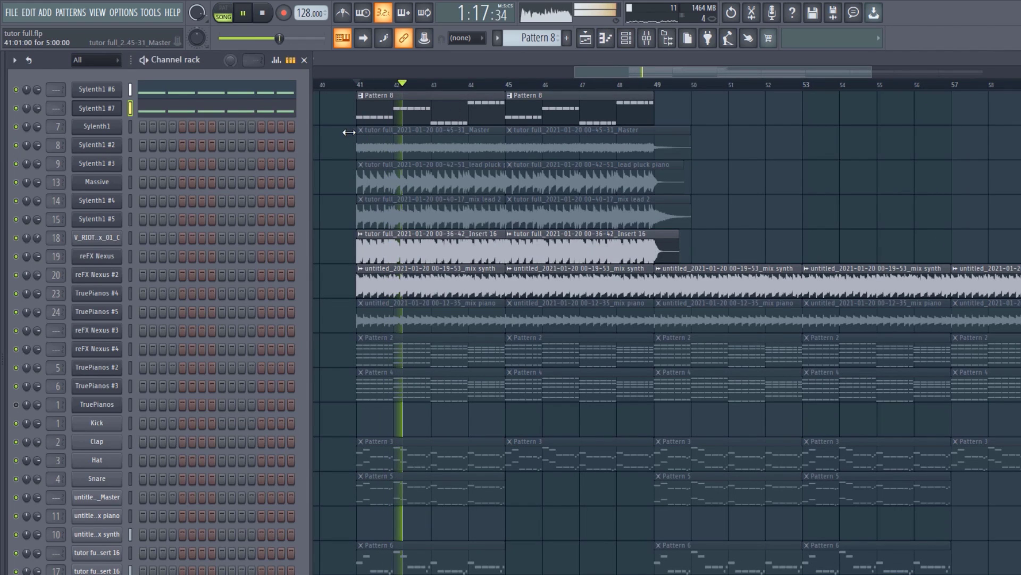
# Step: Add Fruity Parametric EQ 2 with the 40Hz cut preset to the Sylenth1 #7 mixer track and raise the cutoff to about 100 Hz
pyautogui.click(628, 42)
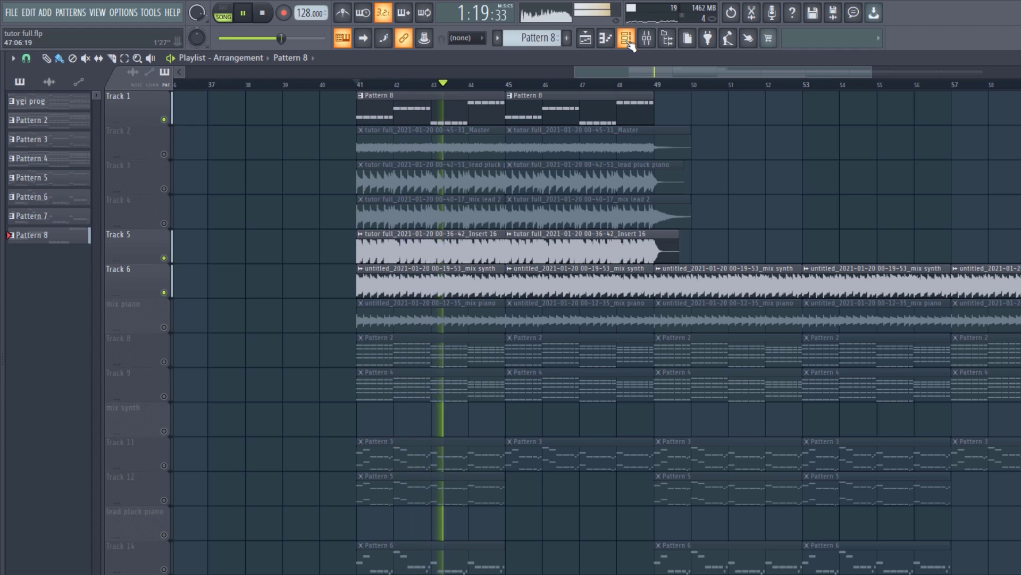
pyautogui.press('space')
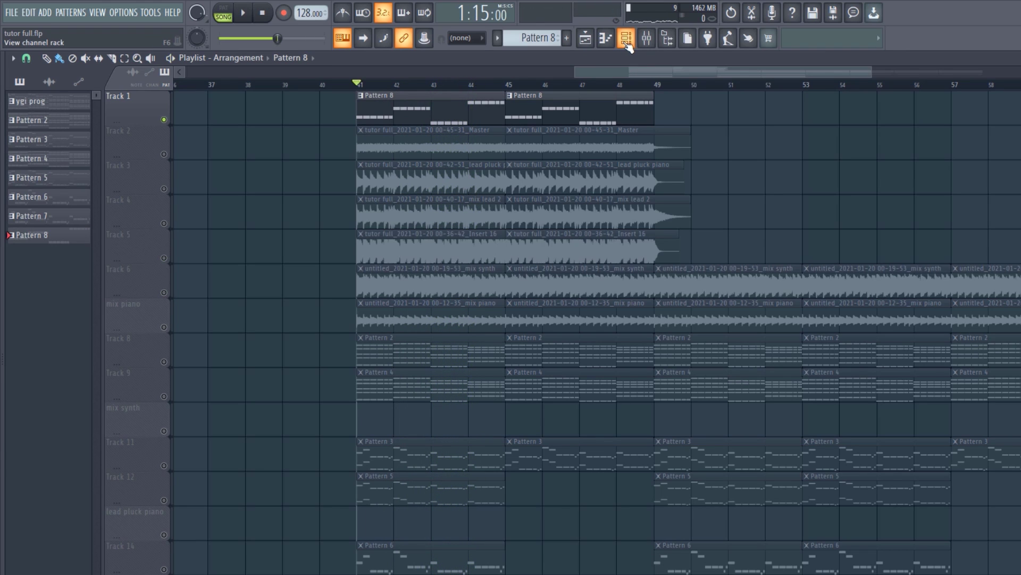
pyautogui.click(628, 42)
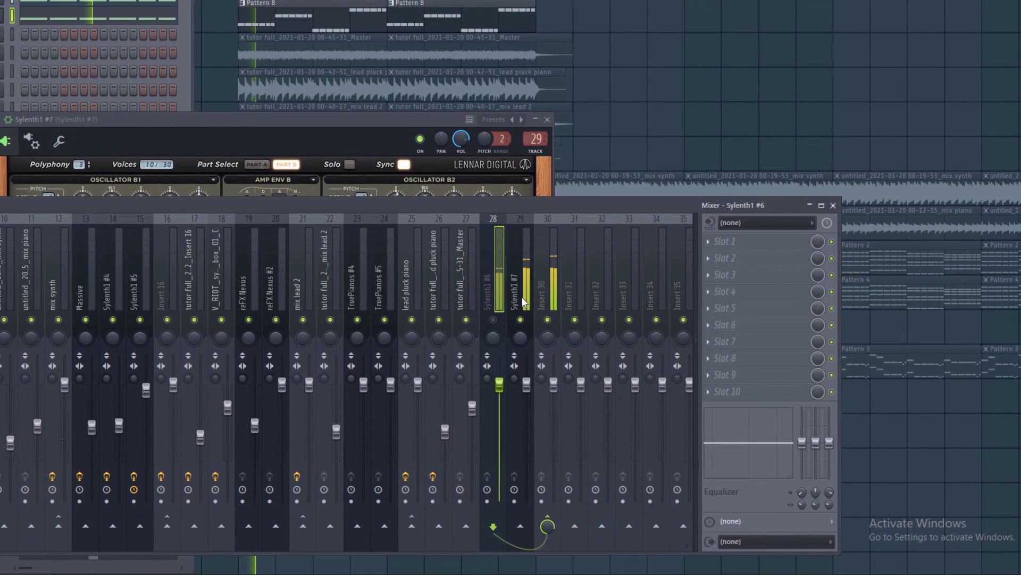
pyautogui.click(525, 294)
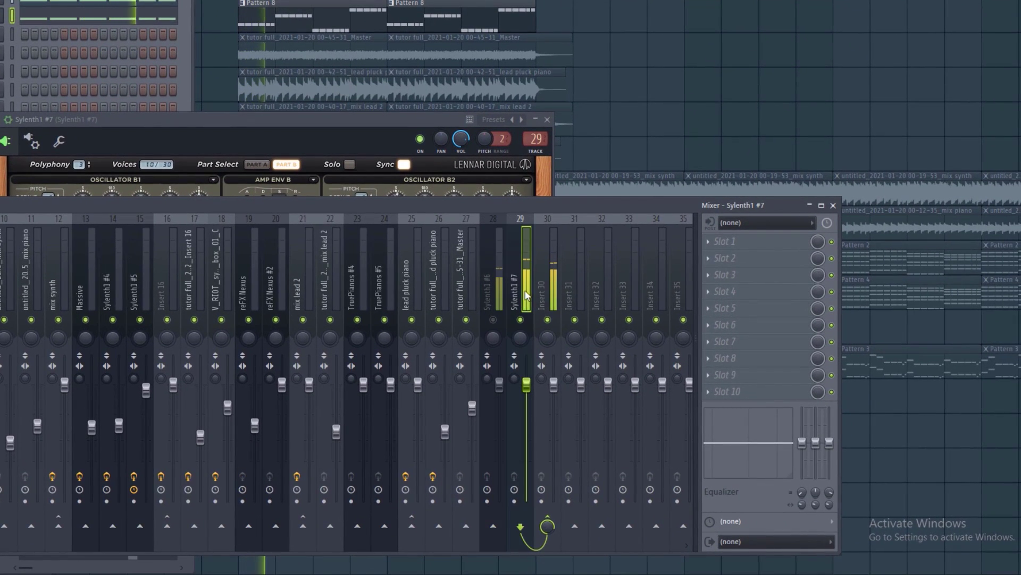
pyautogui.click(710, 241)
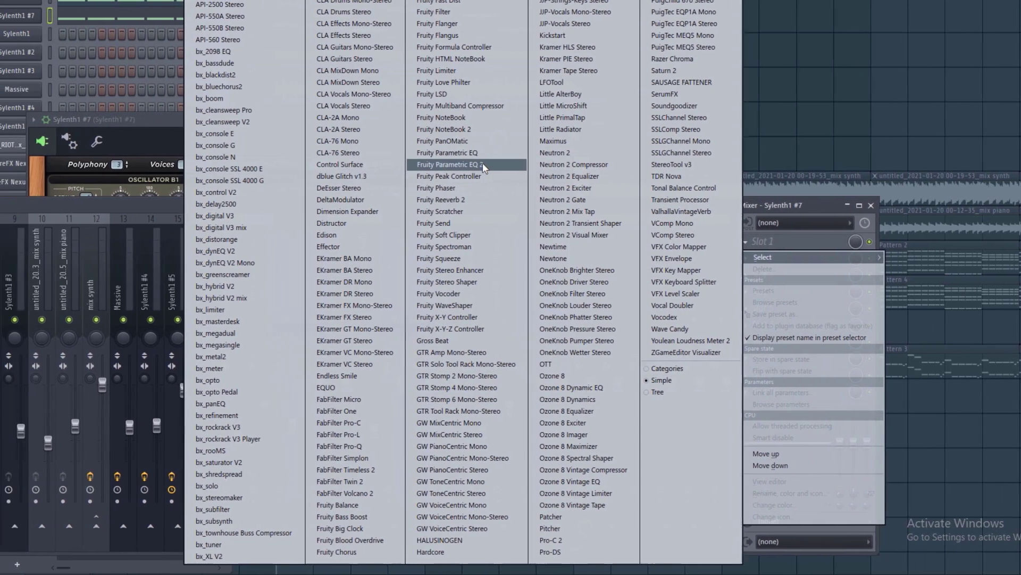
pyautogui.click(458, 164)
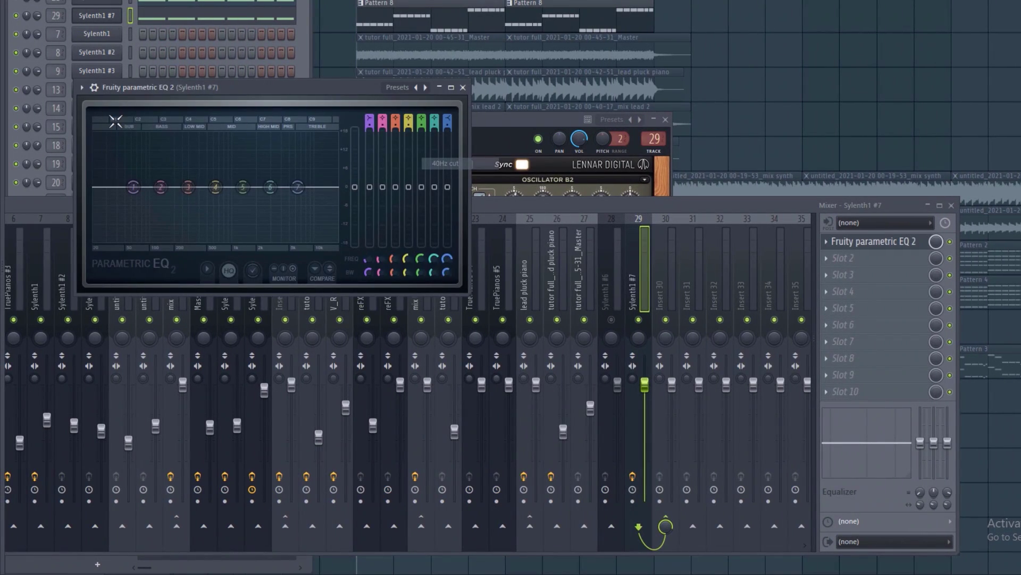
pyautogui.moveTo(109, 186); pyautogui.dragTo(156, 187)
pyautogui.press('space')
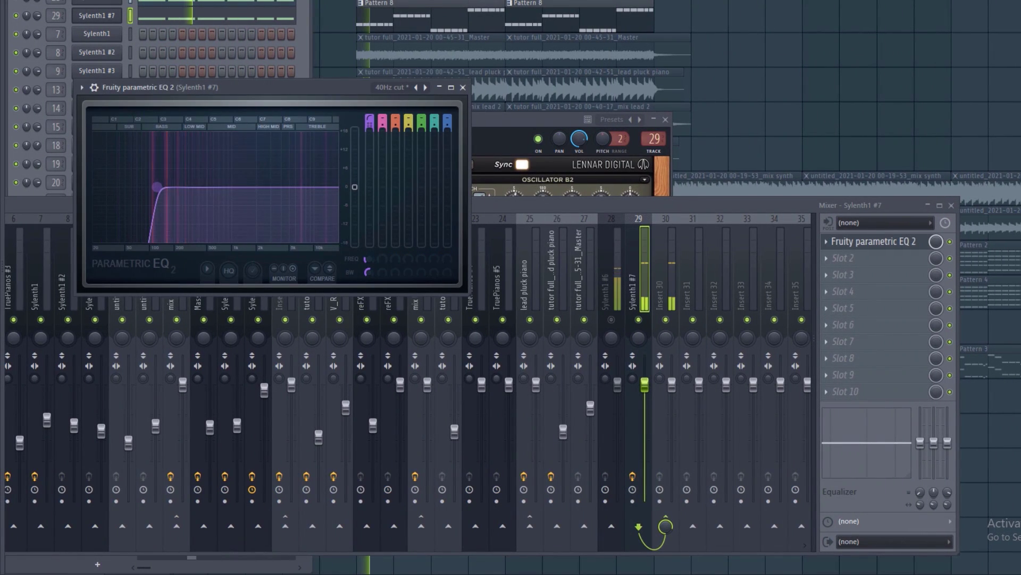
# Step: Add CamelCrusher and a second Fruity Parametric EQ 2 to the Sylenth1 #7 track, moving the second EQ's lowest band up in frequency
pyautogui.click(828, 261)
pyautogui.click(427, 4)
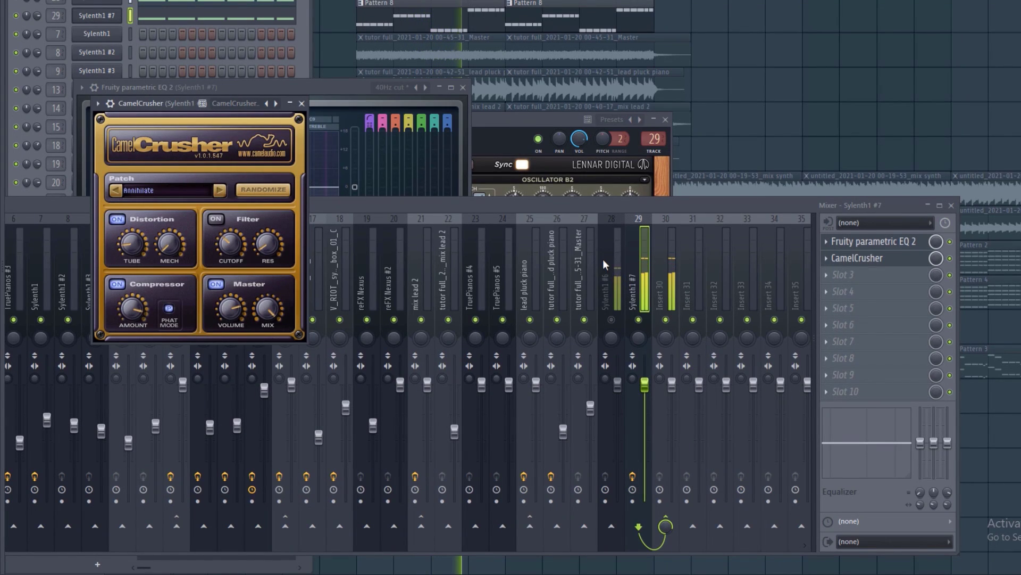
pyautogui.click(532, 165)
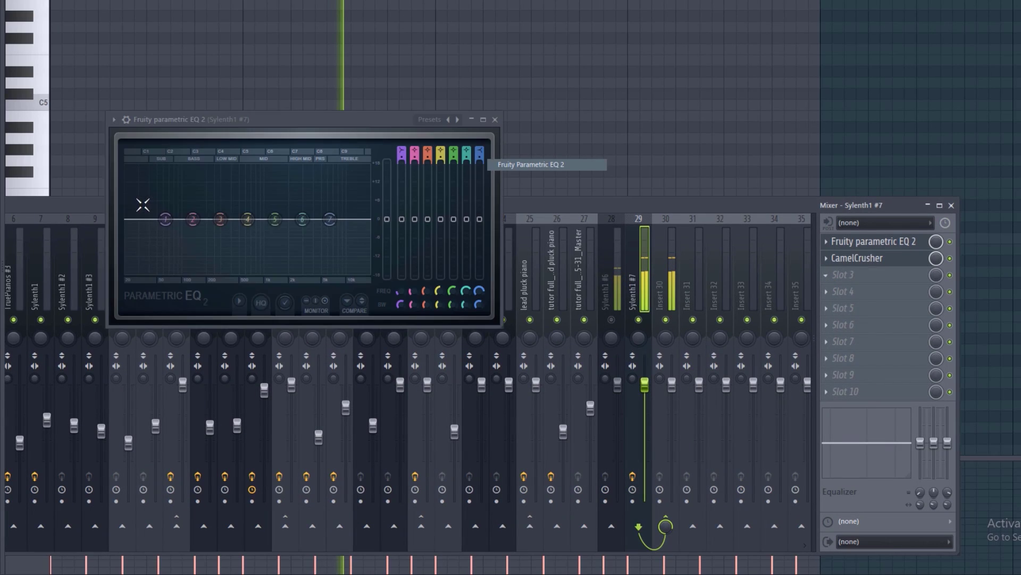
pyautogui.moveTo(143, 219); pyautogui.dragTo(169, 219)
pyautogui.moveTo(170, 219); pyautogui.dragTo(189, 219)
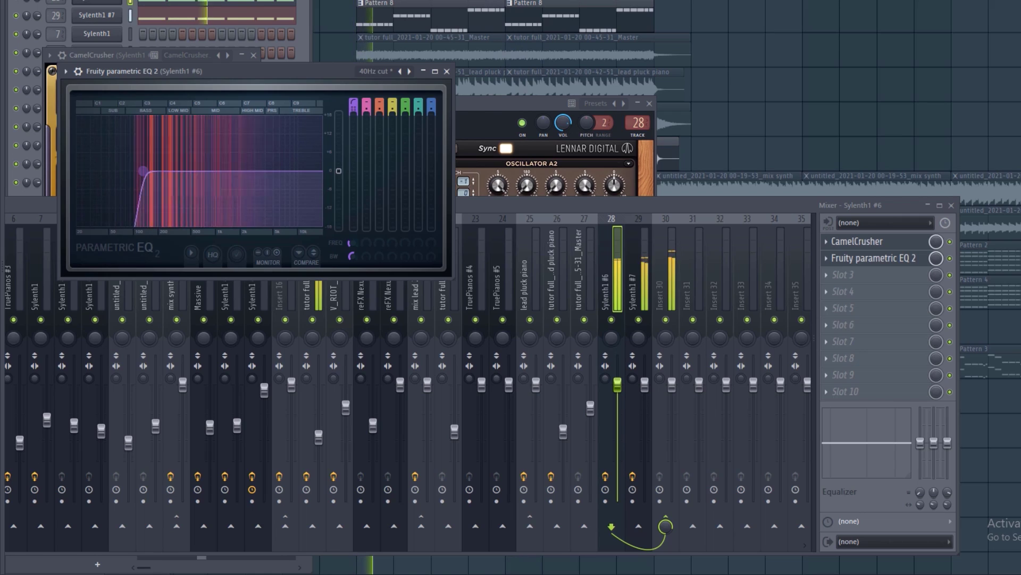
# Step: Lower the low-cut frequency on the Sylenth1 #6 equalizer, then add OTT to the Insert 30 bus and turn down its depth
pyautogui.moveTo(151, 171); pyautogui.dragTo(143, 171)
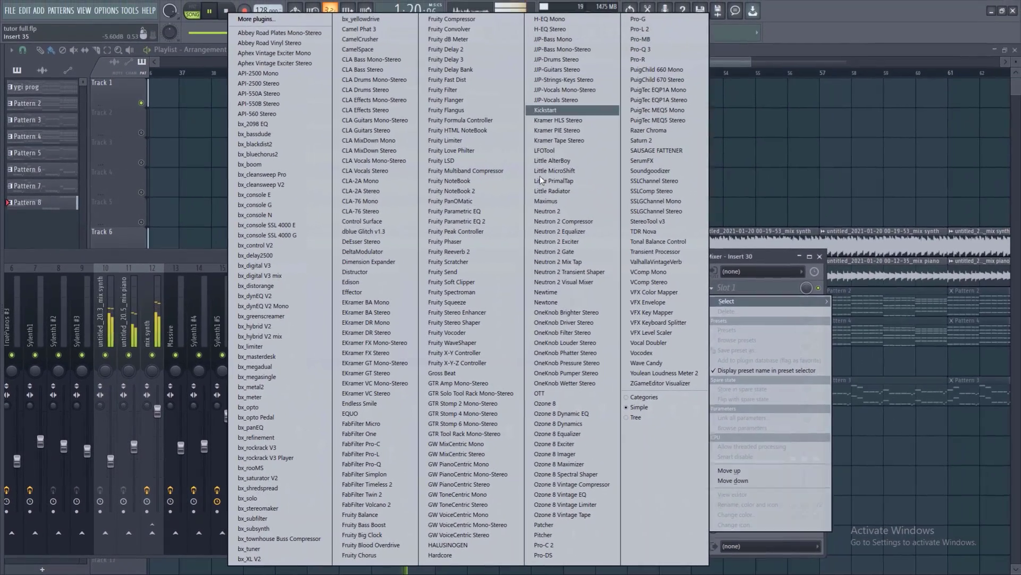
pyautogui.click(554, 392)
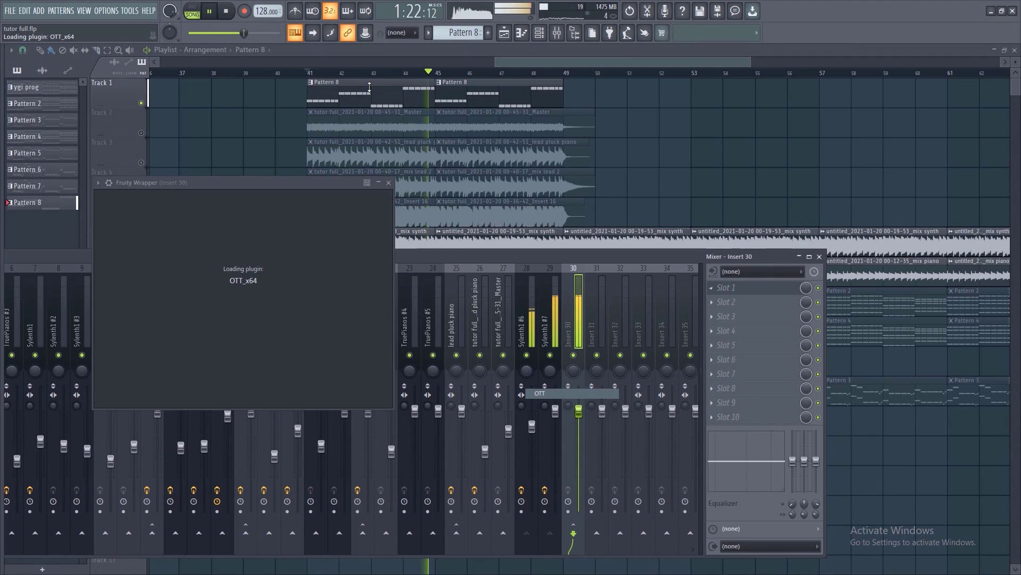
pyautogui.moveTo(111, 264); pyautogui.dragTo(112, 320)
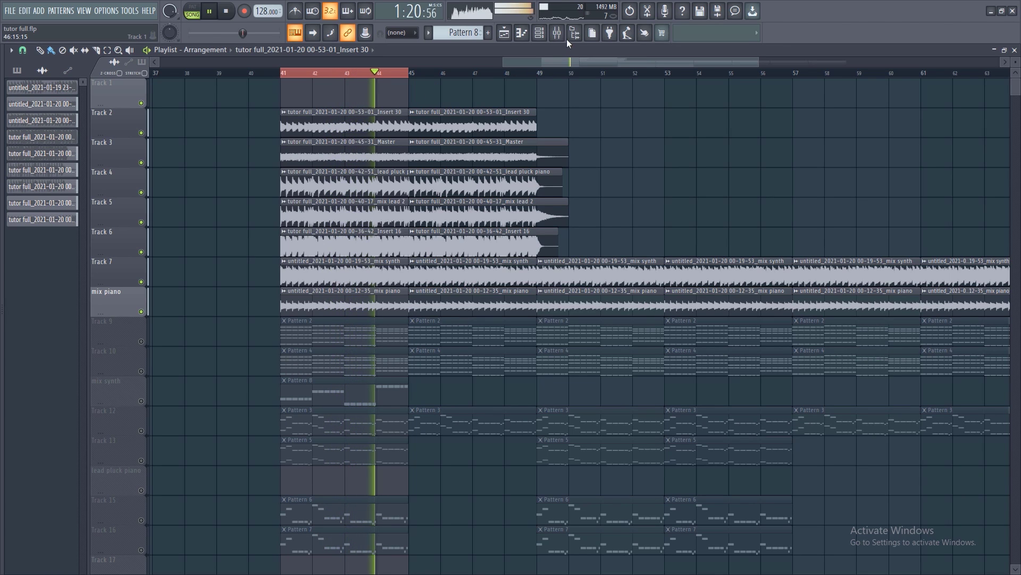
# Step: Stop playback and insert a Serum channel above Sylenth1 #6 in the new Pattern 9, then open its preset list
pyautogui.click(539, 33)
pyautogui.click(557, 33)
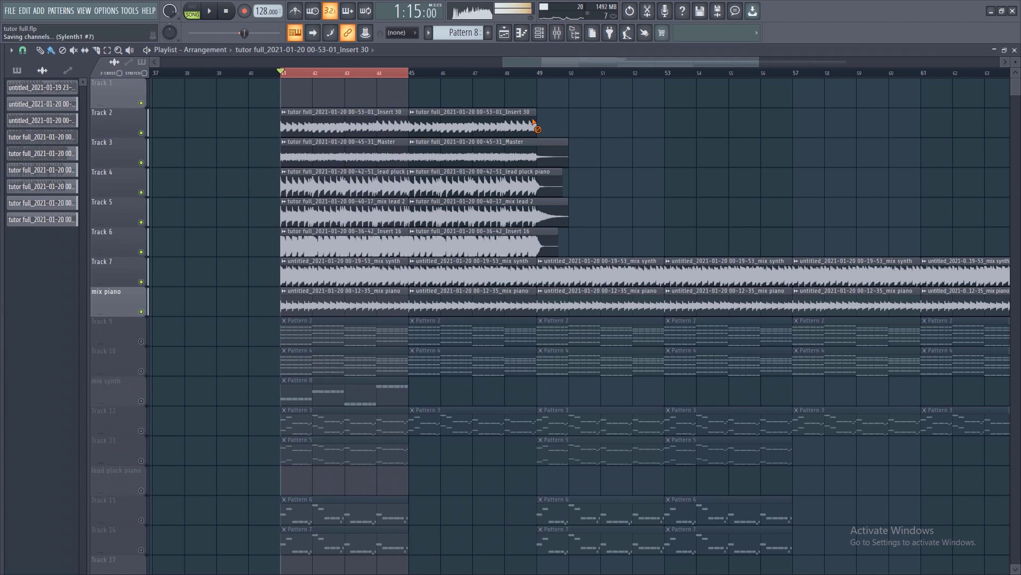
pyautogui.press('F6')
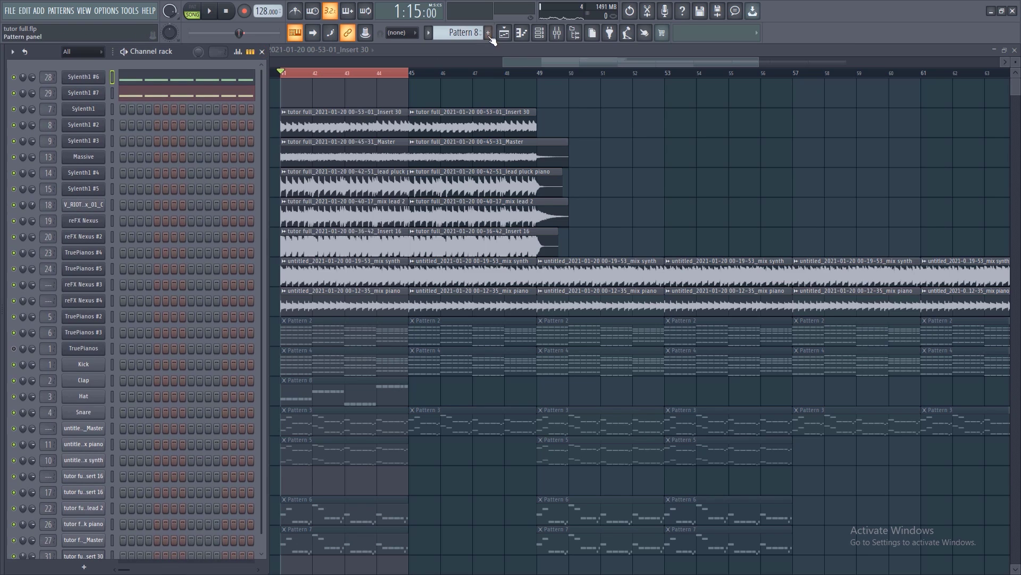
pyautogui.rightClick(89, 77)
pyautogui.moveTo(143, 149)
pyautogui.click(267, 142)
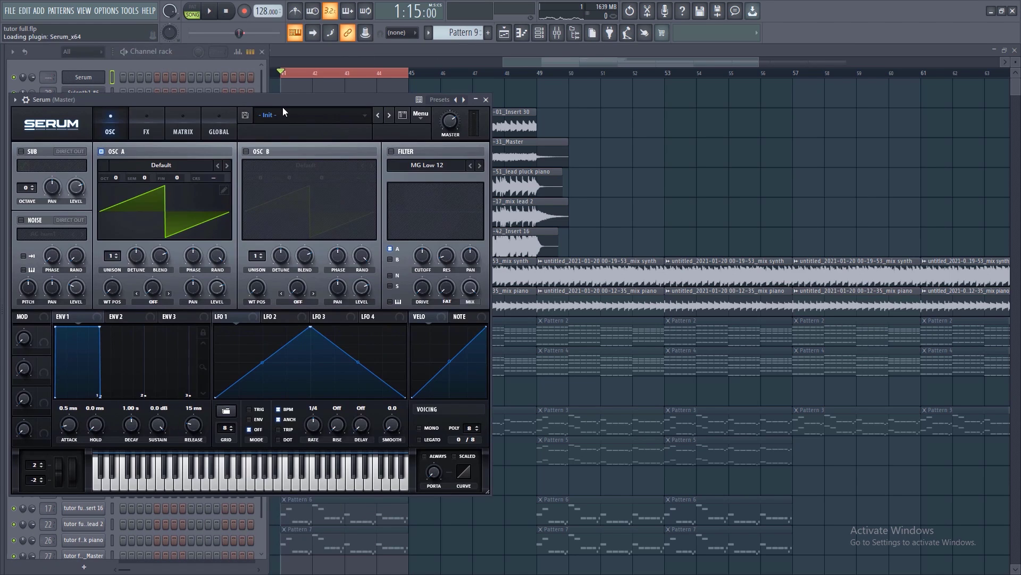
pyautogui.click(286, 114)
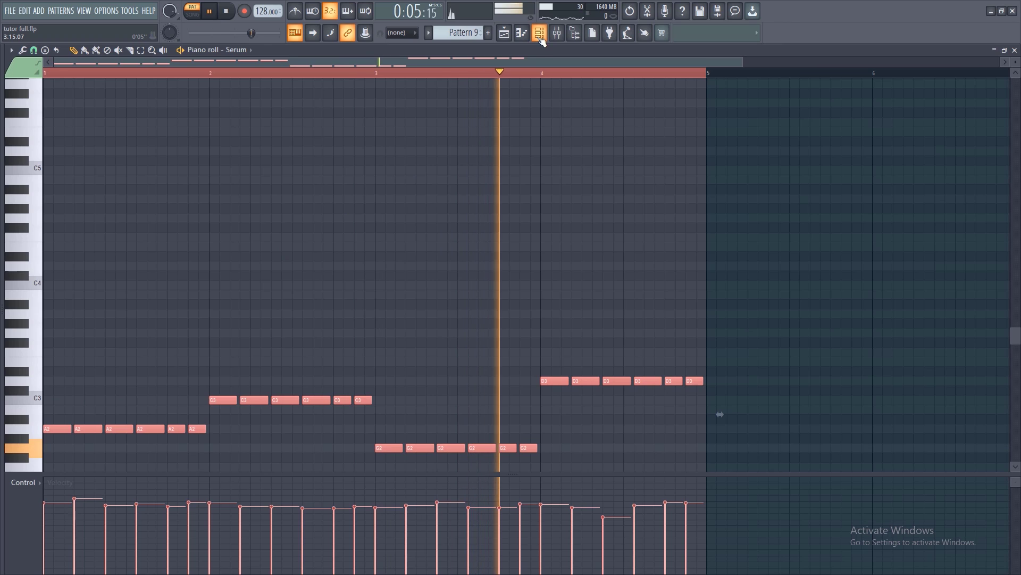
# Step: Place Pattern 9 on playlist Track 1 at bars 41 and 45 and play the arrangement
pyautogui.press('F6')
pyautogui.click(83, 76)
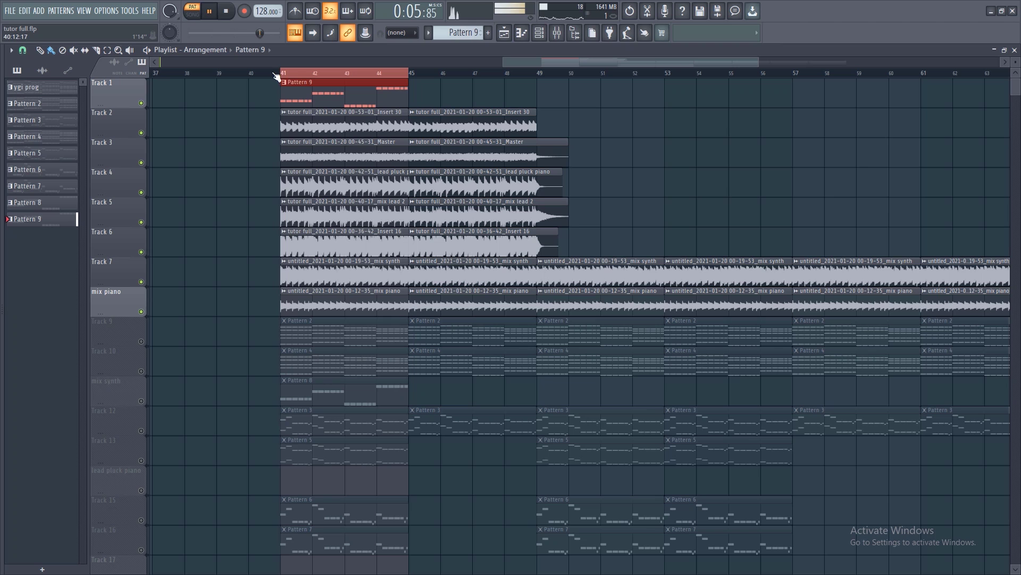
pyautogui.press('space')
pyautogui.click(425, 97)
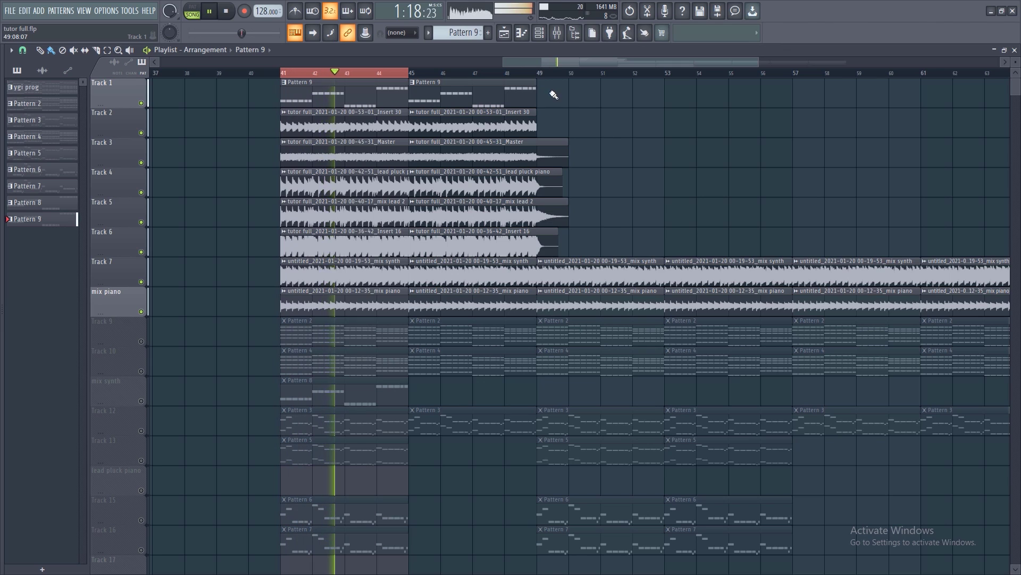
pyautogui.moveTo(503, 62); pyautogui.dragTo(516, 62)
pyautogui.rightClick(540, 112)
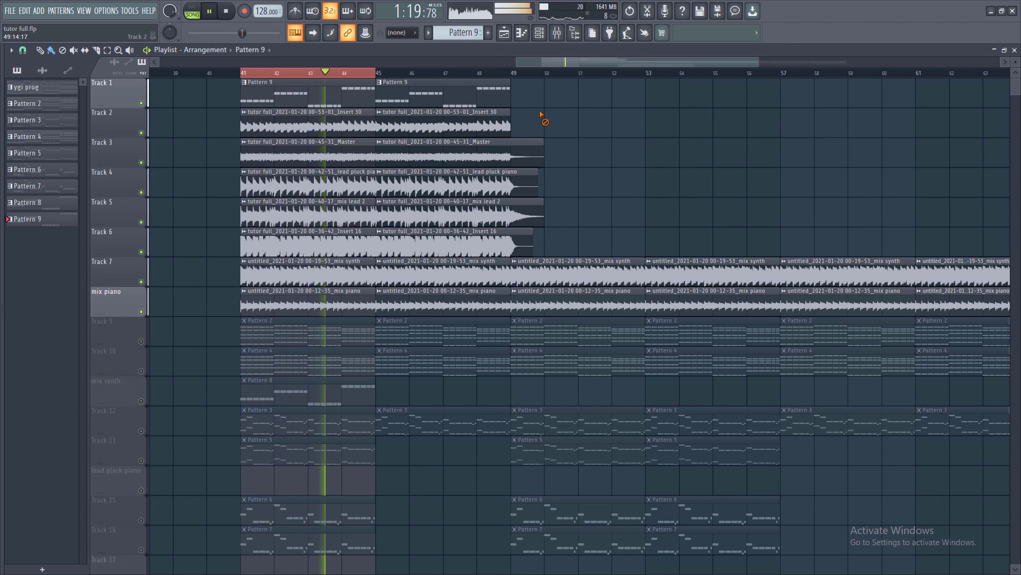
pyautogui.click(556, 33)
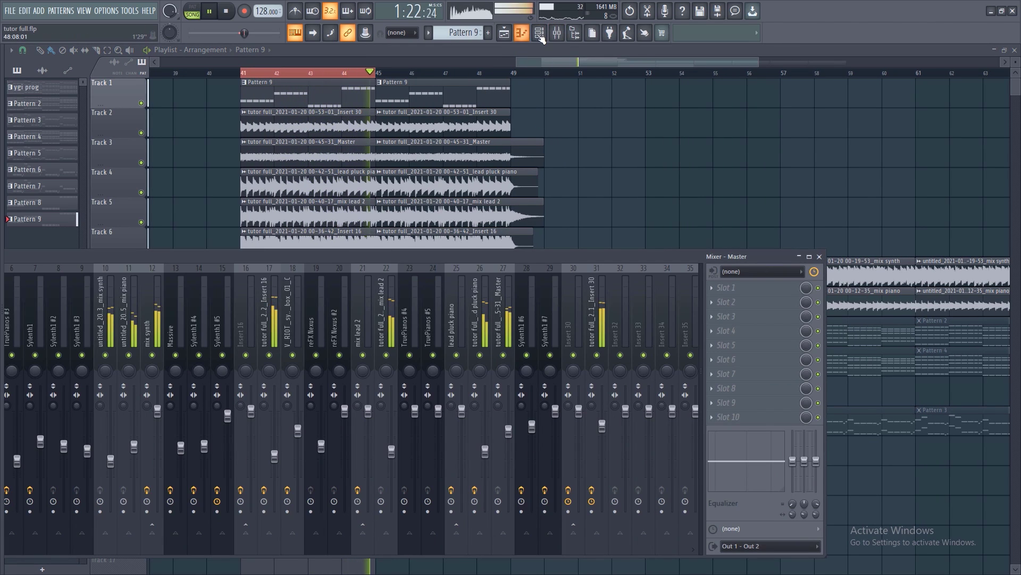
pyautogui.click(574, 33)
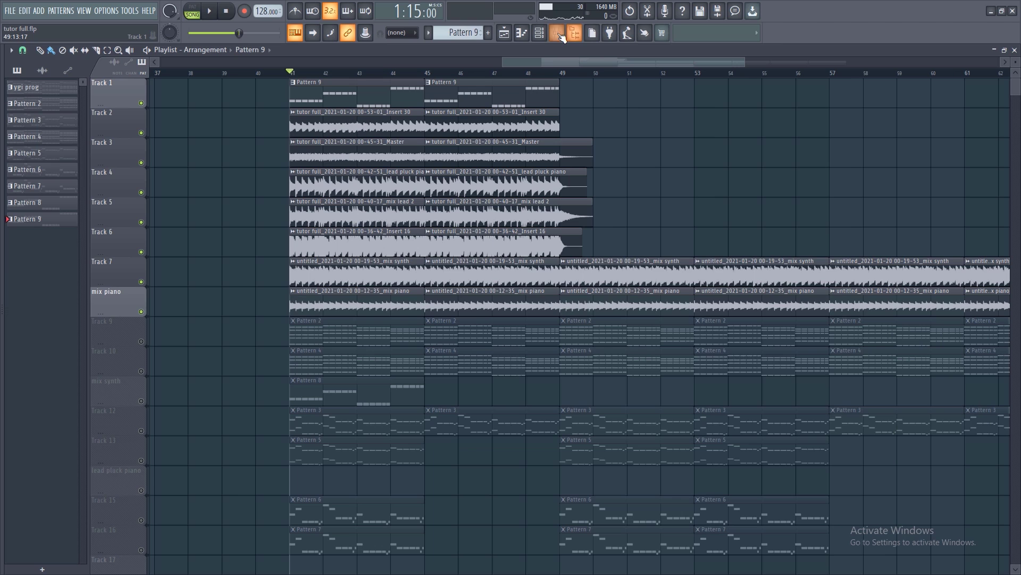
# Step: Rename mixer Insert 2 to "sidechain" and give it the red preset colour
pyautogui.click(558, 34)
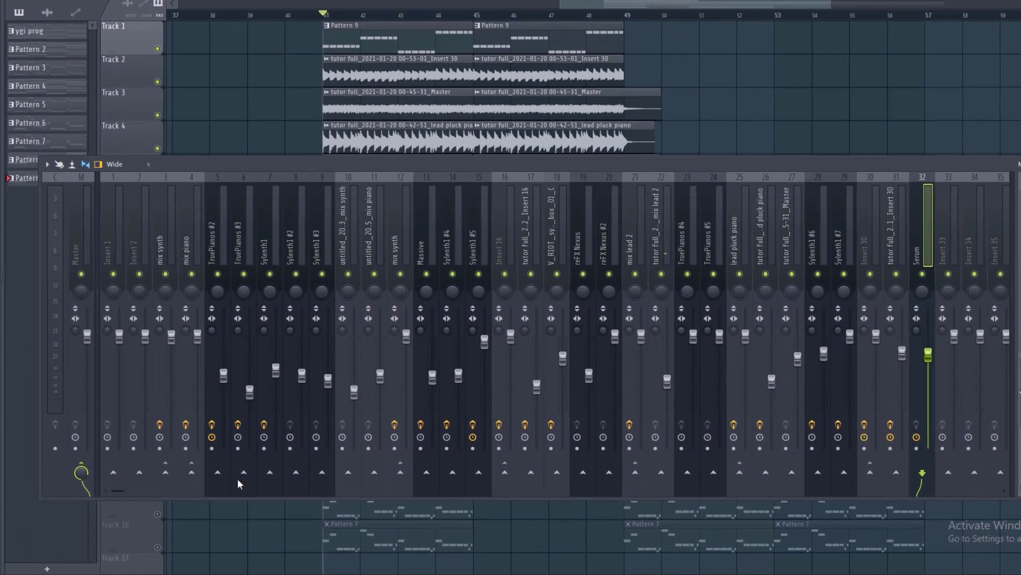
pyautogui.click(178, 123)
pyautogui.press('F2')
pyautogui.write('sidechain')
pyautogui.click(215, 93)
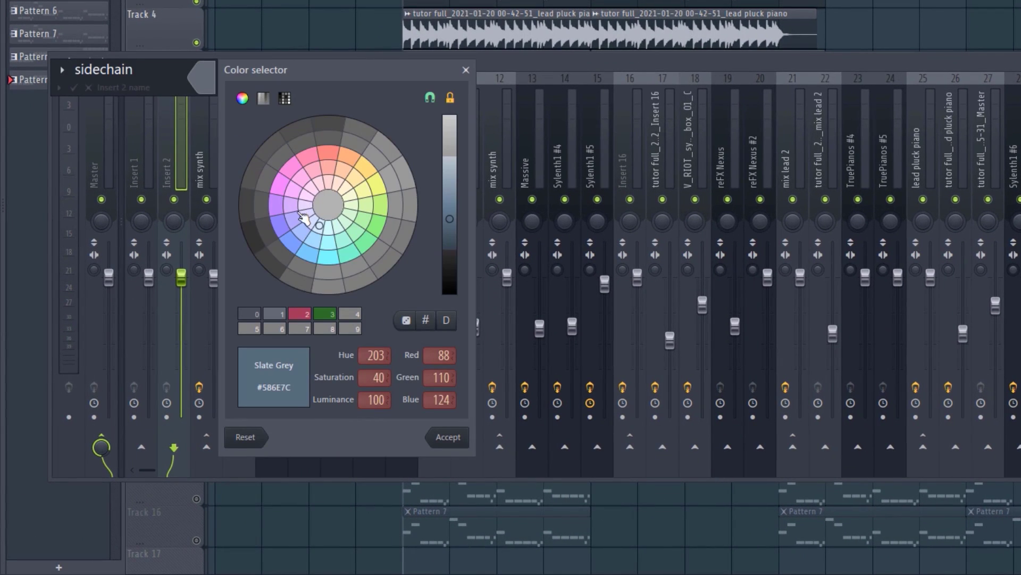
pyautogui.click(304, 314)
pyautogui.press('Return')
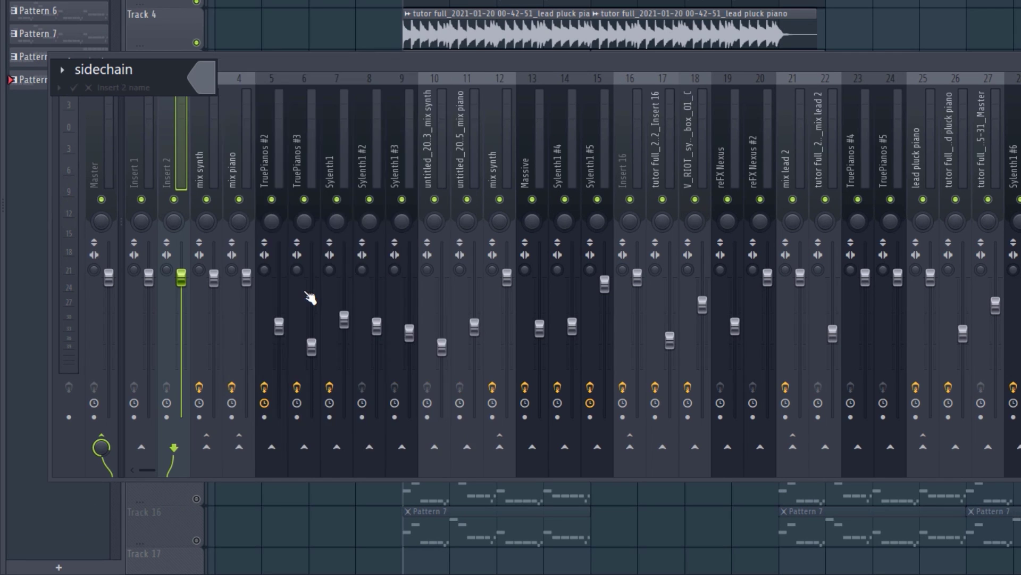
pyautogui.press('Return')
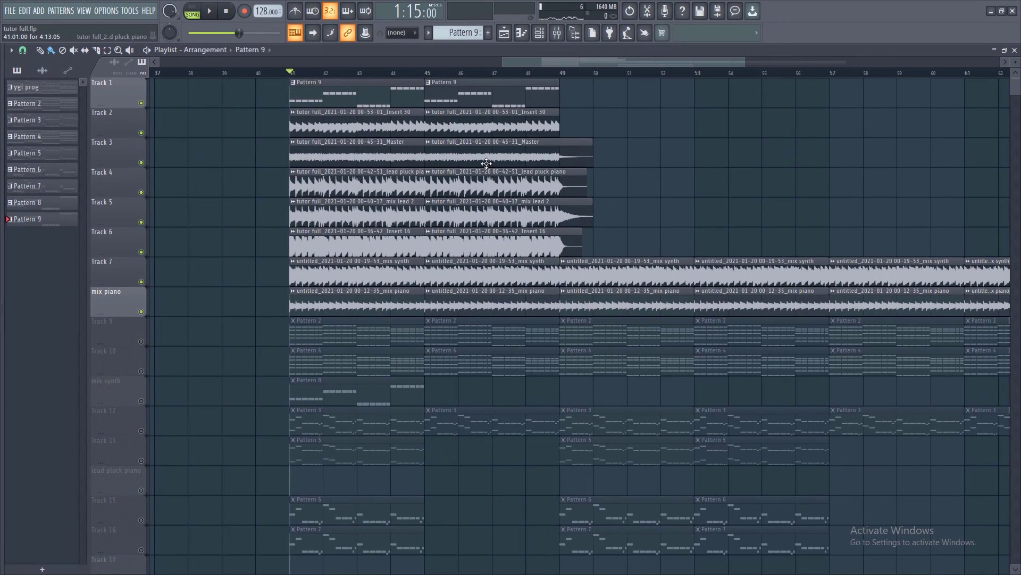
# Step: Solo playlist Track 2, enable Track 1, and name mixer Insert 1 "mix bass all" with the colour #9F355A
pyautogui.keyDown('ctrl'); pyautogui.click(141, 132); pyautogui.keyUp('ctrl')
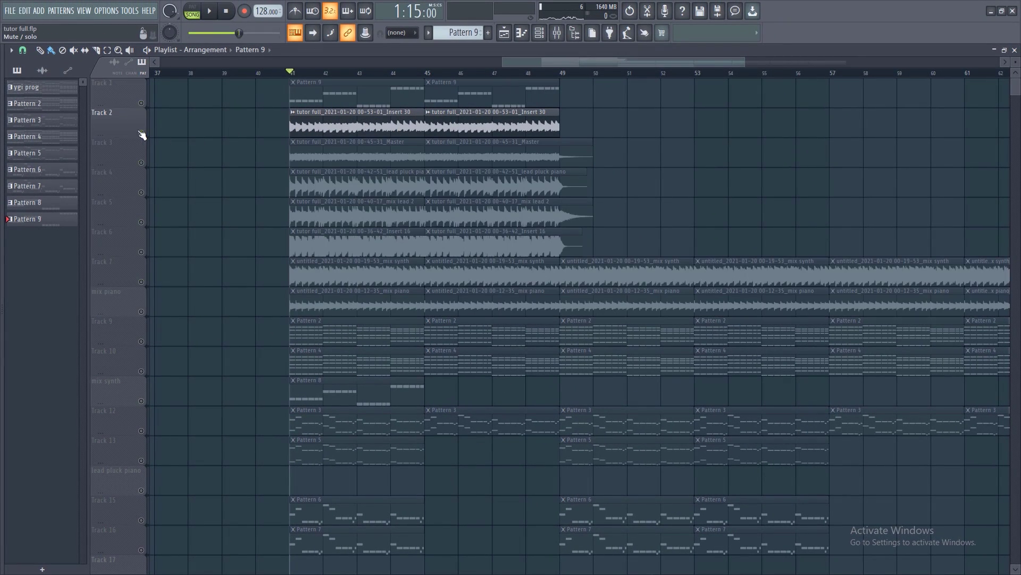
pyautogui.click(141, 103)
pyautogui.click(556, 33)
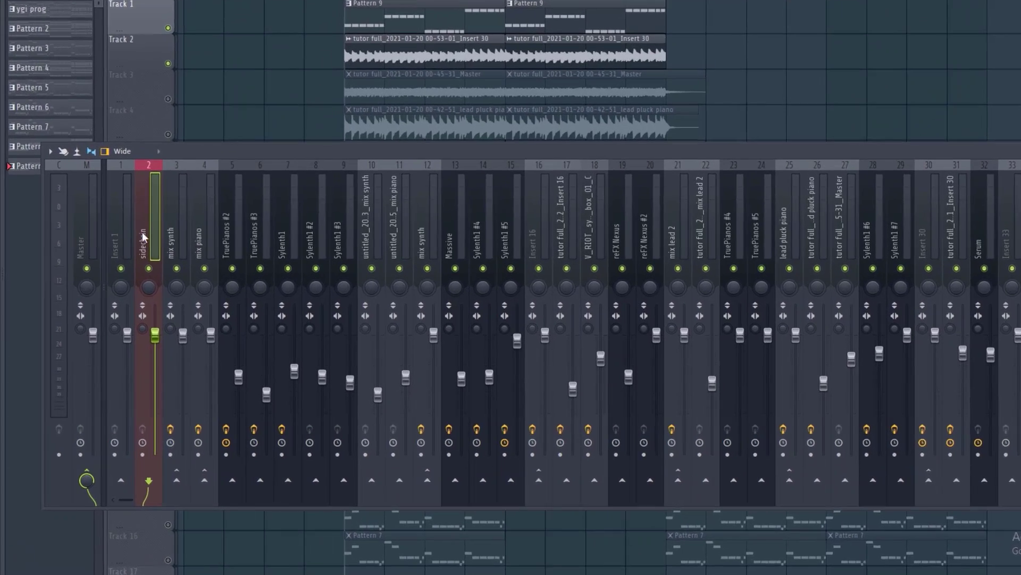
pyautogui.rightClick(102, 274)
pyautogui.click(163, 225)
pyautogui.write('mix bass all')
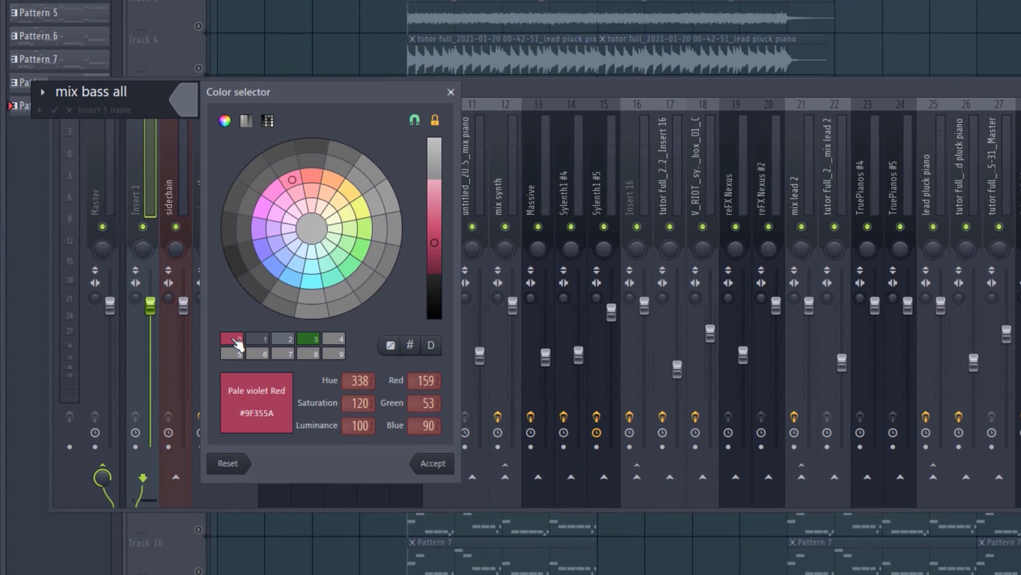
pyautogui.click(234, 343)
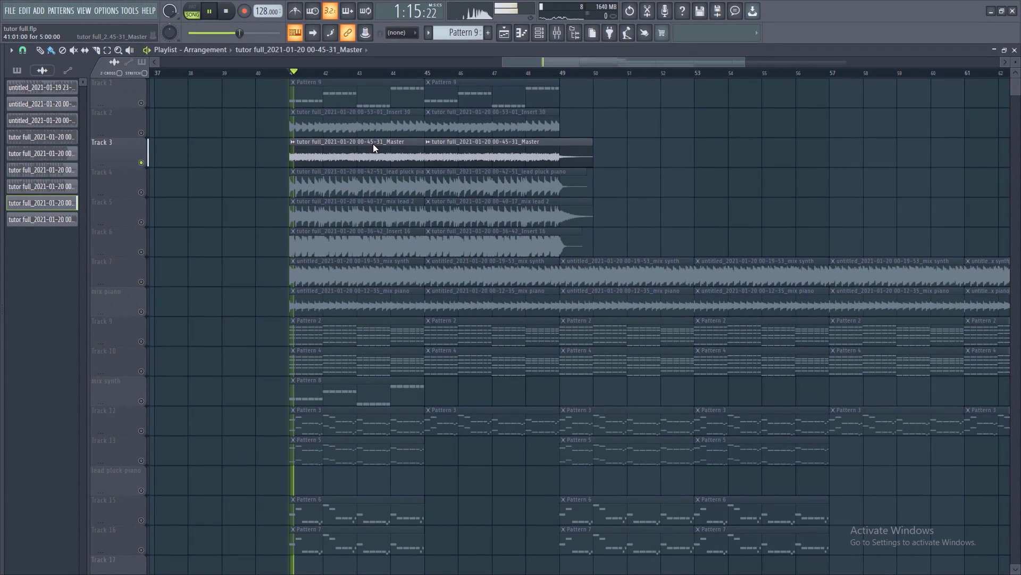
# Step: Route the mixer track of the 00-45-31_Master audio clip on Track 3 only to the sidechain bus
pyautogui.doubleClick(374, 148)
pyautogui.press('space')
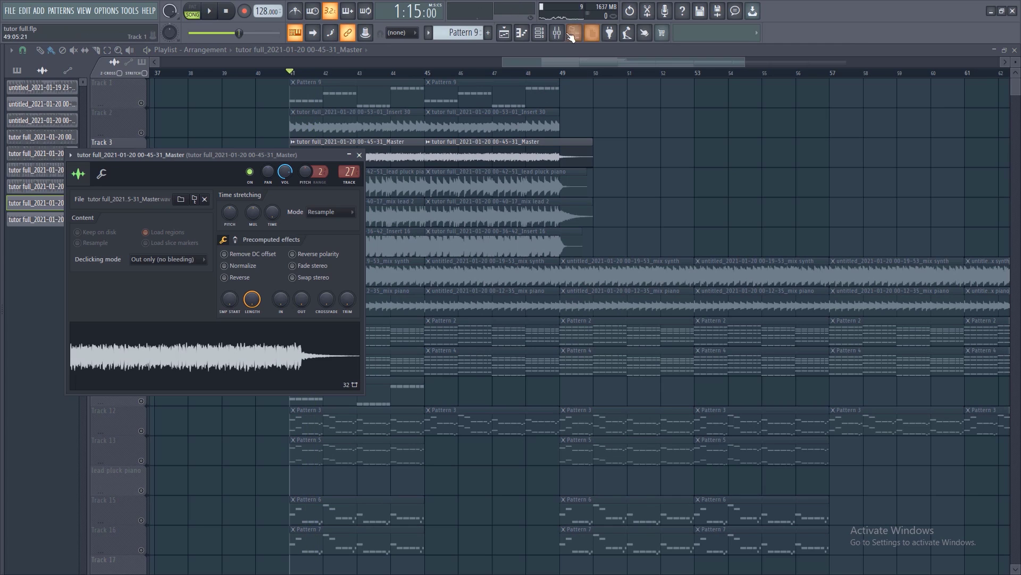
pyautogui.click(557, 33)
pyautogui.rightClick(125, 484)
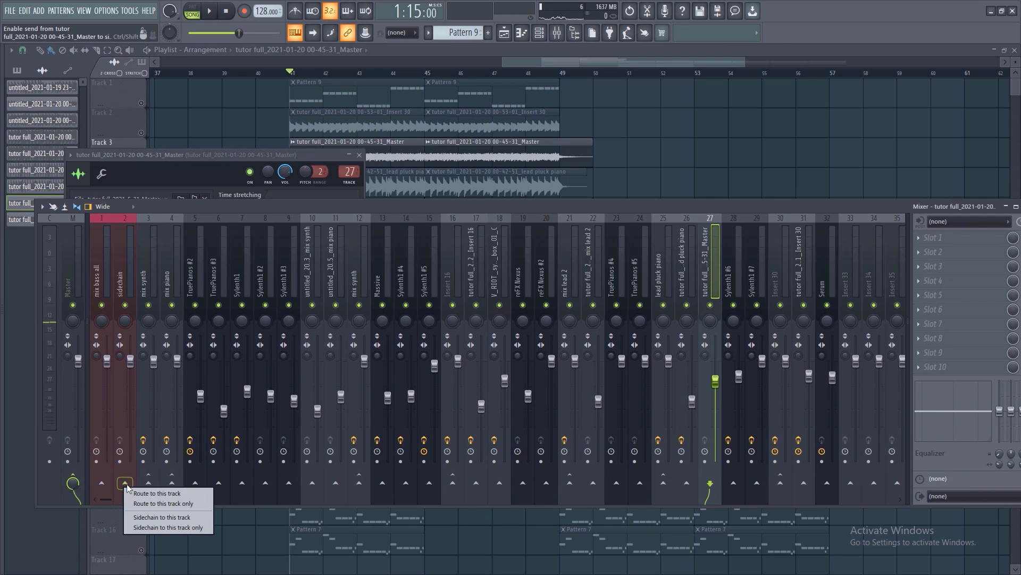
pyautogui.click(151, 503)
pyautogui.click(314, 179)
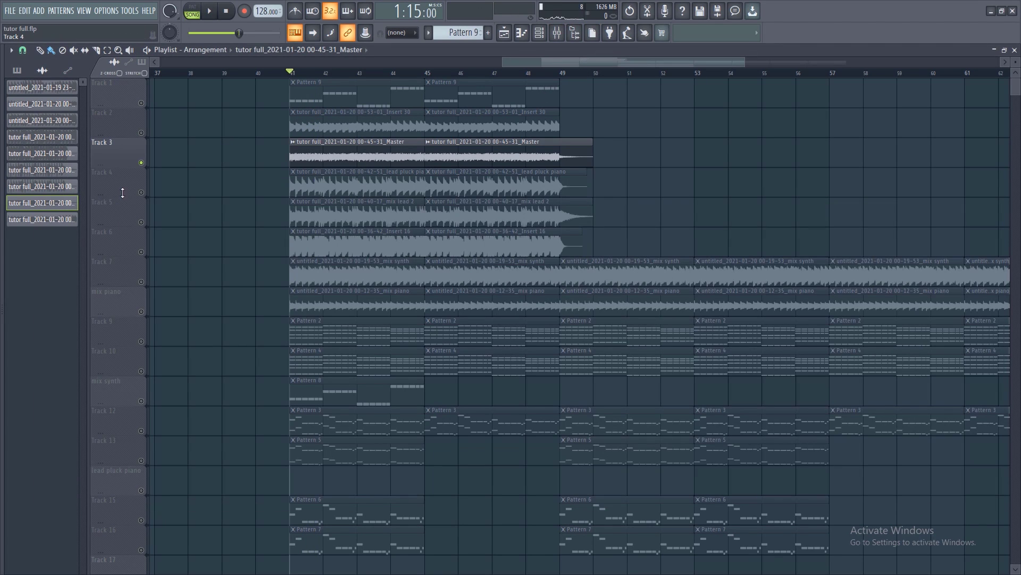
# Step: Unmute playlist Track 4 and route its lead pluck piano audio only to the sidechain bus
pyautogui.click(141, 192)
pyautogui.doubleClick(367, 184)
pyautogui.click(557, 32)
pyautogui.rightClick(125, 484)
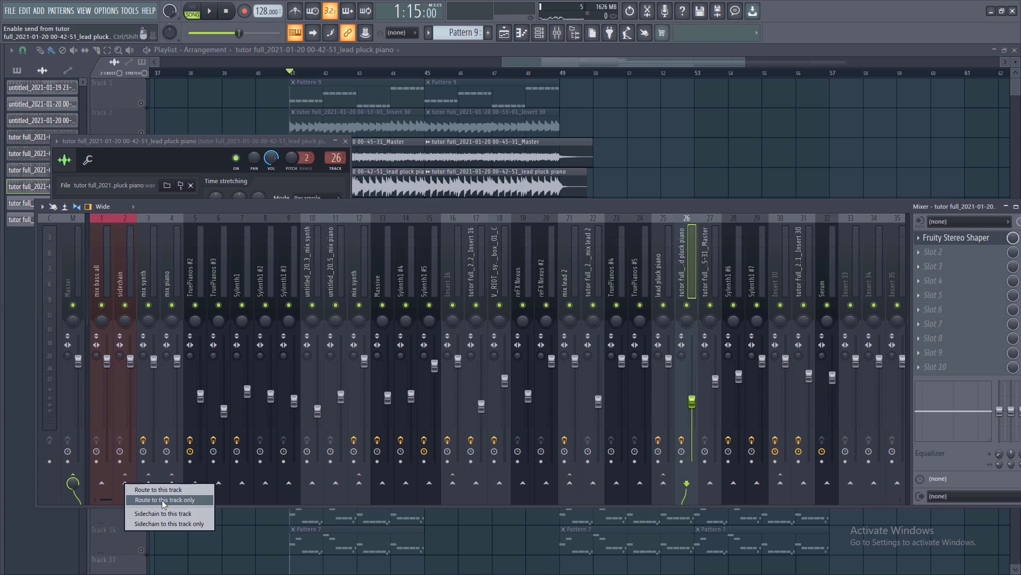
pyautogui.click(151, 503)
pyautogui.click(329, 220)
# Step: Unmute playlist Track 5 and route its mix lead 2 audio only to the sidechain bus
pyautogui.click(141, 221)
pyautogui.press('space')
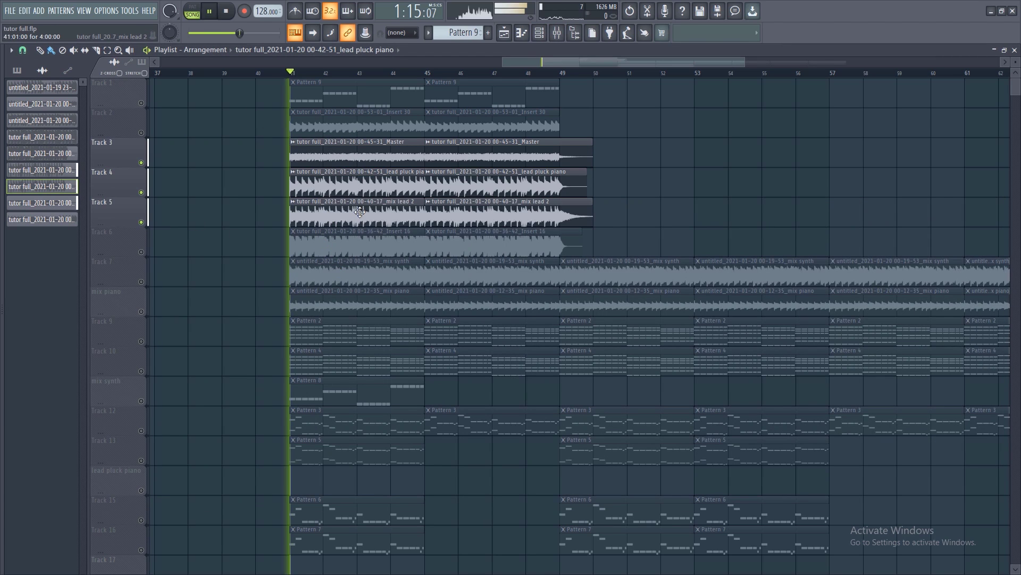
pyautogui.click(354, 211)
pyautogui.press('space')
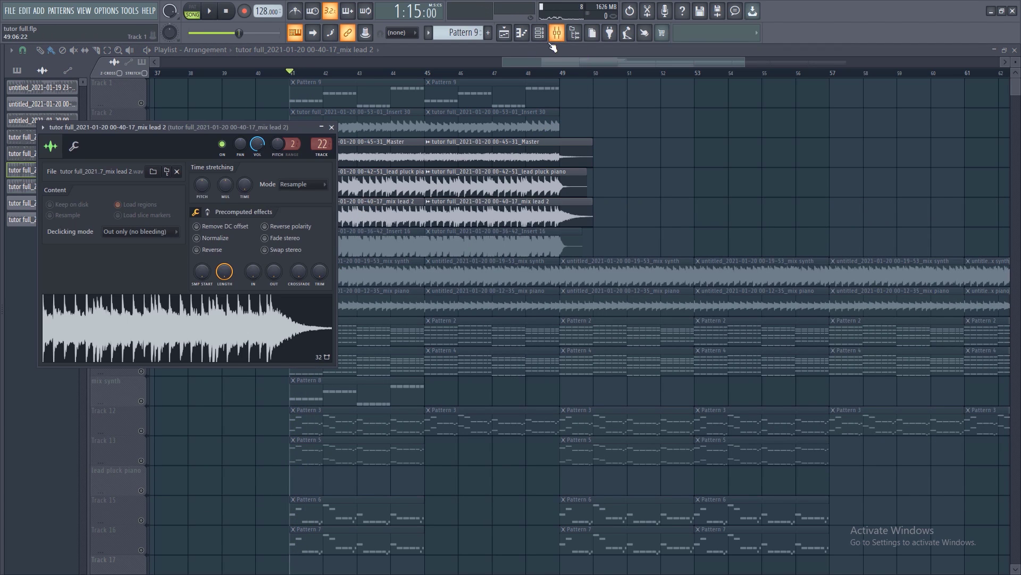
pyautogui.click(557, 33)
pyautogui.press('space')
pyautogui.click(266, 106)
pyautogui.press('space')
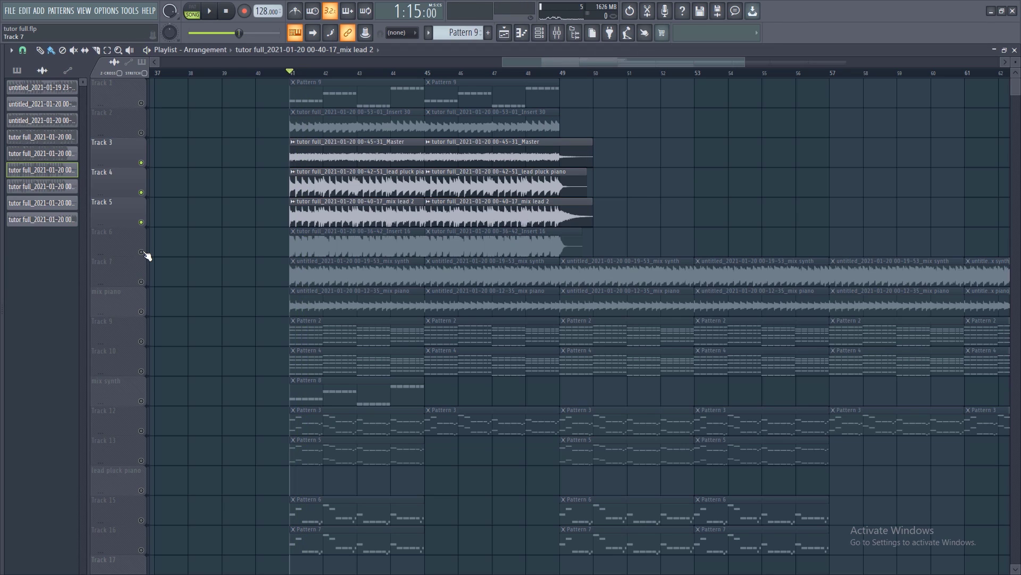
# Step: Unmute playlist Track 6 and route its Insert 16 audio only to the sidechain bus, briefly playing it
pyautogui.click(141, 252)
pyautogui.press('space')
pyautogui.click(344, 237)
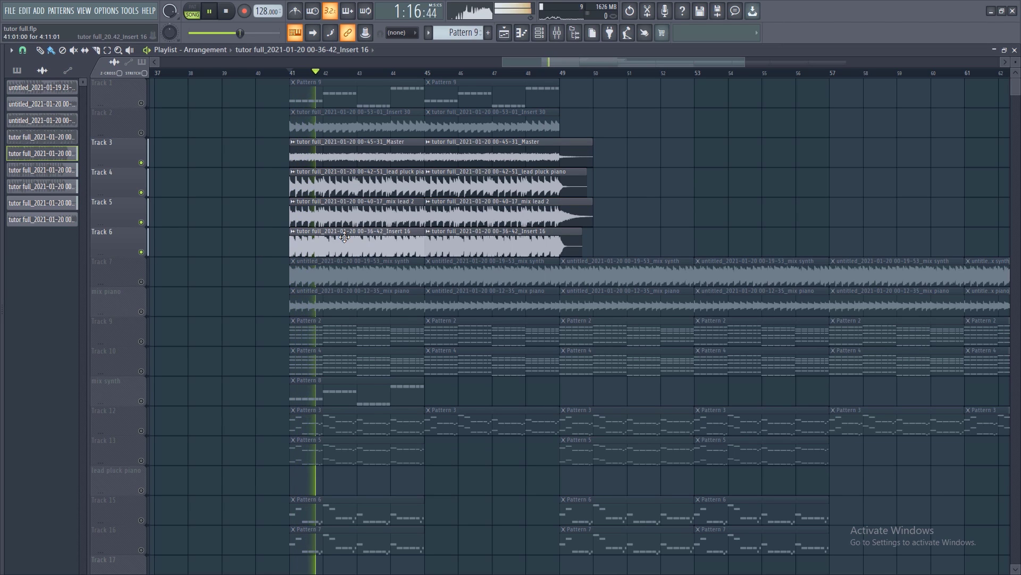
pyautogui.doubleClick(345, 236)
pyautogui.click(148, 499)
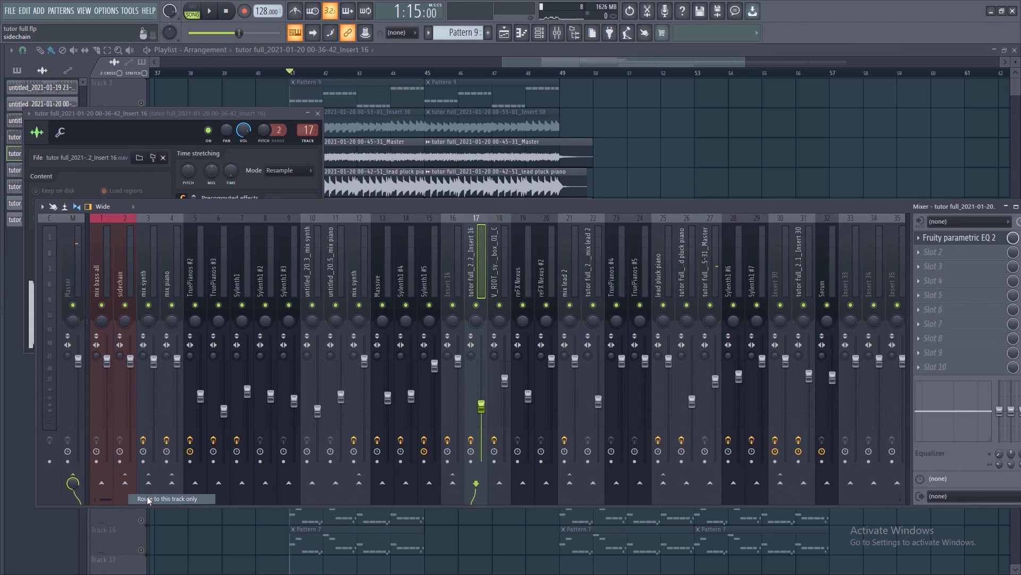
pyautogui.press('space')
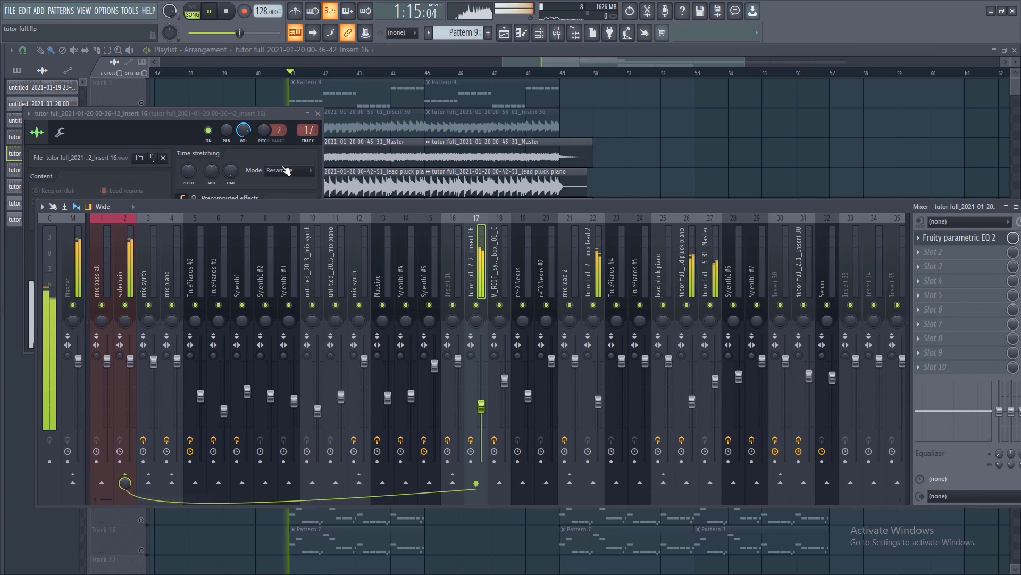
pyautogui.click(255, 84)
pyautogui.press('space')
# Step: Unmute playlist Track 7 and route its mix synth audio only to the sidechain bus
pyautogui.click(141, 281)
pyautogui.press('space')
pyautogui.doubleClick(345, 272)
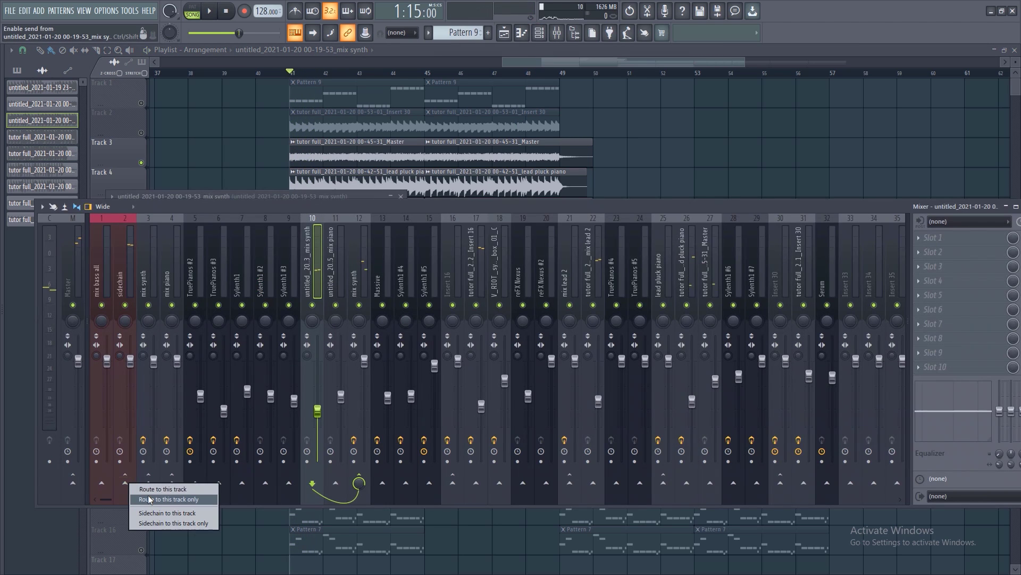
pyautogui.click(148, 499)
pyautogui.press('F9')
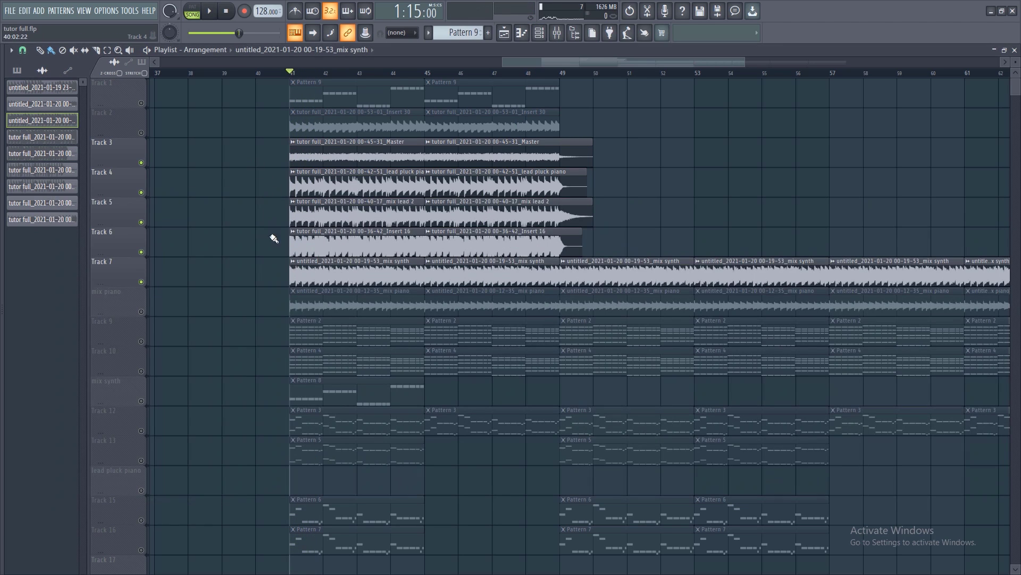
# Step: Unmute the mix piano playlist track and route its audio only to the sidechain bus
pyautogui.click(141, 312)
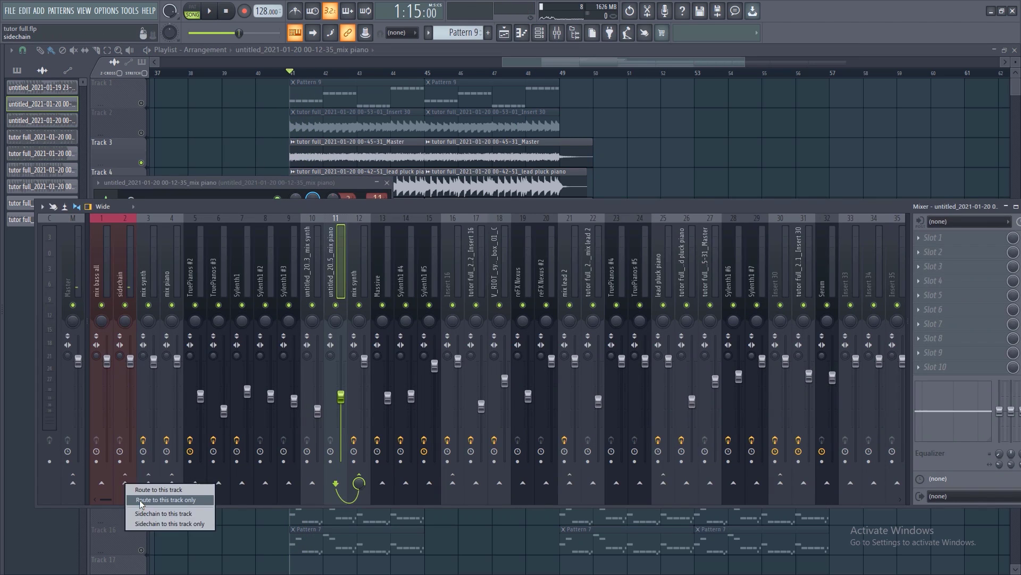
pyautogui.click(149, 497)
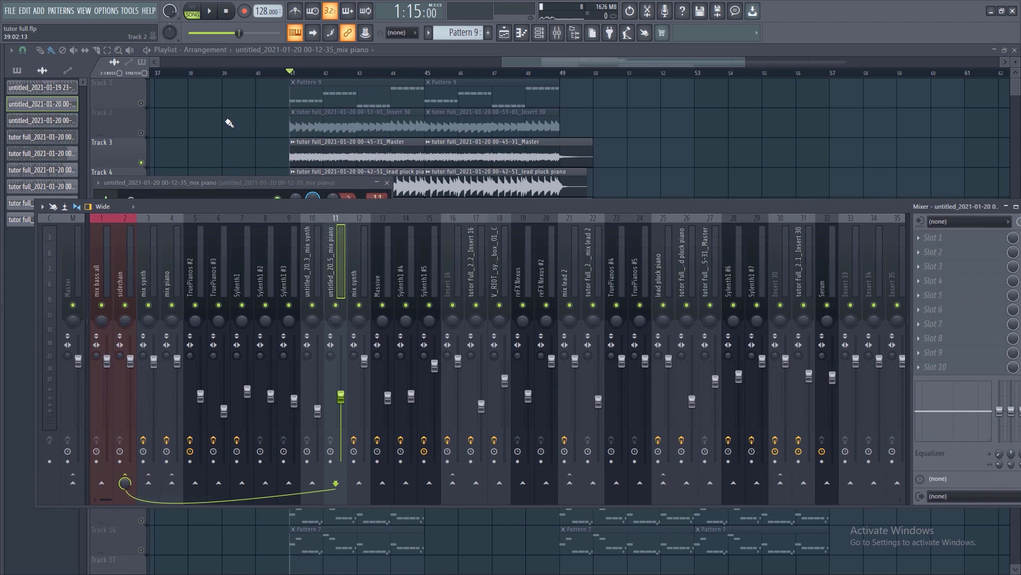
pyautogui.press('F9')
# Step: Load Kickstart in the first effect slot of the sidechain bus and play the arrangement
pyautogui.click(557, 33)
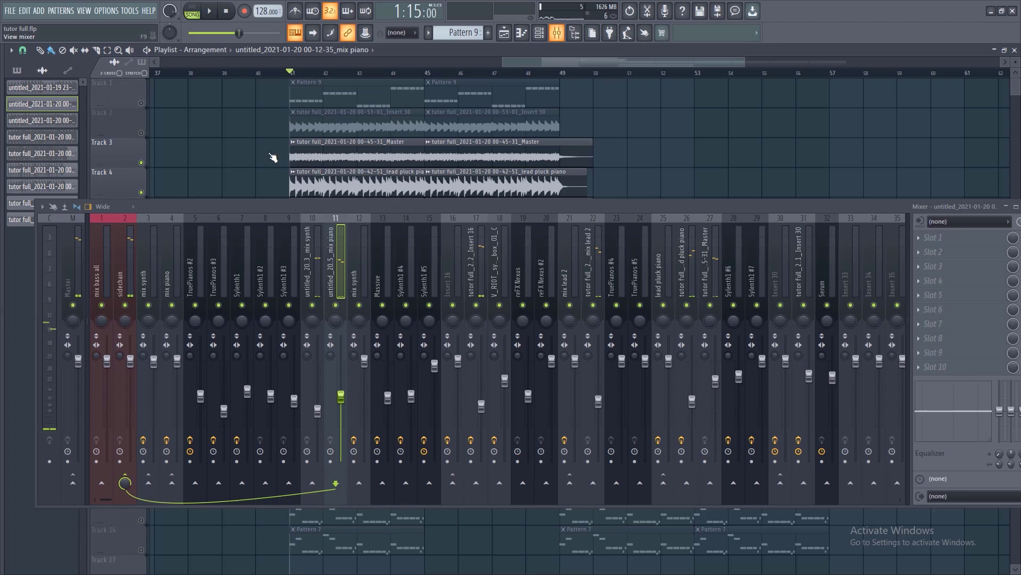
pyautogui.click(124, 267)
pyautogui.click(923, 244)
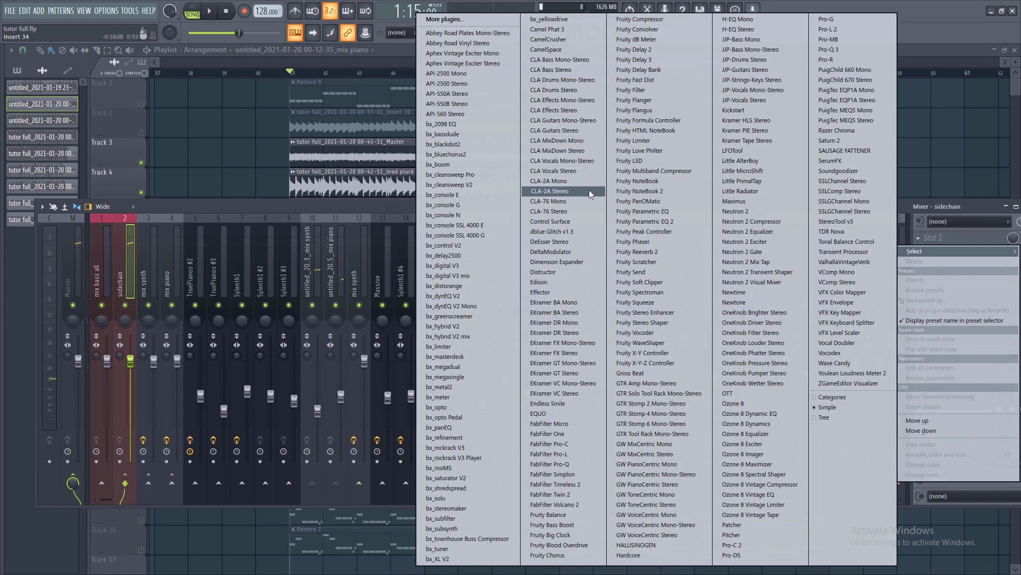
pyautogui.click(734, 110)
pyautogui.press('space')
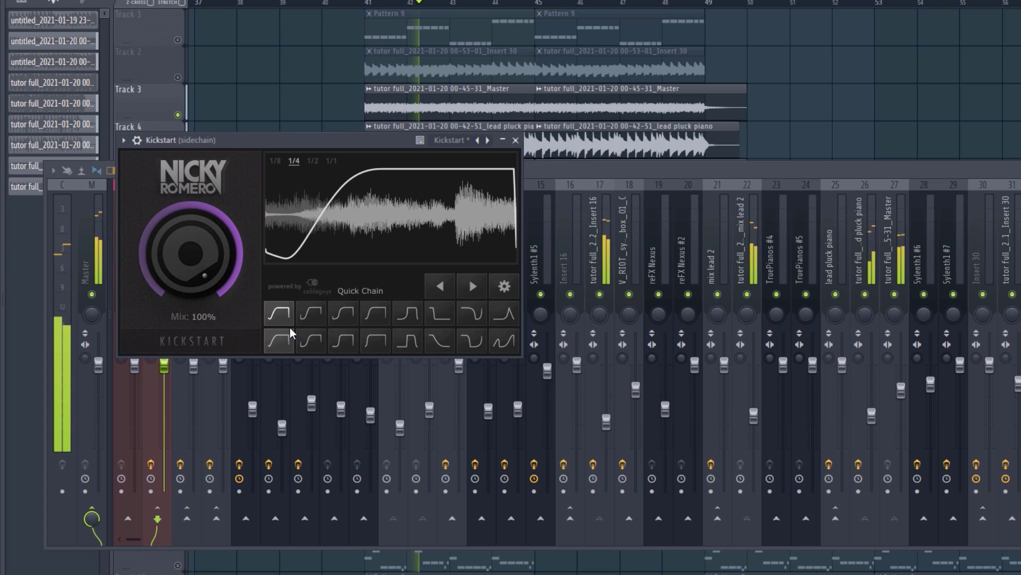
# Step: Solo playlist Track 2 and route its Insert 30 audio only to the mix bass all bus
pyautogui.rightClick(178, 77)
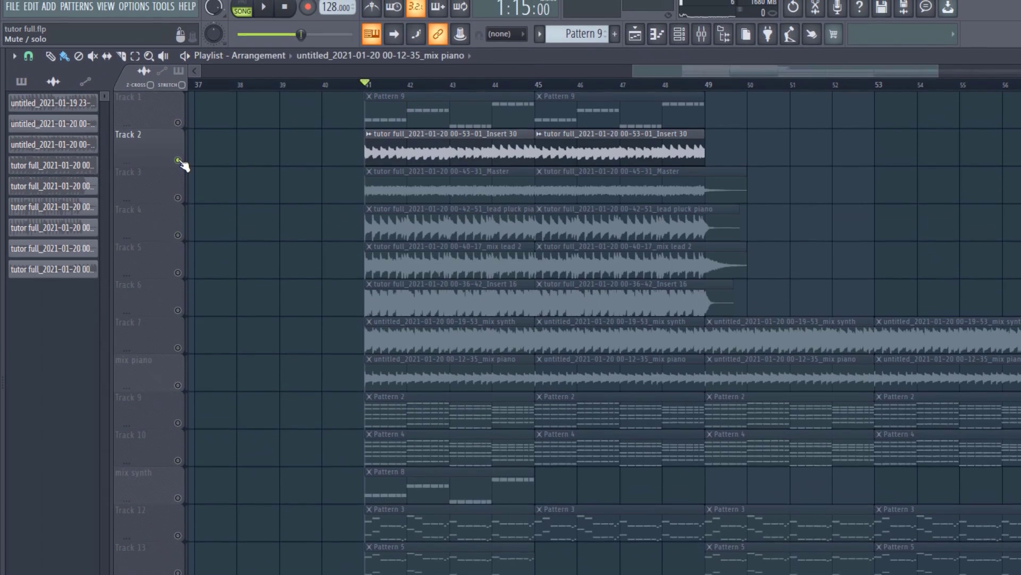
pyautogui.press('space')
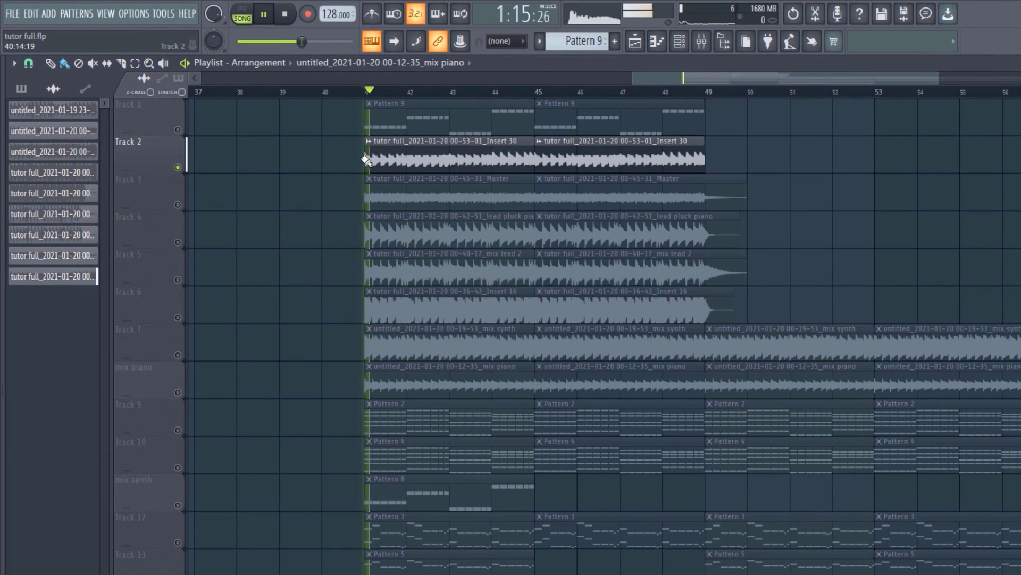
pyautogui.click(447, 148)
pyautogui.press('F9')
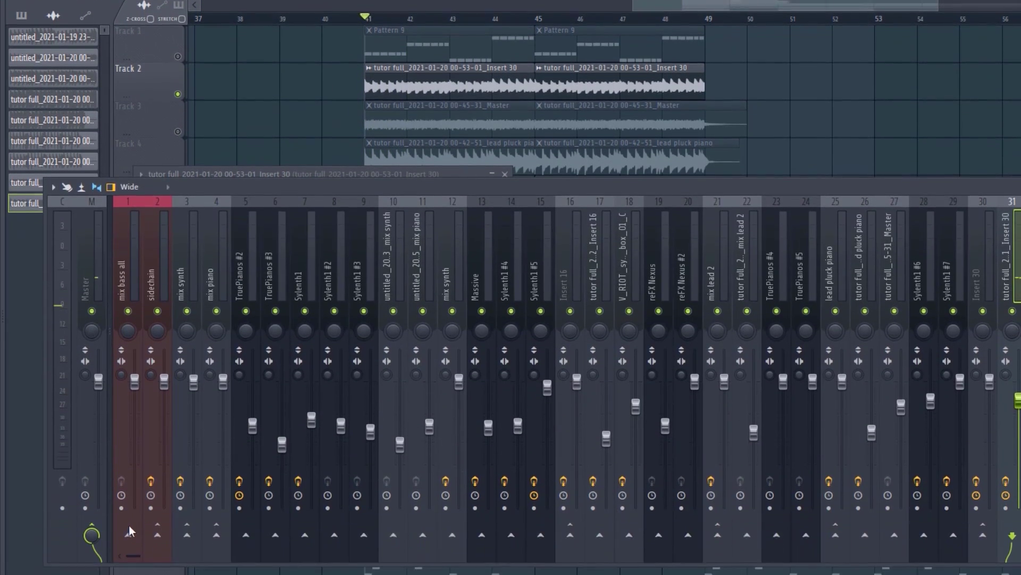
pyautogui.rightClick(127, 508)
pyautogui.click(150, 524)
# Step: Add an effect plugin to the first slot of the mix bass all bus and play the arrangement with all tracks enabled
pyautogui.click(138, 247)
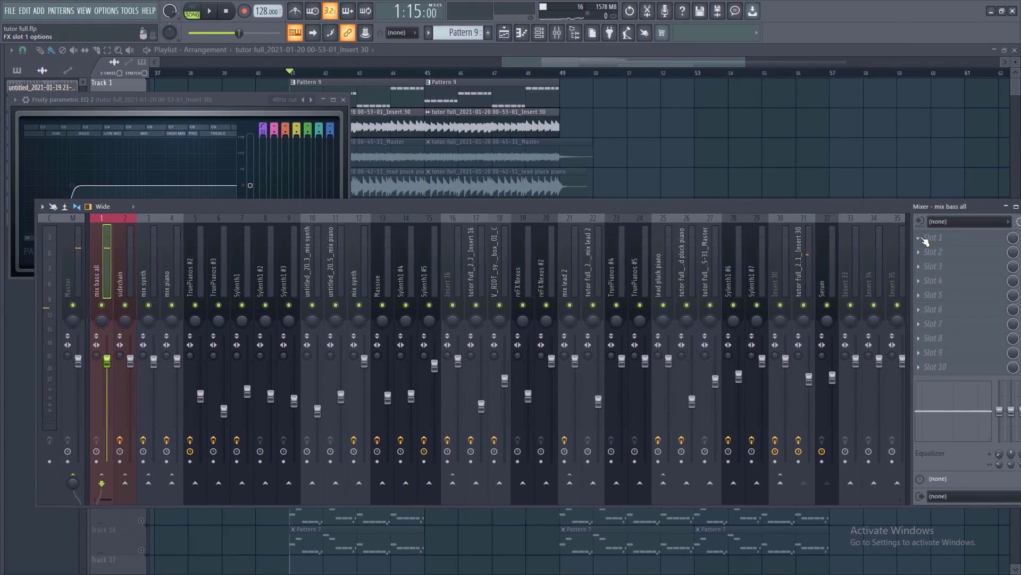
pyautogui.click(997, 229)
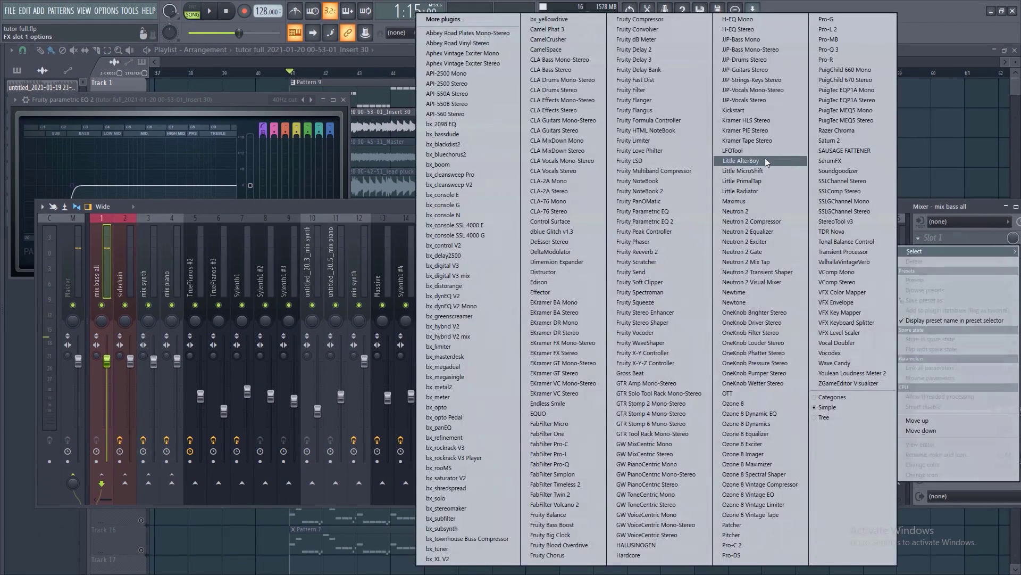
pyautogui.click(766, 161)
pyautogui.press('space')
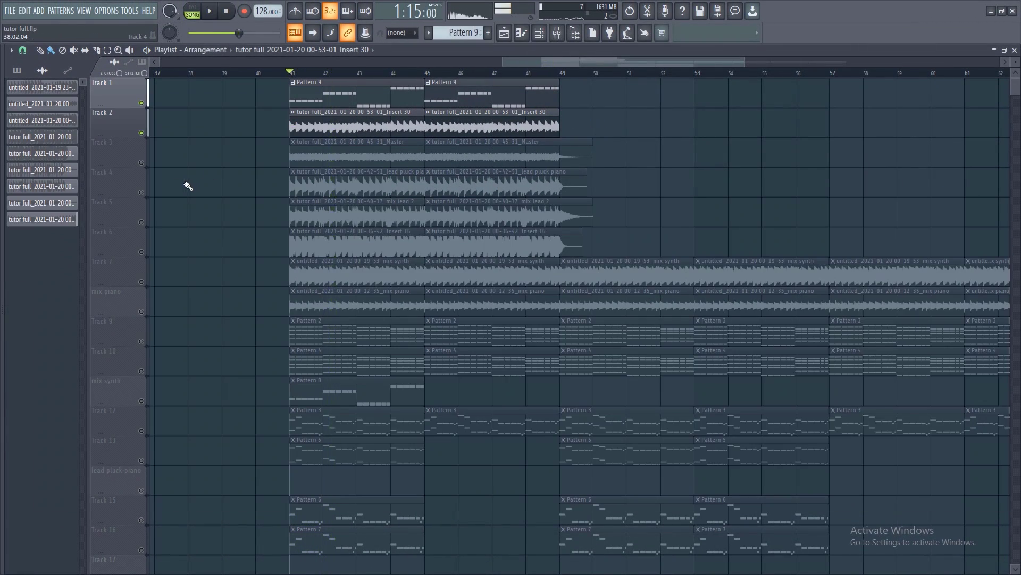
pyautogui.press('space')
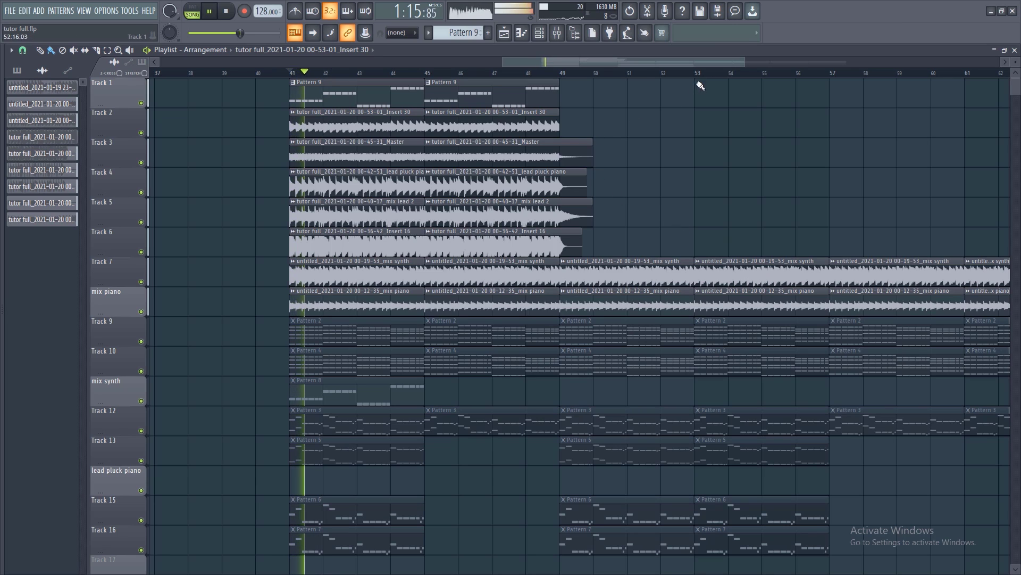
# Step: Stop playback and insert an empty playlist track above the Pattern 9 track
pyautogui.moveTo(744, 61); pyautogui.dragTo(802, 62)
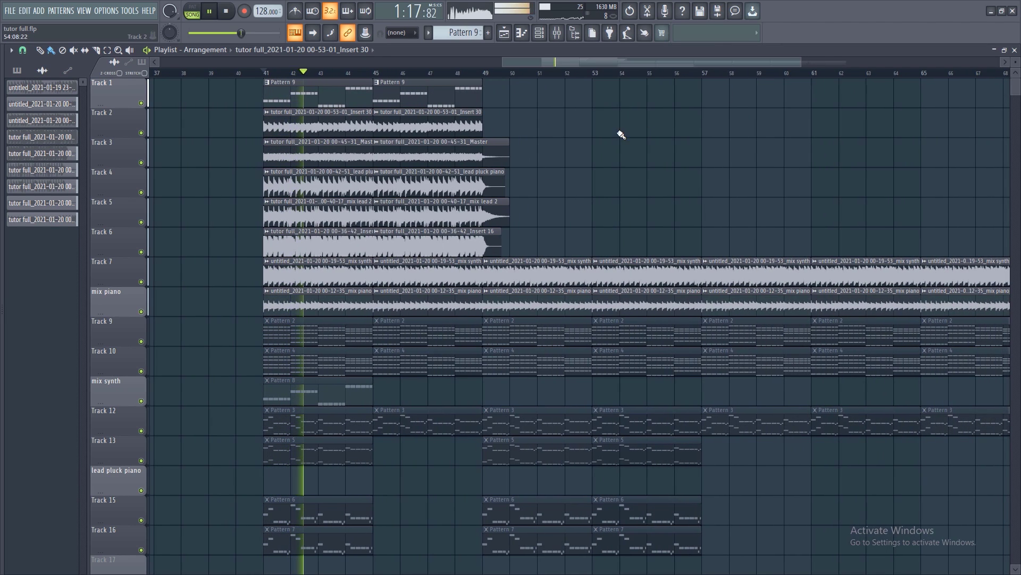
pyautogui.press('space')
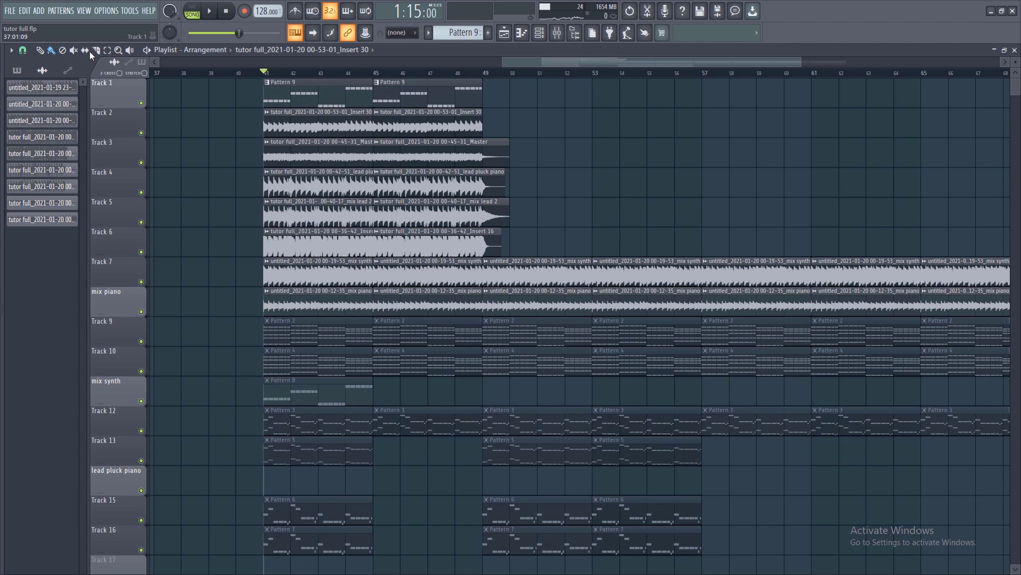
pyautogui.rightClick(122, 93)
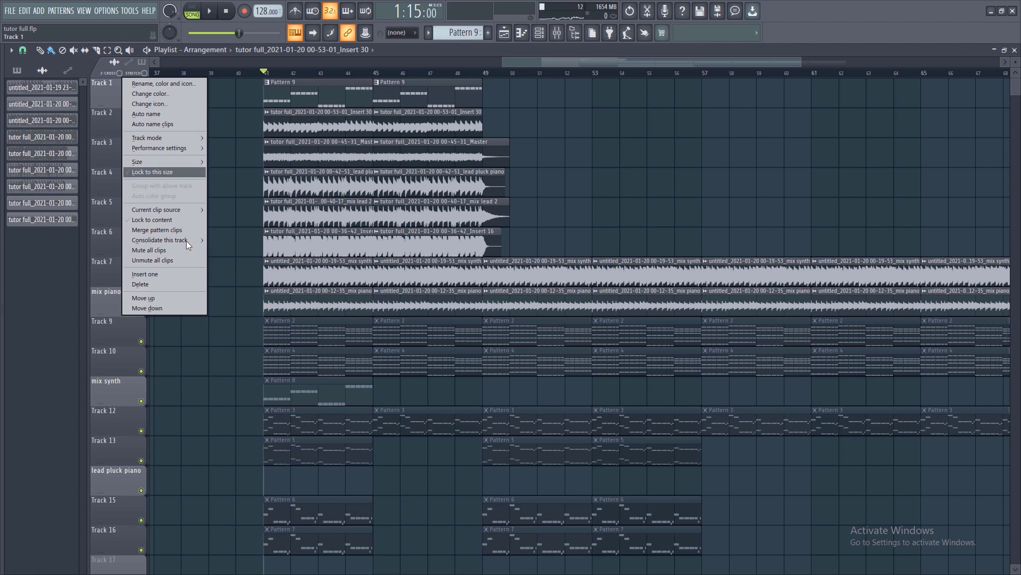
pyautogui.click(177, 272)
pyautogui.press('F6')
pyautogui.press('F6')
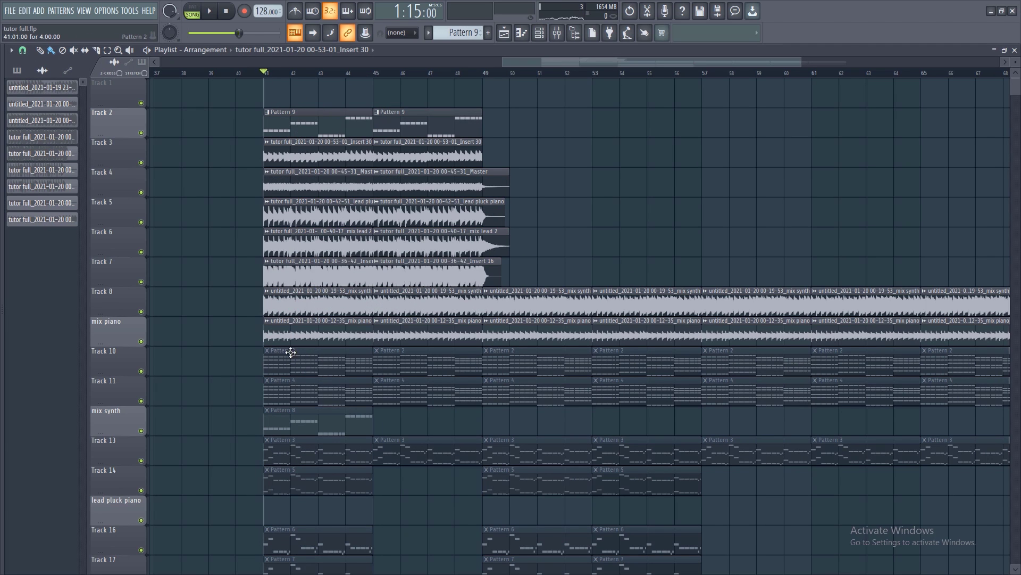
# Step: Open the Kick channel's sampler settings and replace its sample with Kick A
pyautogui.doubleClick(290, 396)
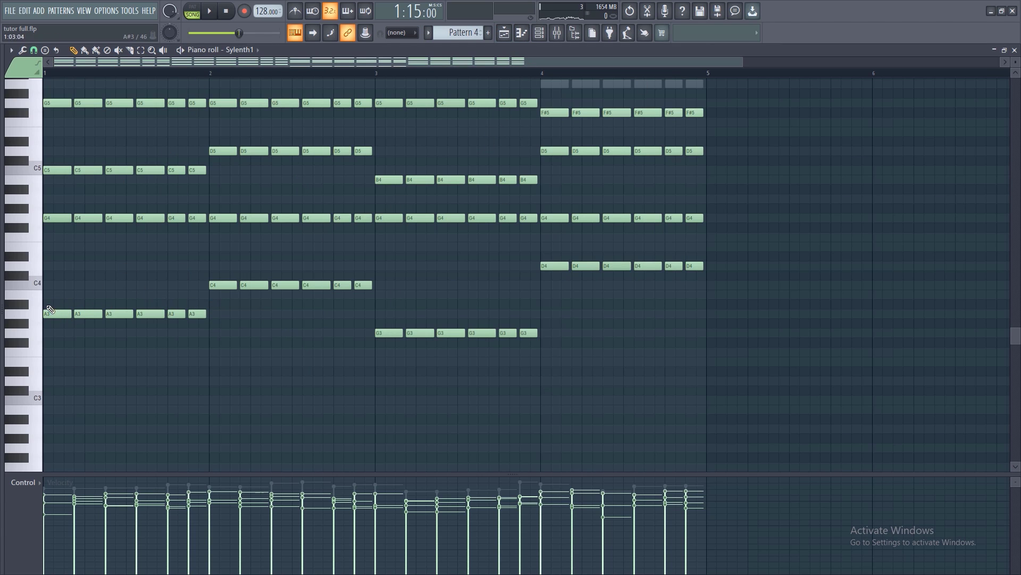
pyautogui.click(543, 33)
pyautogui.rightClick(87, 81)
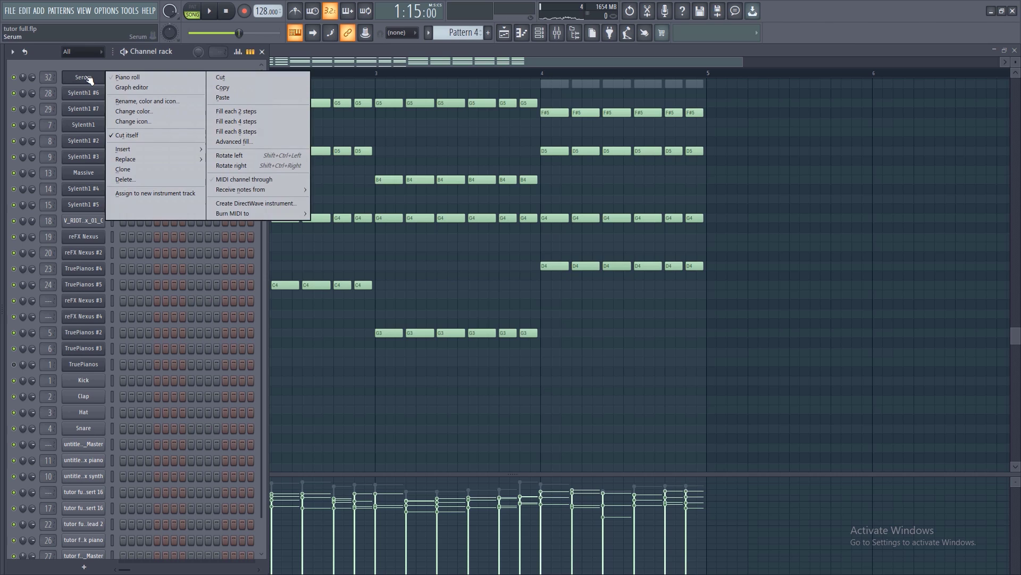
pyautogui.click(89, 383)
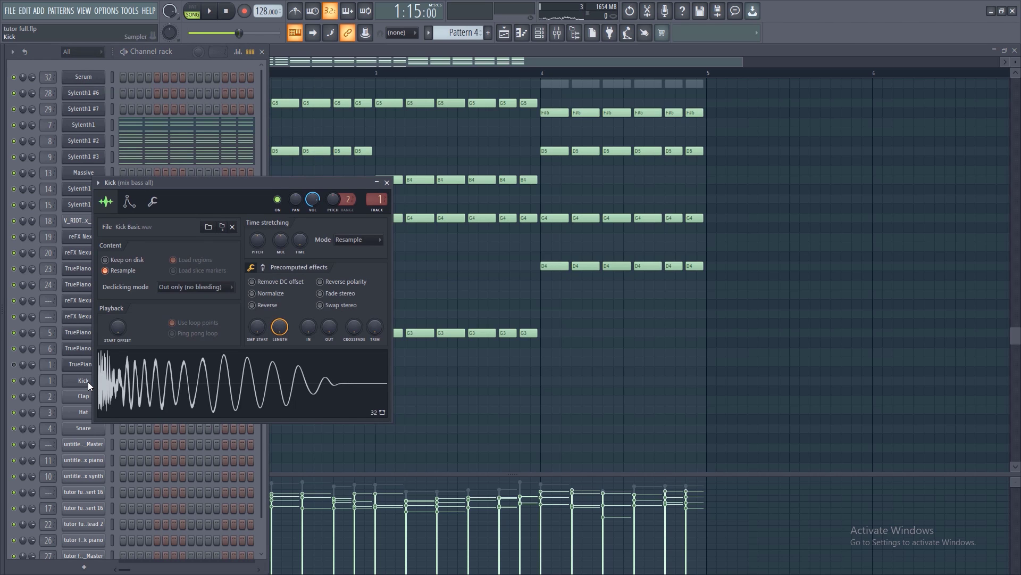
pyautogui.click(217, 384)
pyautogui.click(162, 377)
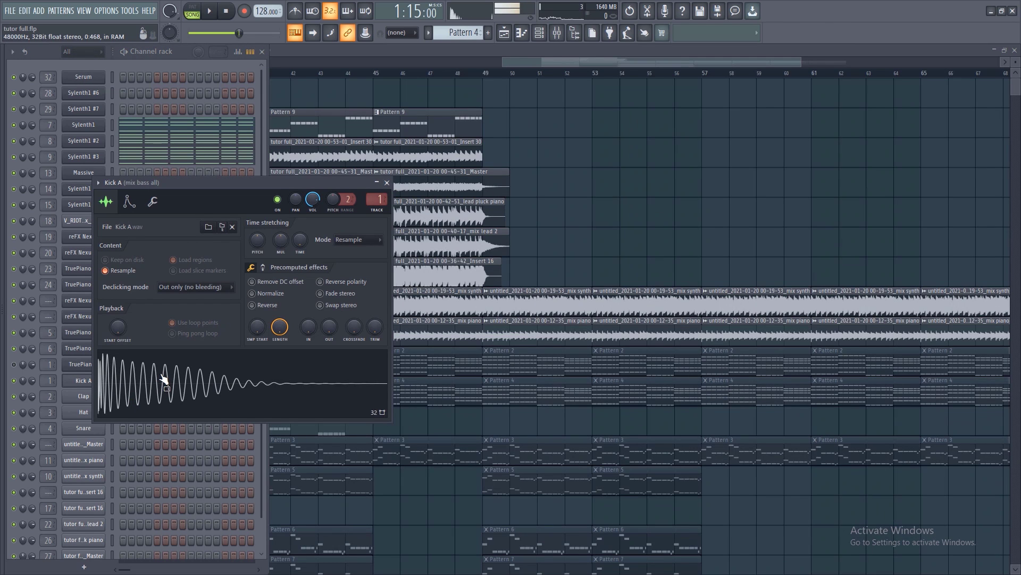
# Step: Place Kick A audio clips on every beat from bar 41 to bar 49, and insert another empty playlist track above them
pyautogui.moveTo(164, 379); pyautogui.dragTo(541, 126)
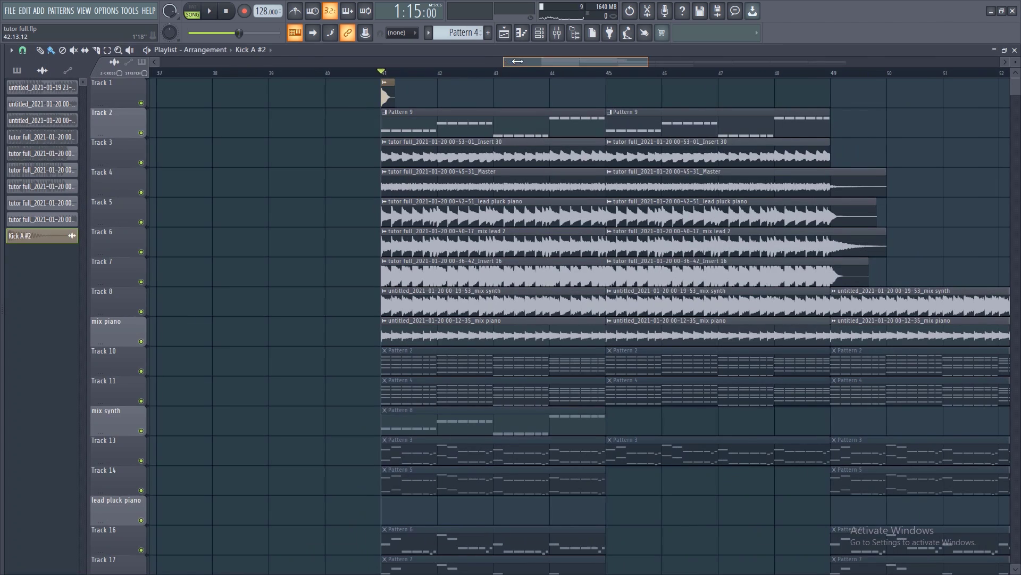
pyautogui.moveTo(518, 62); pyautogui.dragTo(537, 61)
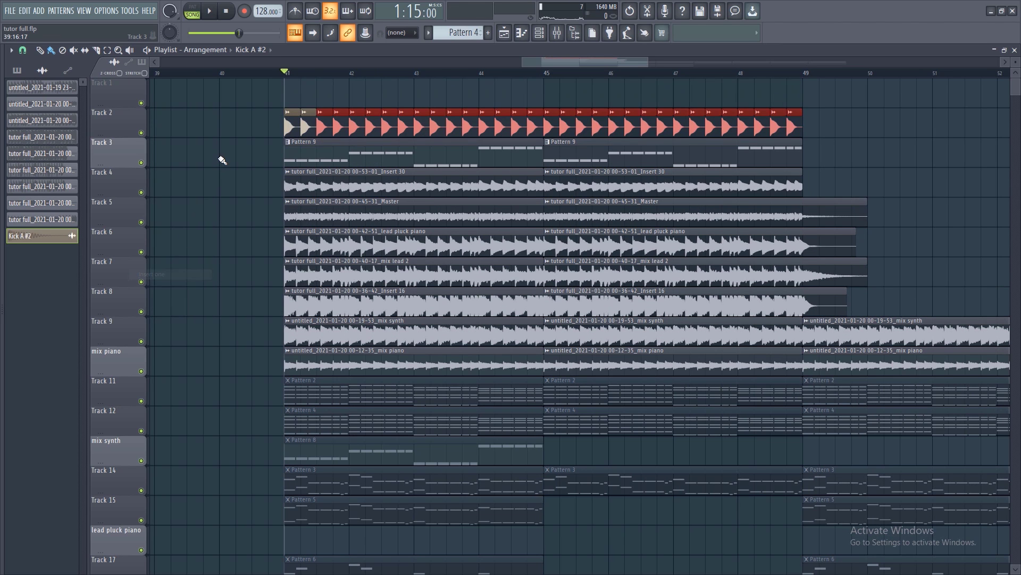
pyautogui.click(238, 144)
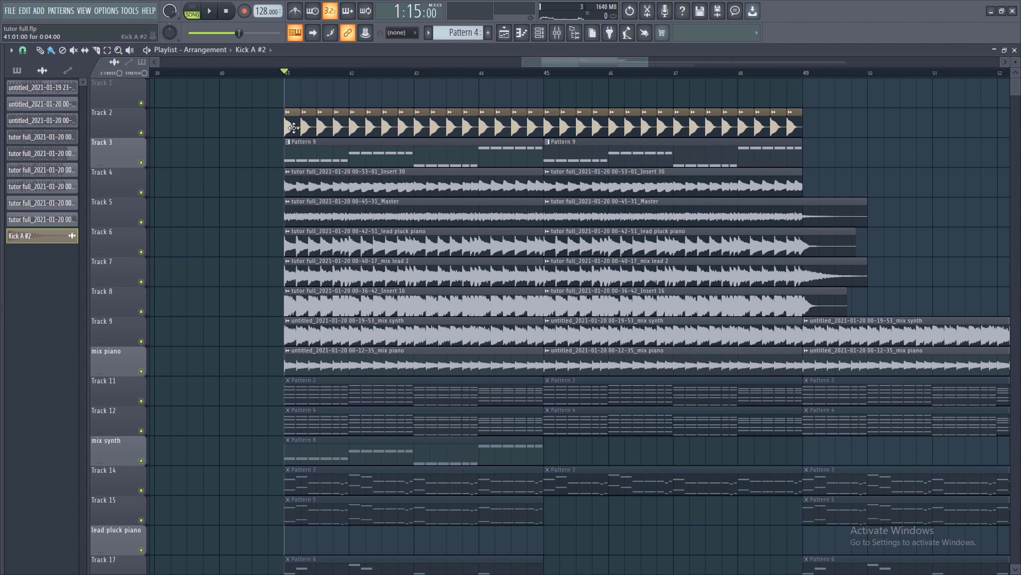
# Step: Open the Kick A sample in the Newtone pitch corrector and shift the pitch of its note segments
pyautogui.doubleClick(293, 127)
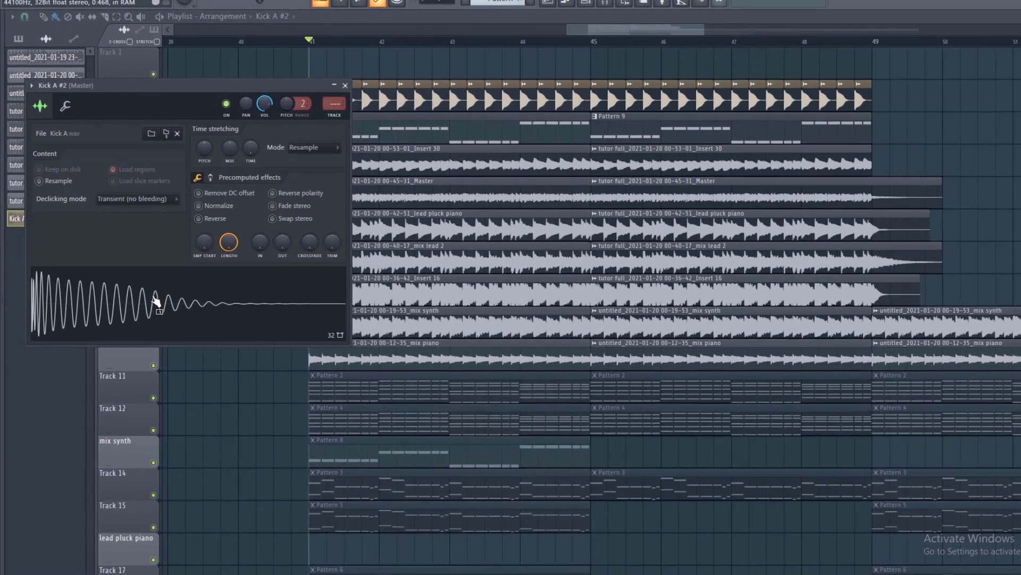
pyautogui.rightClick(140, 308)
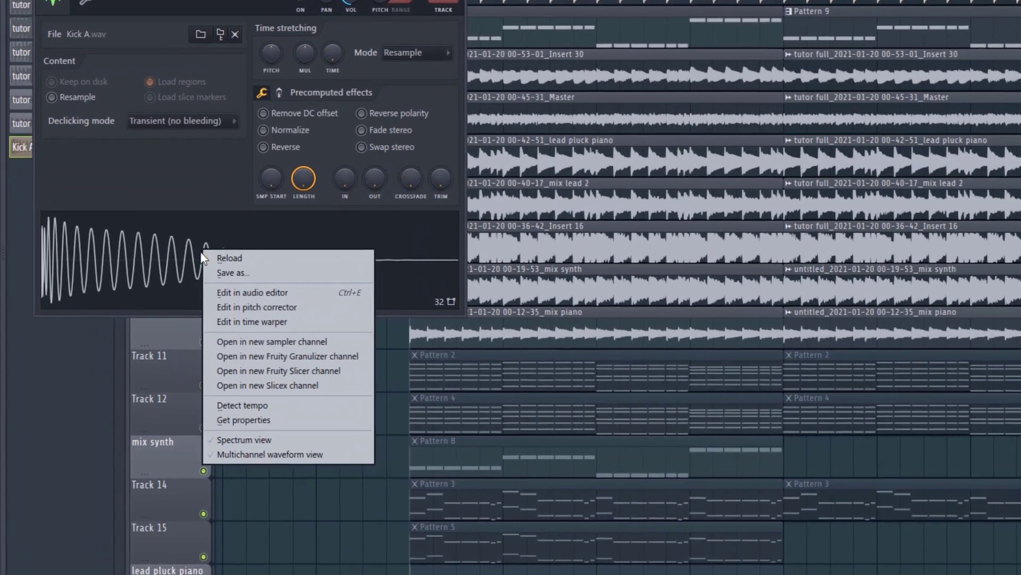
pyautogui.click(244, 303)
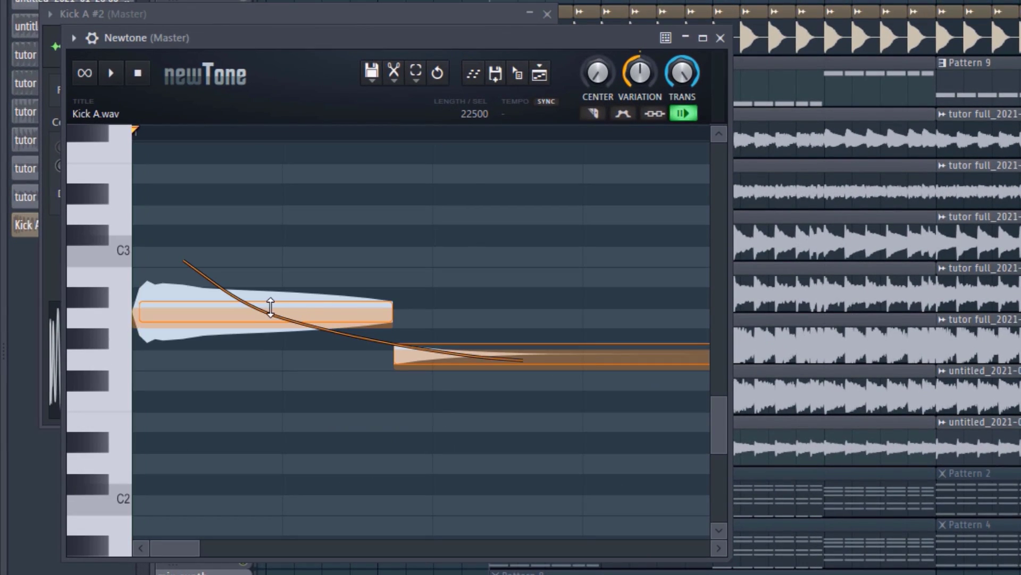
pyautogui.click(282, 304)
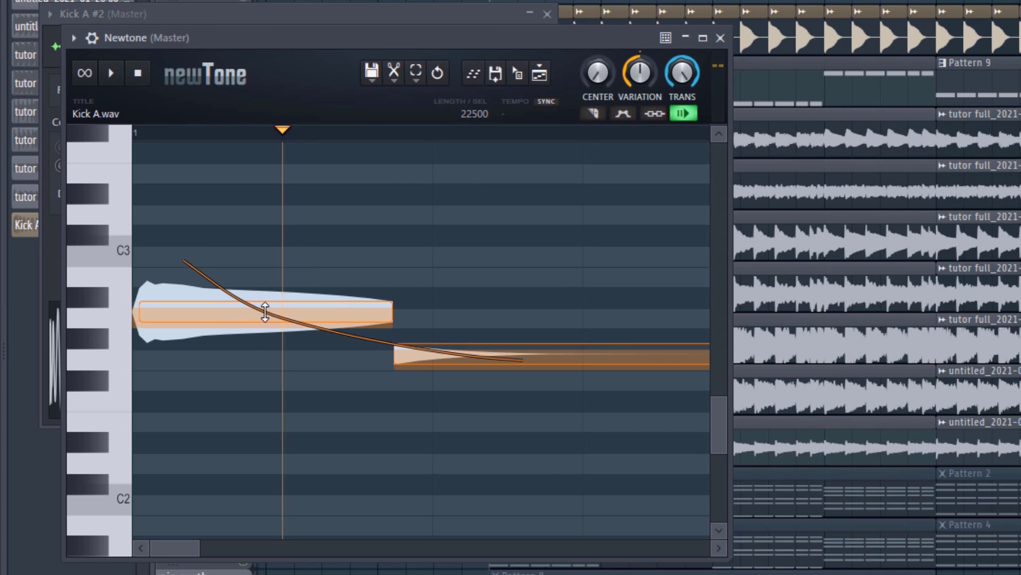
pyautogui.moveTo(264, 312)
pyautogui.mouseDown()
pyautogui.moveTo(263, 258)
pyautogui.moveTo(221, 226)
pyautogui.moveTo(246, 307)
pyautogui.moveTo(247, 243)
pyautogui.moveTo(247, 306)
pyautogui.mouseUp()
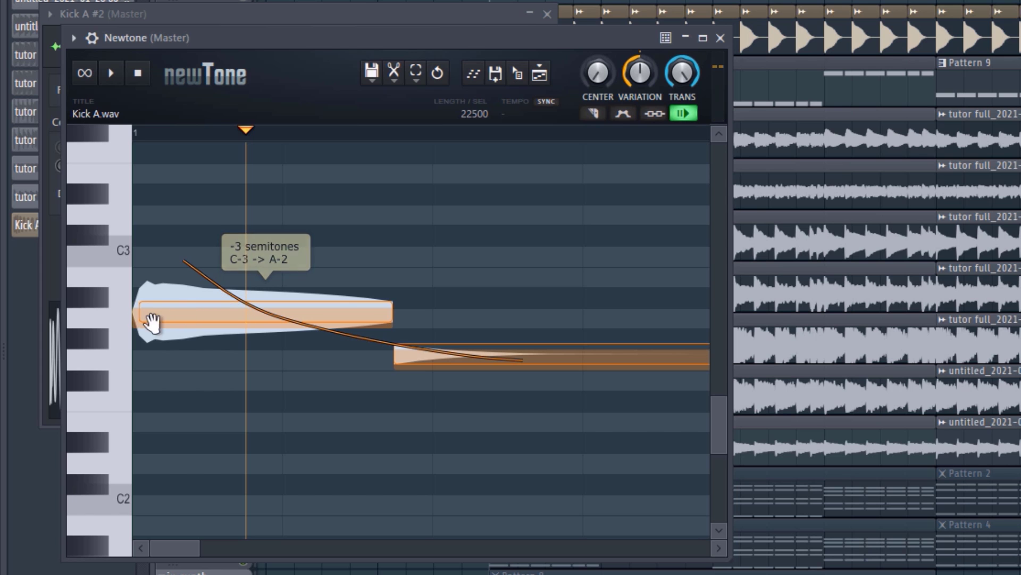
pyautogui.moveTo(183, 321); pyautogui.dragTo(265, 279)
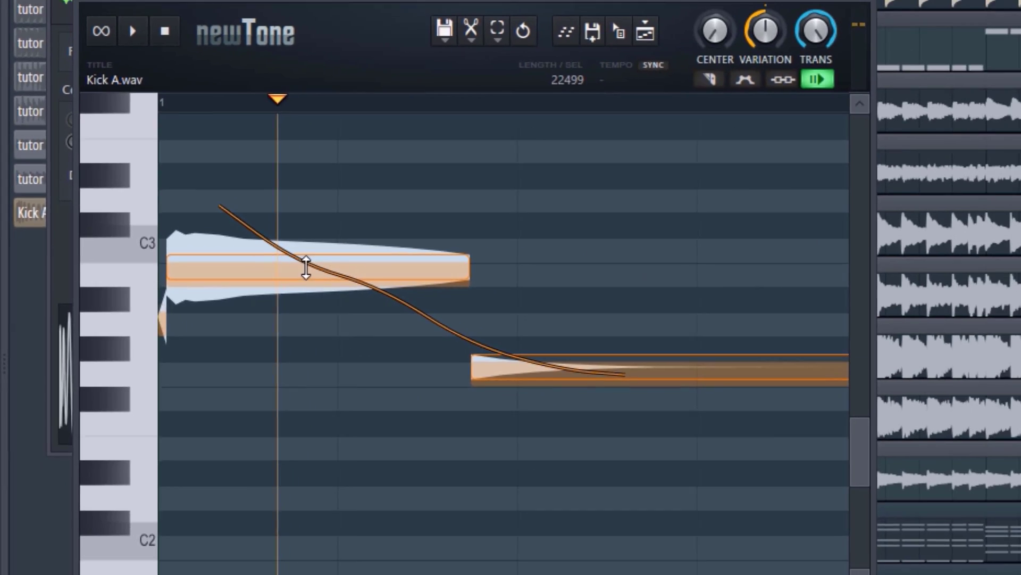
pyautogui.moveTo(771, 254); pyautogui.dragTo(770, 356)
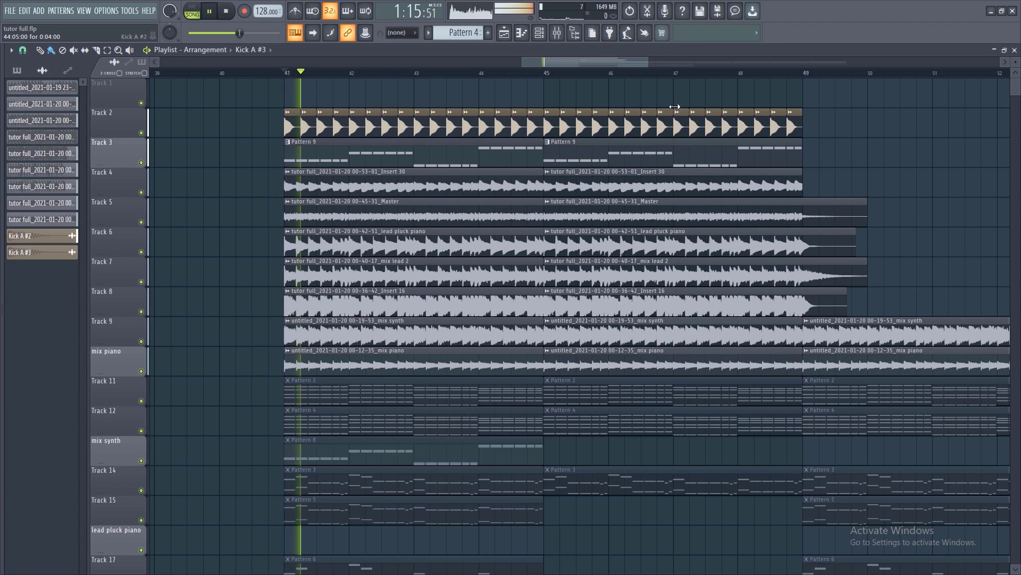
# Step: Stop the arrangement playback and assign the Kick A #2 audio clip to a free mixer track
pyautogui.moveTo(537, 63); pyautogui.dragTo(548, 64)
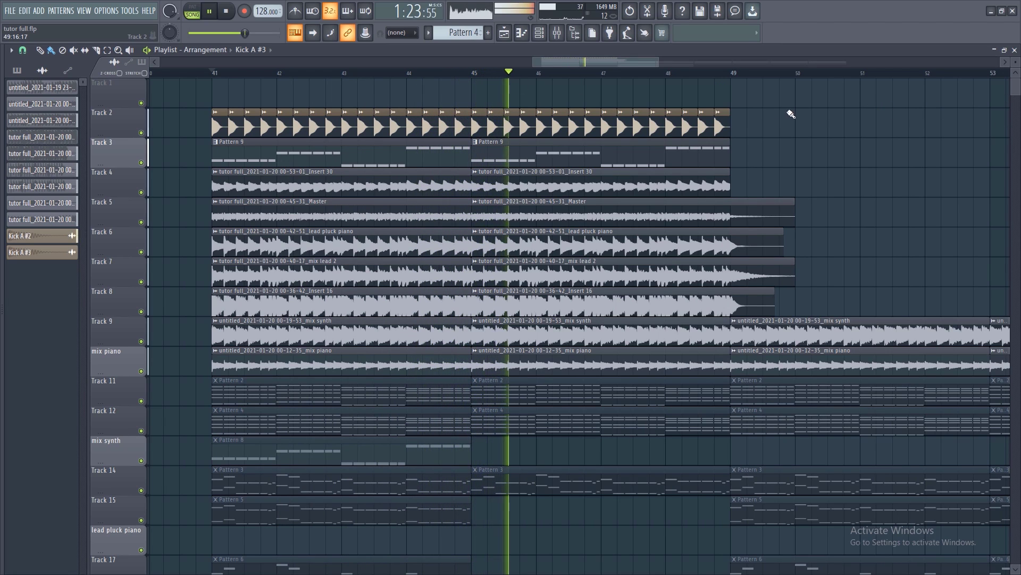
pyautogui.press('space')
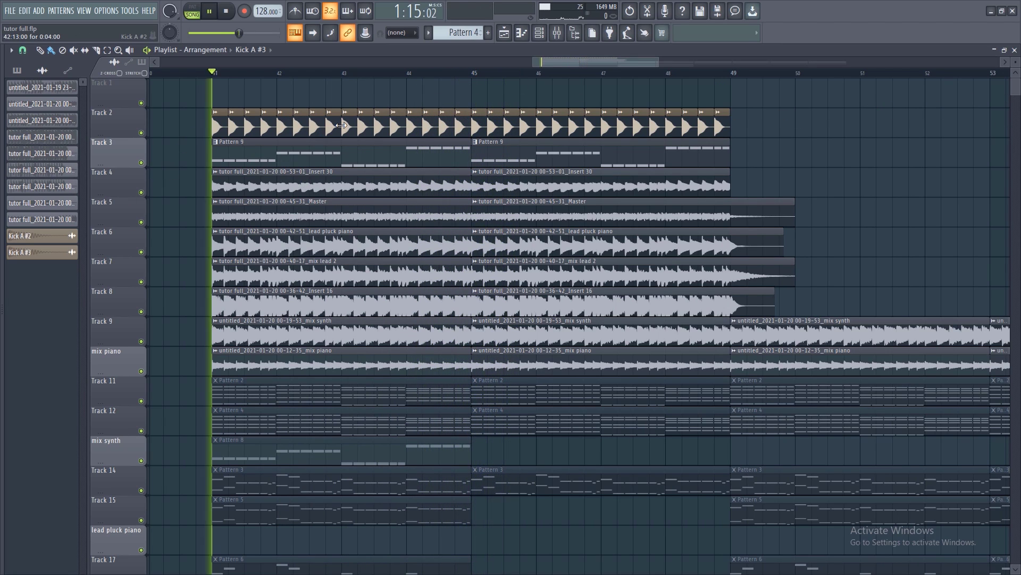
pyautogui.doubleClick(317, 135)
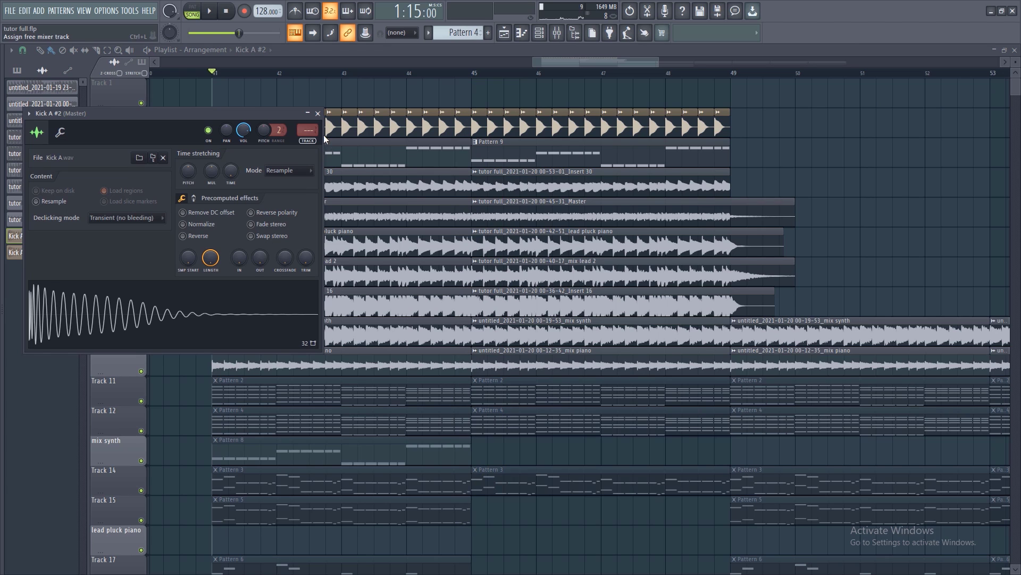
pyautogui.hotkey('ctrl', 'l')
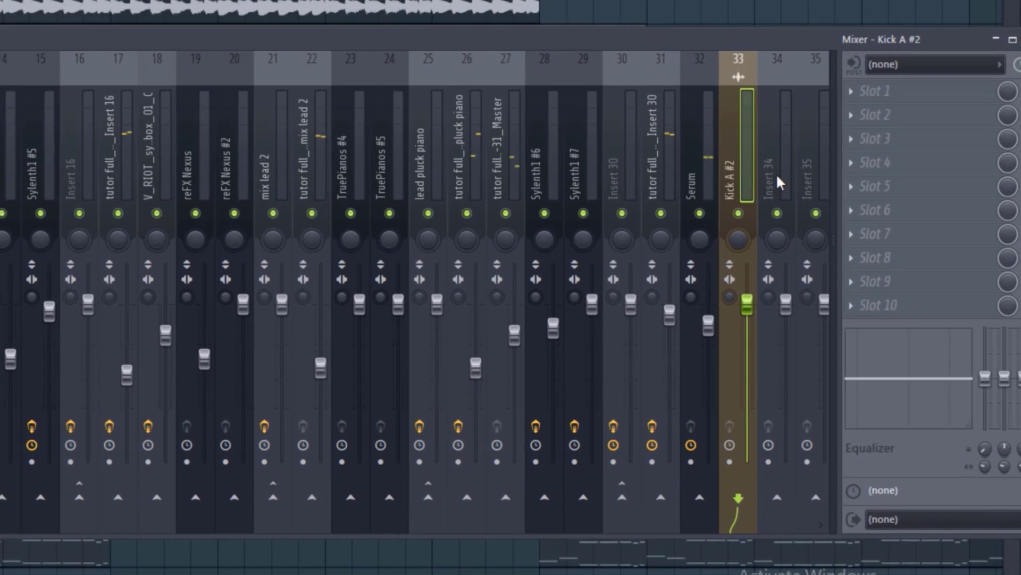
# Step: Rename mixer Insert 34 as low end
pyautogui.rightClick(879, 279)
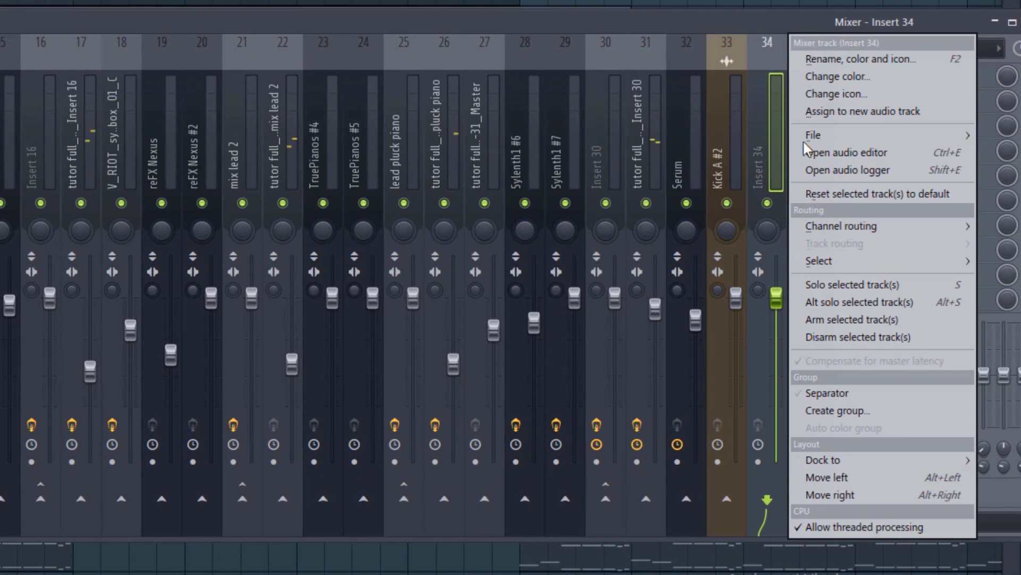
pyautogui.click(816, 53)
pyautogui.write('low end')
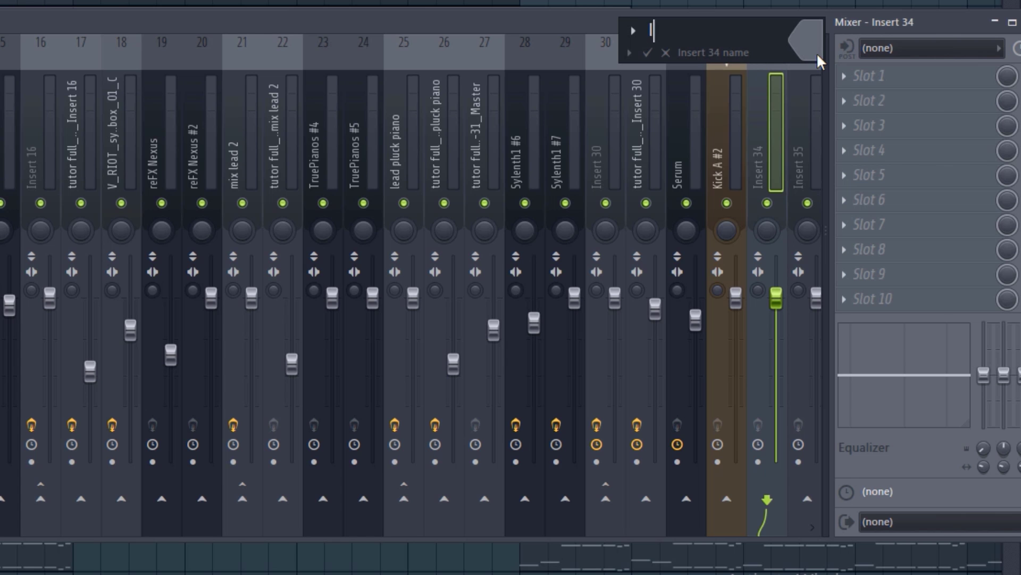
pyautogui.press('Return')
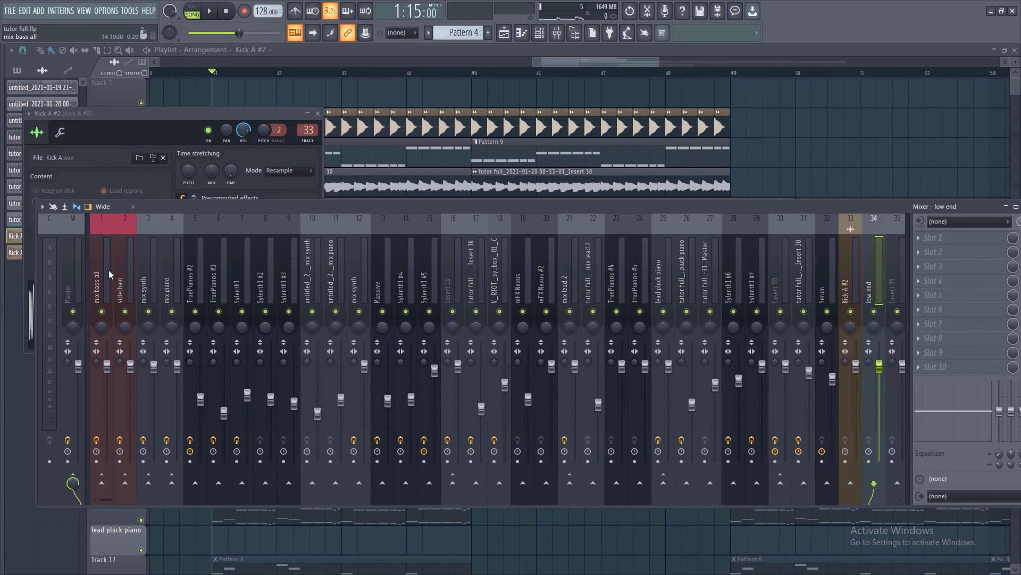
# Step: Route the mix bass all bus and the Kick A #2 mixer track only to the low end bus
pyautogui.click(110, 248)
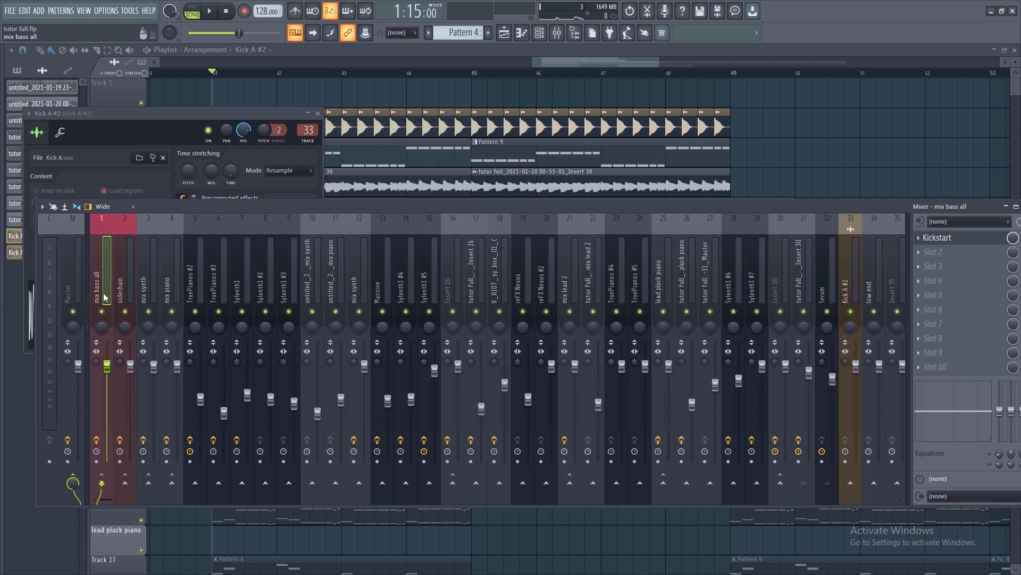
pyautogui.click(877, 483)
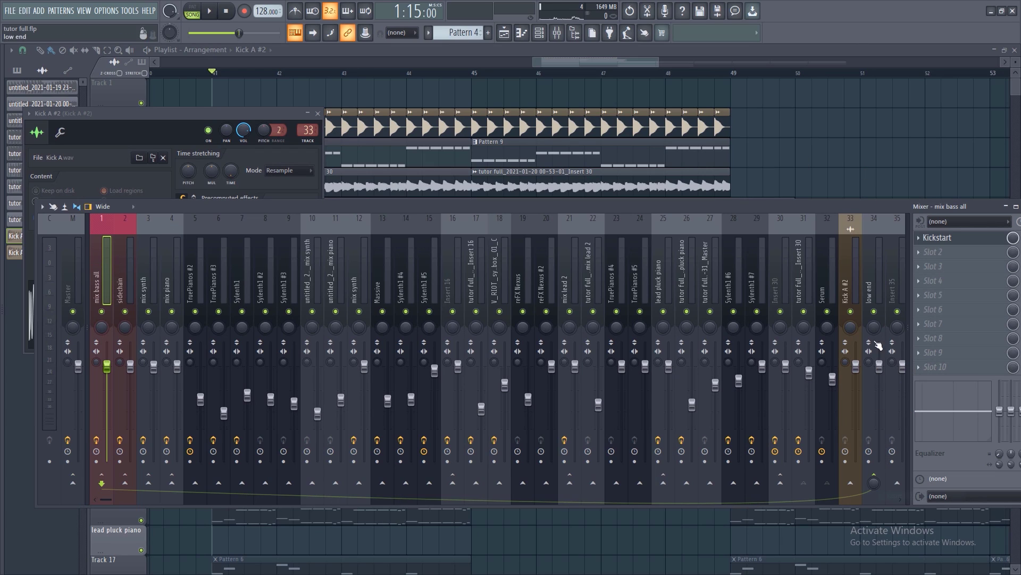
pyautogui.click(859, 286)
pyautogui.rightClick(876, 484)
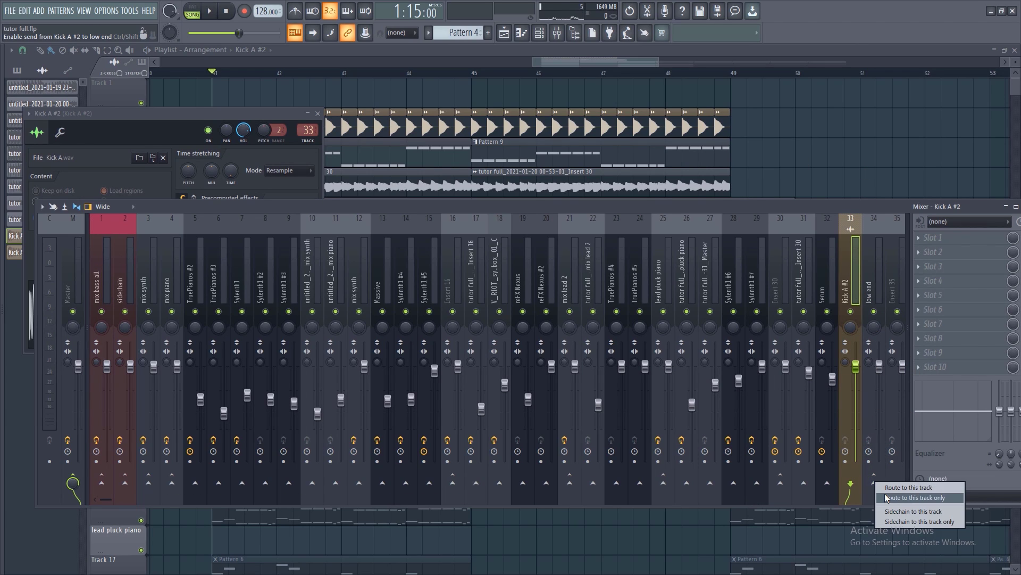
pyautogui.click(887, 497)
# Step: Load the API-2500 Stereo compressor in the second effect slot of the low end bus
pyautogui.click(877, 283)
pyautogui.click(918, 238)
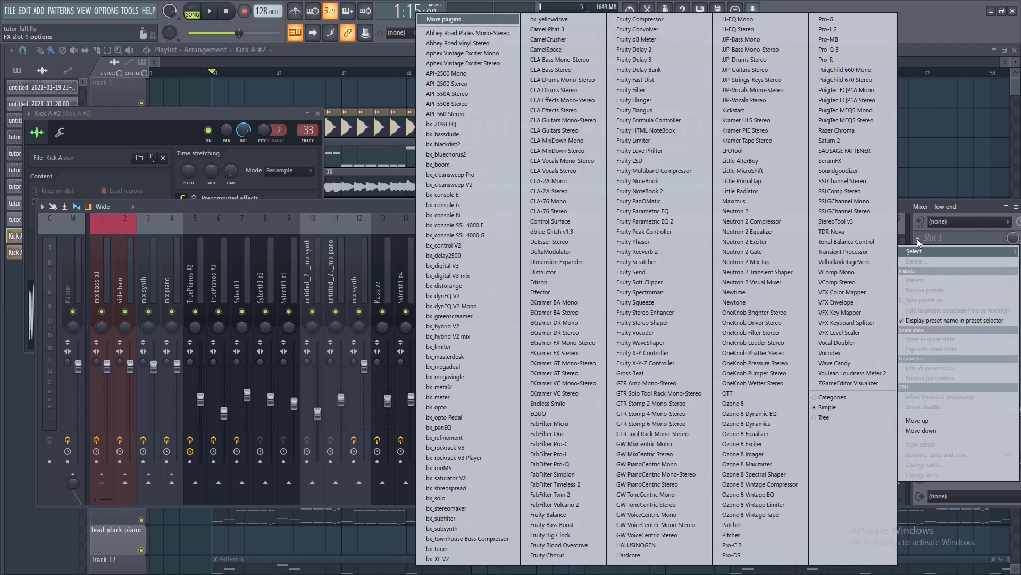
pyautogui.click(917, 238)
pyautogui.click(918, 252)
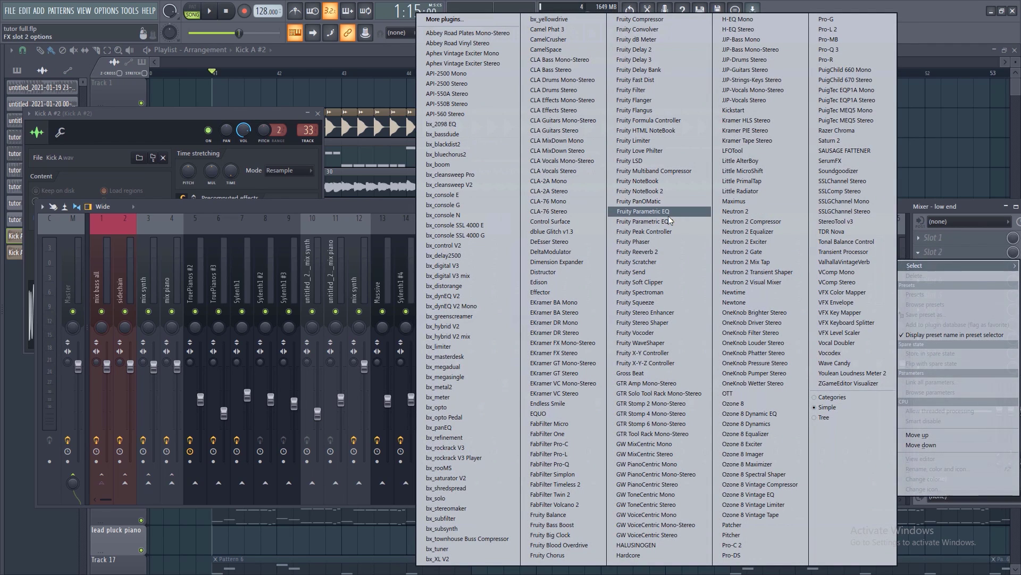
pyautogui.click(468, 84)
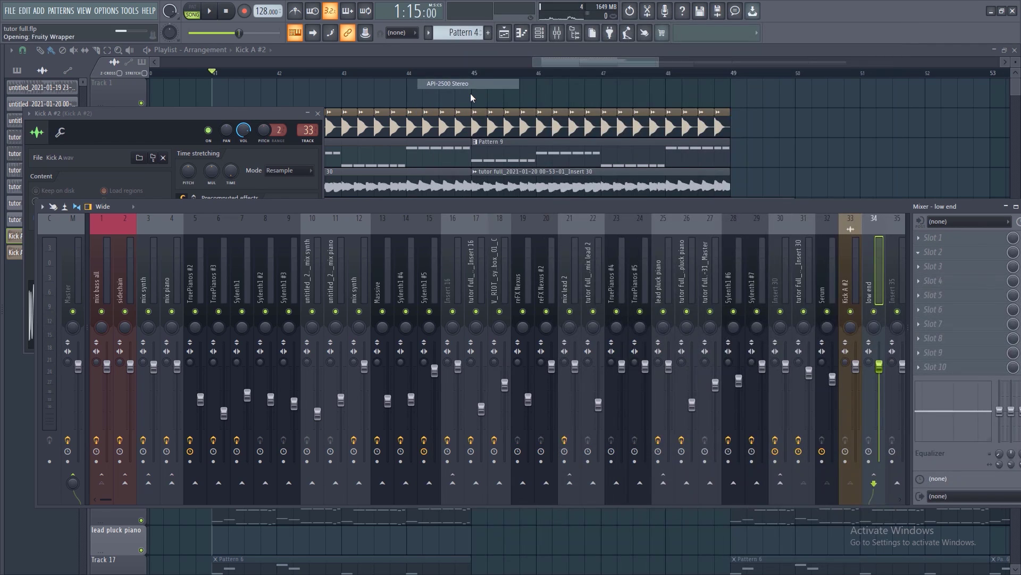
# Step: Play the arrangement while adjusting the compressor's attack and ratio, setting the release to 0.2 sec and the threshold to 6.87 dB
pyautogui.press('space')
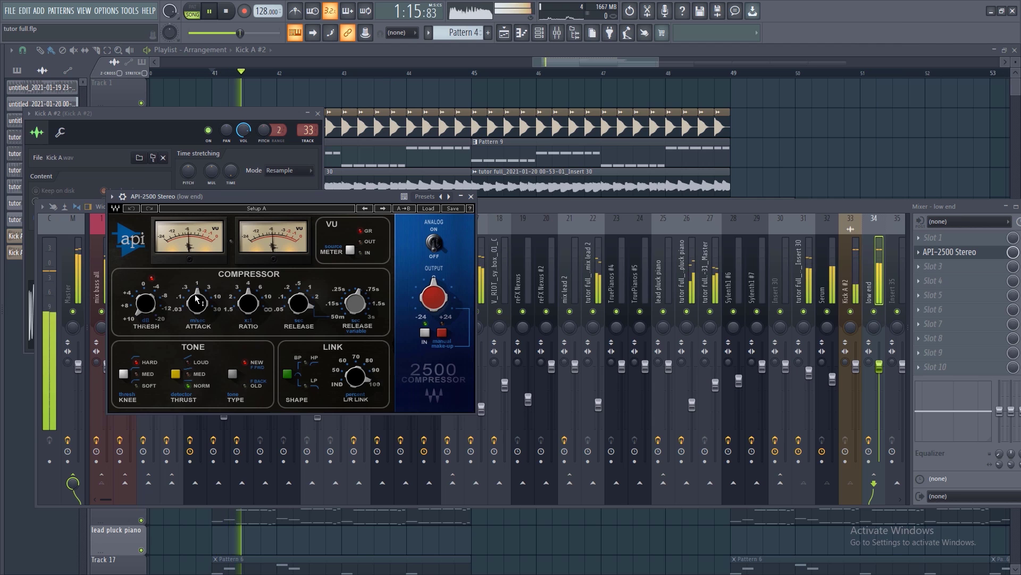
pyautogui.moveTo(250, 298); pyautogui.dragTo(192, 283)
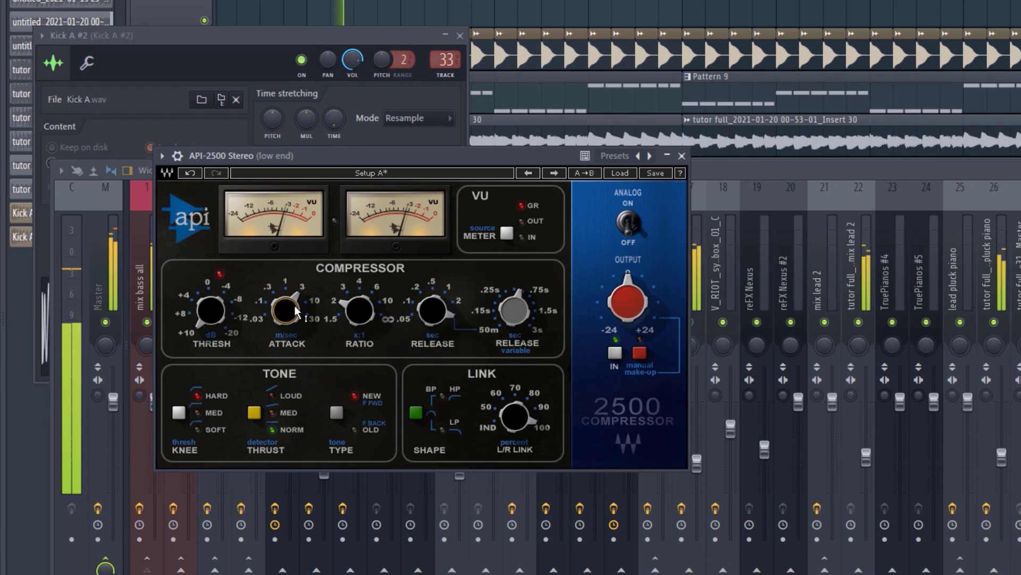
pyautogui.moveTo(413, 314); pyautogui.dragTo(419, 327)
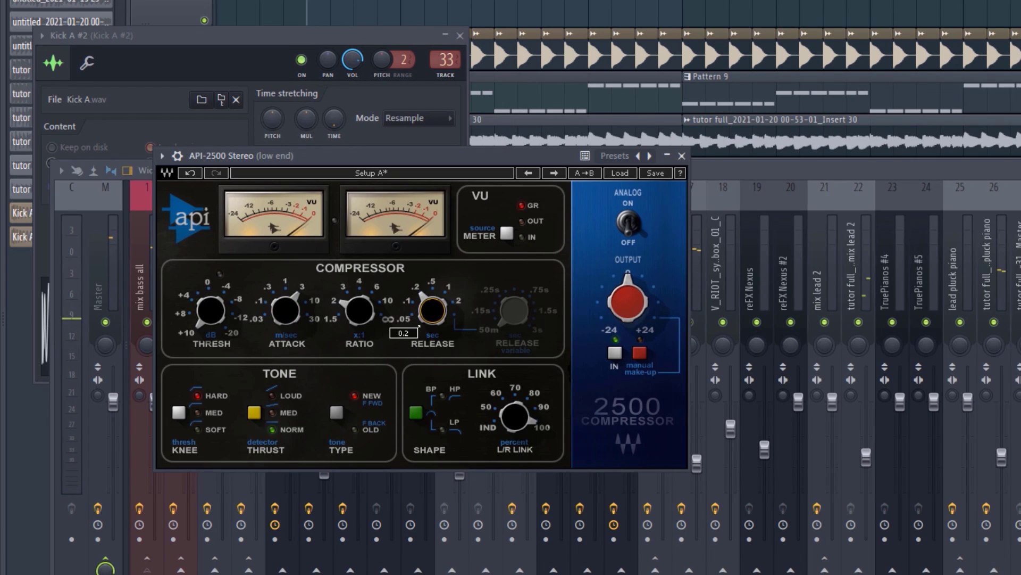
pyautogui.press('space')
pyautogui.moveTo(206, 314)
pyautogui.mouseDown()
pyautogui.moveTo(197, 280)
pyautogui.moveTo(206, 301)
pyautogui.mouseUp()
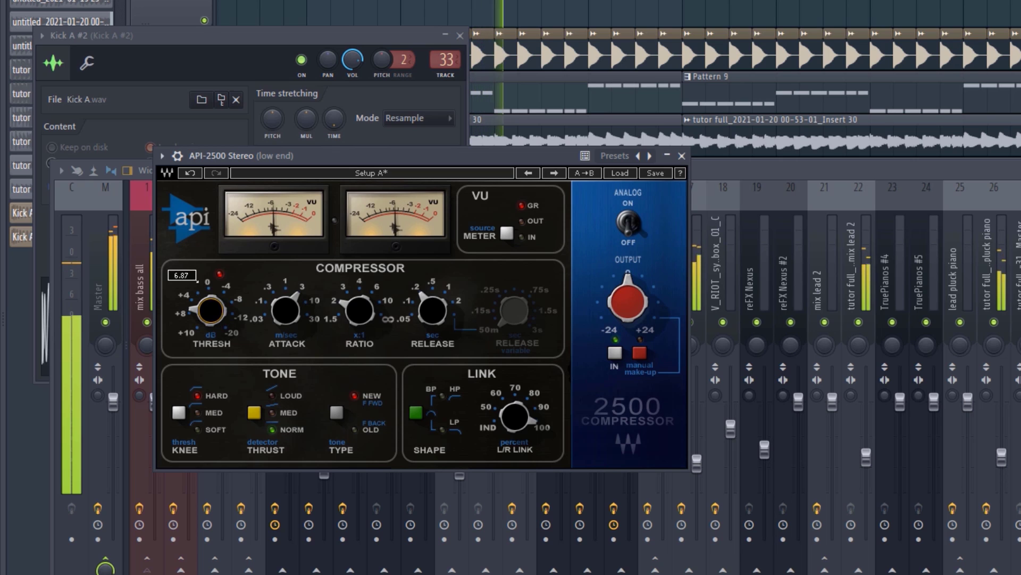
# Step: Play the arrangement with the low end bus compressor bypassed, and re-enable it to compare the sound
pyautogui.click(634, 225)
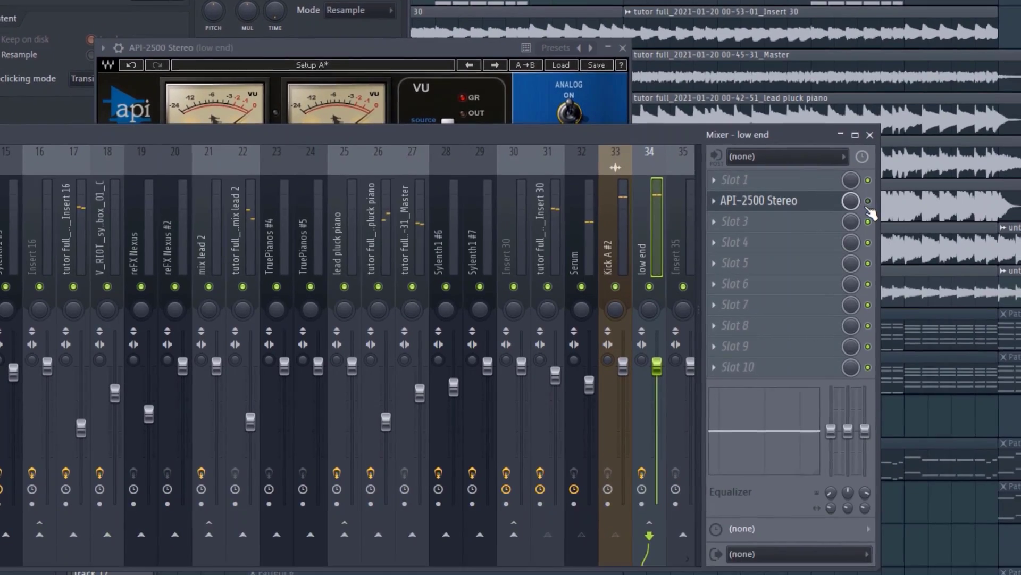
pyautogui.press('space')
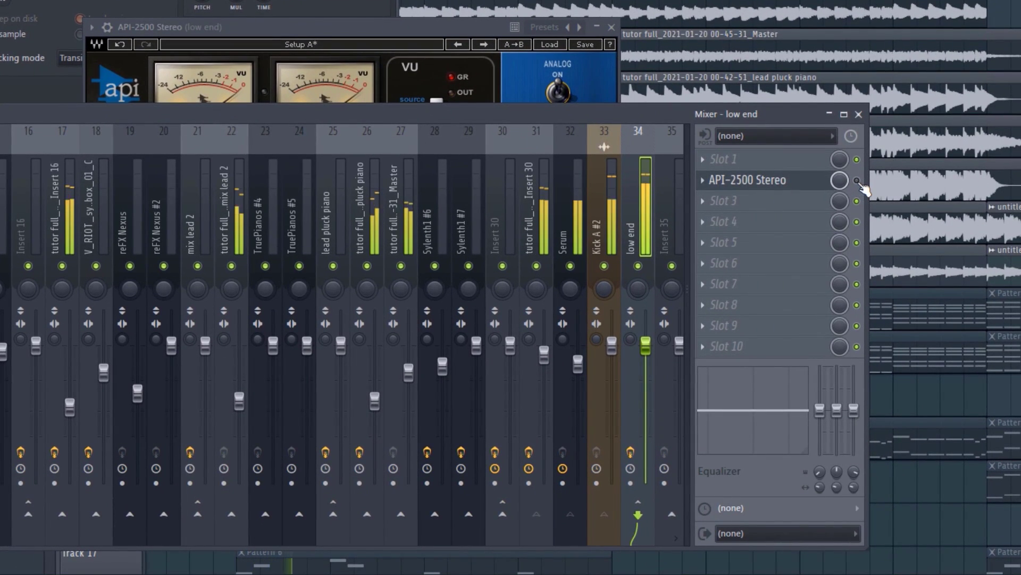
pyautogui.click(857, 180)
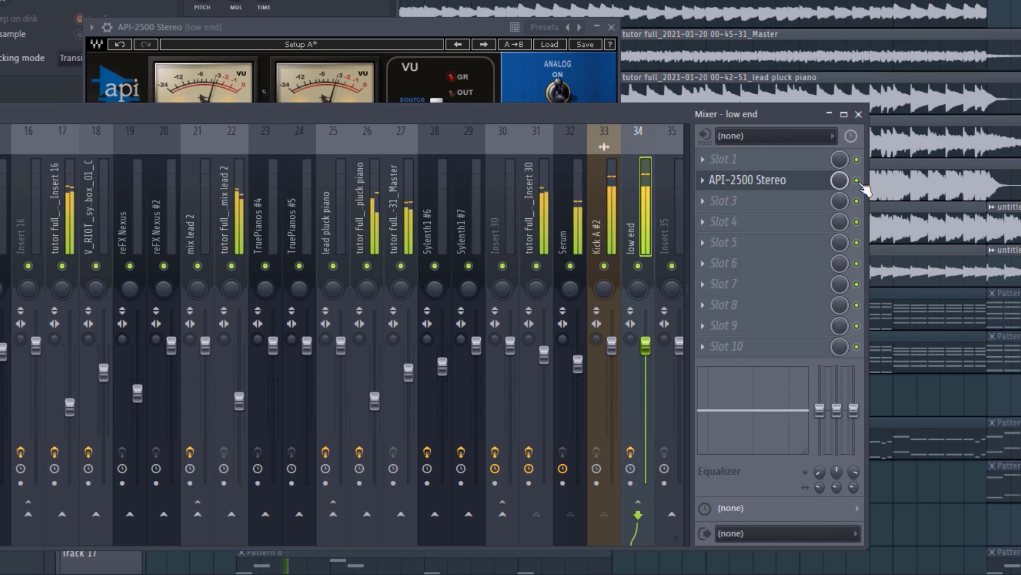
# Step: Load the API-550A Stereo equalizer in the first effect slot of the low end bus and boost its low-frequency band
pyautogui.click(702, 160)
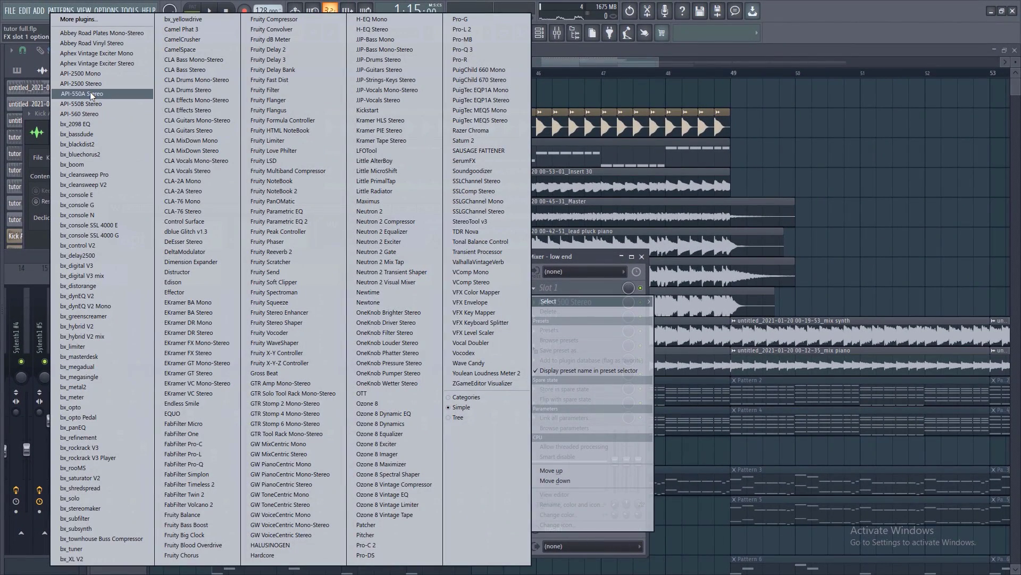
pyautogui.click(90, 94)
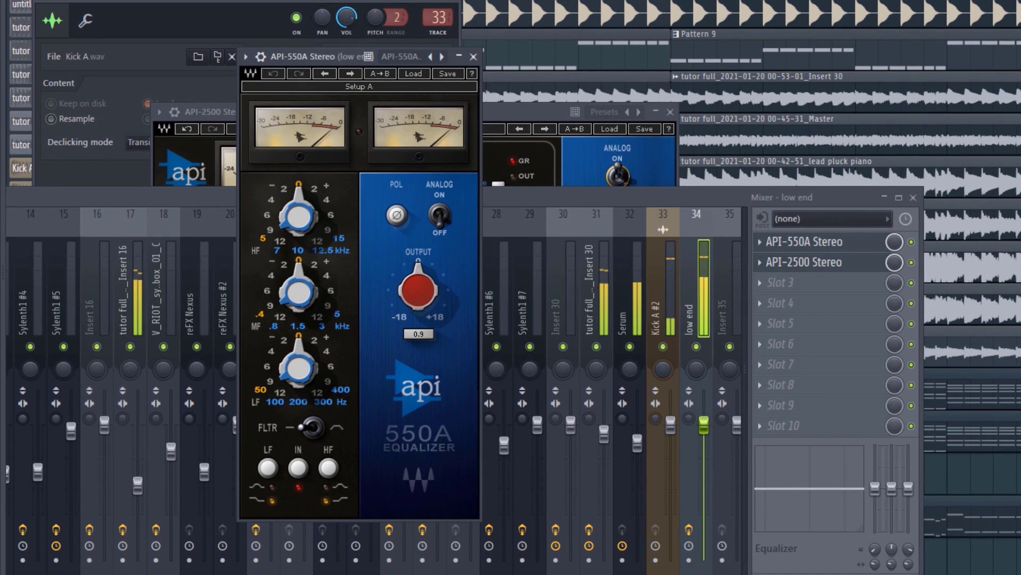
pyautogui.moveTo(305, 351); pyautogui.dragTo(320, 346)
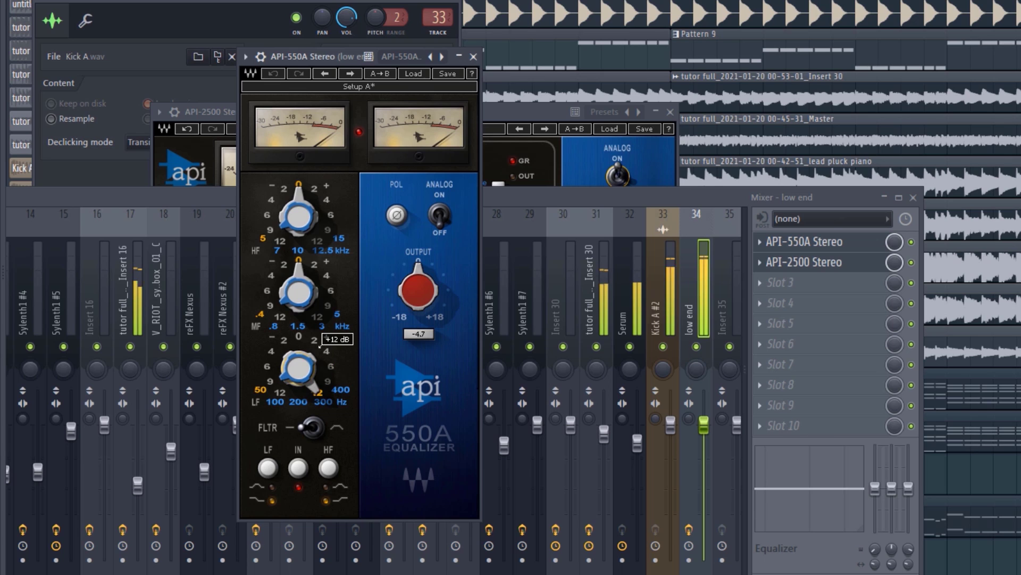
pyautogui.keyDown('alt'); pyautogui.click(320, 346); pyautogui.keyUp('alt')
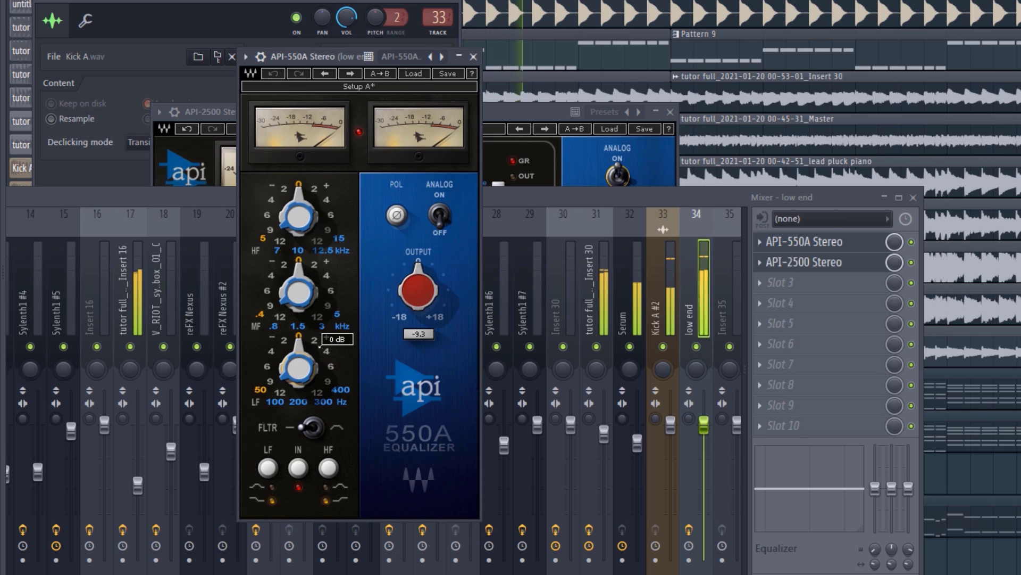
pyautogui.scroll(2, 320, 346)
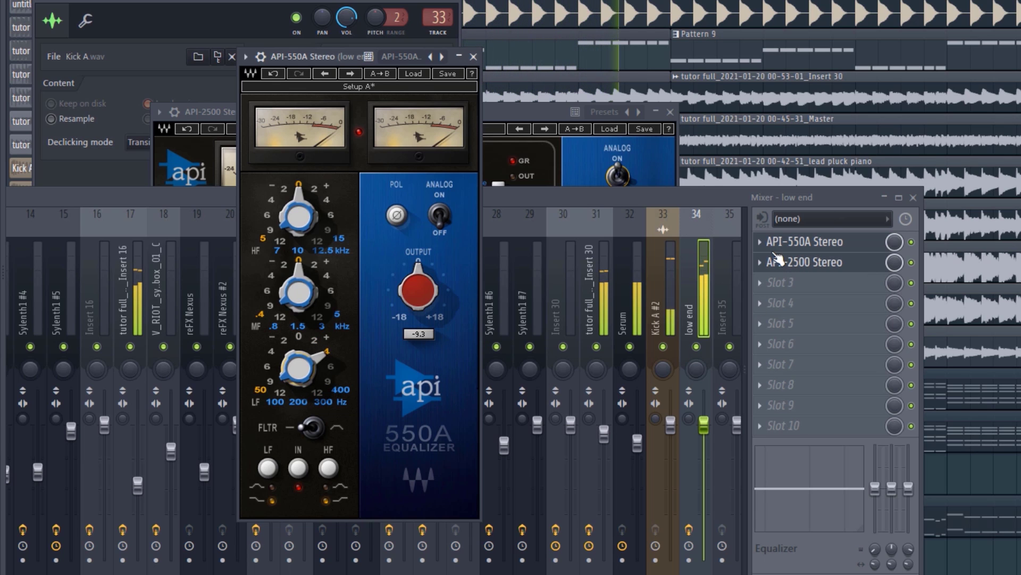
# Step: Re-enable the low end bus effects and raise the API-2500 compressor's output to 3.9 dB during playback
pyautogui.click(716, 203)
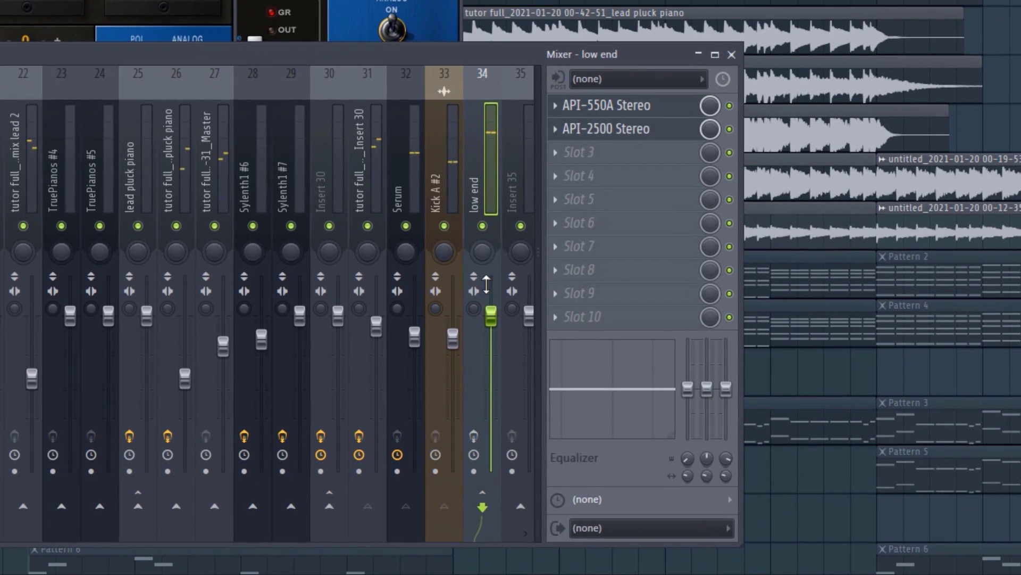
pyautogui.click(474, 437)
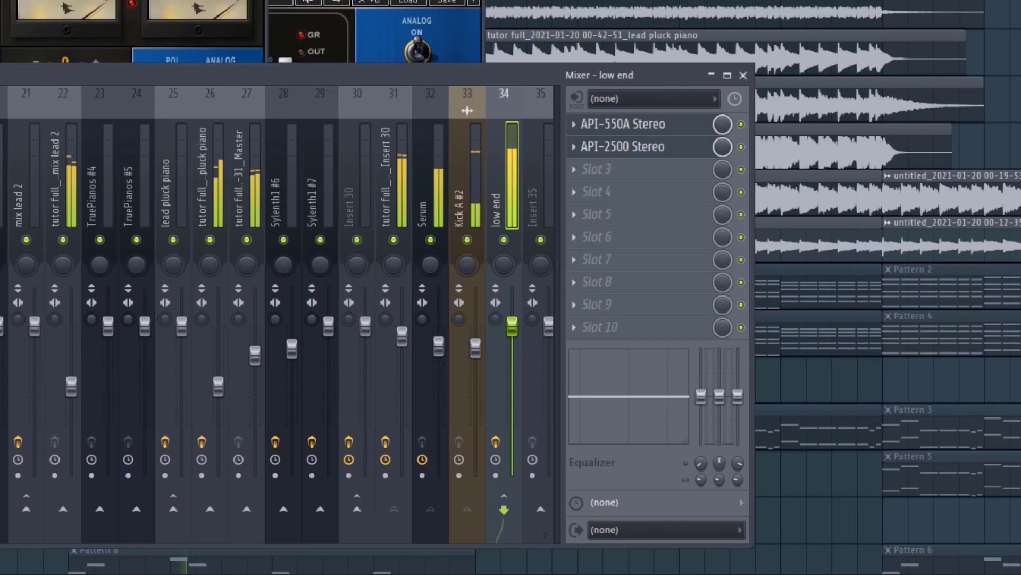
pyautogui.click(351, 19)
pyautogui.press('space')
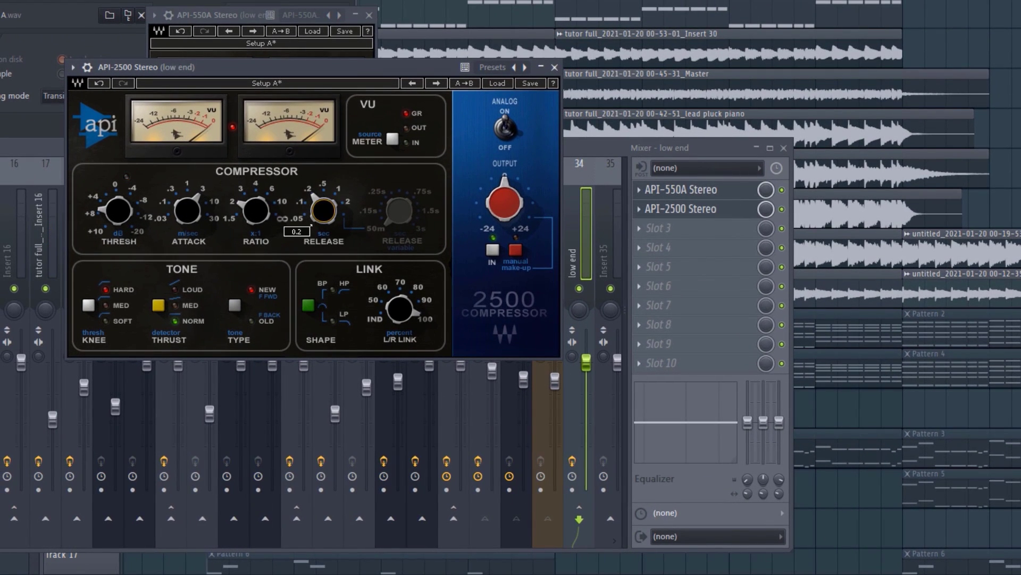
pyautogui.moveTo(502, 205); pyautogui.dragTo(484, 176)
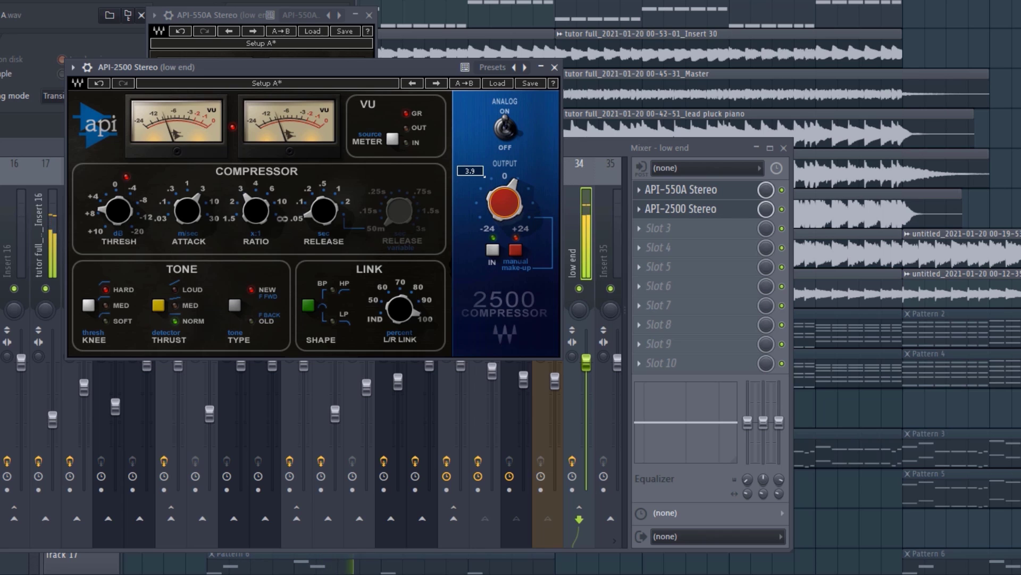
pyautogui.click(605, 148)
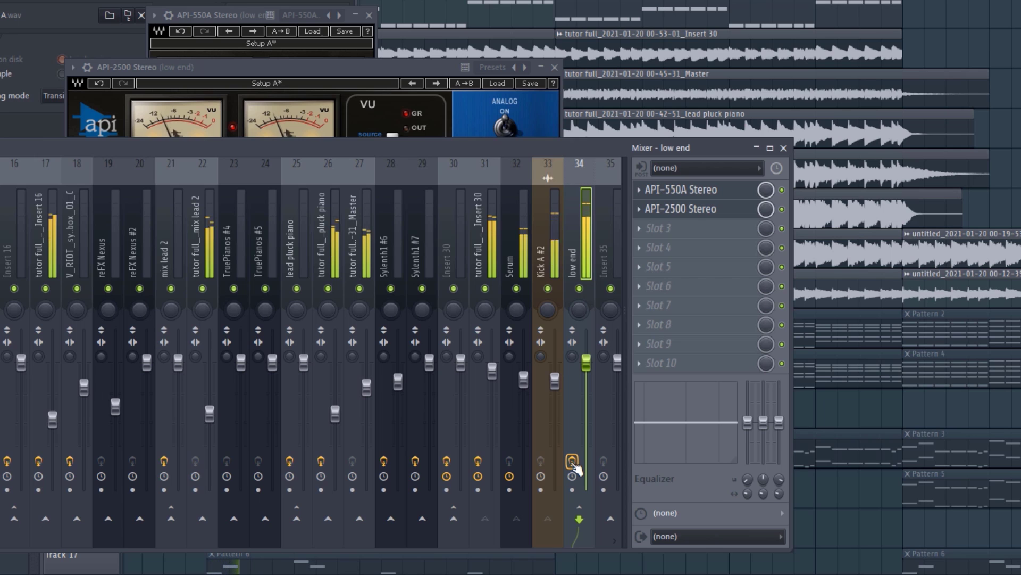
# Step: Insert one empty playlist track above the Track 1 clips in the arrangement
pyautogui.press('F5')
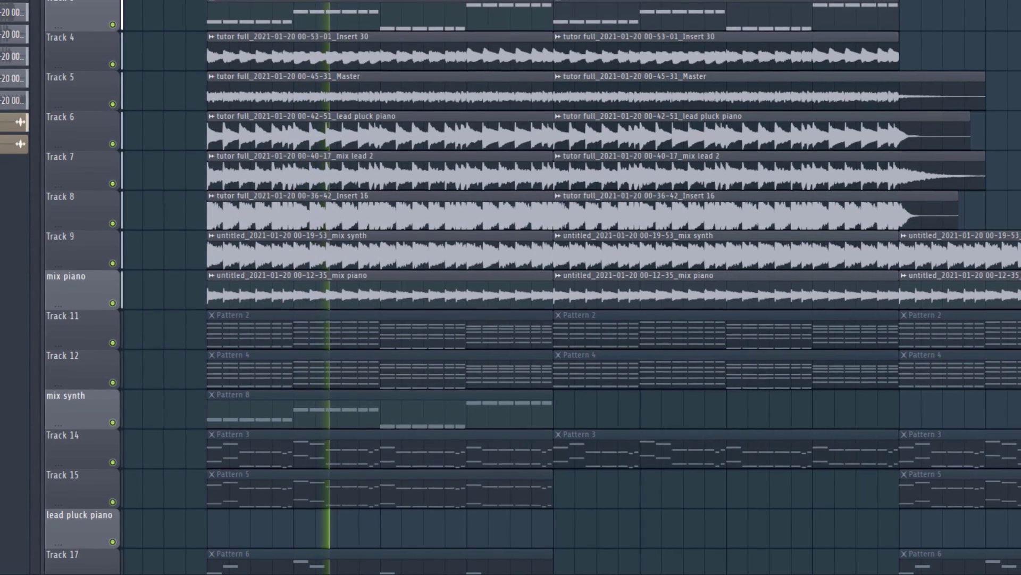
pyautogui.scroll(2, 554, 58)
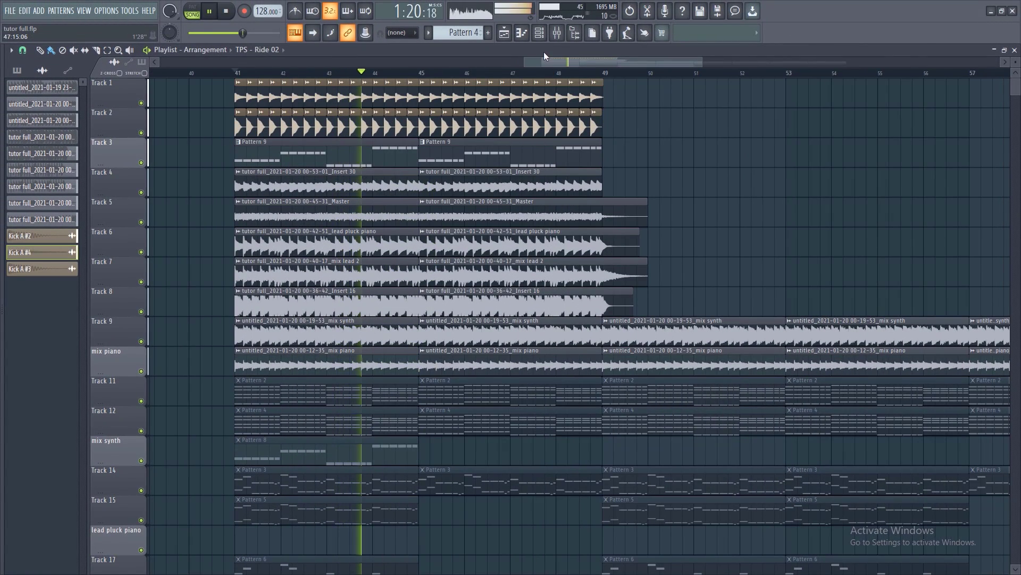
pyautogui.click(557, 33)
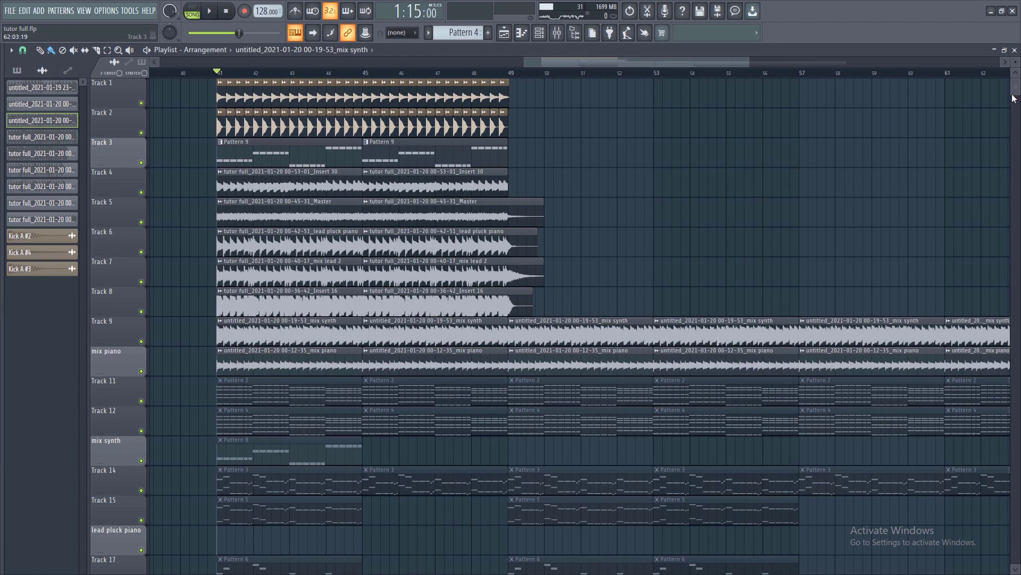
pyautogui.rightClick(129, 94)
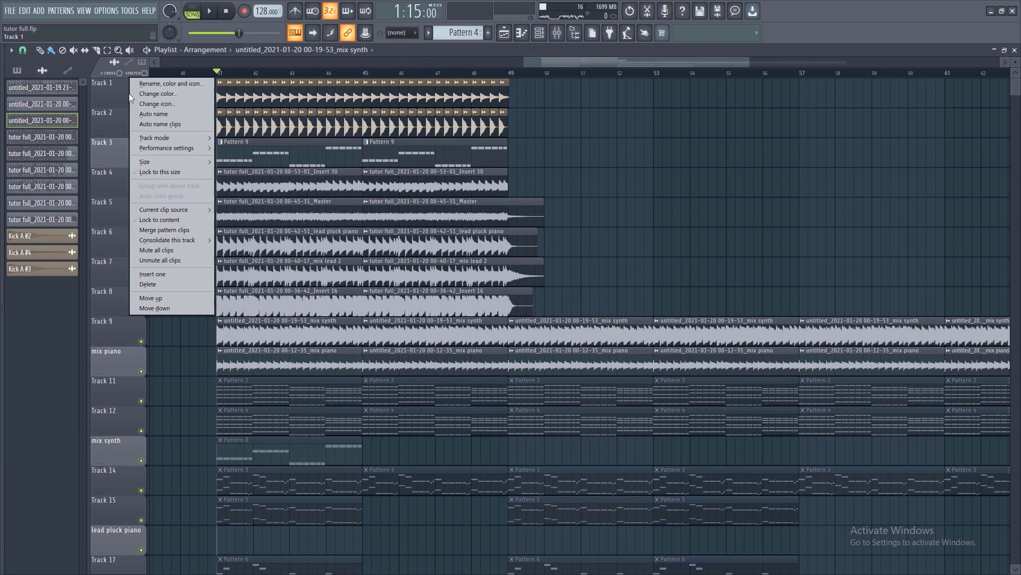
pyautogui.click(161, 274)
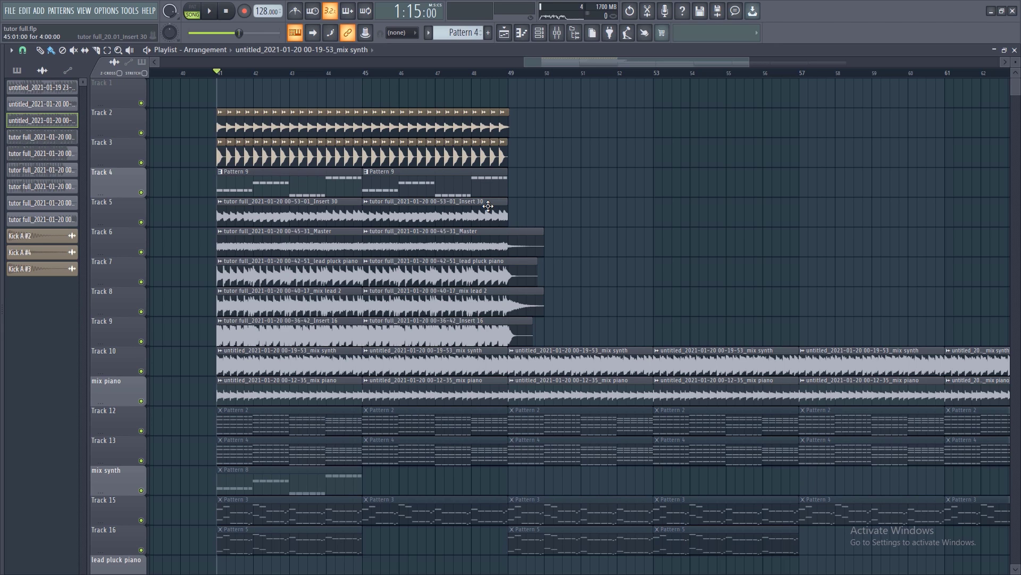
# Step: Bring up the Windows Start menu over the arrangement
pyautogui.press('super')
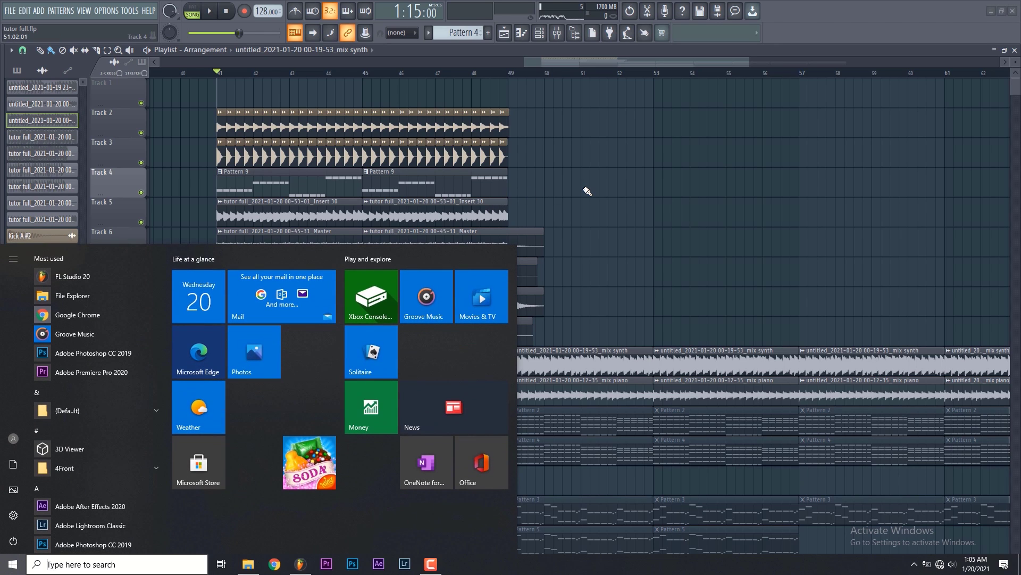